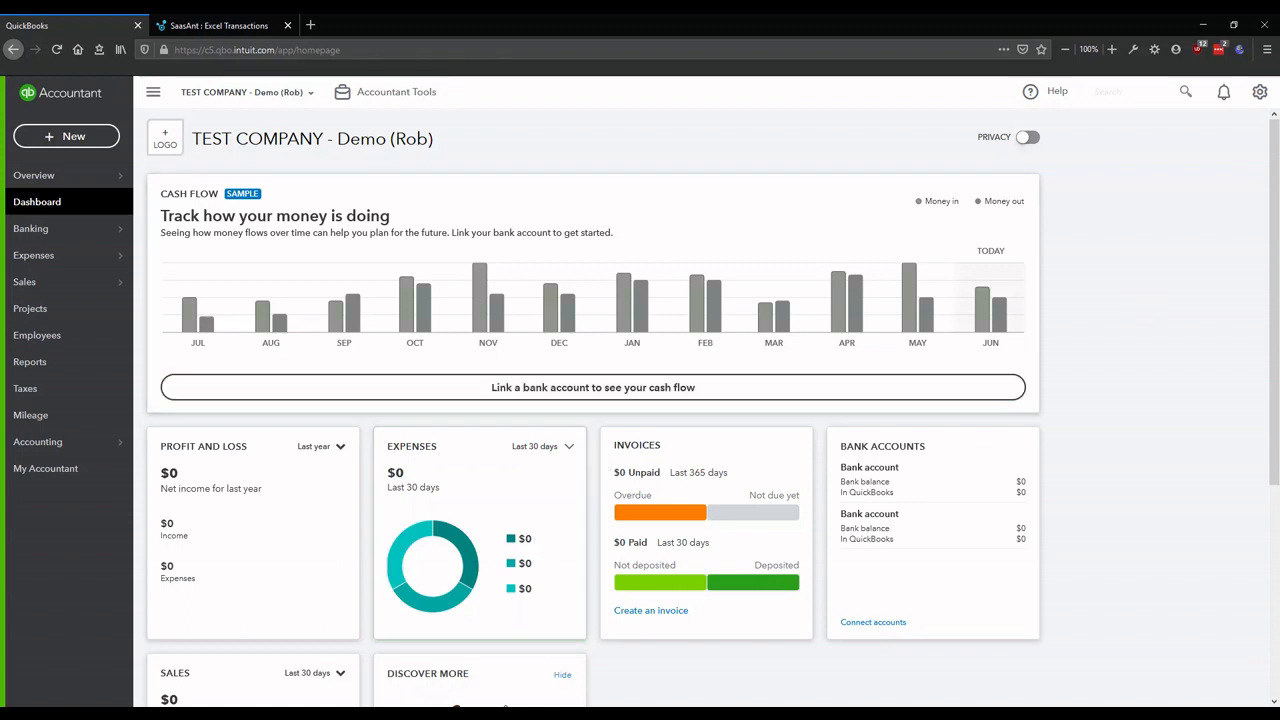
- Switch to the Caseware TB workbook in Excel and delete the title rows above the column headings and the blank row below them
mouse_move(507, 714)
click(437, 668)
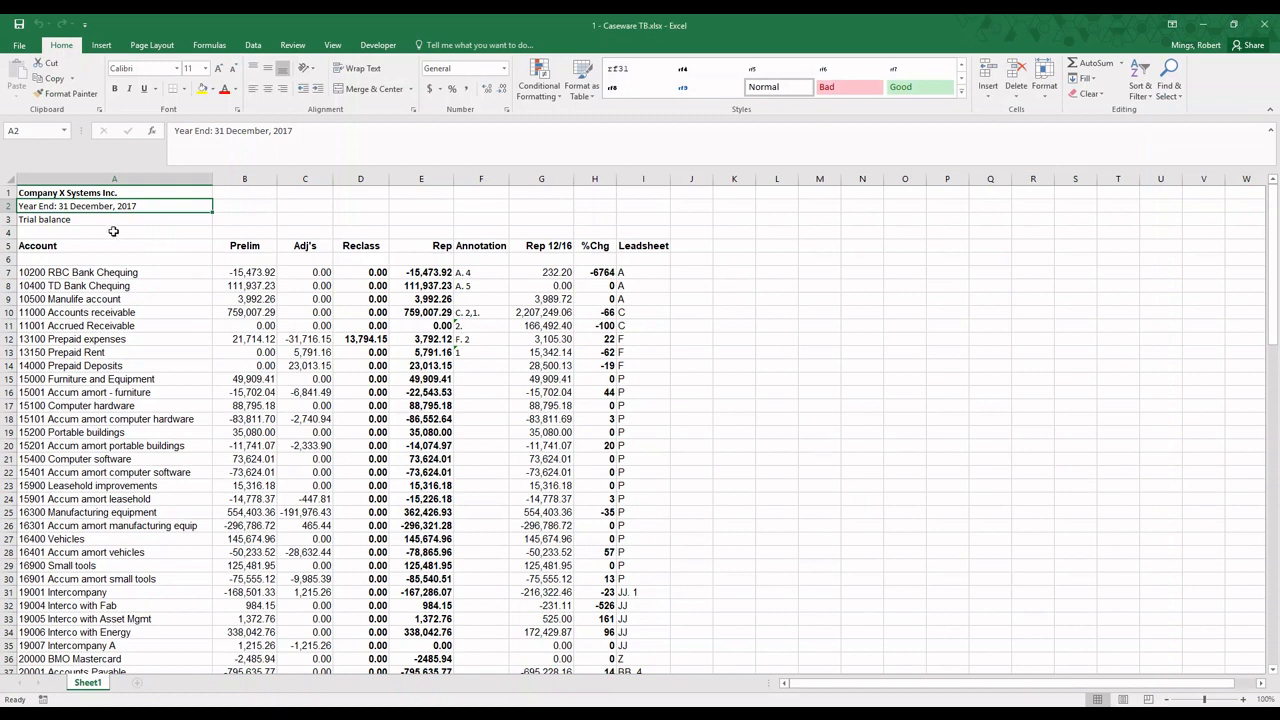
drag(8, 193, 8, 233)
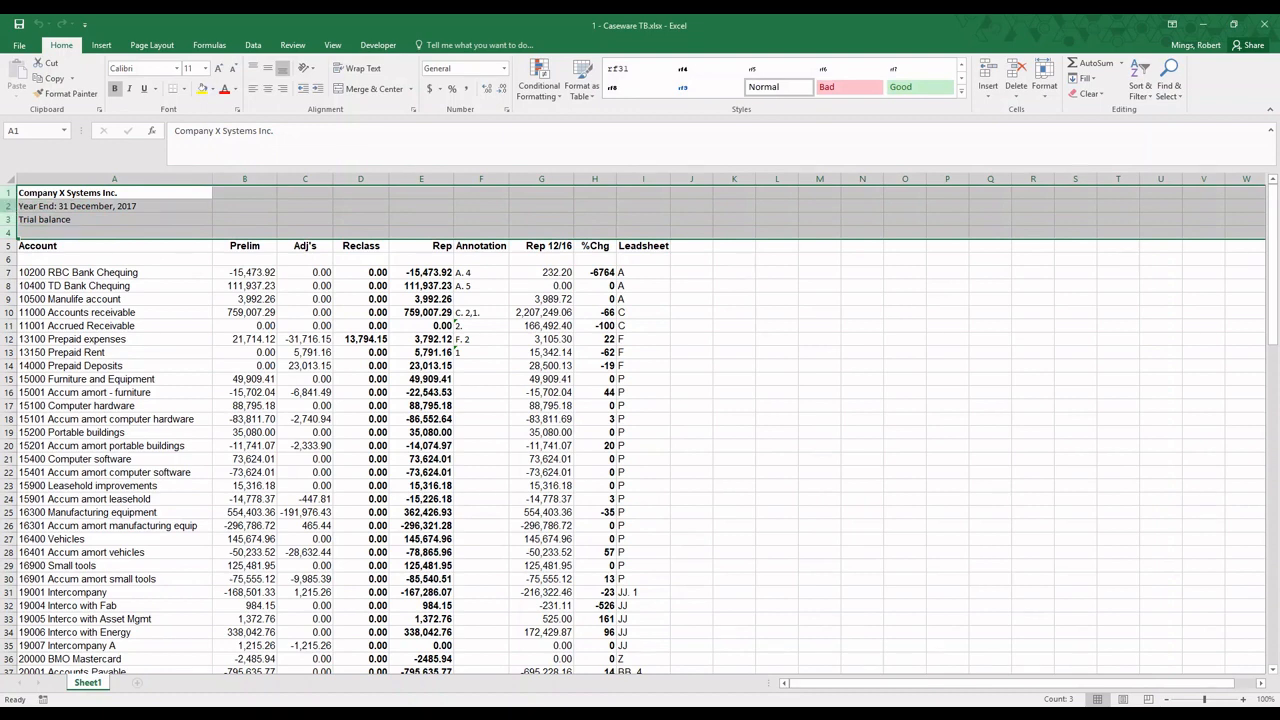
right_click(9, 205)
click(40, 330)
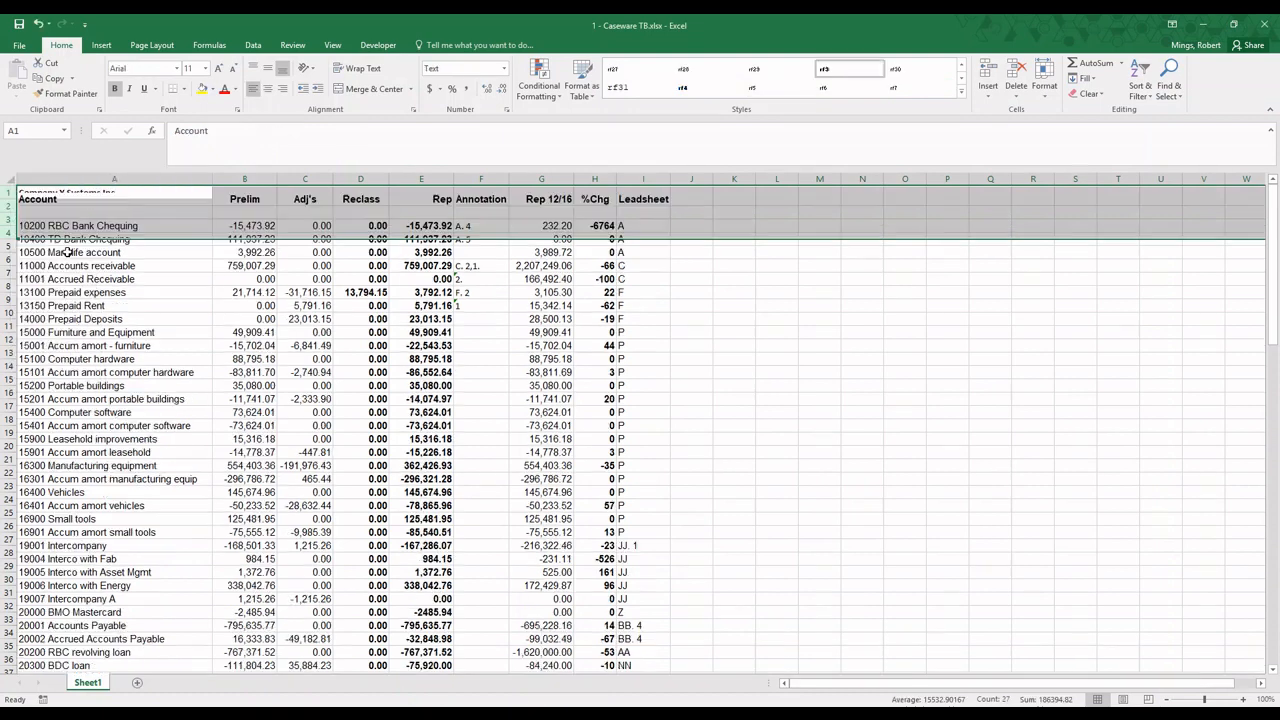
click(9, 205)
right_click(9, 205)
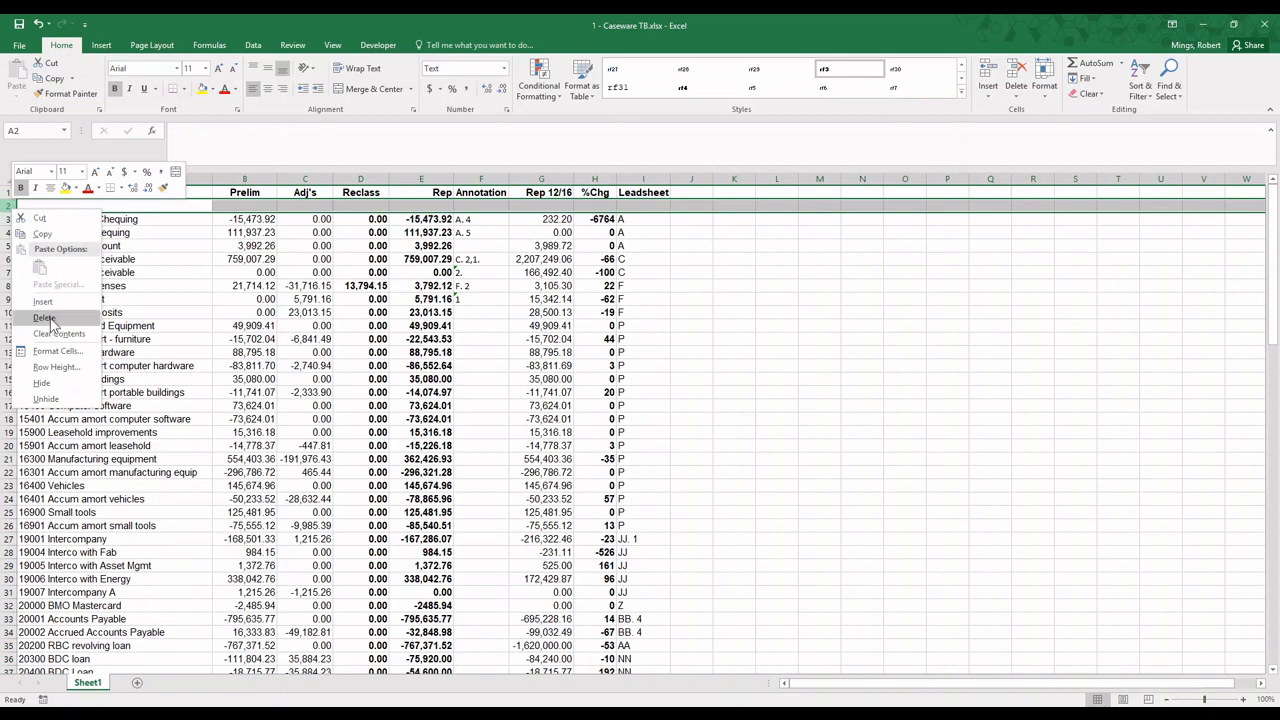
click(40, 322)
- Delete rows 100 to 104 below the last account, including the version and report-generated lines
drag(1276, 316, 1273, 625)
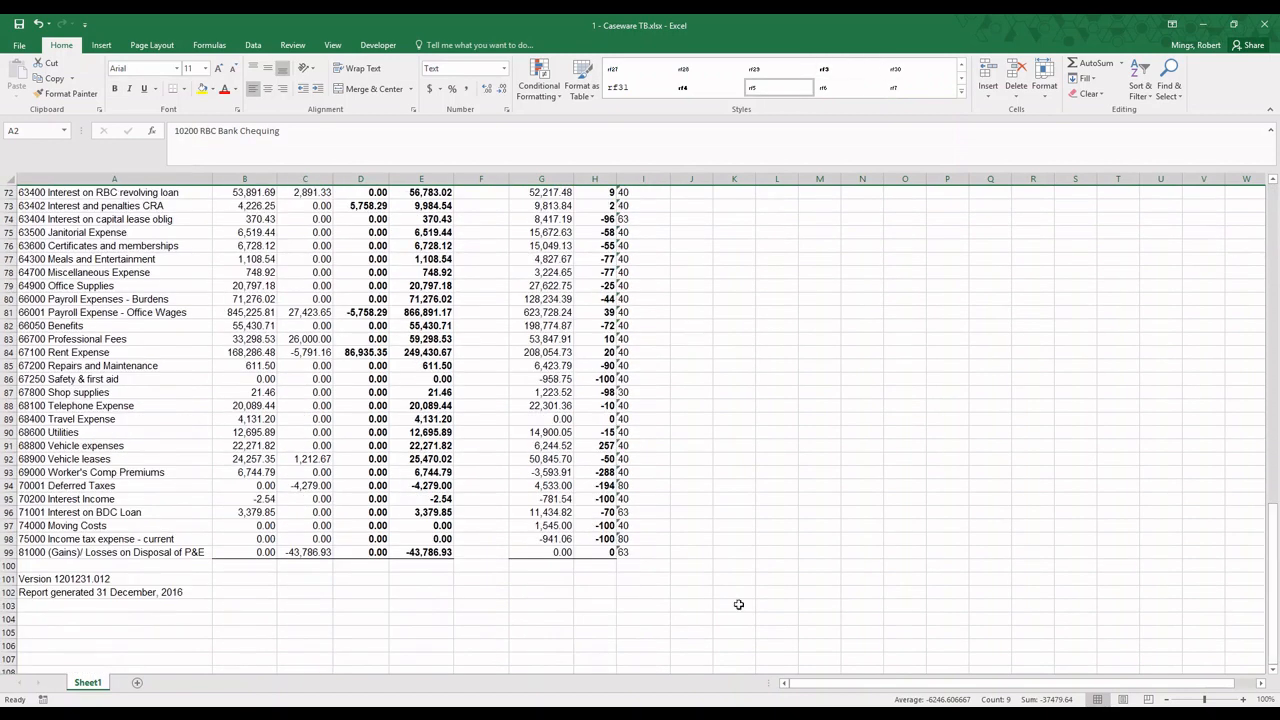
drag(12, 565, 10, 620)
right_click(9, 582)
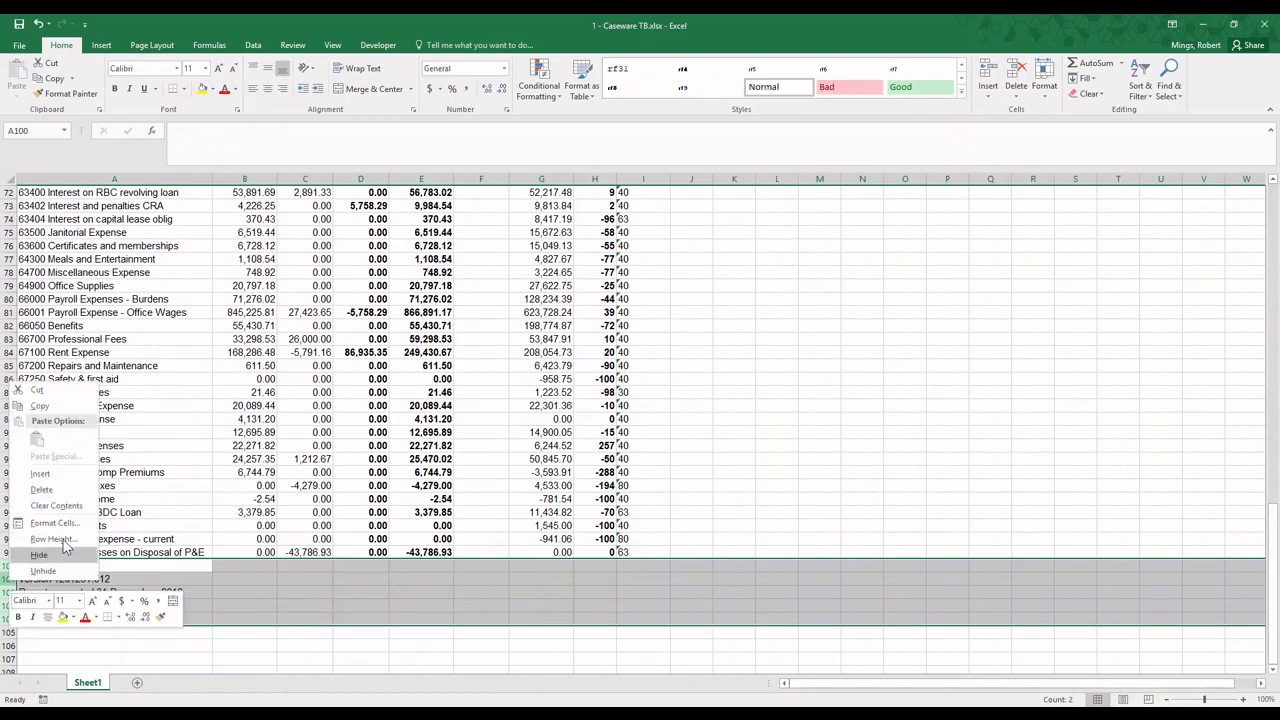
click(41, 490)
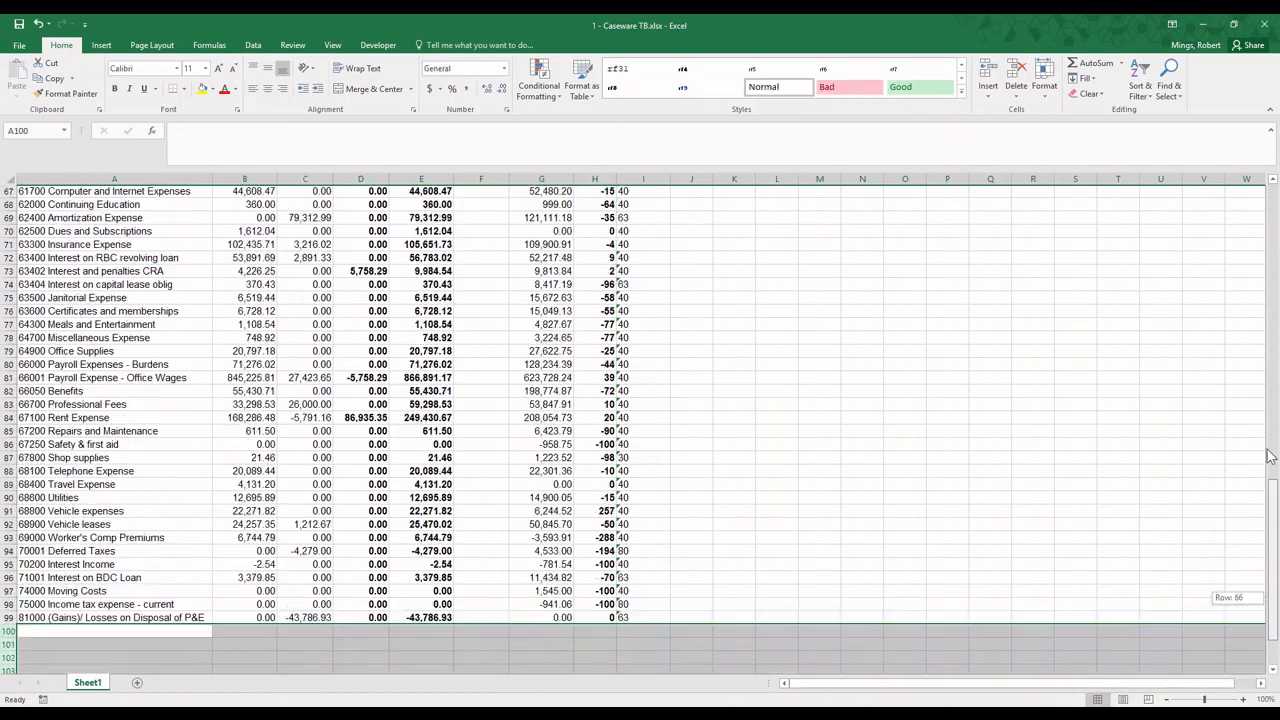
- Copy the entire cleaned trial balance from A1 and paste it at A1 of the CW Trial Balance sheet in the CaseWare Converter Tool workbook
drag(1276, 610, 1270, 456)
drag(1268, 246, 1268, 195)
click(72, 192)
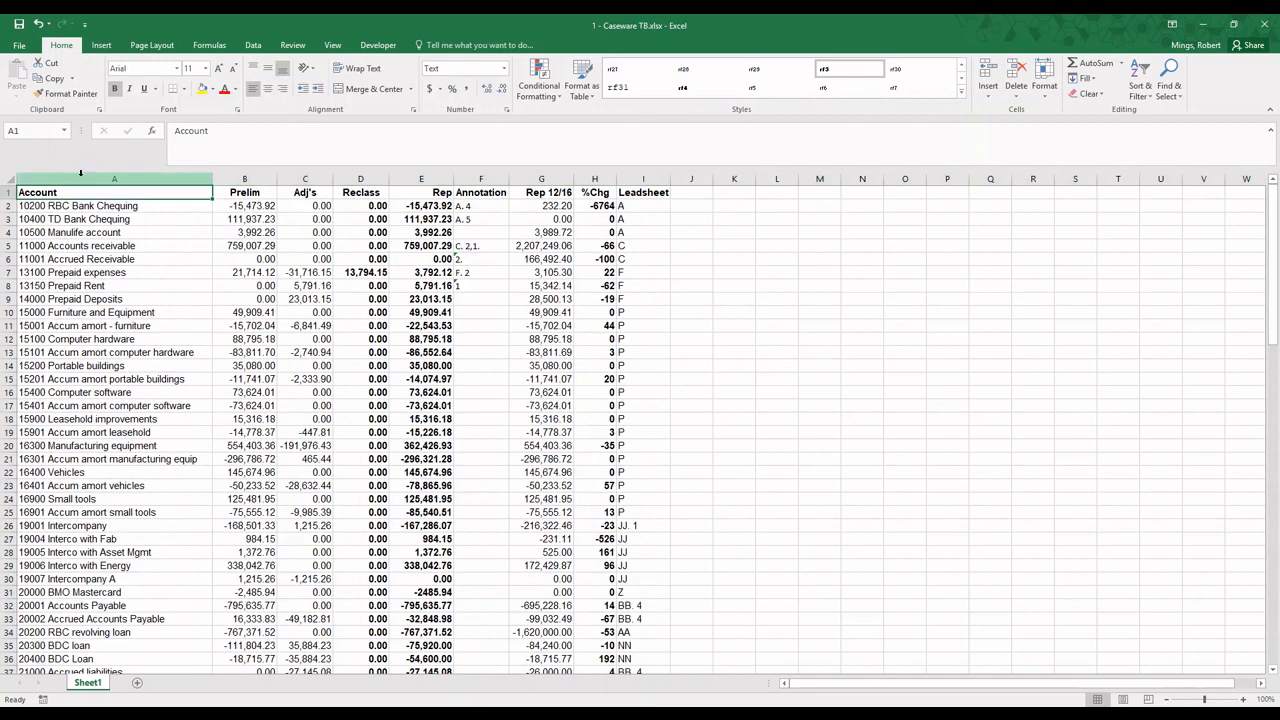
key(ctrl+shift+End)
key(ctrl+c)
click(507, 714)
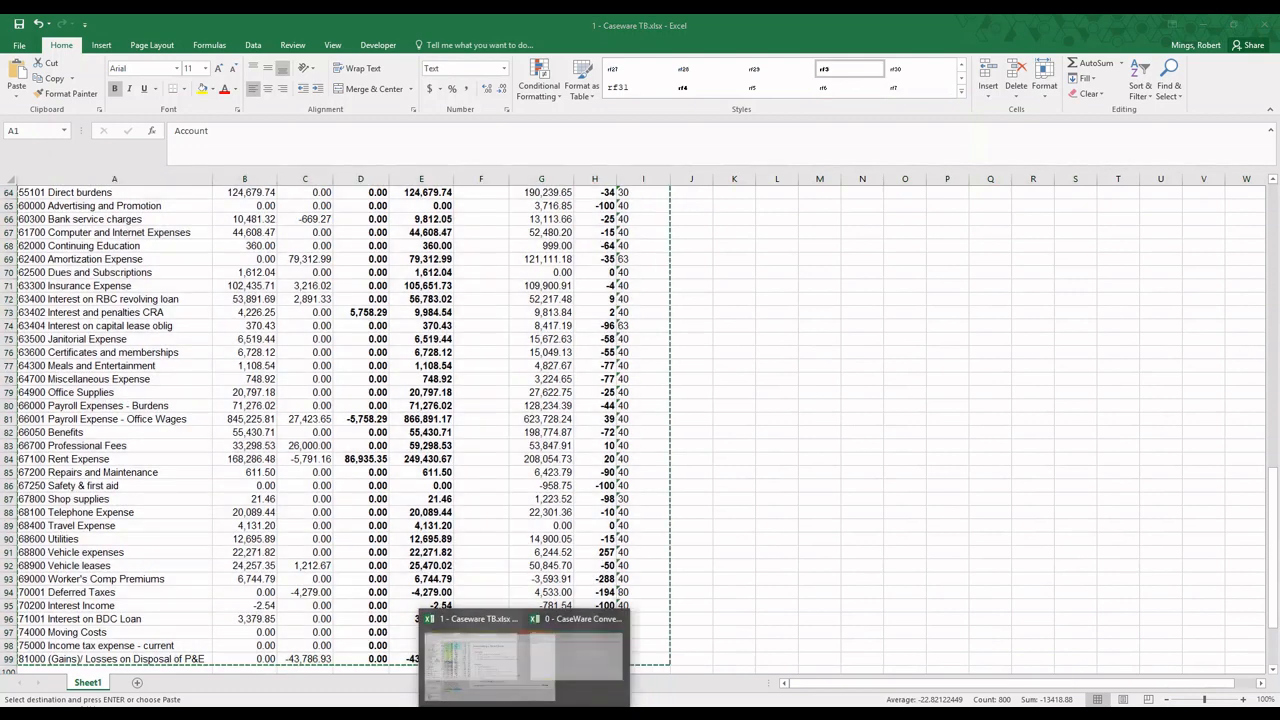
click(557, 664)
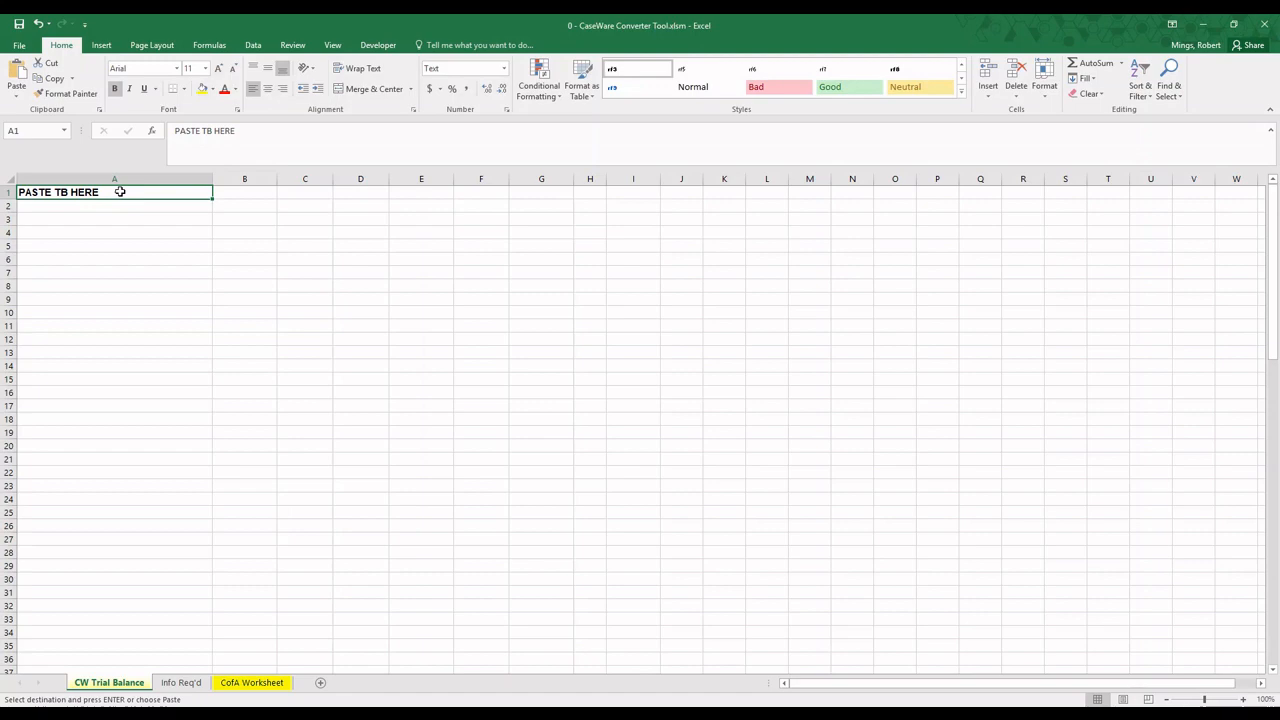
key(ctrl+v)
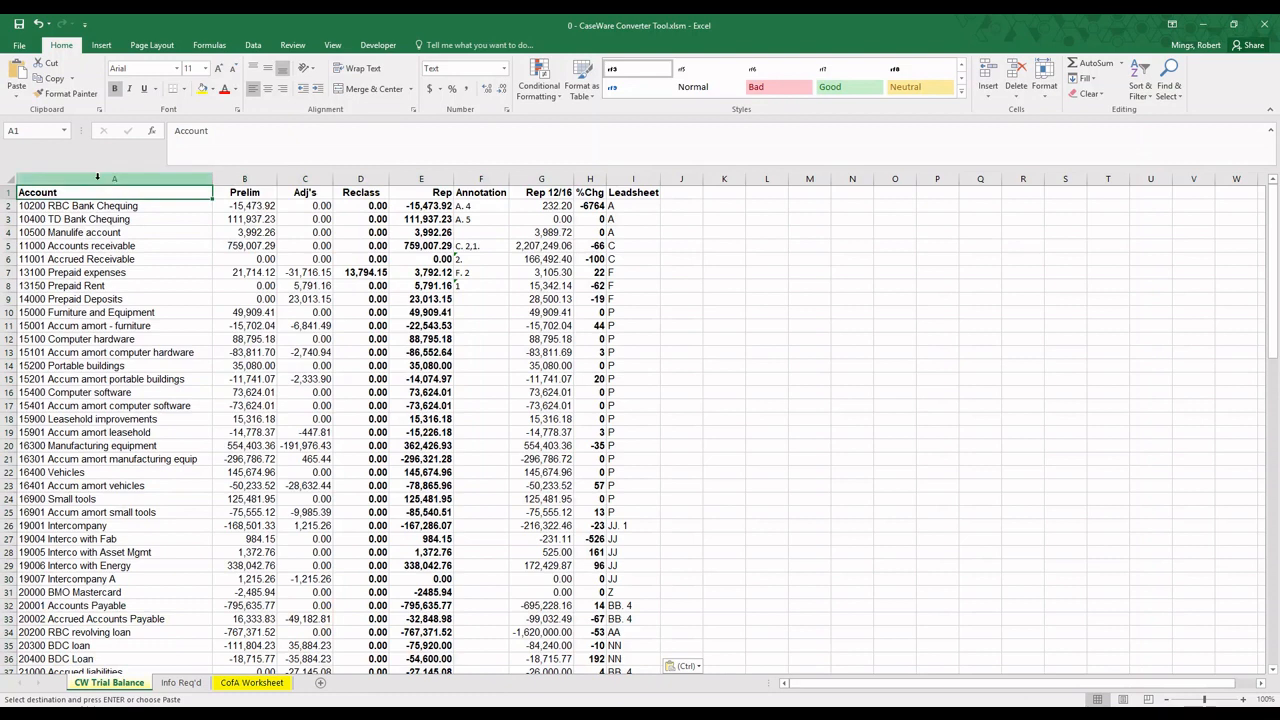
- On the Info Req'd sheet, enter the number of digits in the account numbers and the trial balance date 12/31/2017
drag(100, 206, 87, 290)
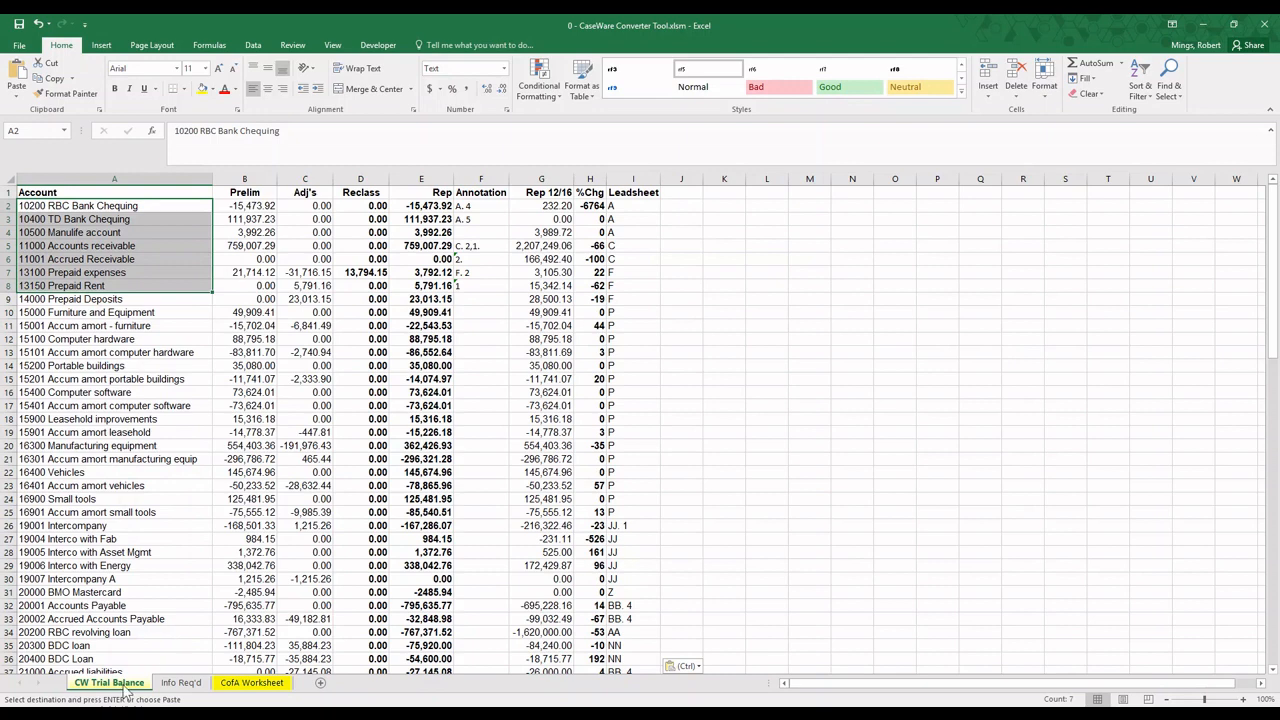
click(178, 685)
click(245, 238)
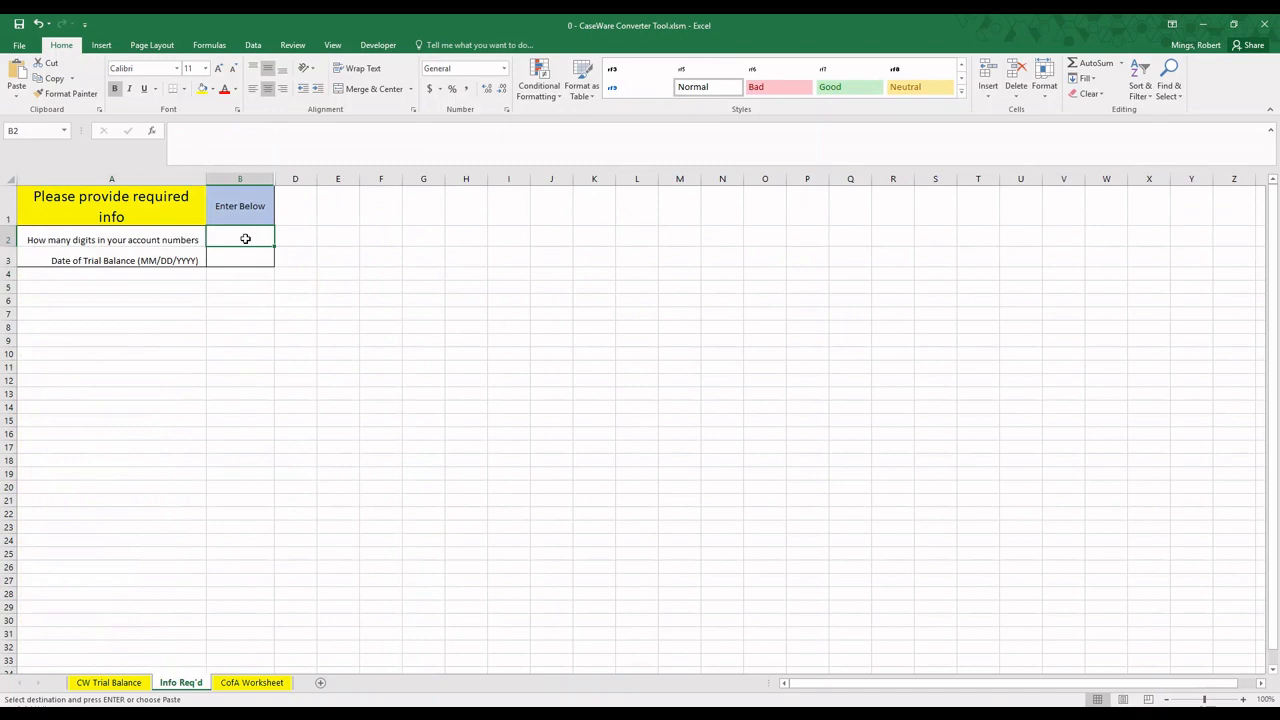
key(Return)
text(12/31/2017)
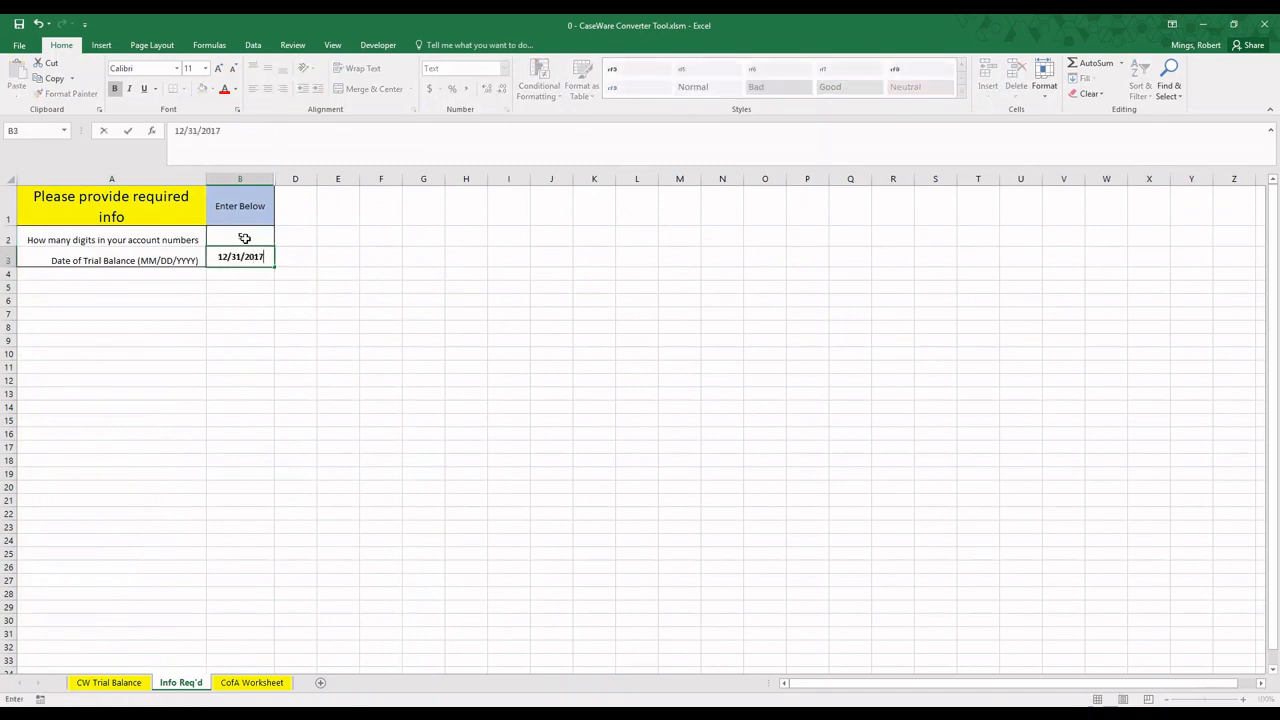
key(Return)
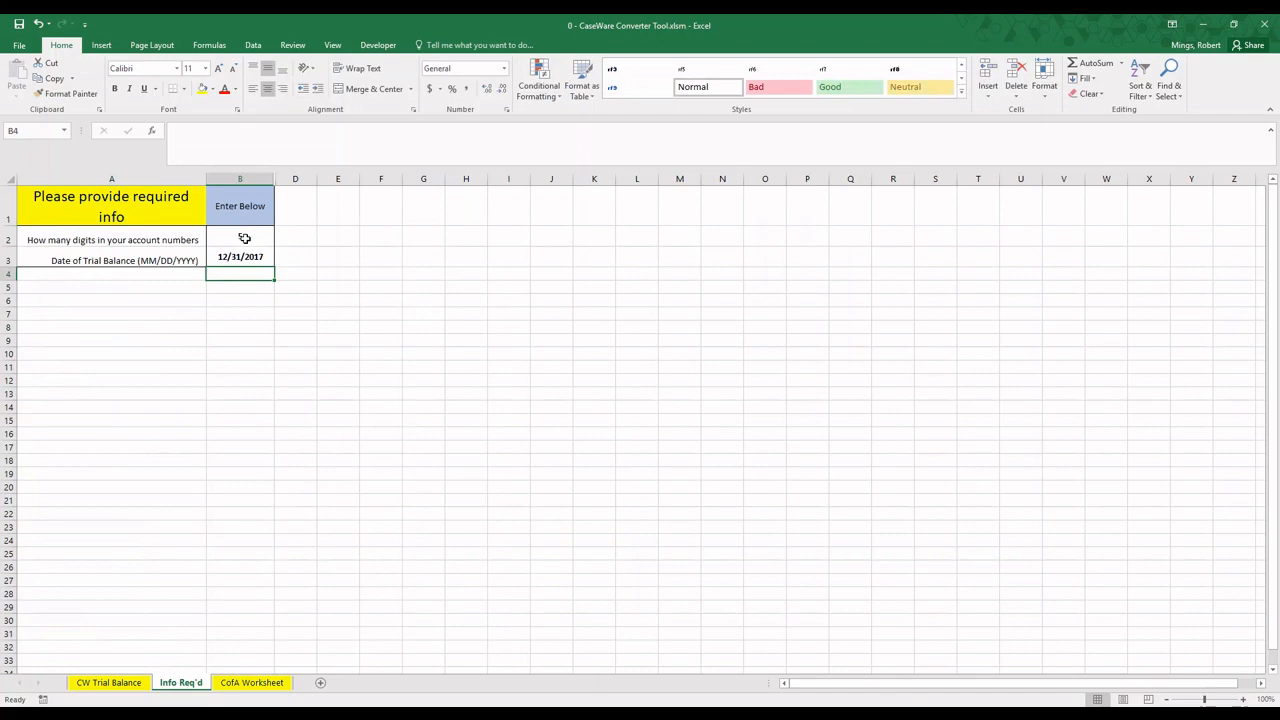
click(231, 686)
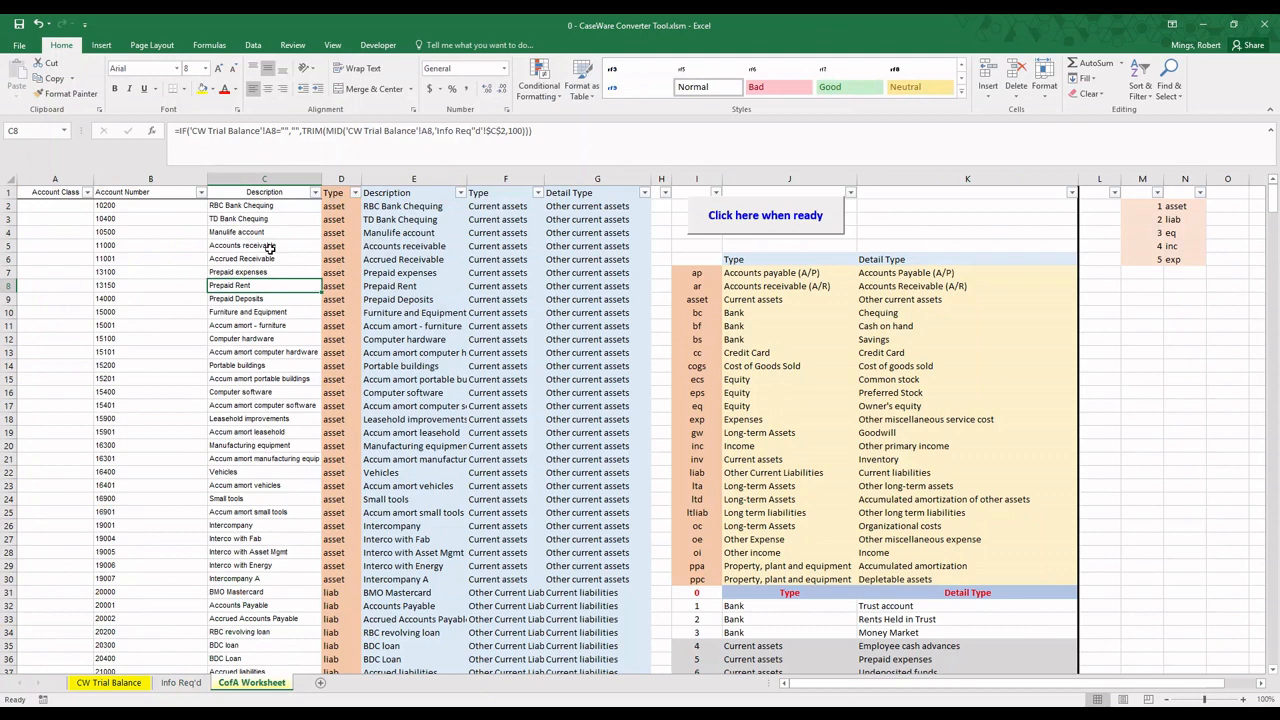
drag(177, 180, 249, 182)
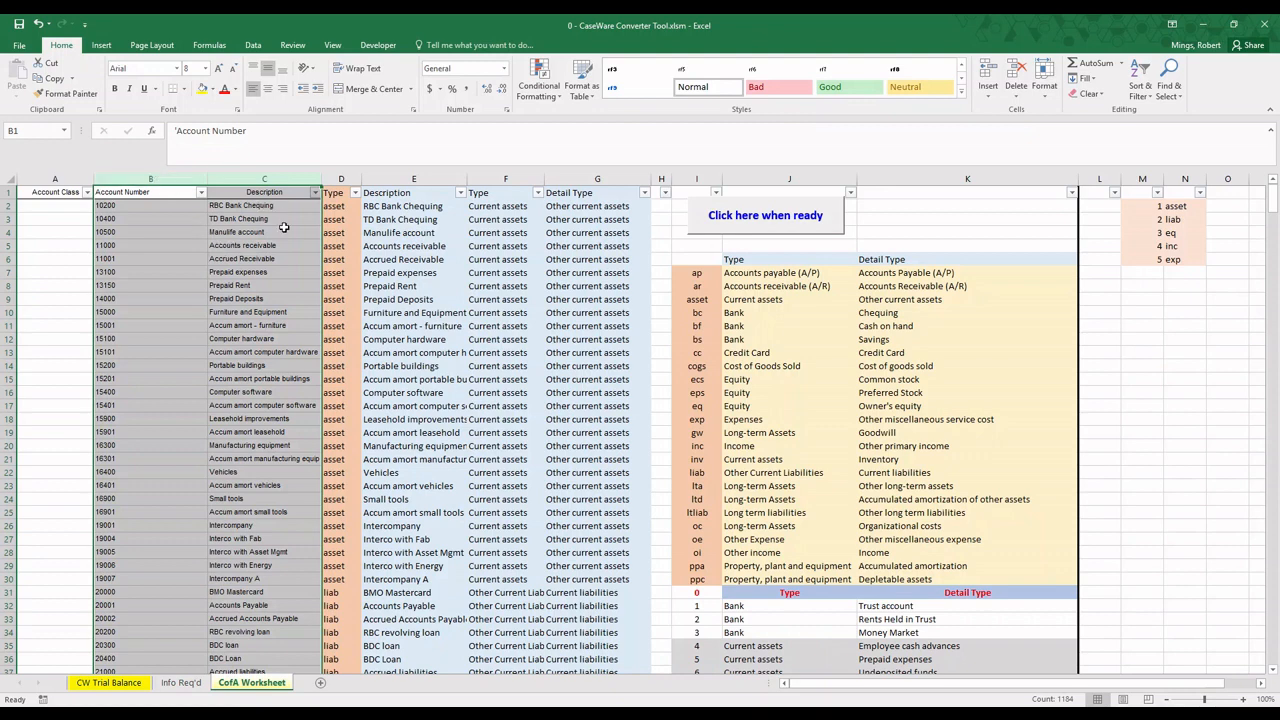
drag(490, 179, 590, 179)
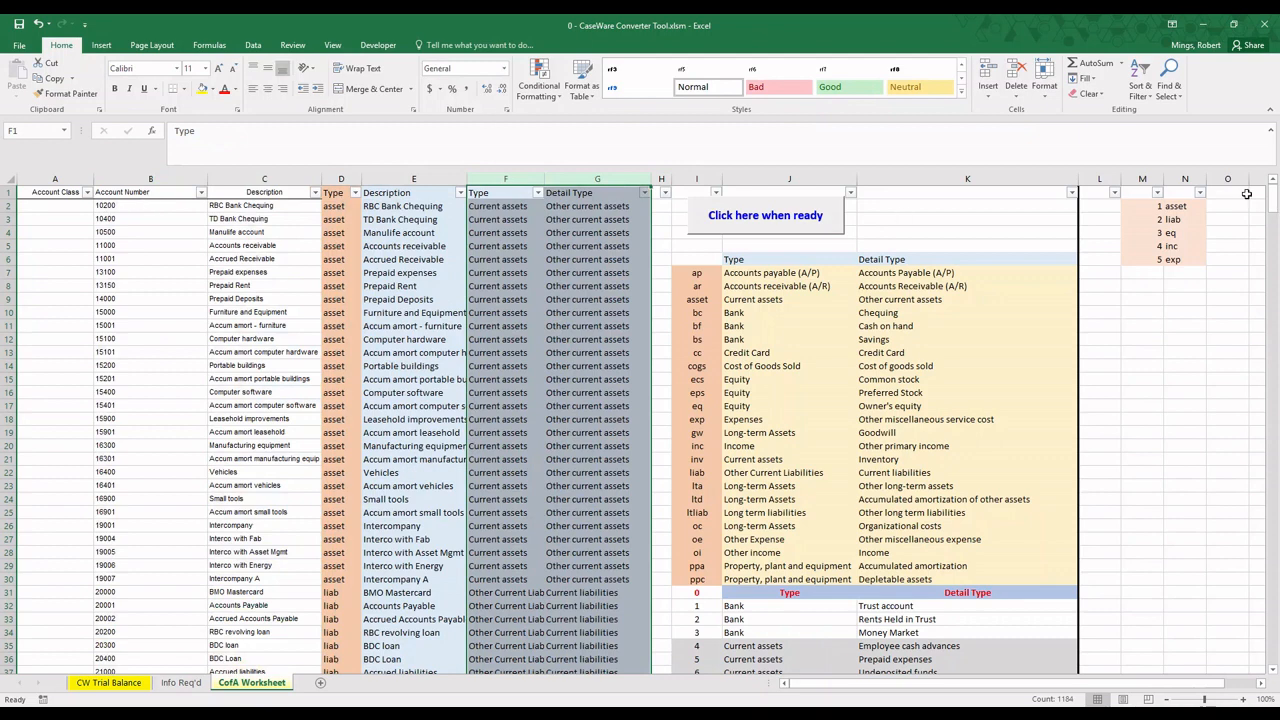
drag(1148, 206, 1178, 206)
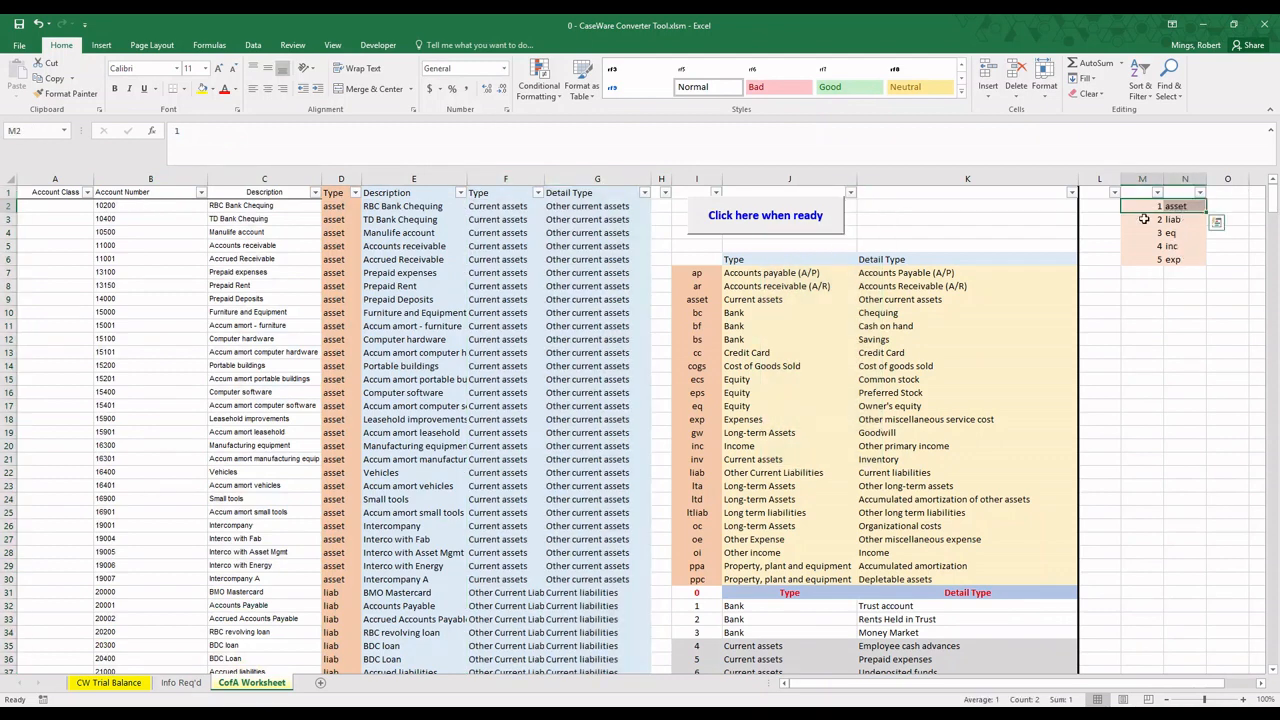
drag(1144, 219, 1193, 219)
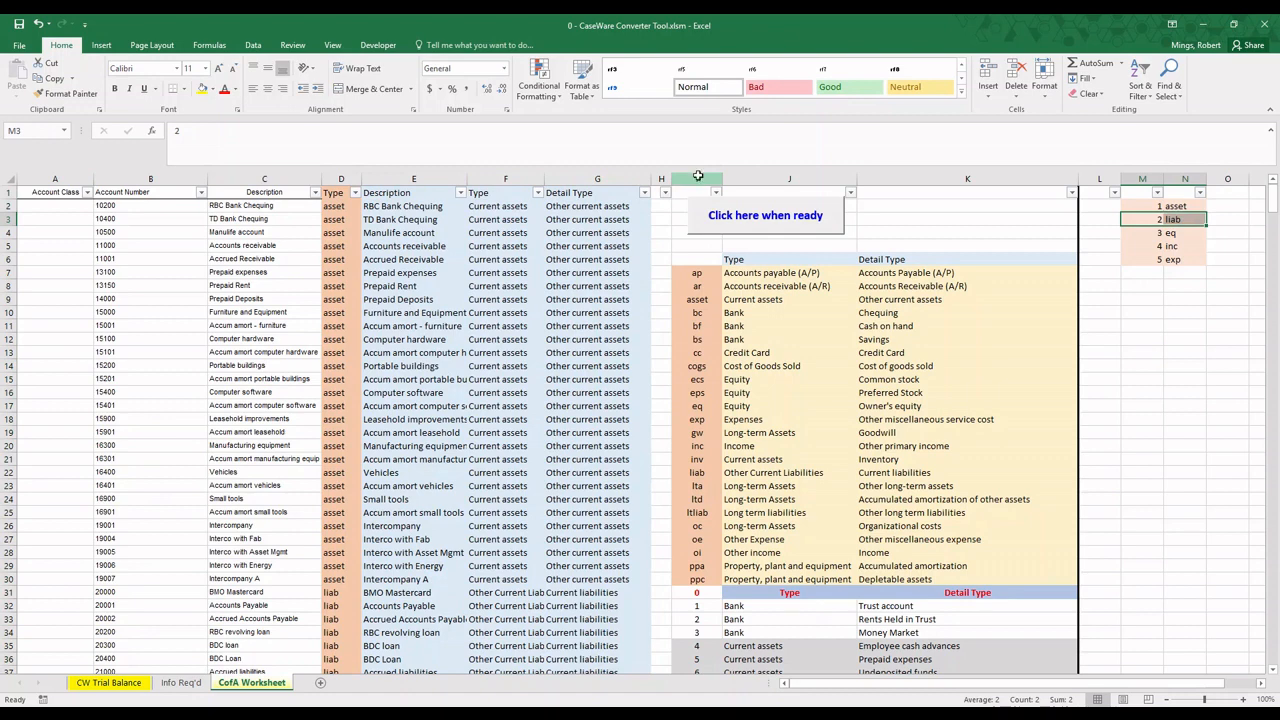
drag(698, 175, 893, 170)
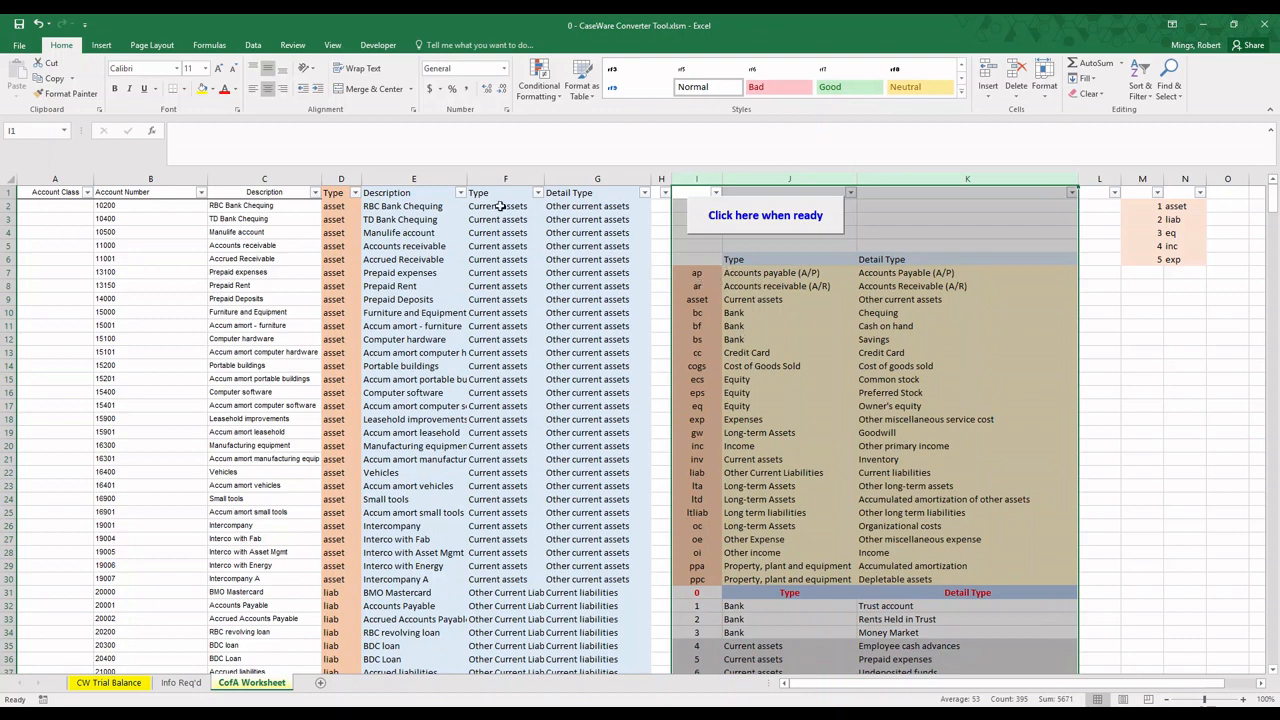
drag(500, 206, 580, 207)
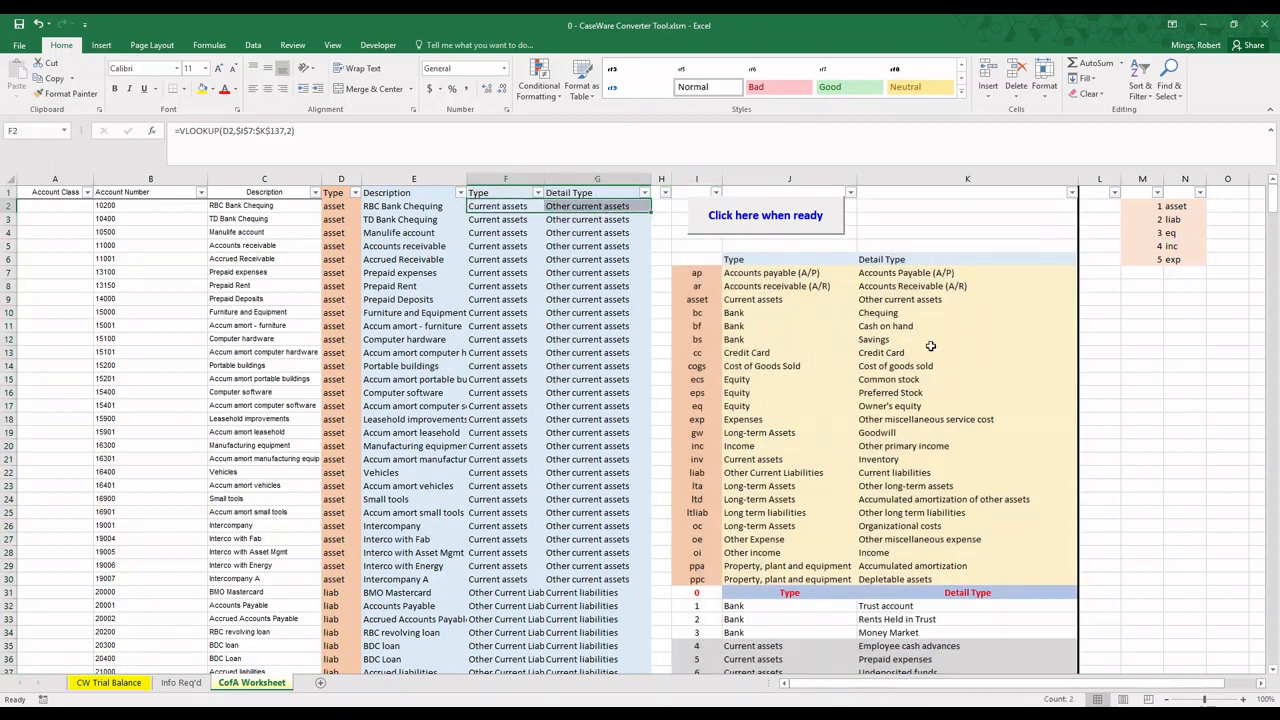
drag(736, 316, 875, 313)
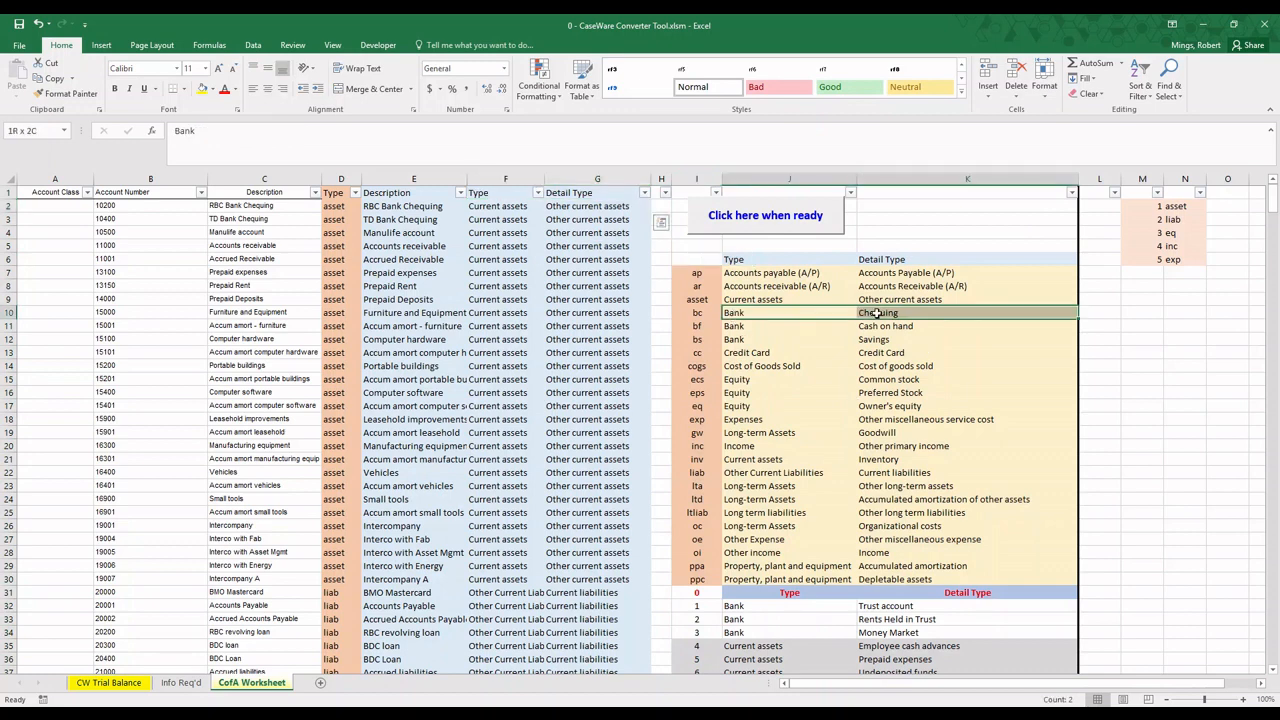
click(704, 312)
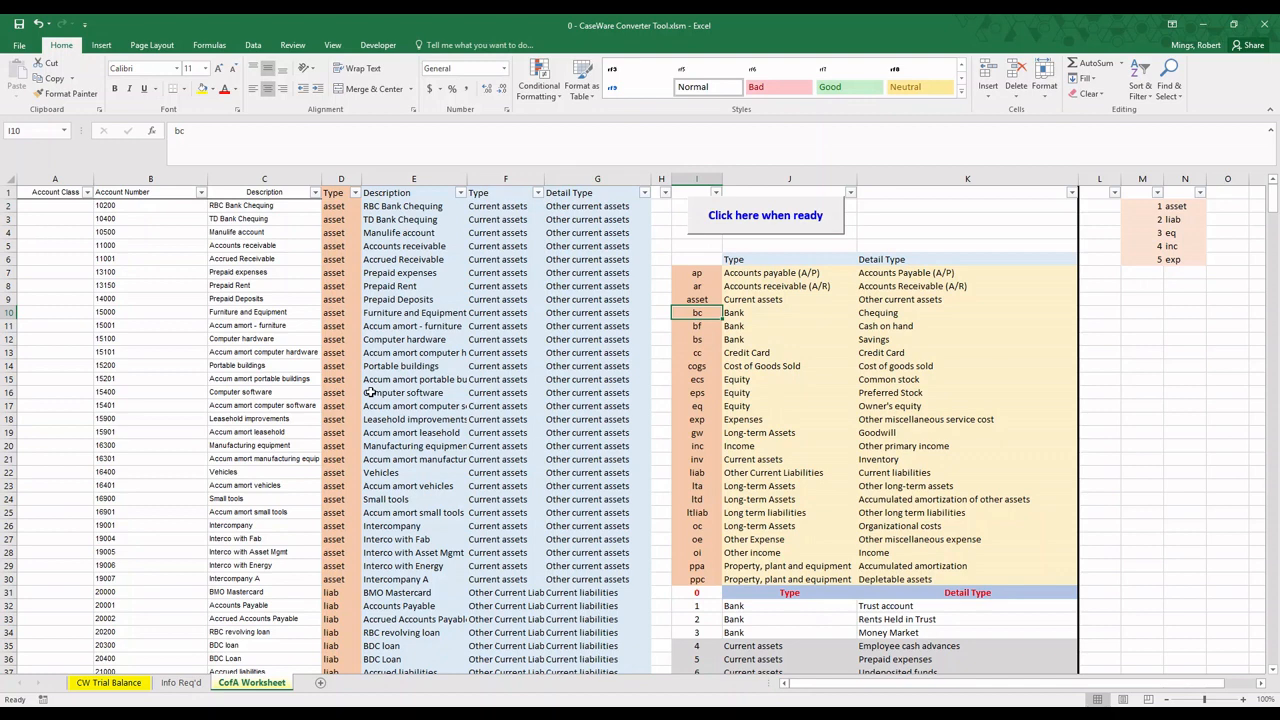
- Set the Type code to bc for RBC Bank Chequing and TD Bank Chequing in the CofA Worksheet
click(335, 206)
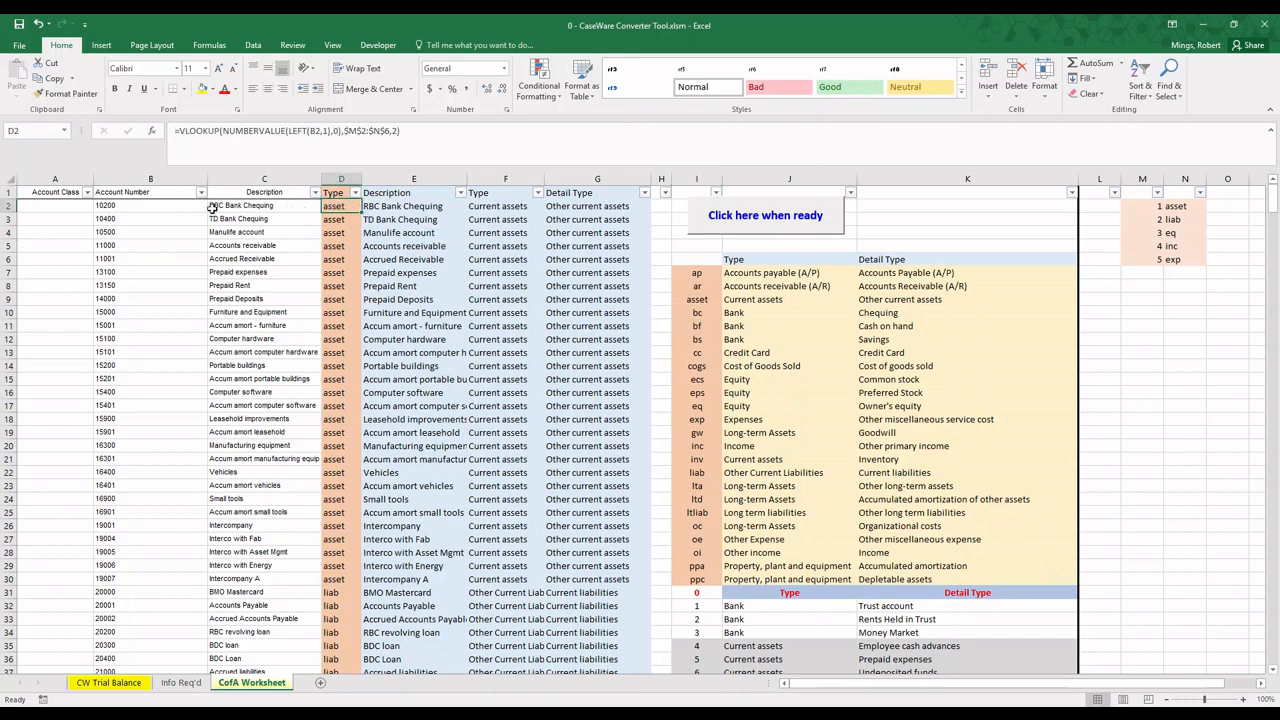
drag(243, 205, 254, 219)
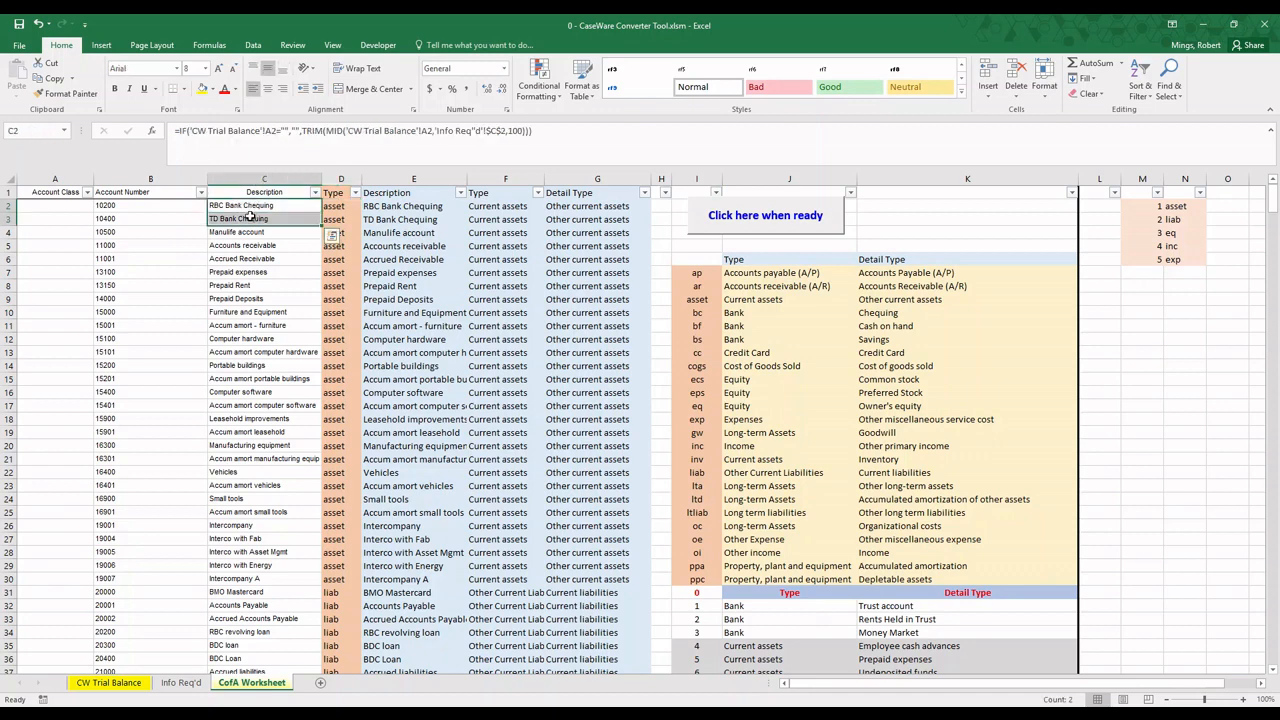
click(349, 206)
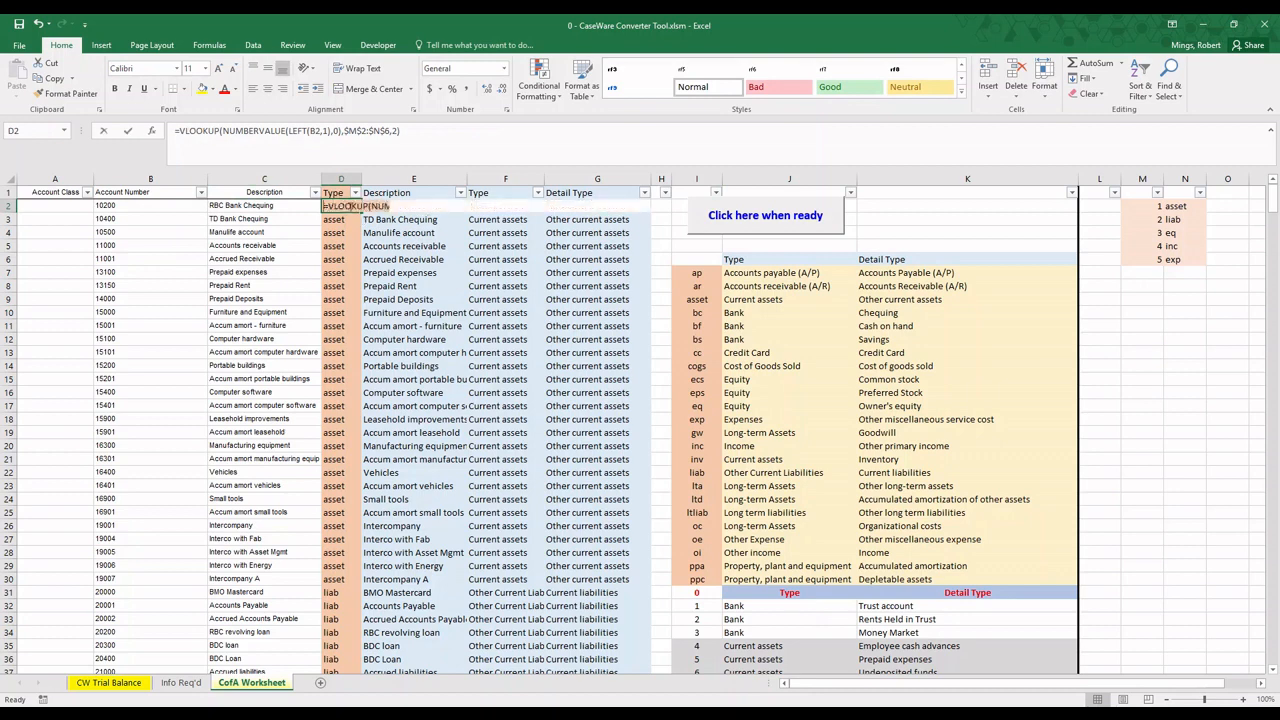
text(bc)
key(Return)
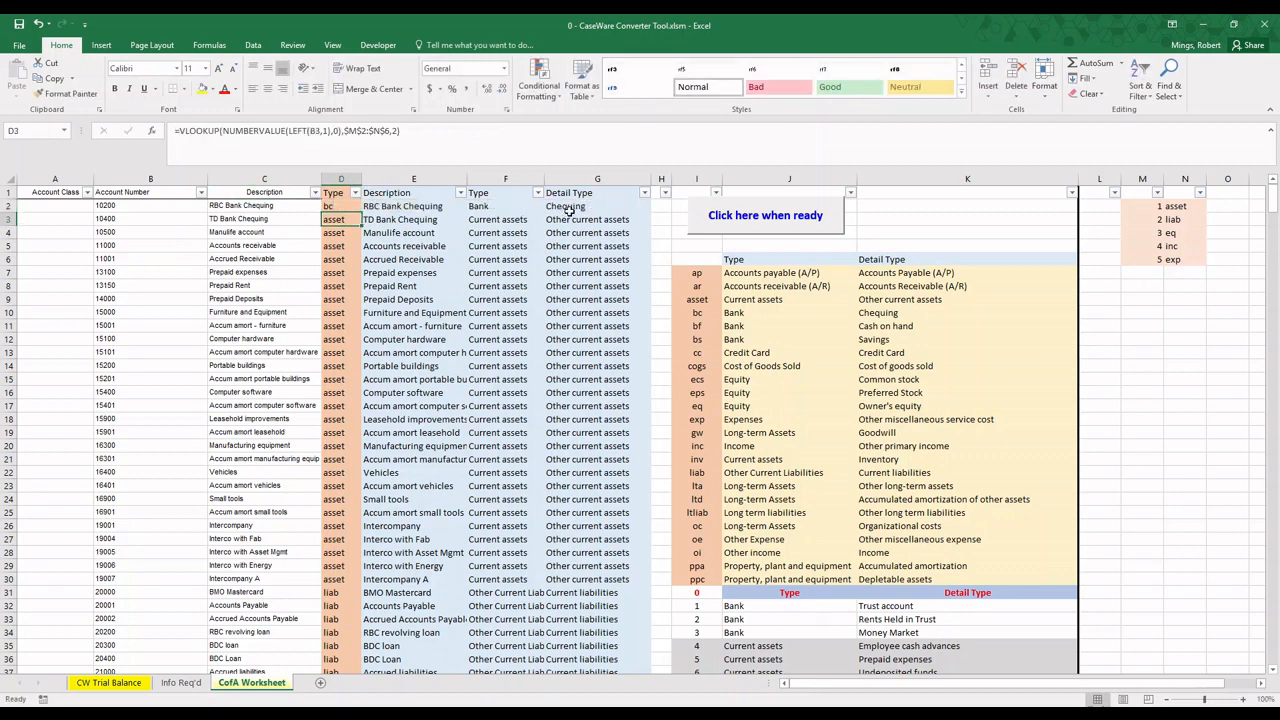
drag(495, 210, 618, 212)
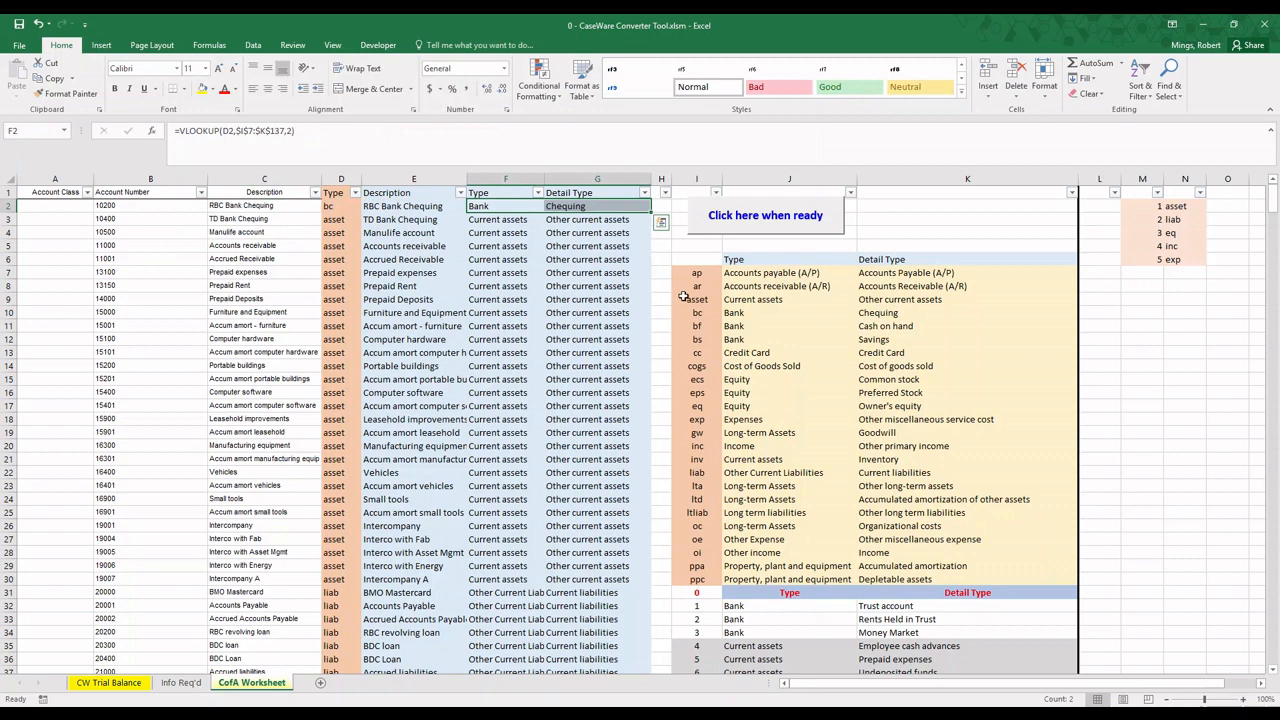
click(340, 219)
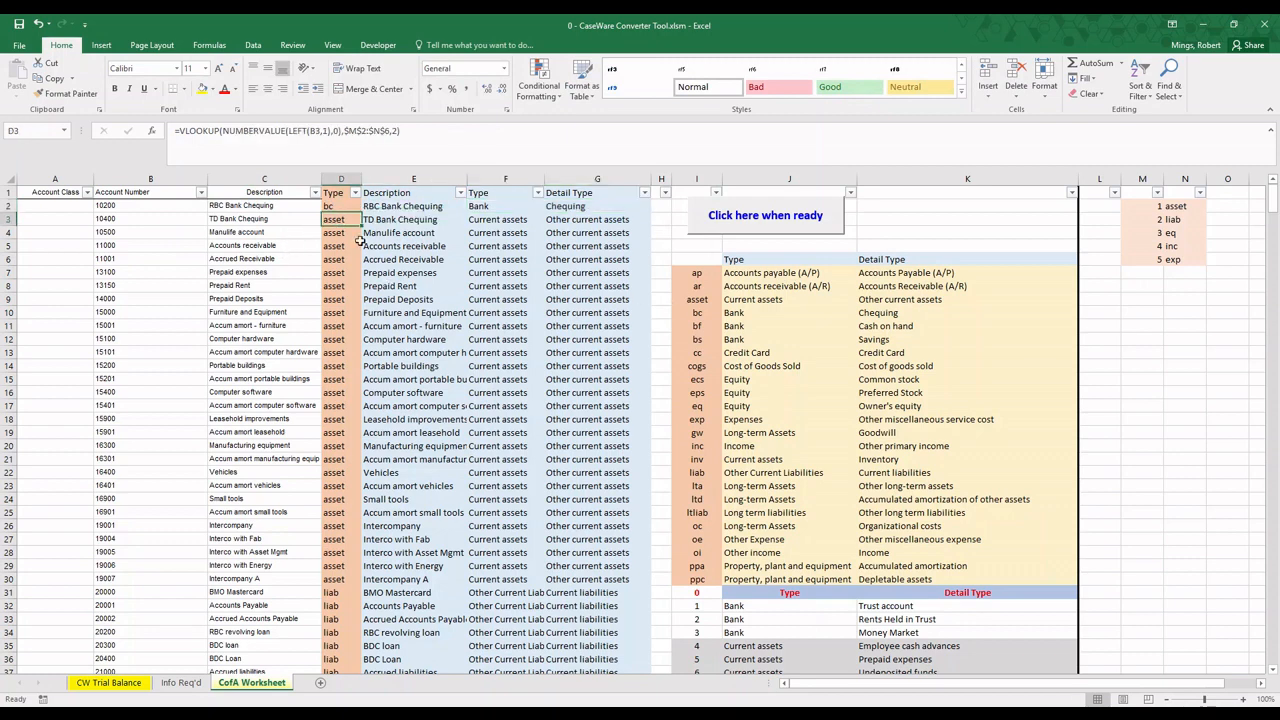
text(bc)
key(Return)
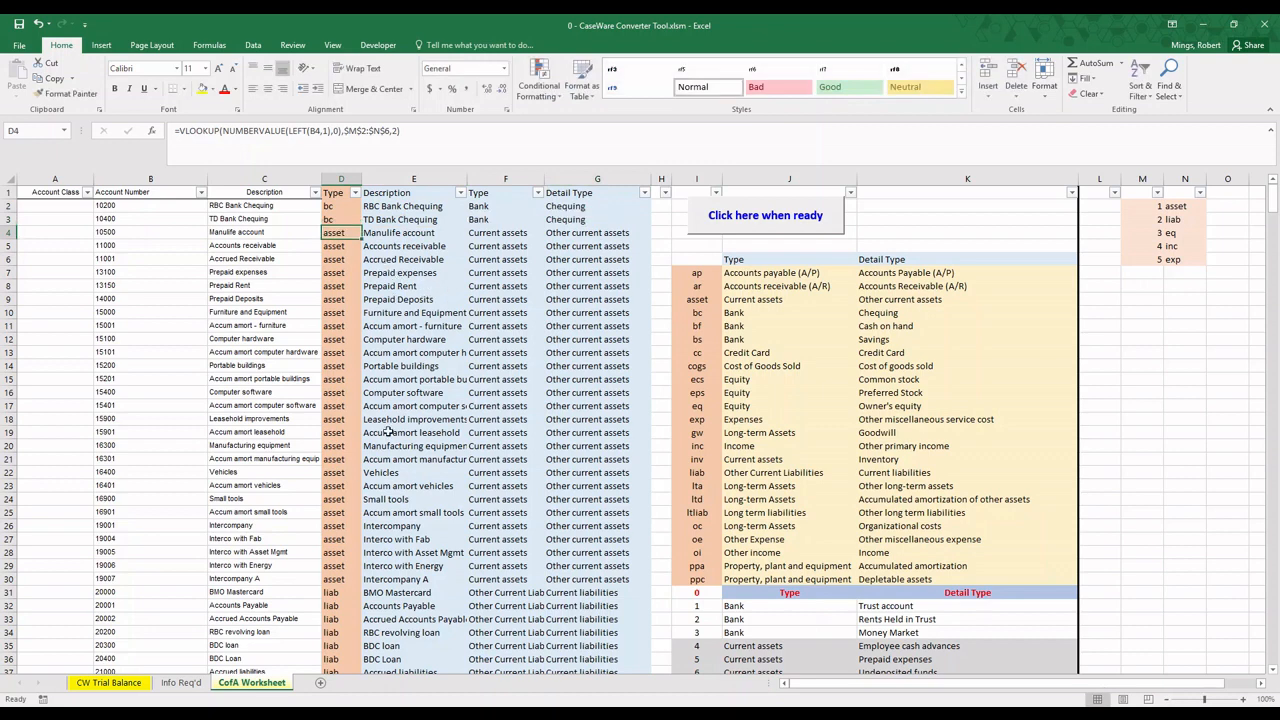
- Set the Type code of the BMO Mastercard account to cc and compare it with the Credit Card row in the code table
drag(36, 596, 640, 594)
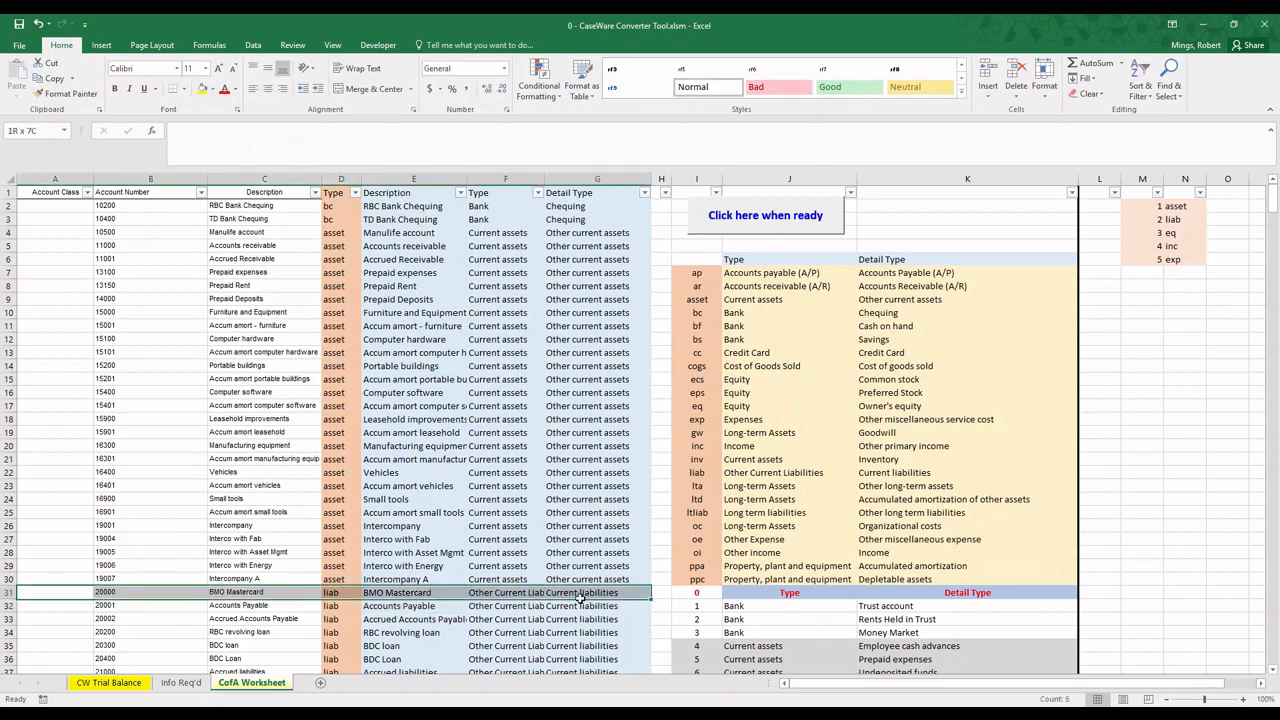
click(354, 592)
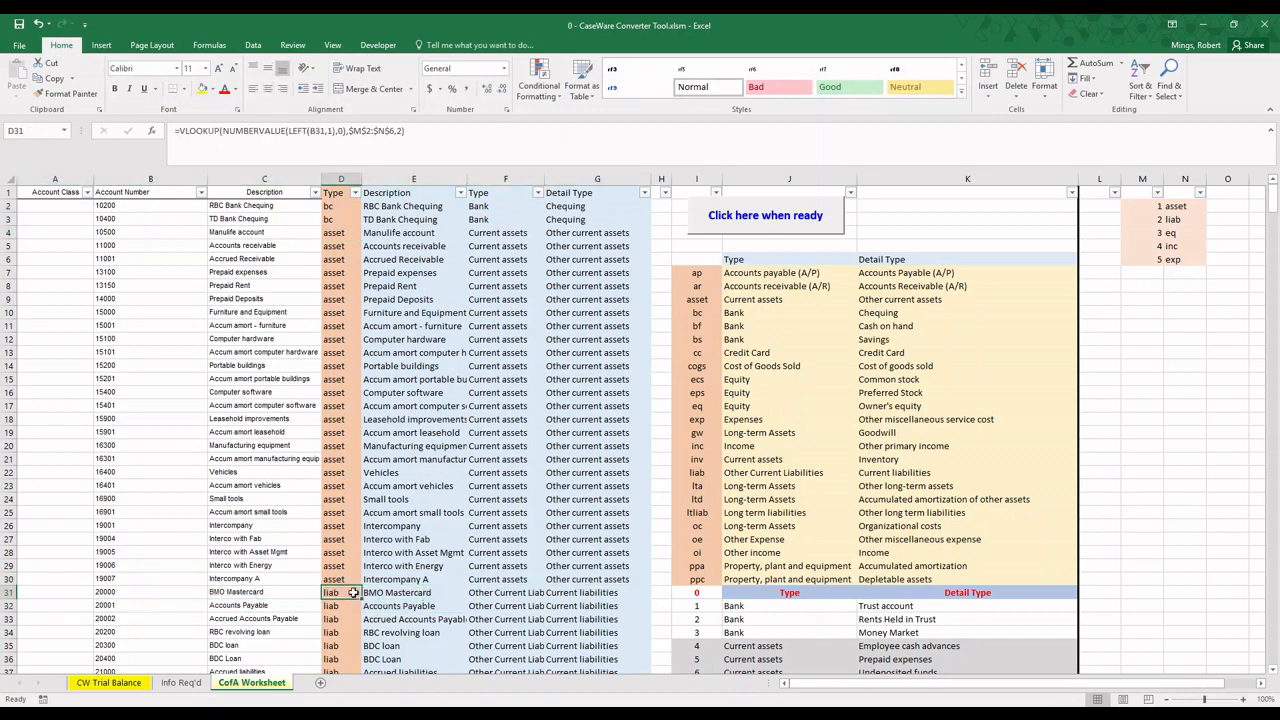
text(cc)
key(Return)
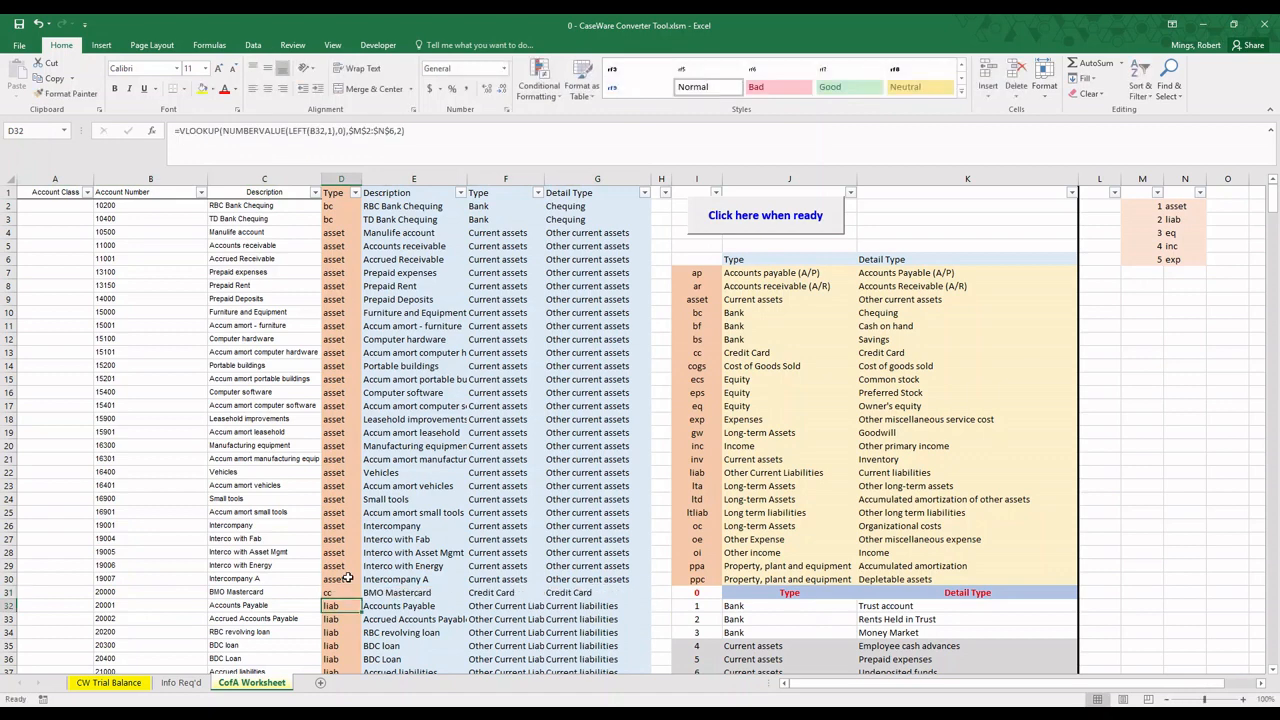
drag(699, 352, 889, 356)
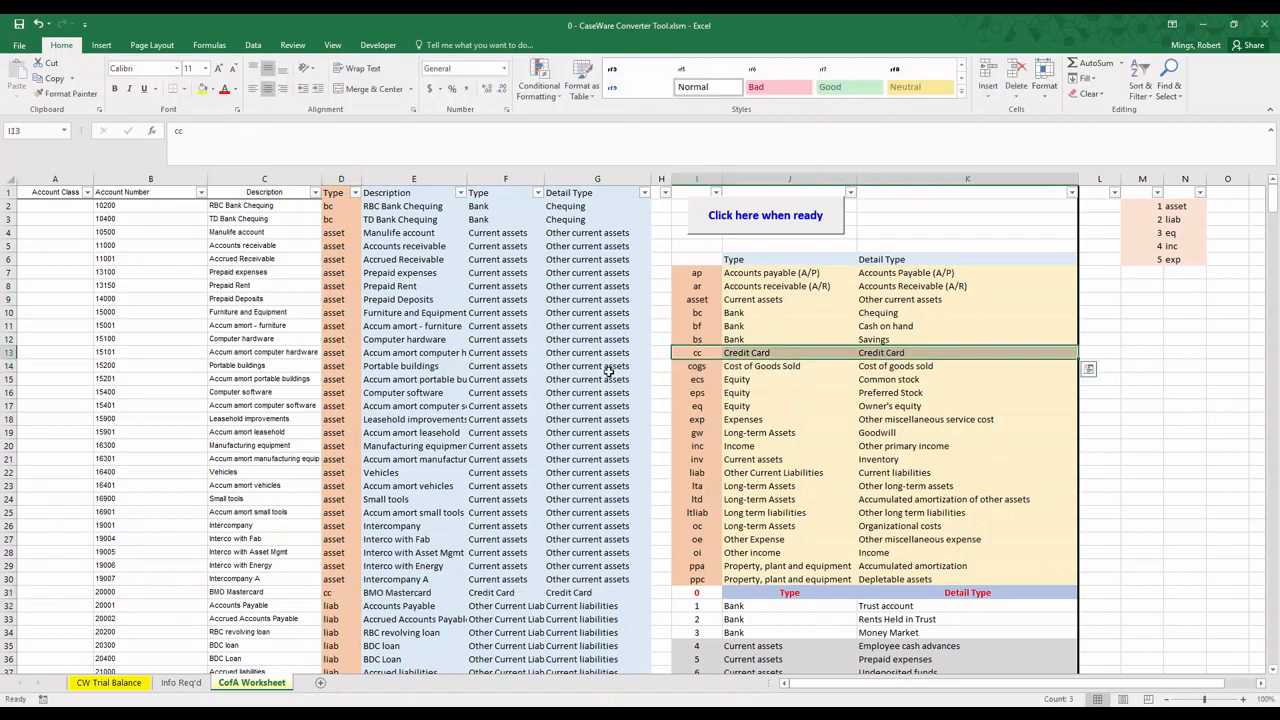
- Generate the import sheets from the completed CofA Worksheet and display the CofA Import sheet
click(758, 218)
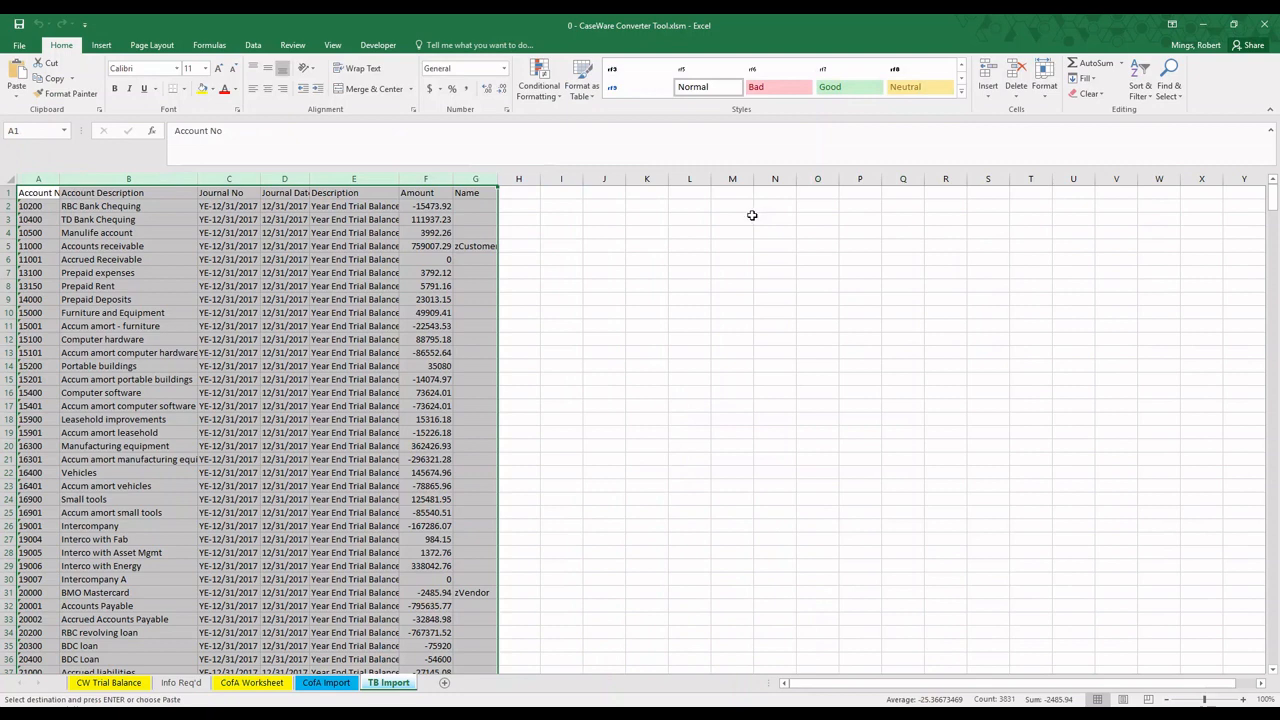
click(38, 192)
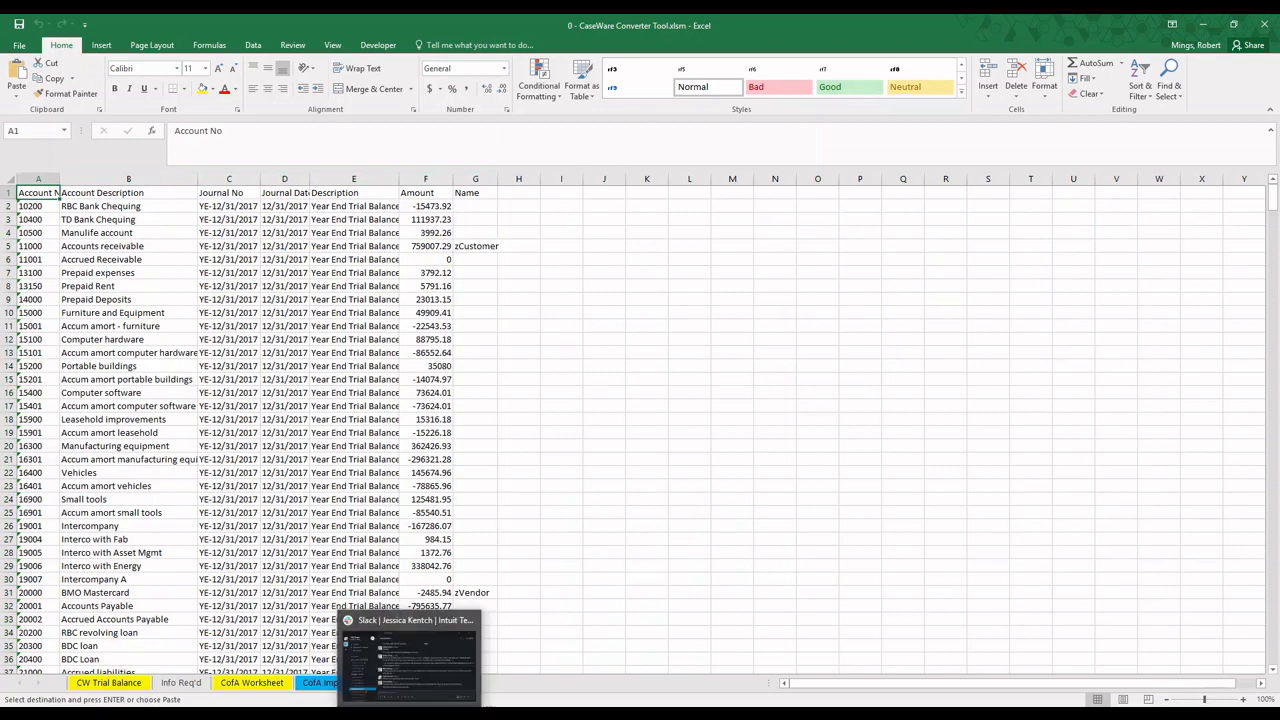
click(299, 683)
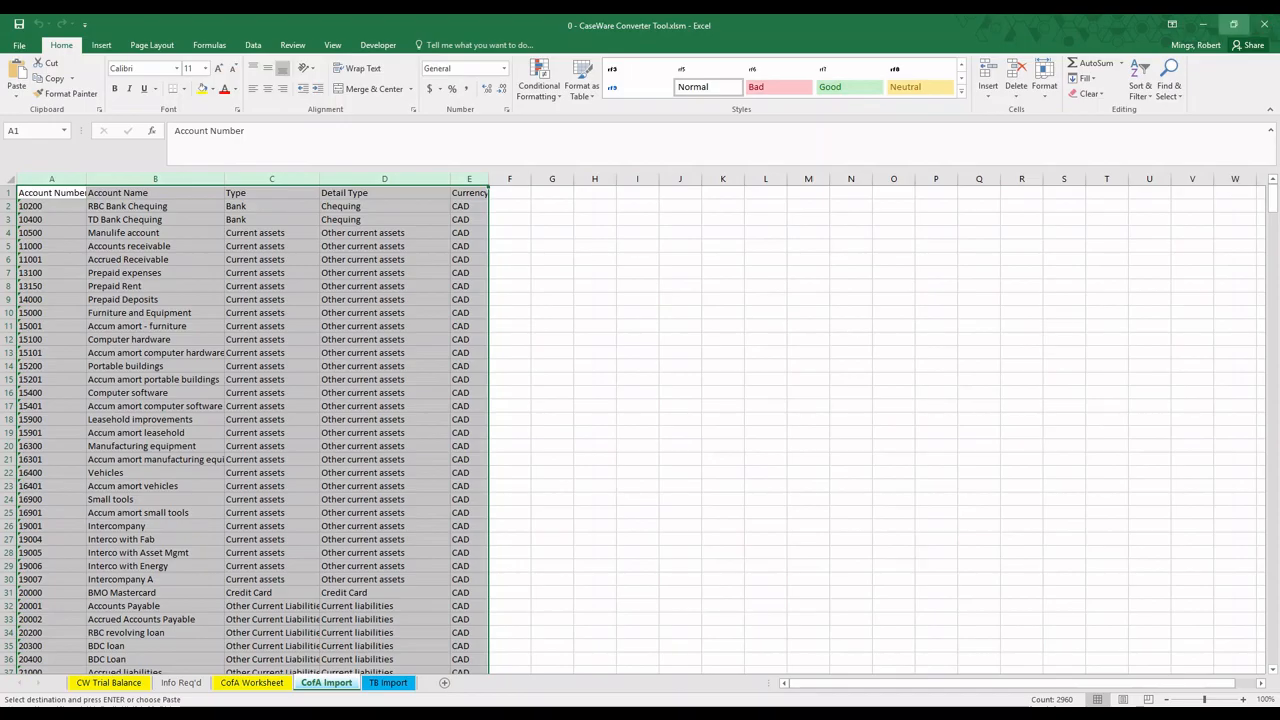
- Switch to QuickBooks Online and start an account import from the Chart of Accounts
click(1204, 28)
click(1204, 28)
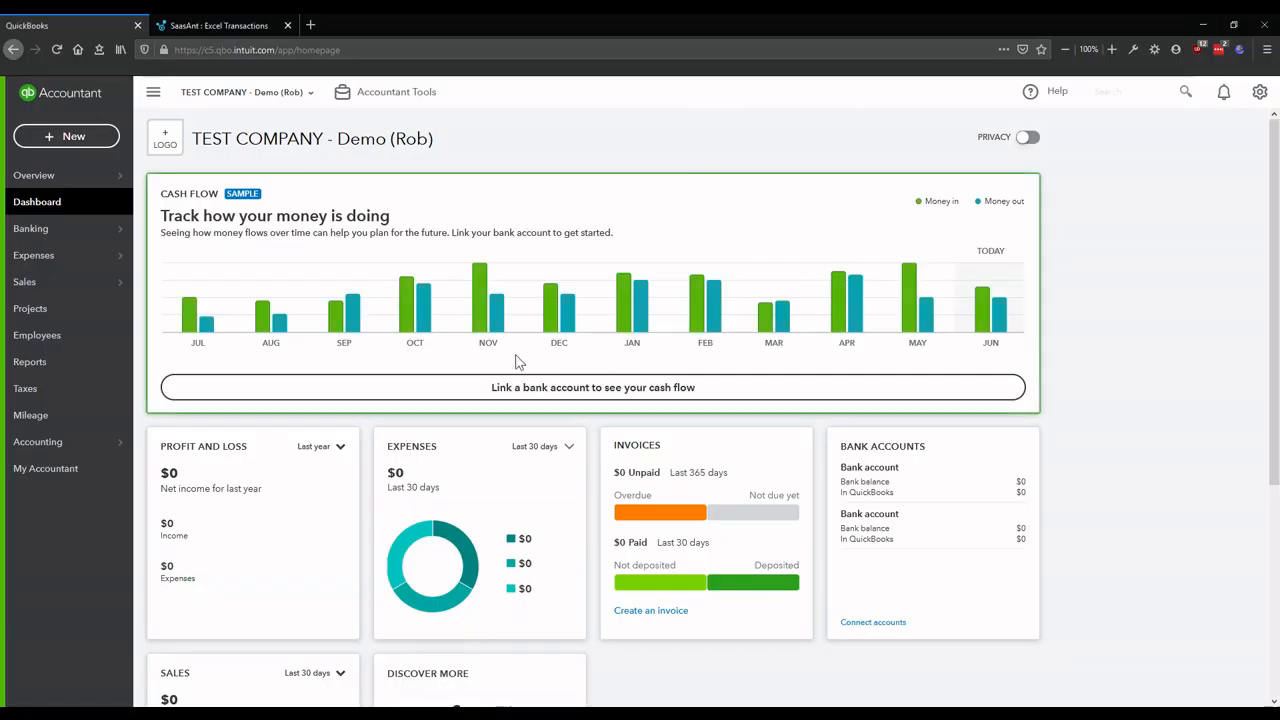
mouse_move(72, 444)
click(212, 446)
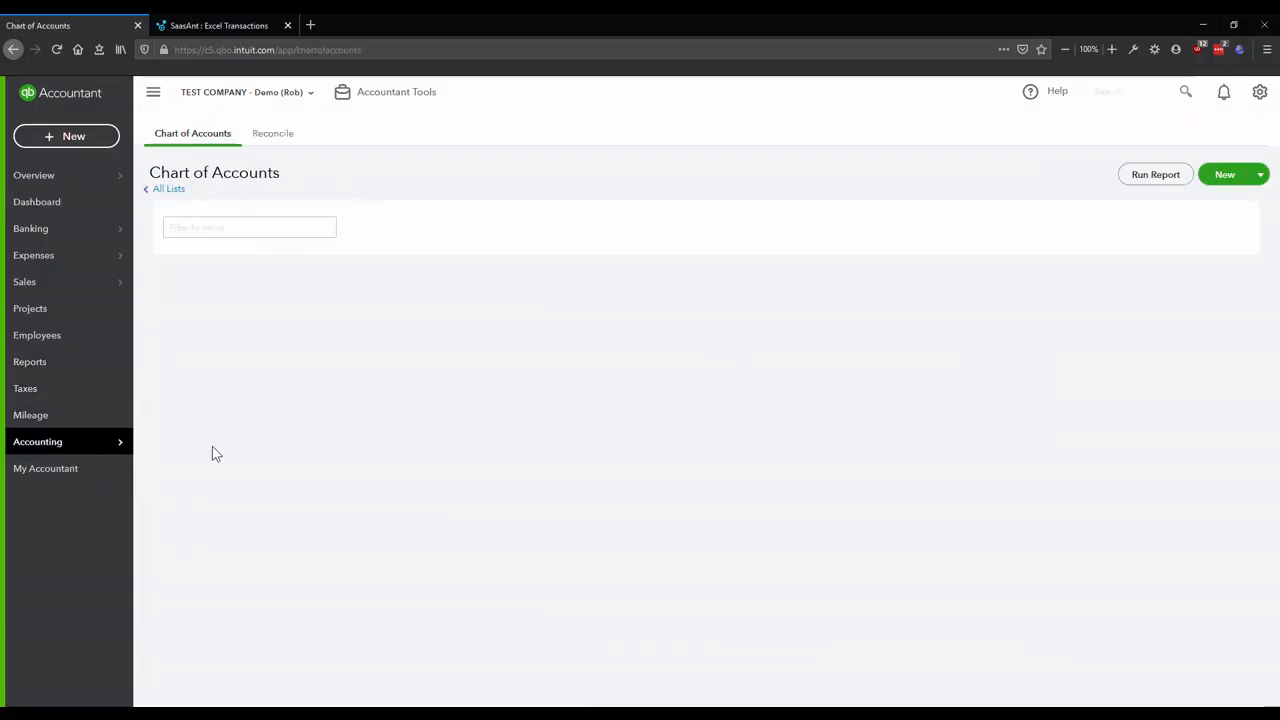
click(1261, 177)
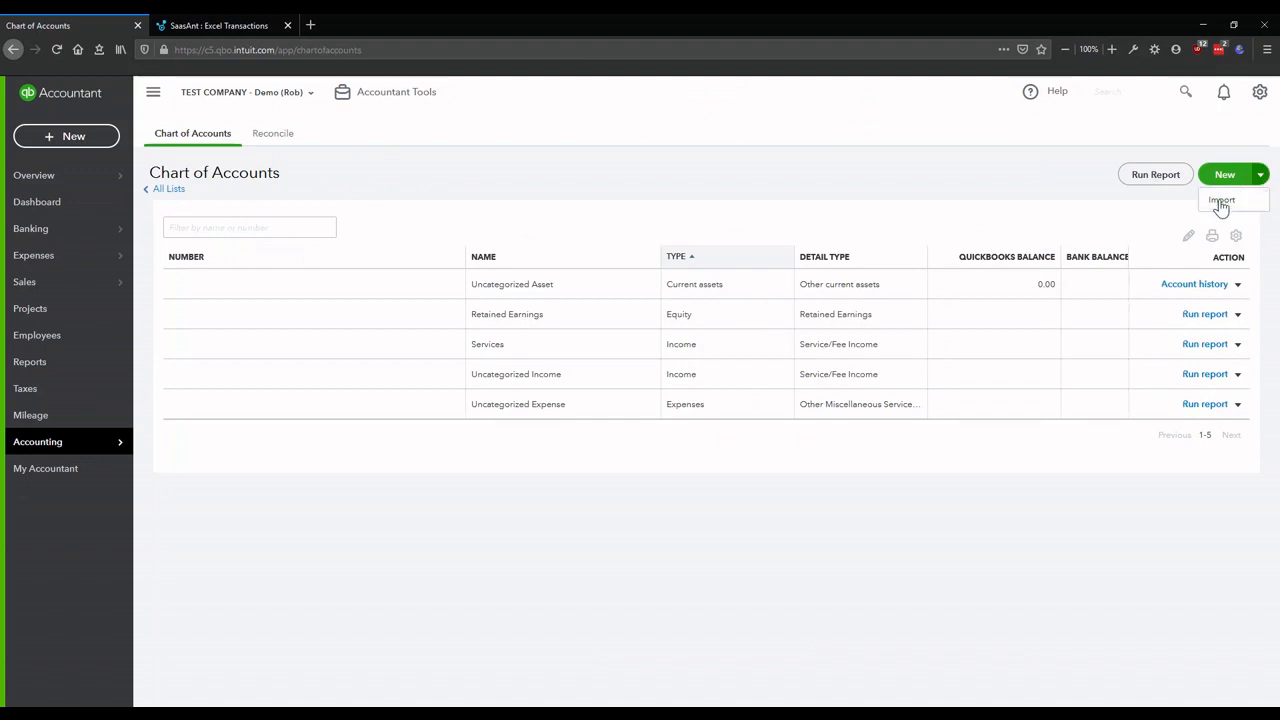
click(1210, 206)
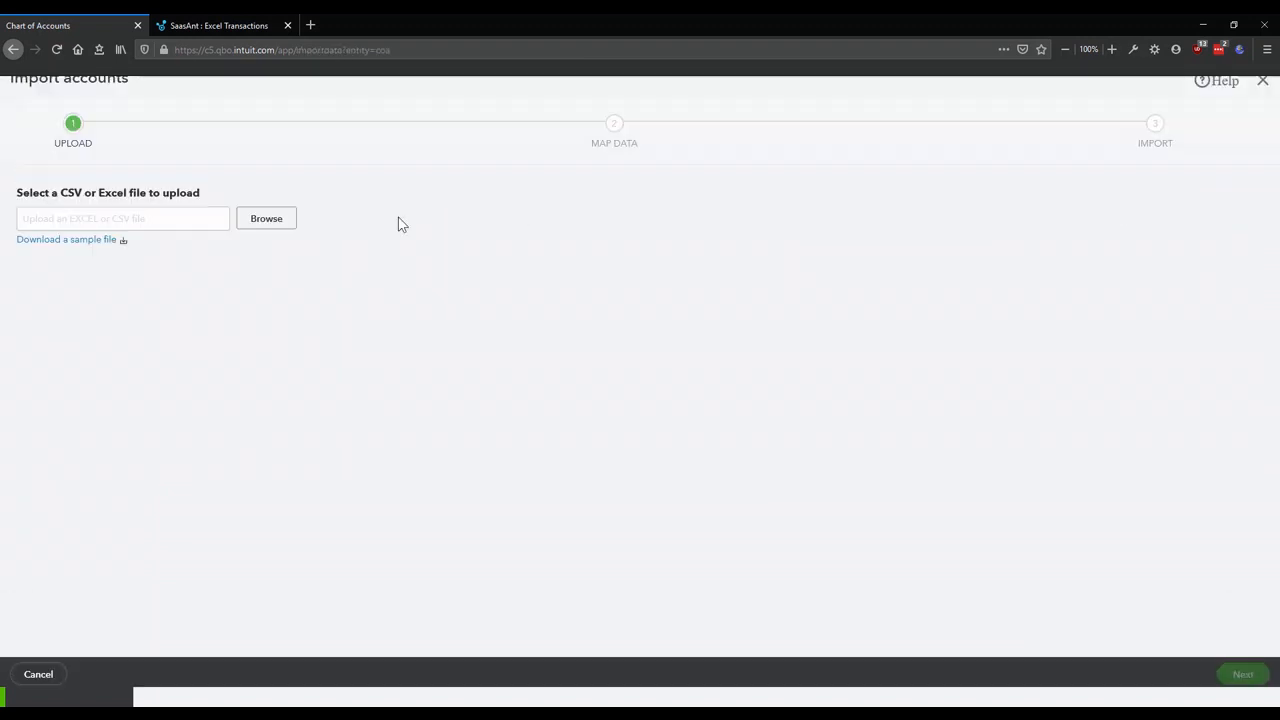
- Import the accounts from 2 - CoA and TB Converted.xlsx, keeping the suggested field mapping
click(266, 234)
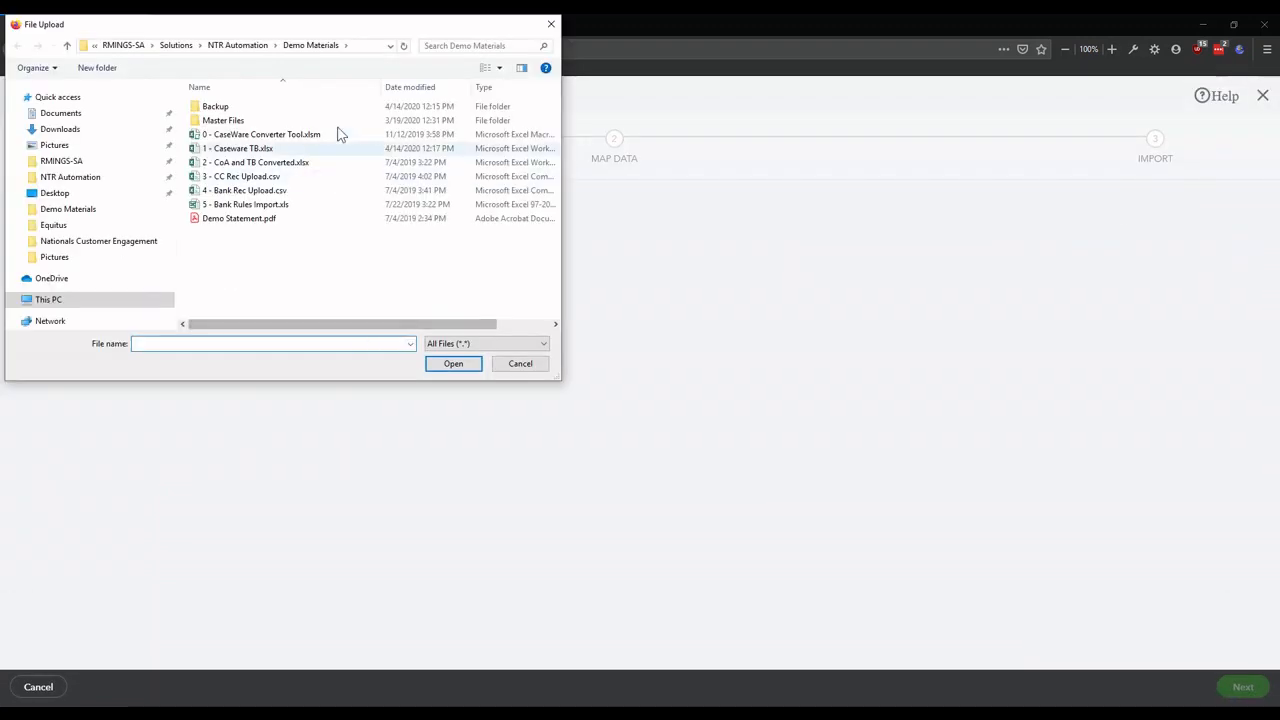
click(290, 163)
click(440, 365)
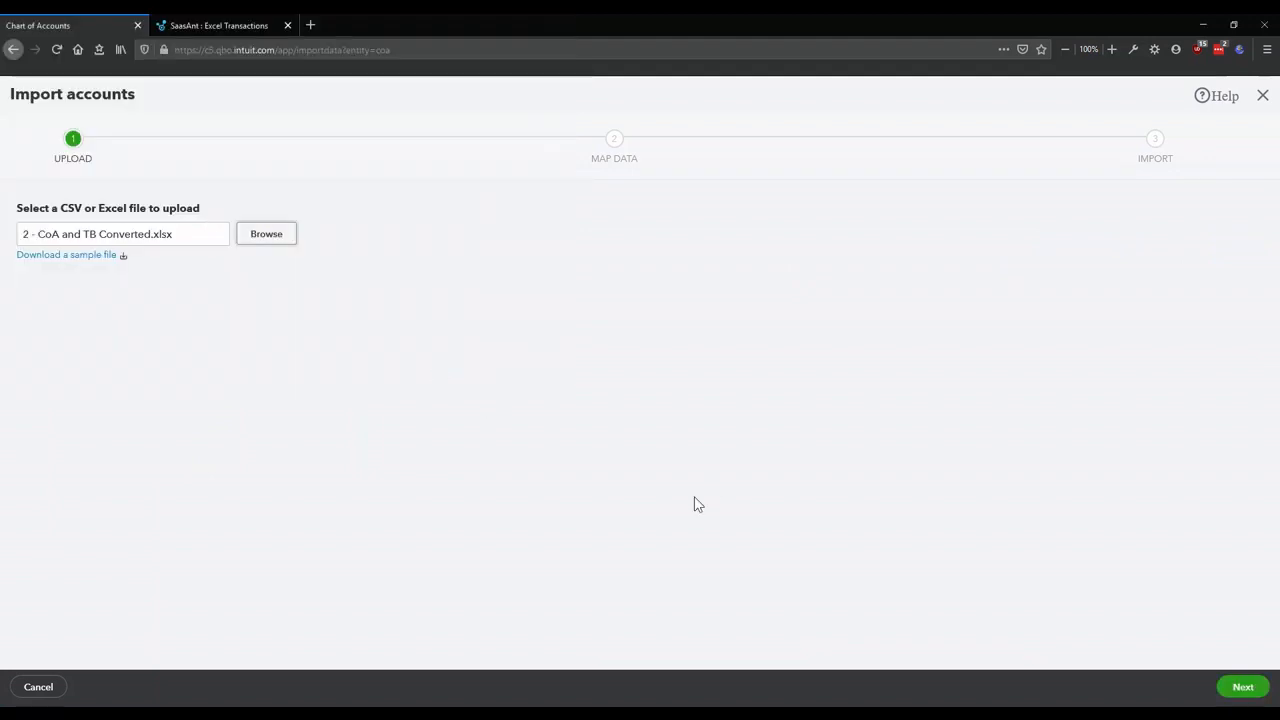
click(1240, 688)
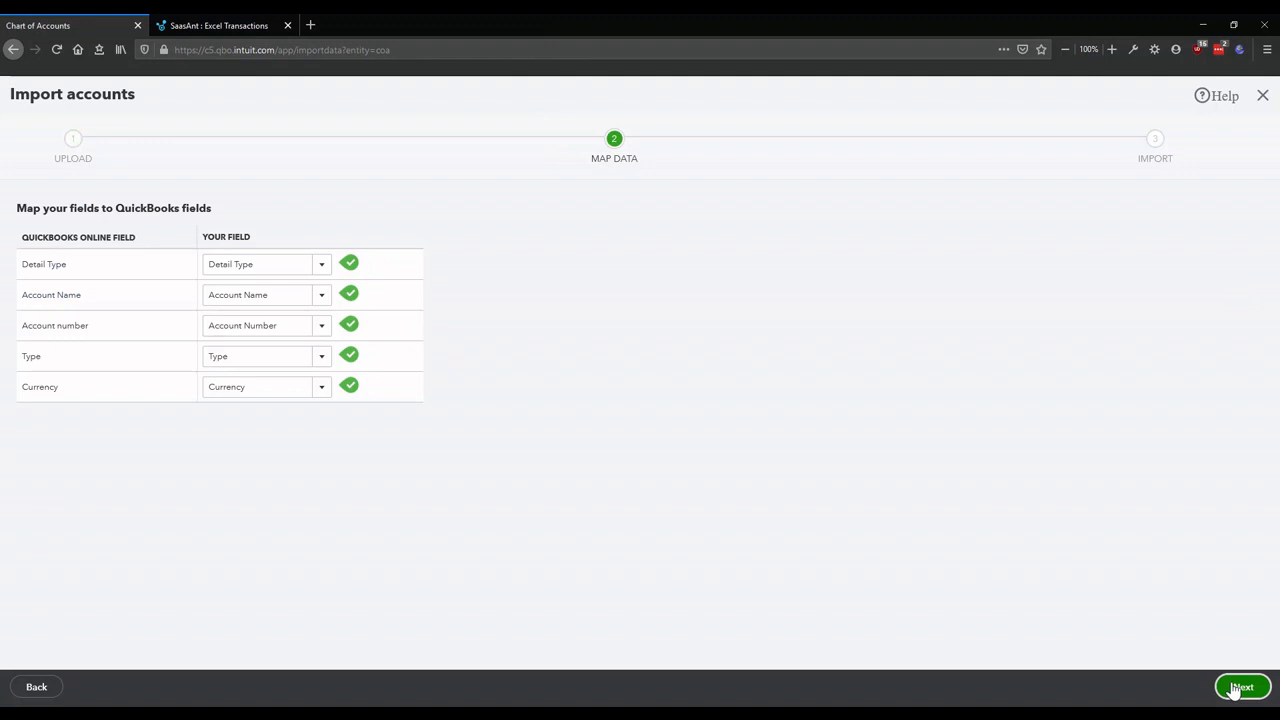
click(1243, 697)
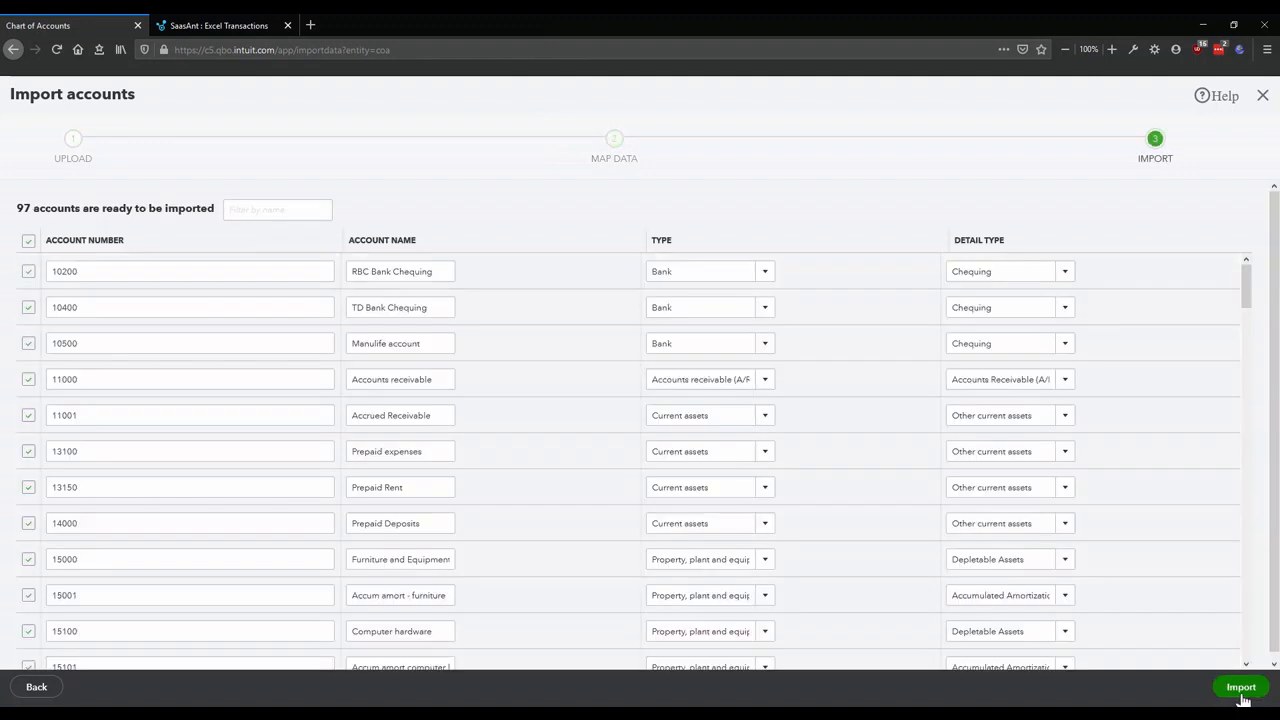
click(1241, 689)
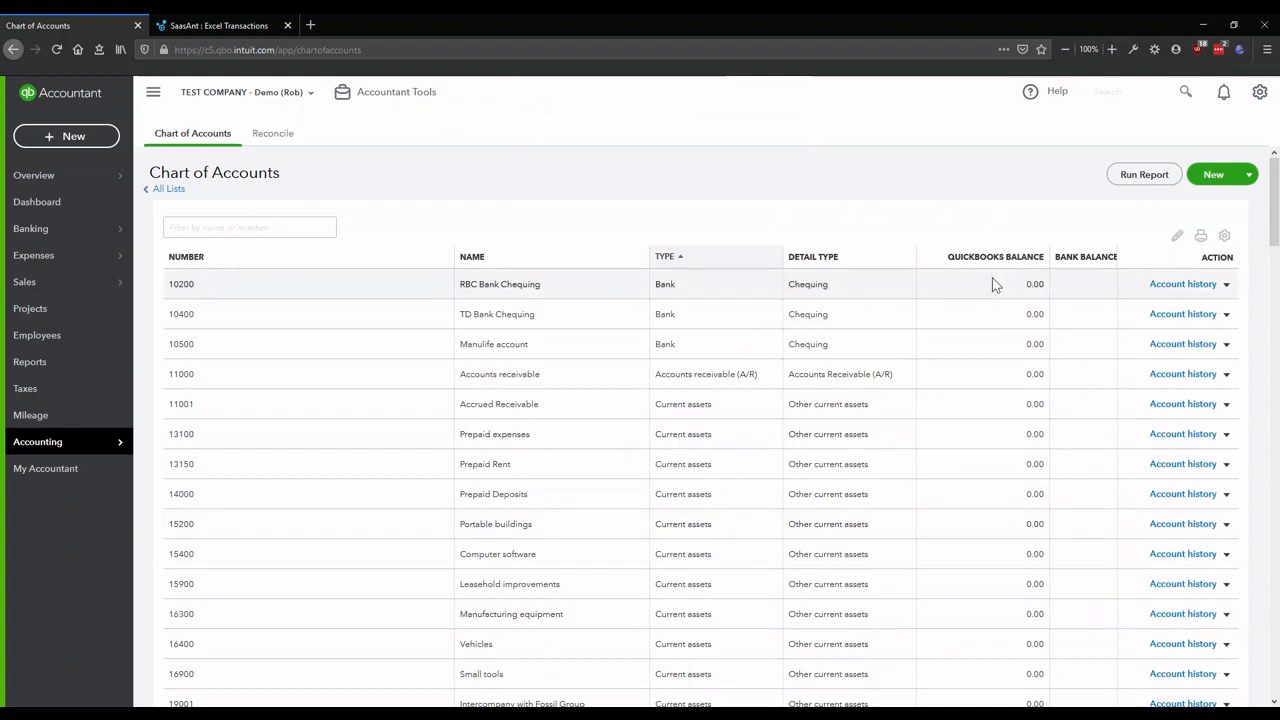
click(422, 88)
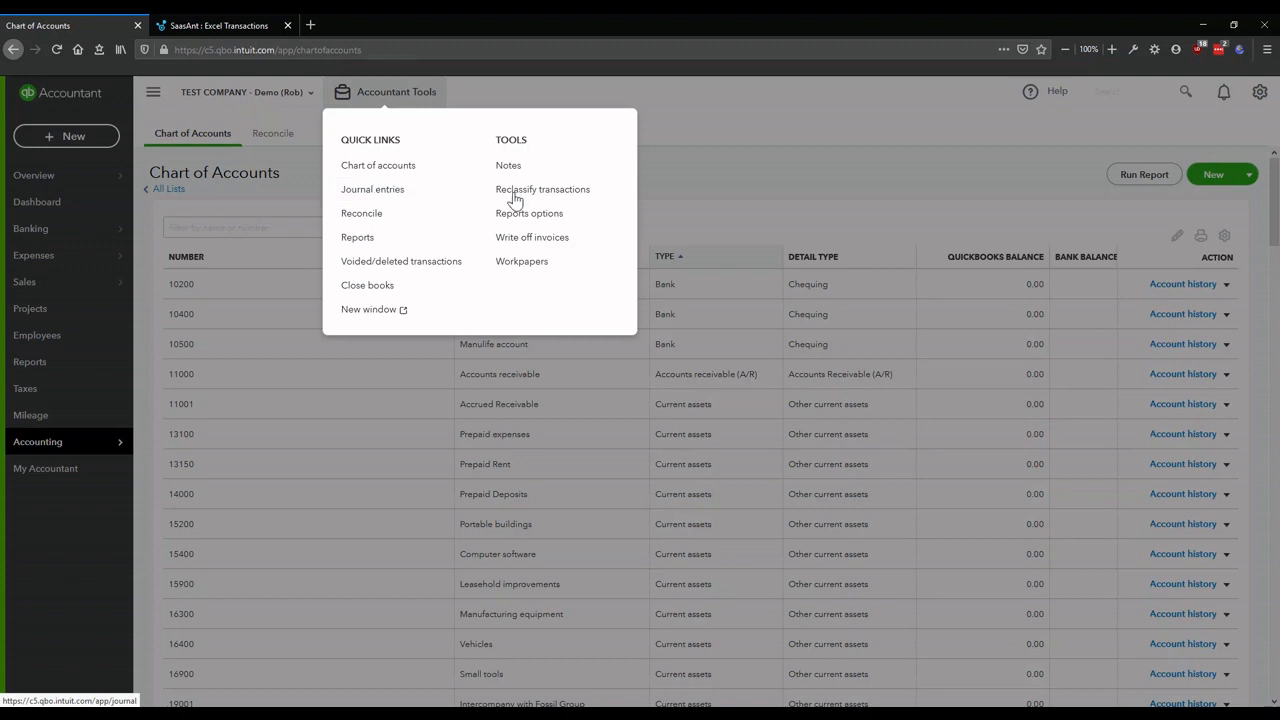
click(702, 184)
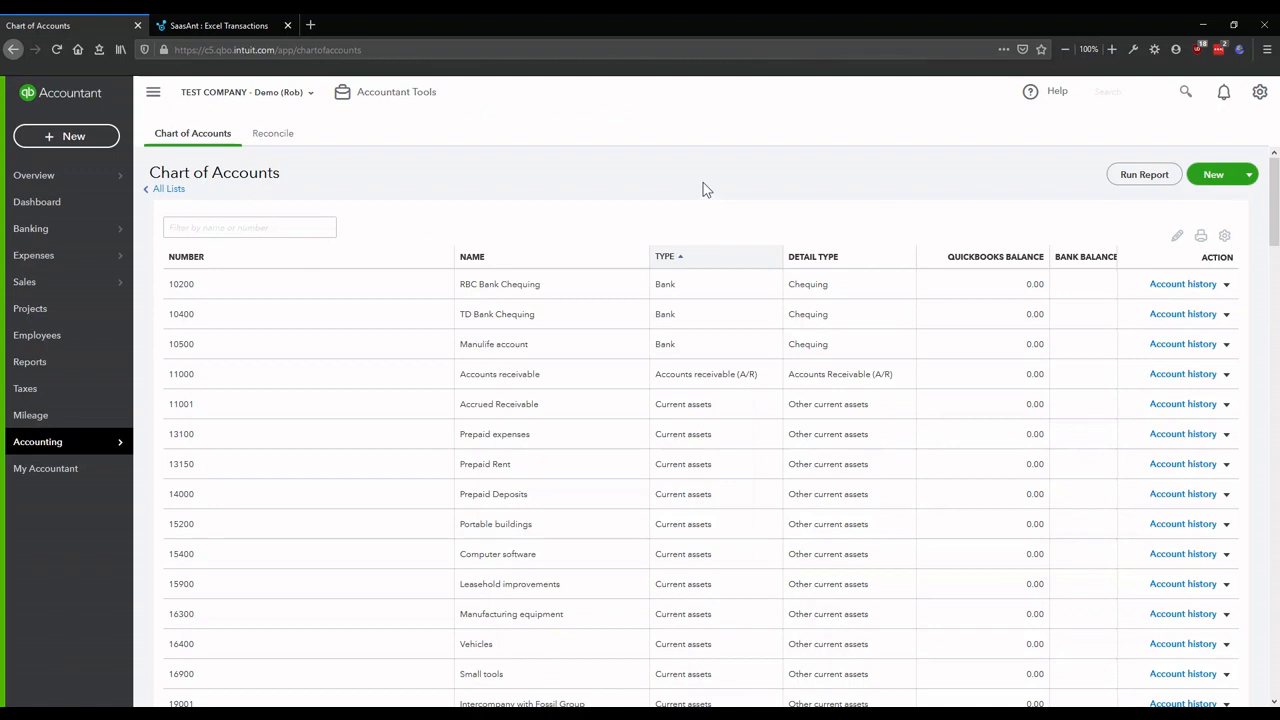
- Switch to SaasAnt Excel Transactions and submit 2 - CoA and TB Converted.xlsx for a new import, accepting the duplicate file name
click(218, 25)
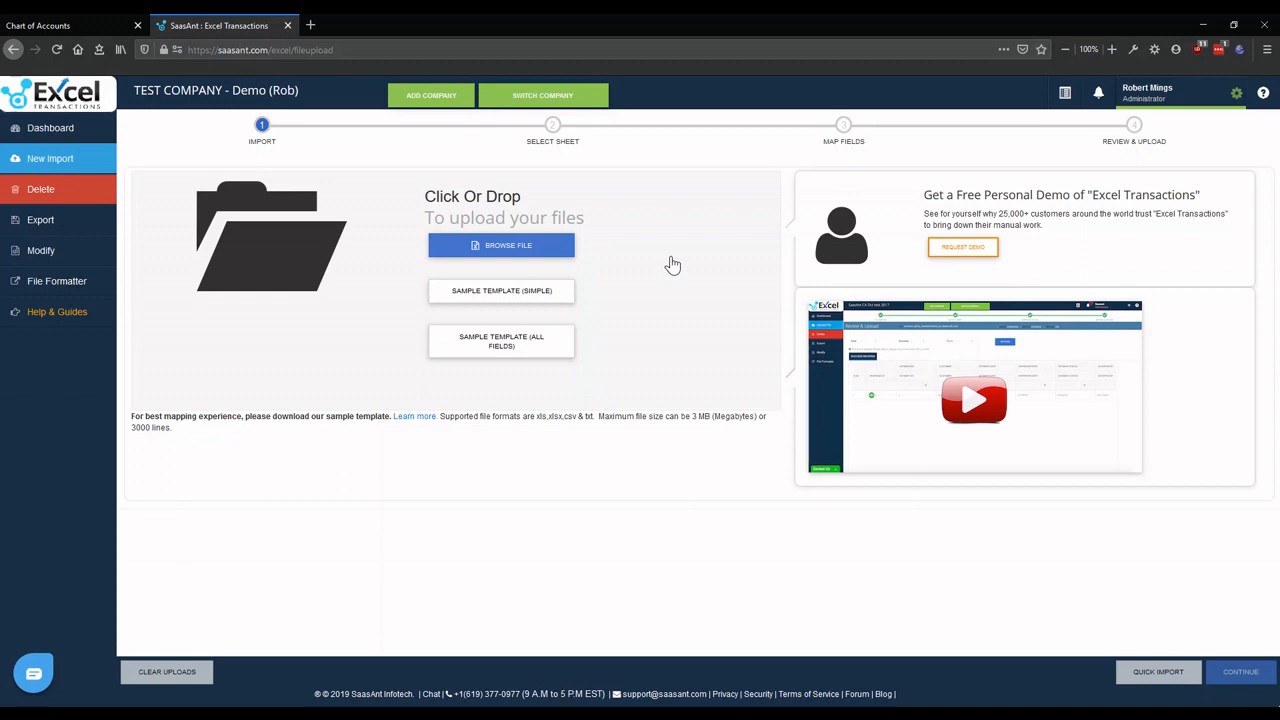
click(520, 248)
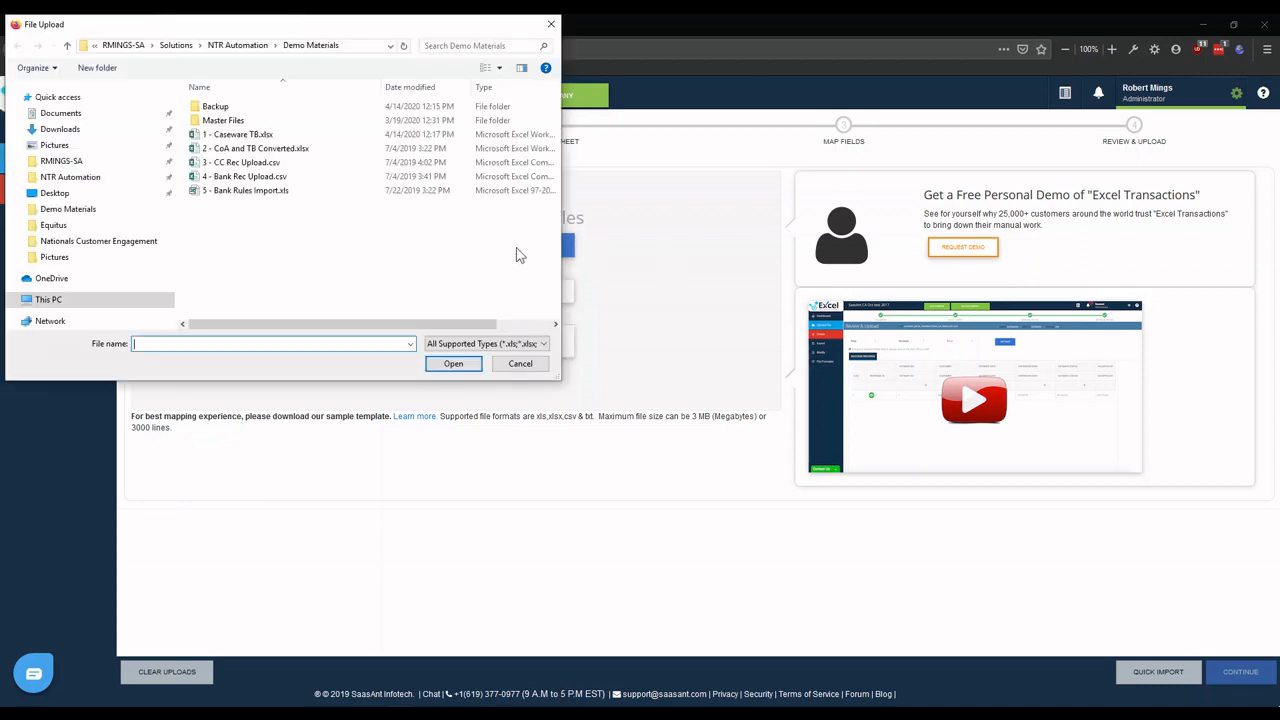
click(273, 150)
click(443, 364)
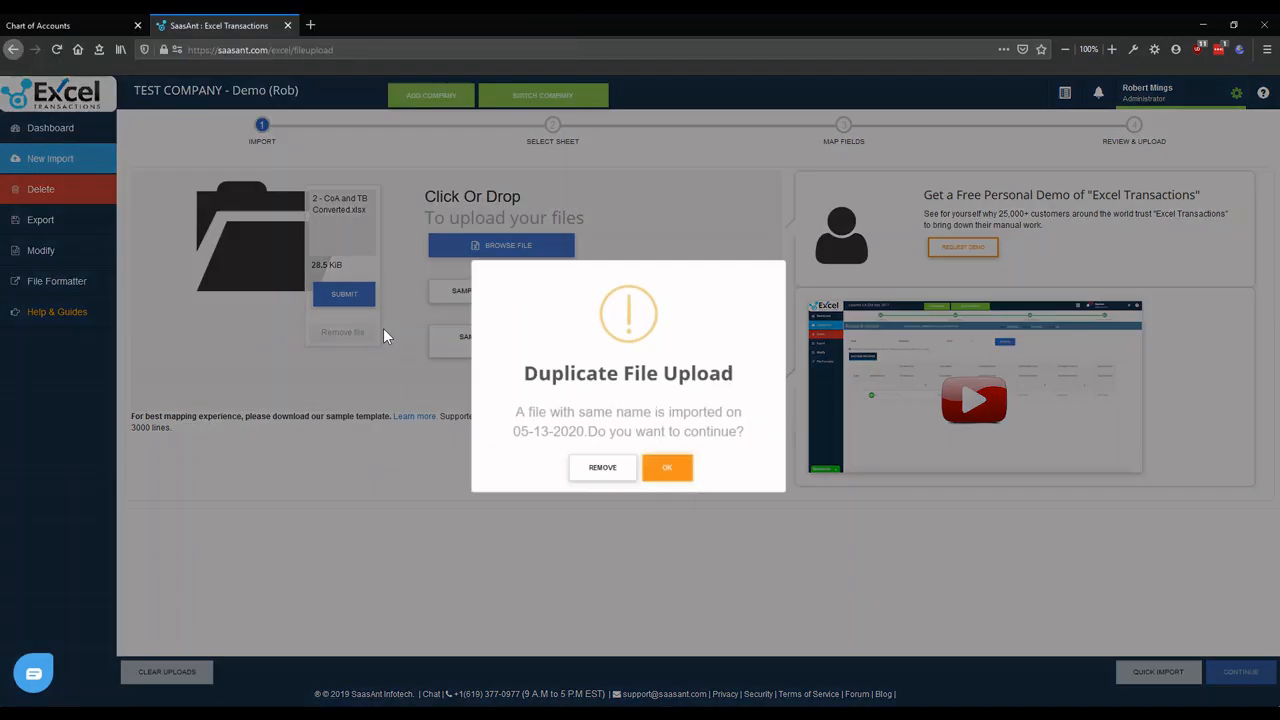
click(667, 469)
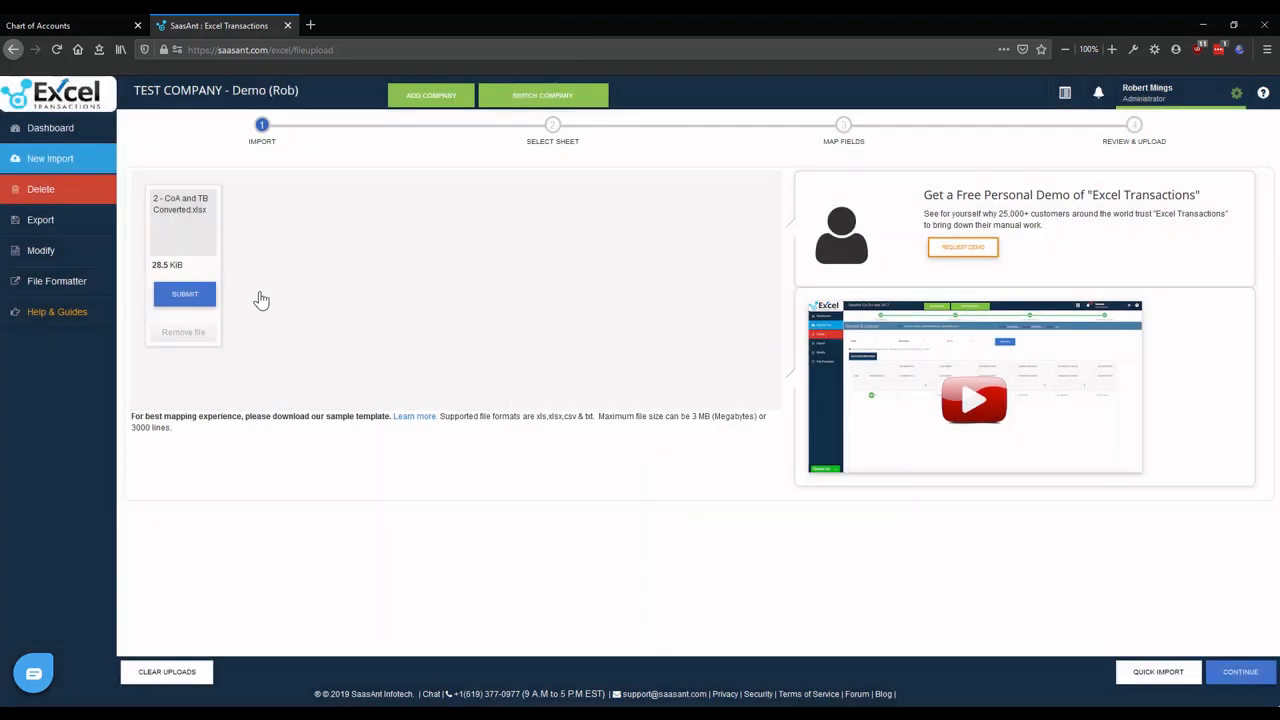
click(185, 294)
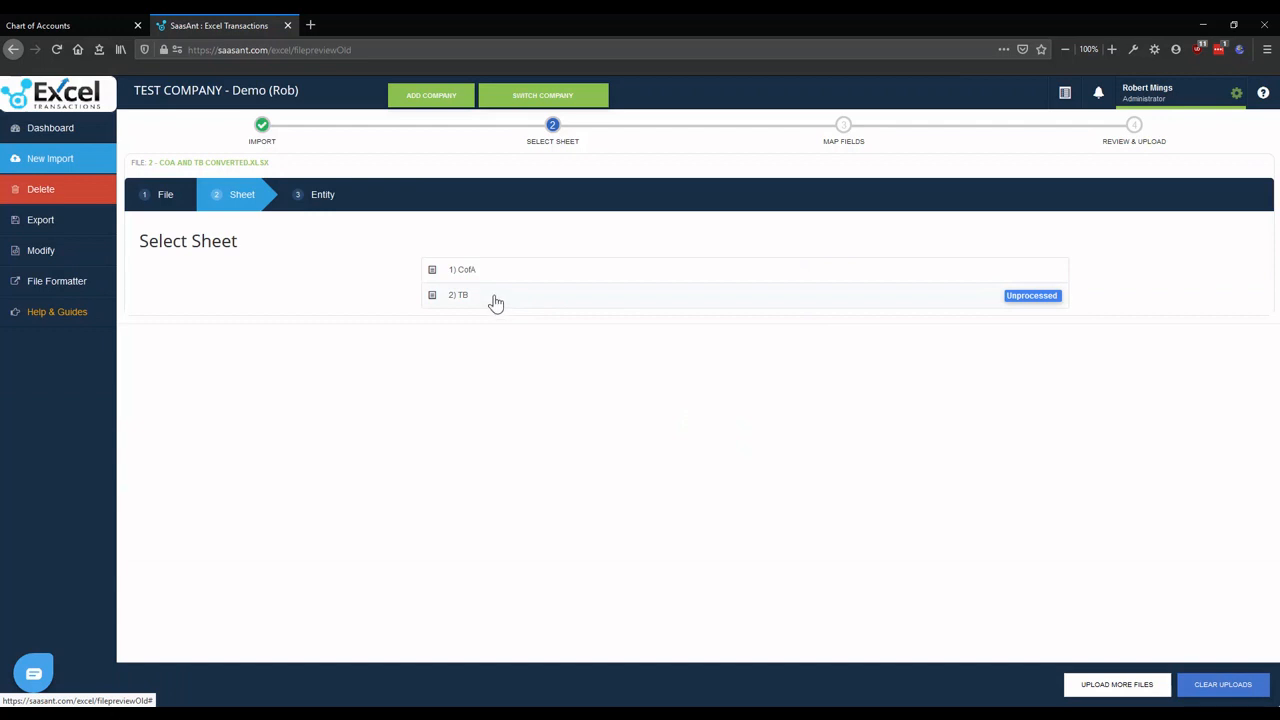
- Import the TB sheet into QuickBooks as Journal Entries using the Auto Default Mapping
click(497, 303)
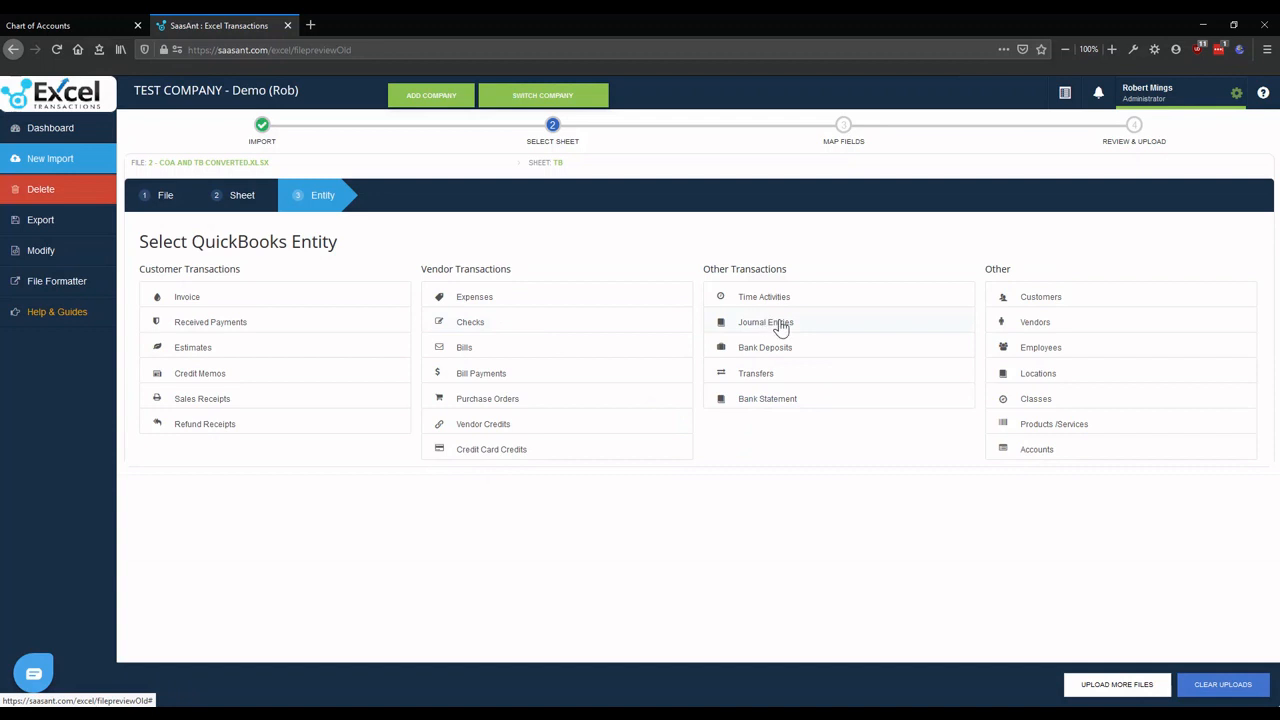
click(860, 321)
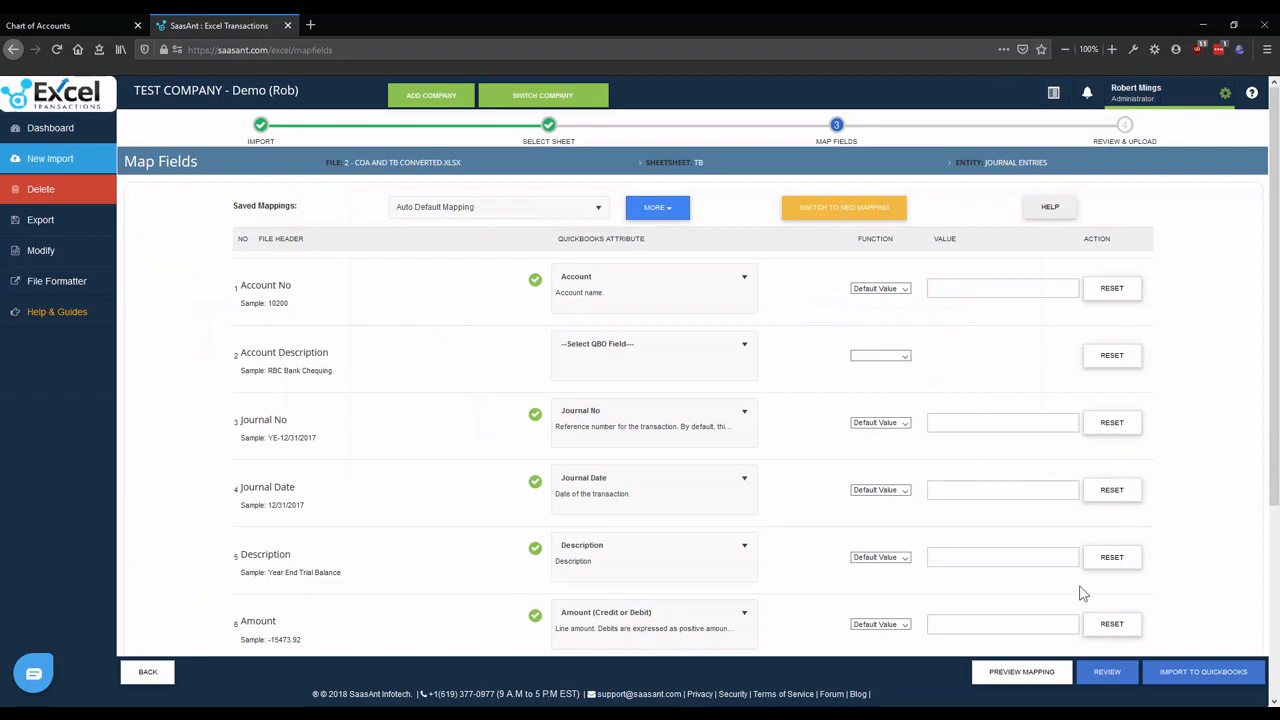
click(1188, 675)
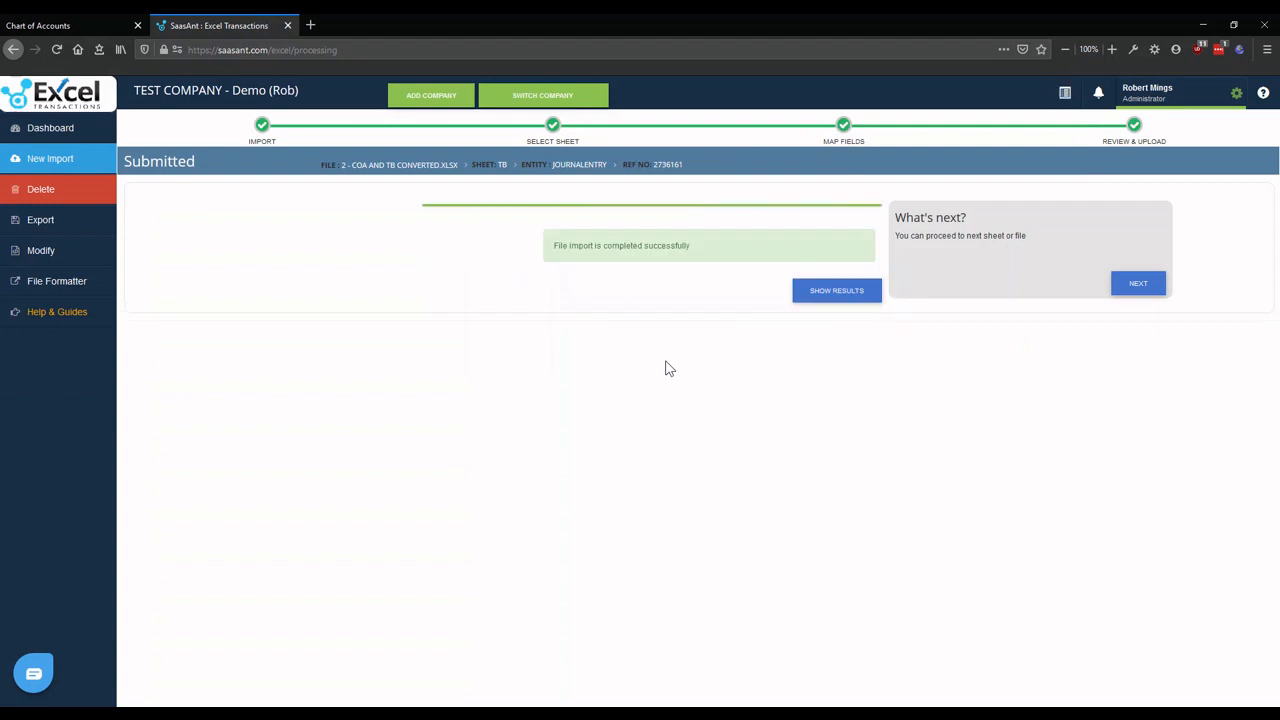
- Return to the QuickBooks Chart of Accounts and reload it to check the account balances
click(75, 26)
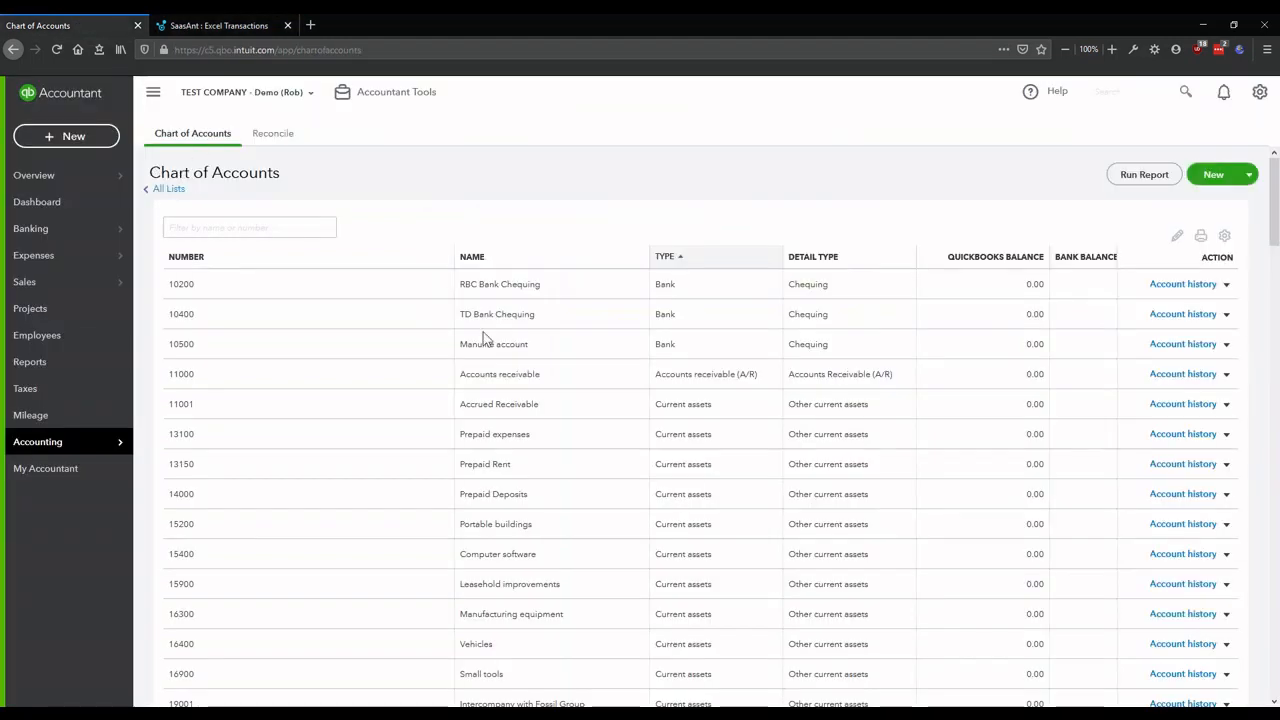
click(57, 50)
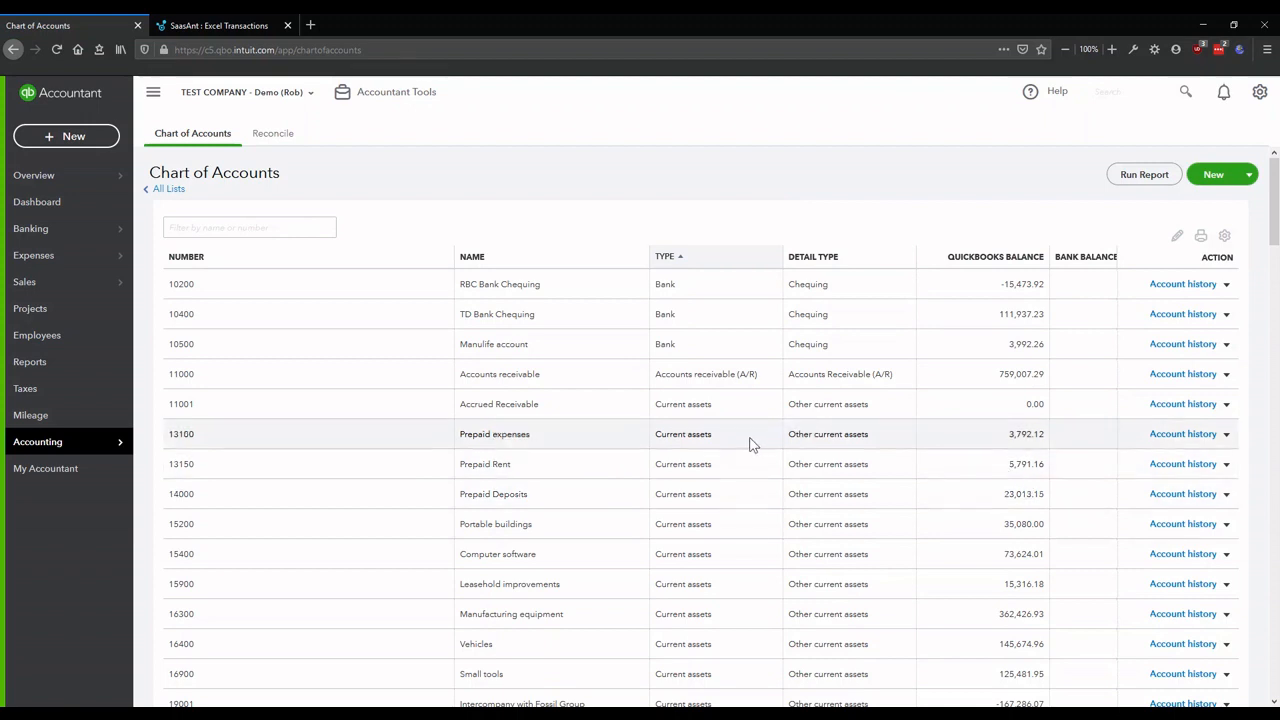
- Open the QuickBooks Banking page and bring up Demo Statement.pdf in Acrobat Reader to examine its transactions
click(80, 231)
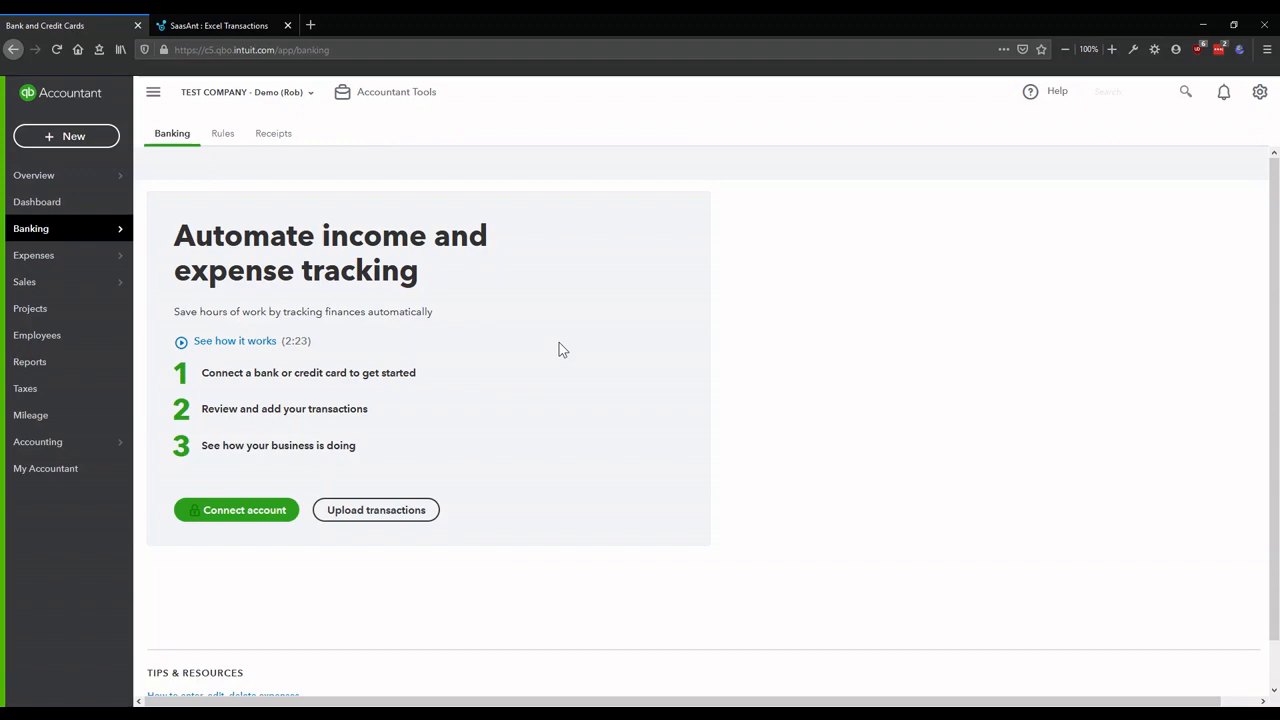
mouse_move(737, 700)
click(737, 660)
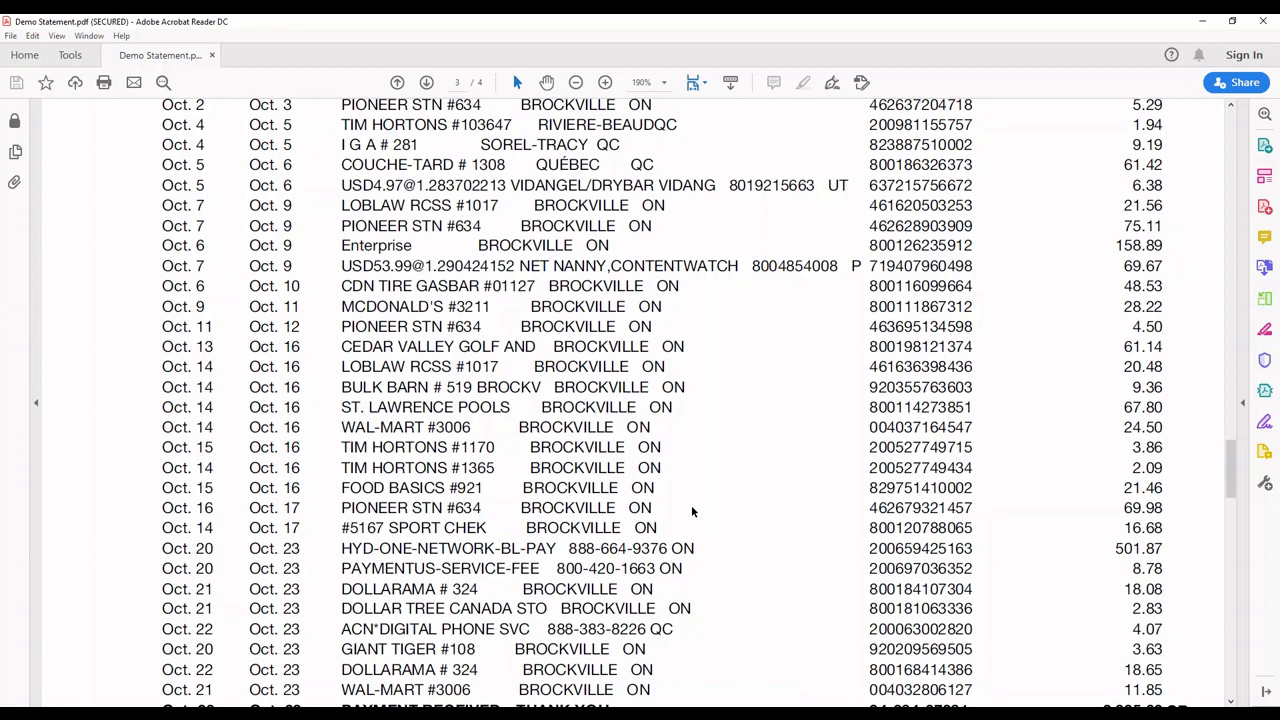
- Switch to 2qbo Convert Pro and convert Demo Statement.pdf to CSV
click(562, 714)
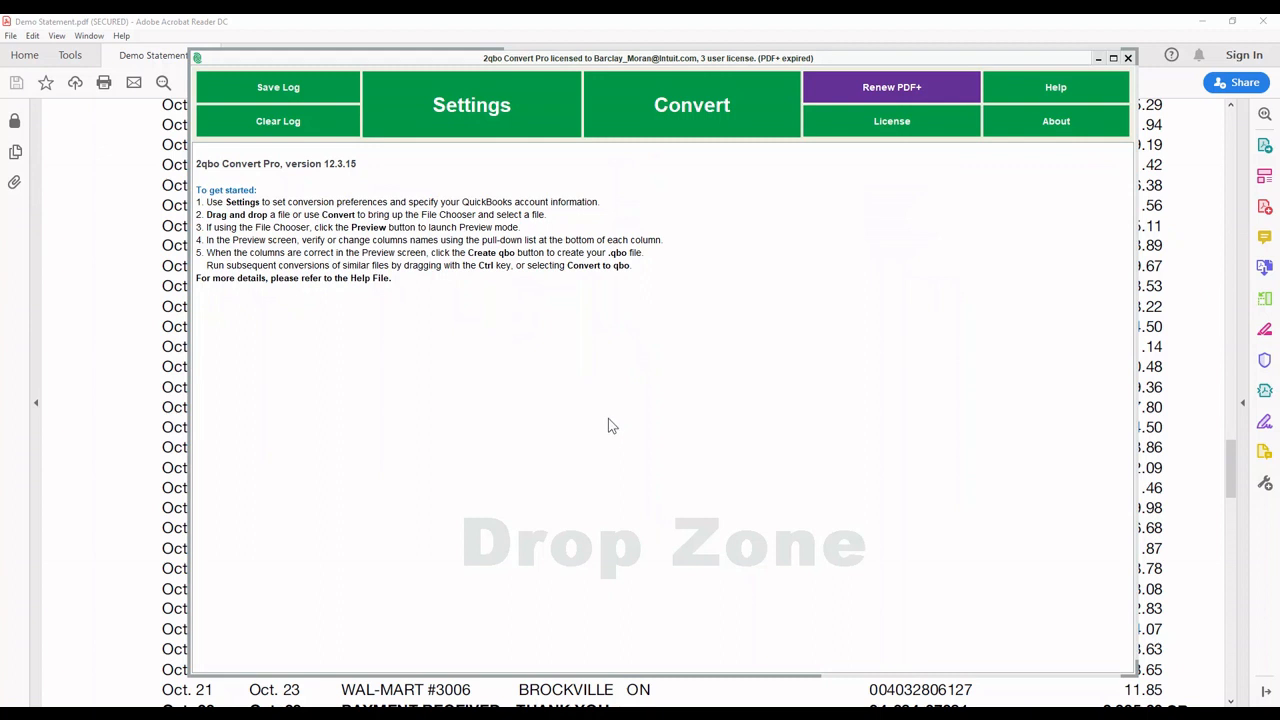
click(674, 112)
click(453, 296)
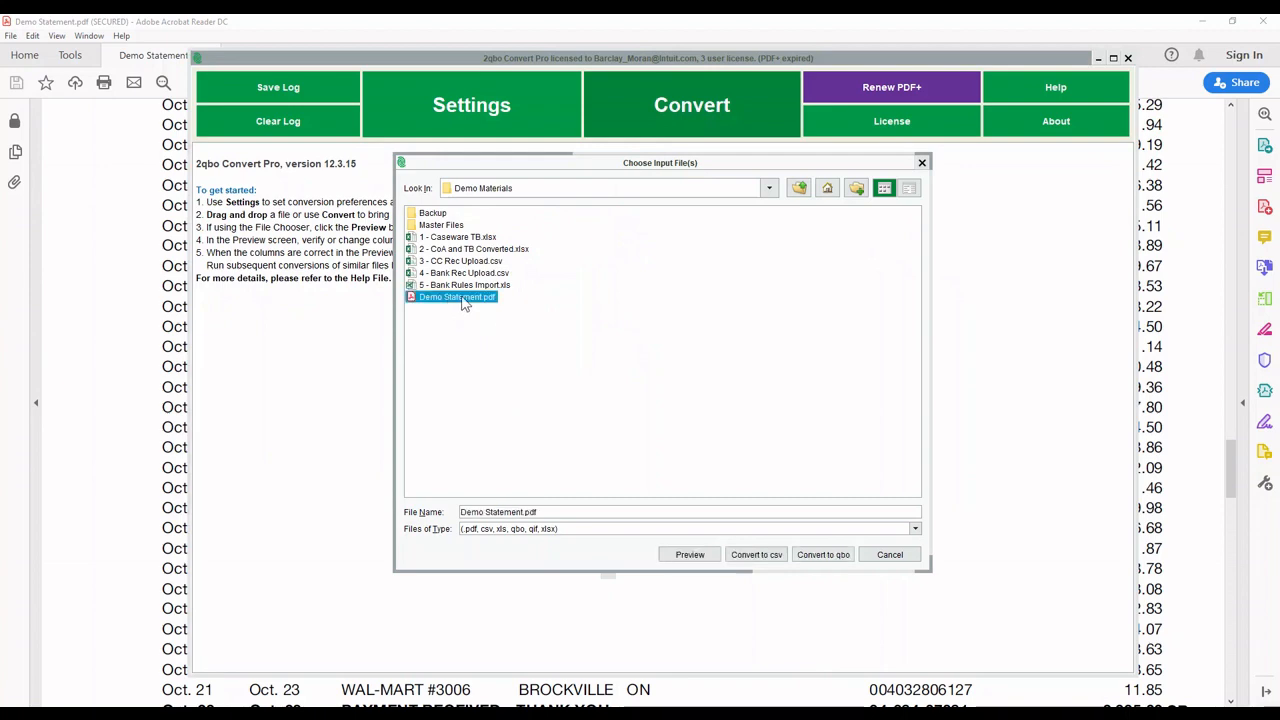
click(757, 555)
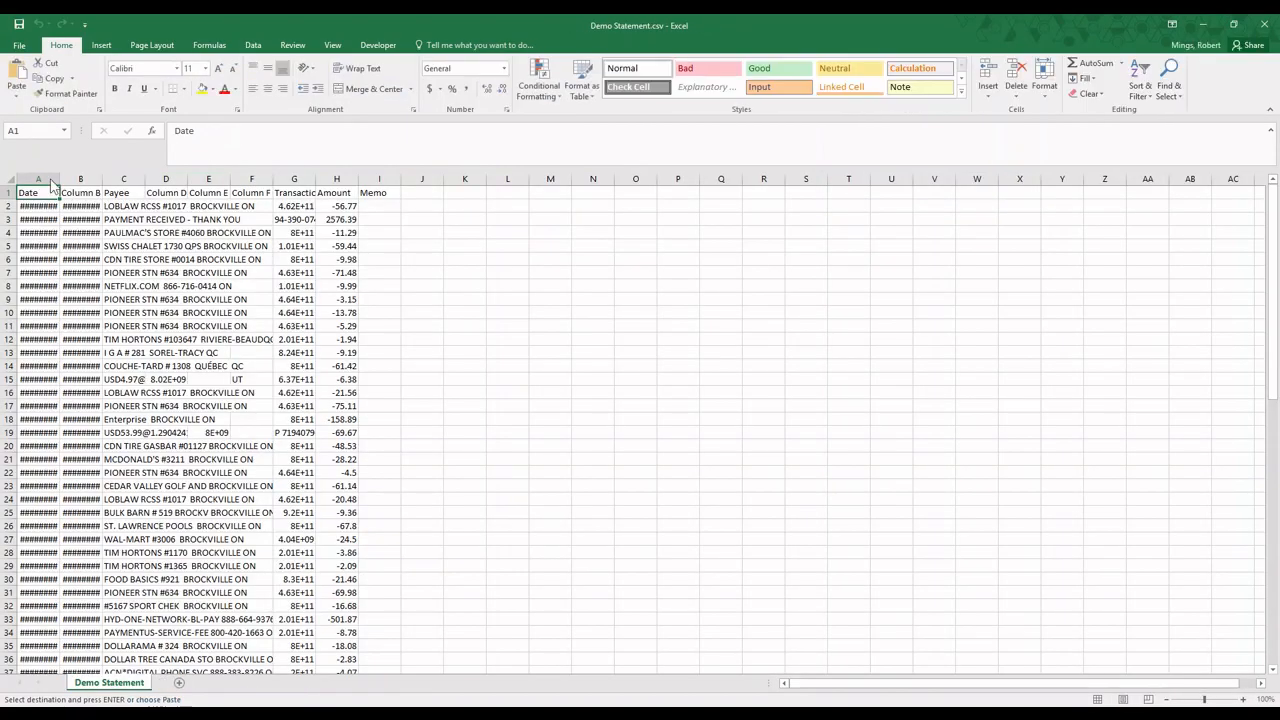
- Autofit columns A through I of Demo Statement.csv so the dates and payees are readable
drag(38, 178, 385, 178)
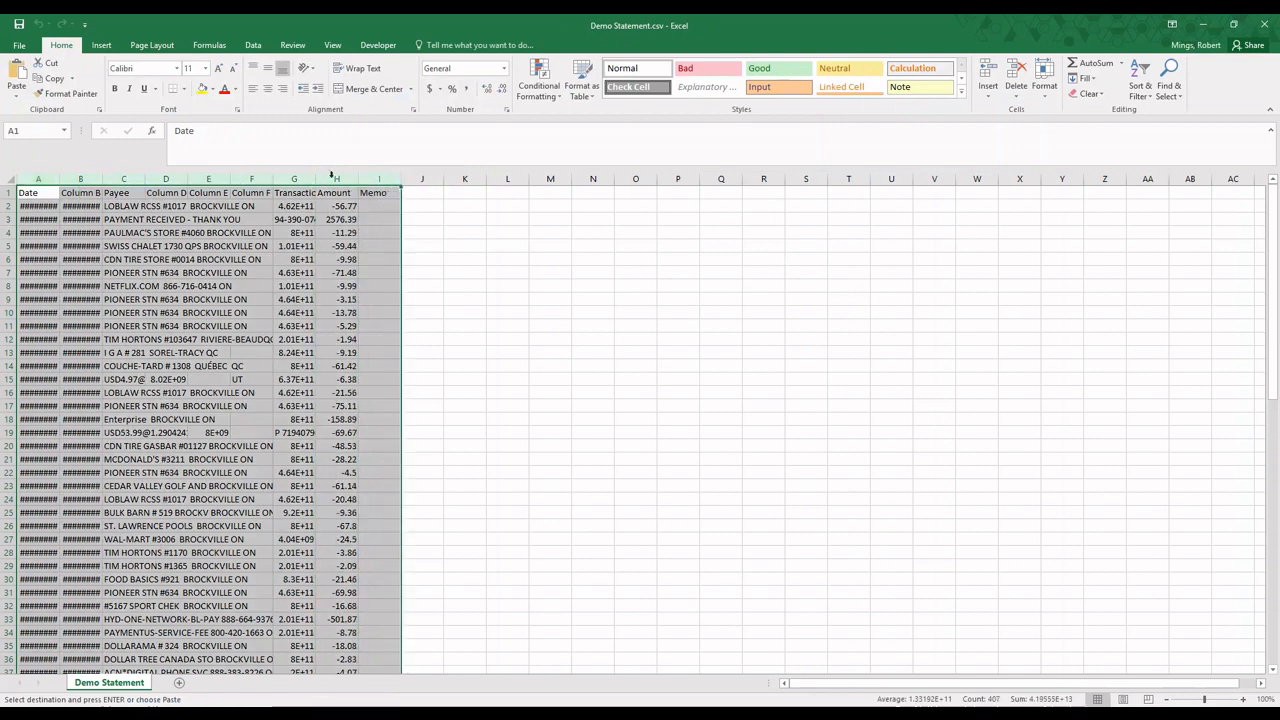
double_click(273, 178)
click(237, 270)
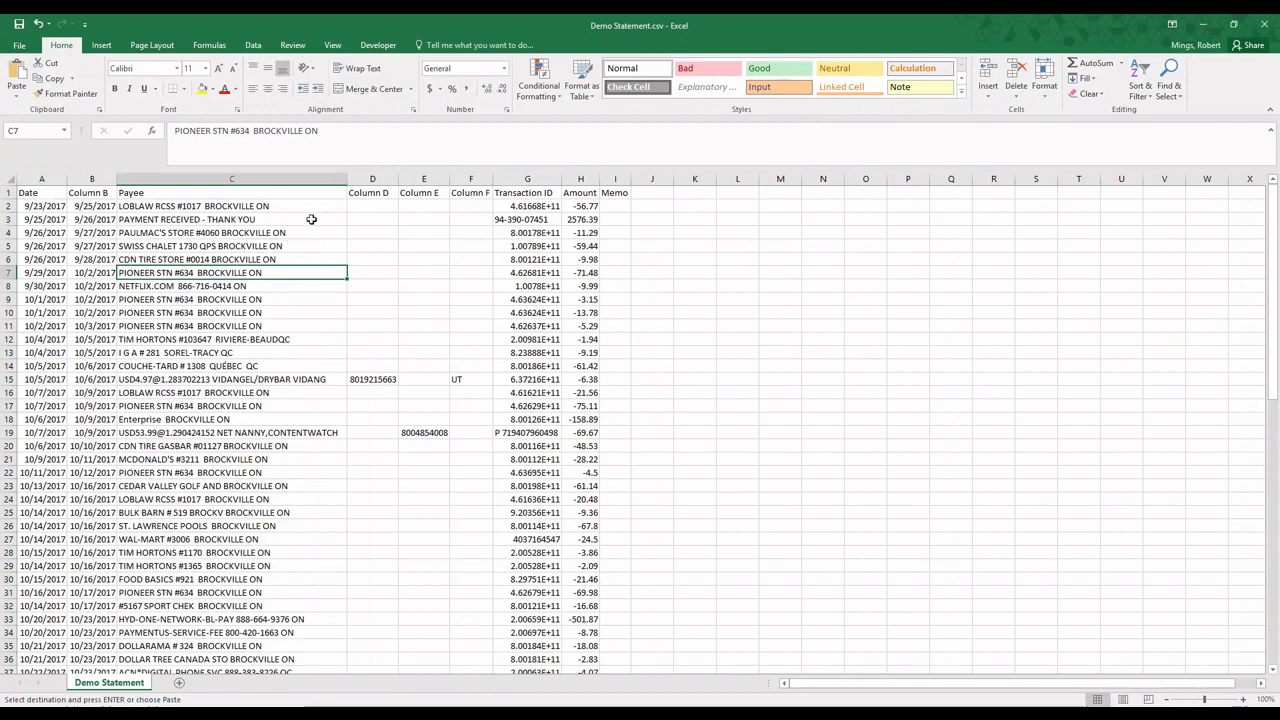
- Return to the QuickBooks Banking page and select 3 - CC Rec Upload.csv as the transaction file to upload
click(1203, 23)
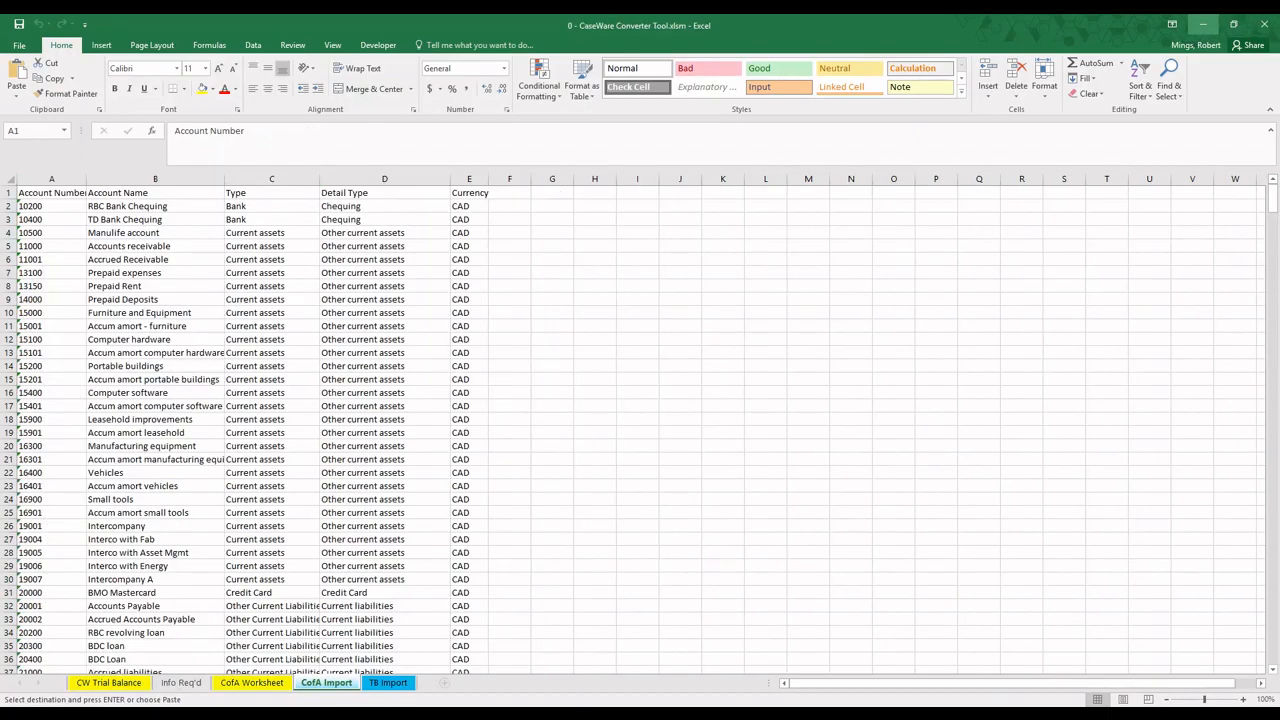
click(1203, 23)
click(1098, 58)
click(1203, 22)
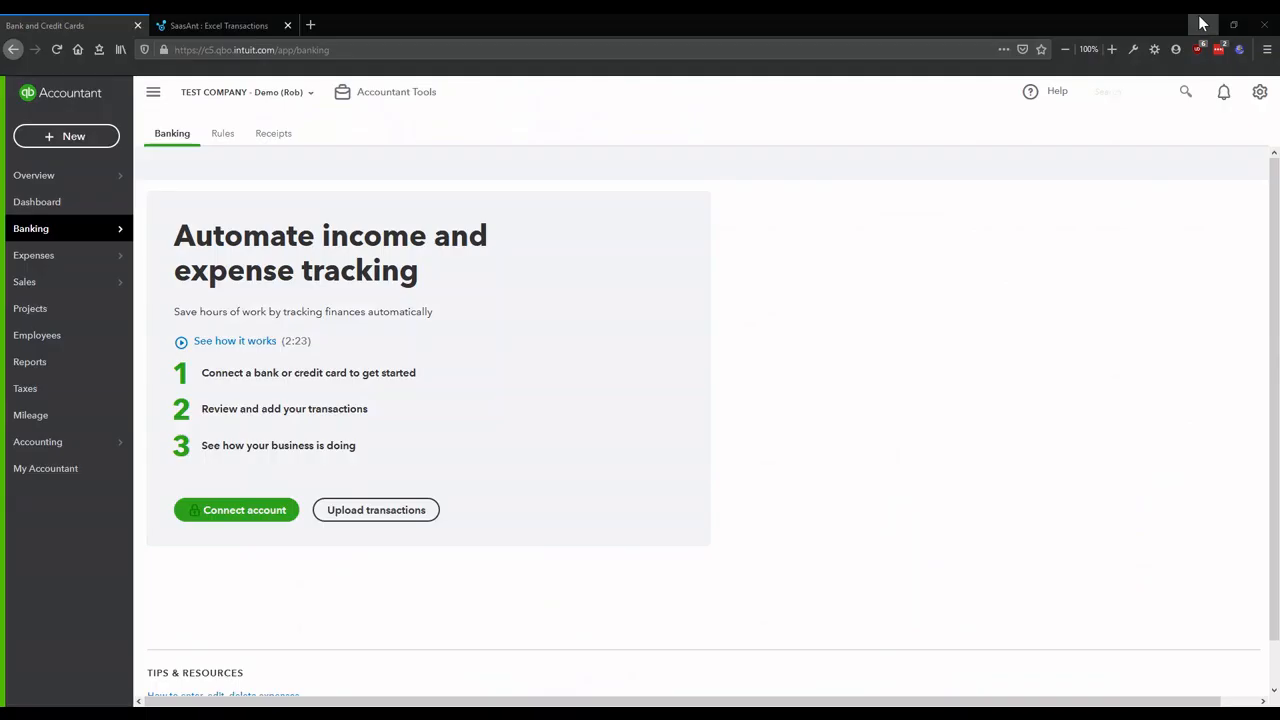
click(389, 511)
click(372, 509)
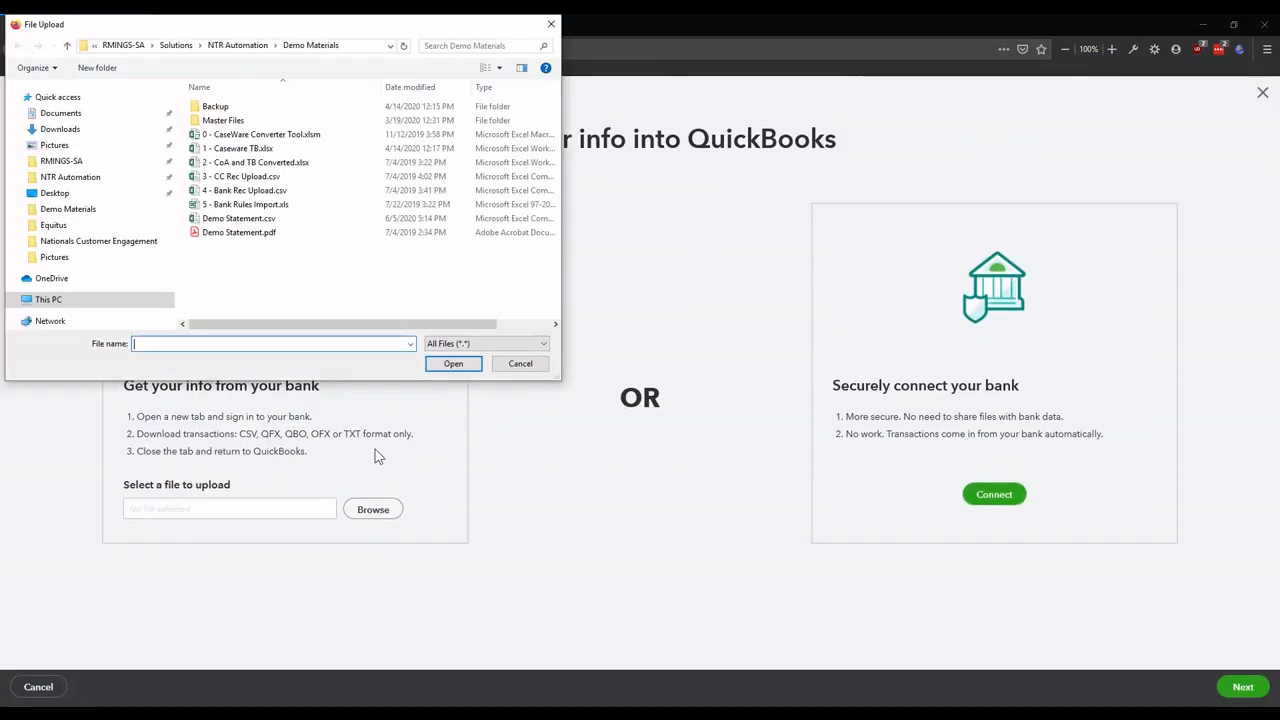
click(255, 177)
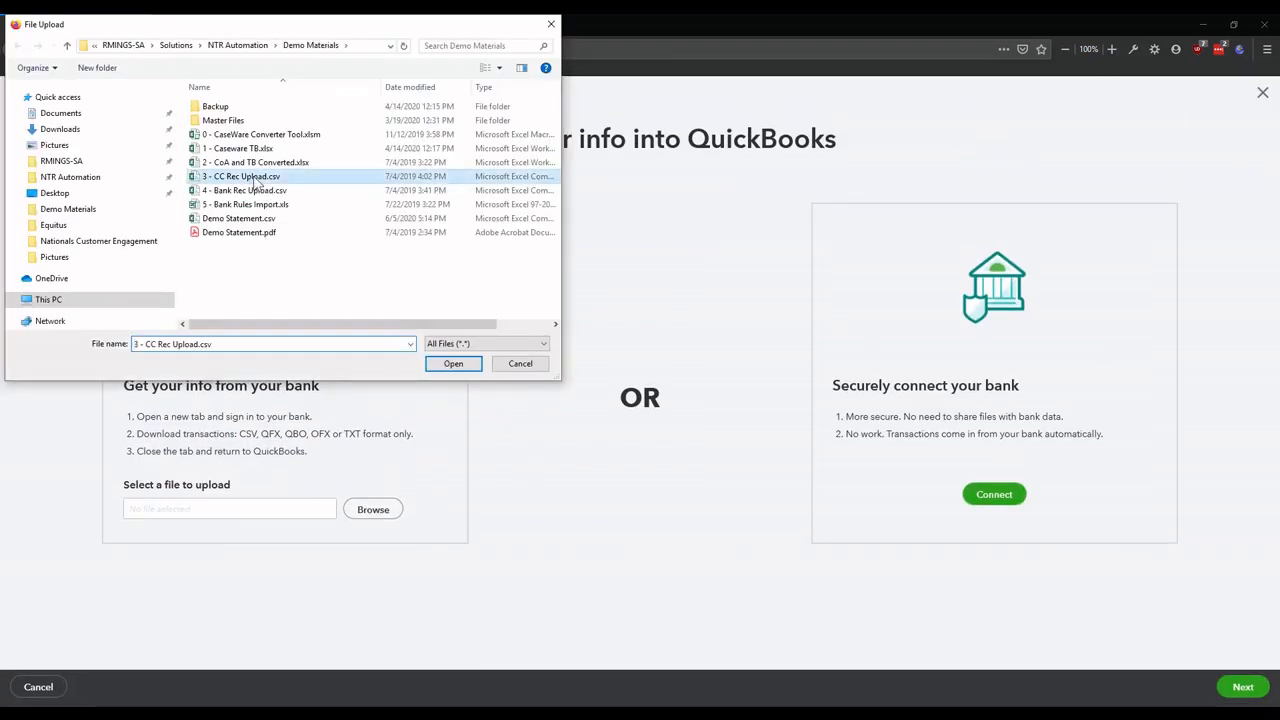
click(452, 365)
click(1243, 687)
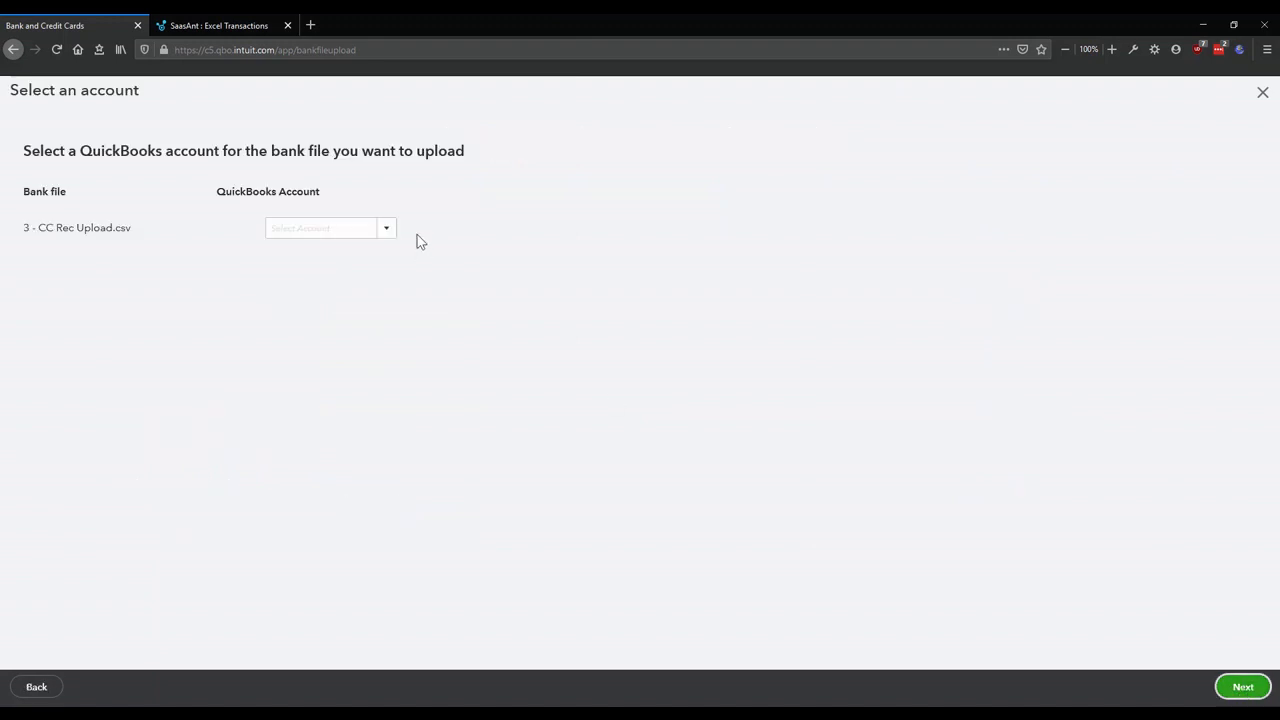
- Assign the credit card file to the 20400 BMO account and continue to column mapping
click(385, 229)
click(345, 351)
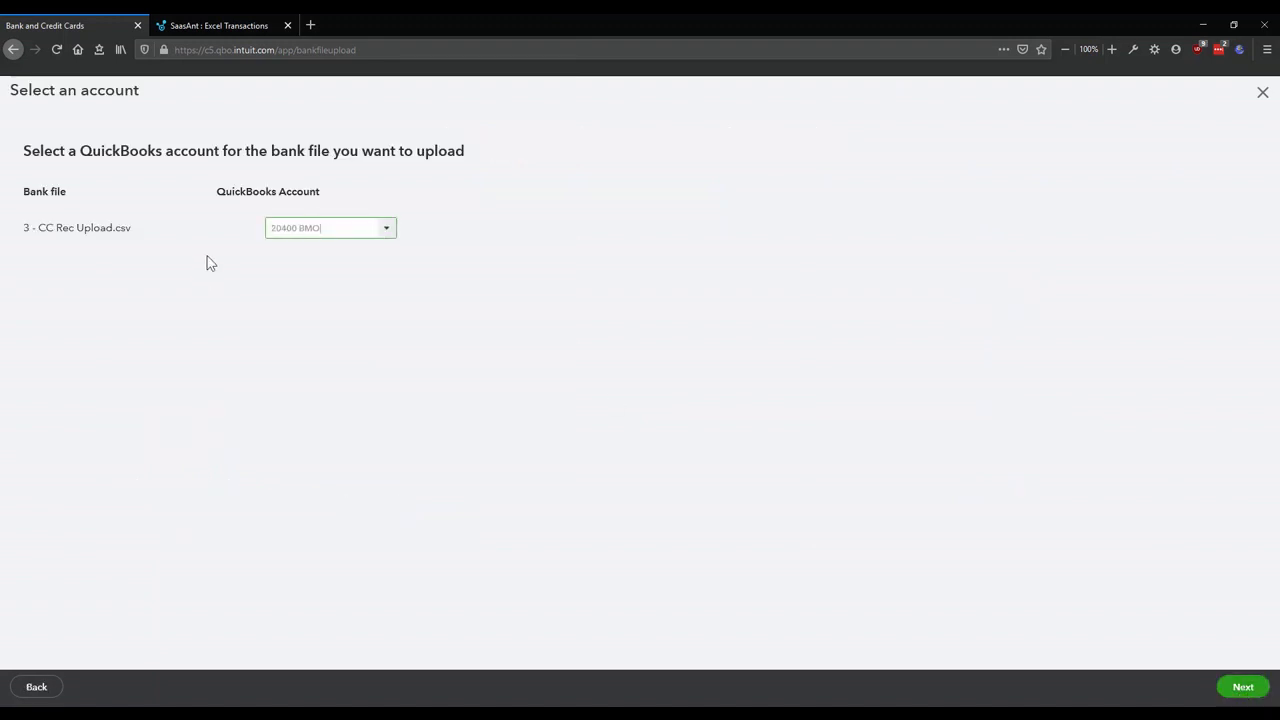
click(1240, 686)
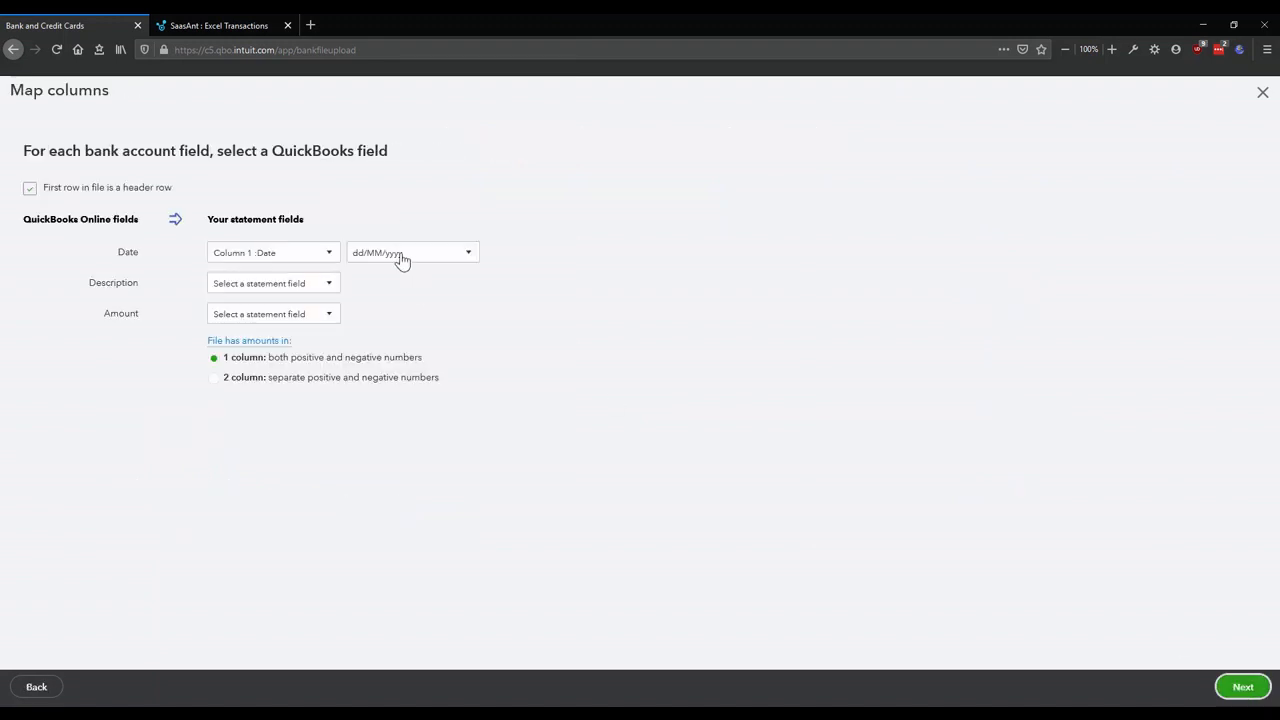
- Set the date format to MM/dd/yyyy and map Description to Column 3 :Payee and Amount to Column 8 :Amount
click(400, 258)
click(287, 285)
click(280, 365)
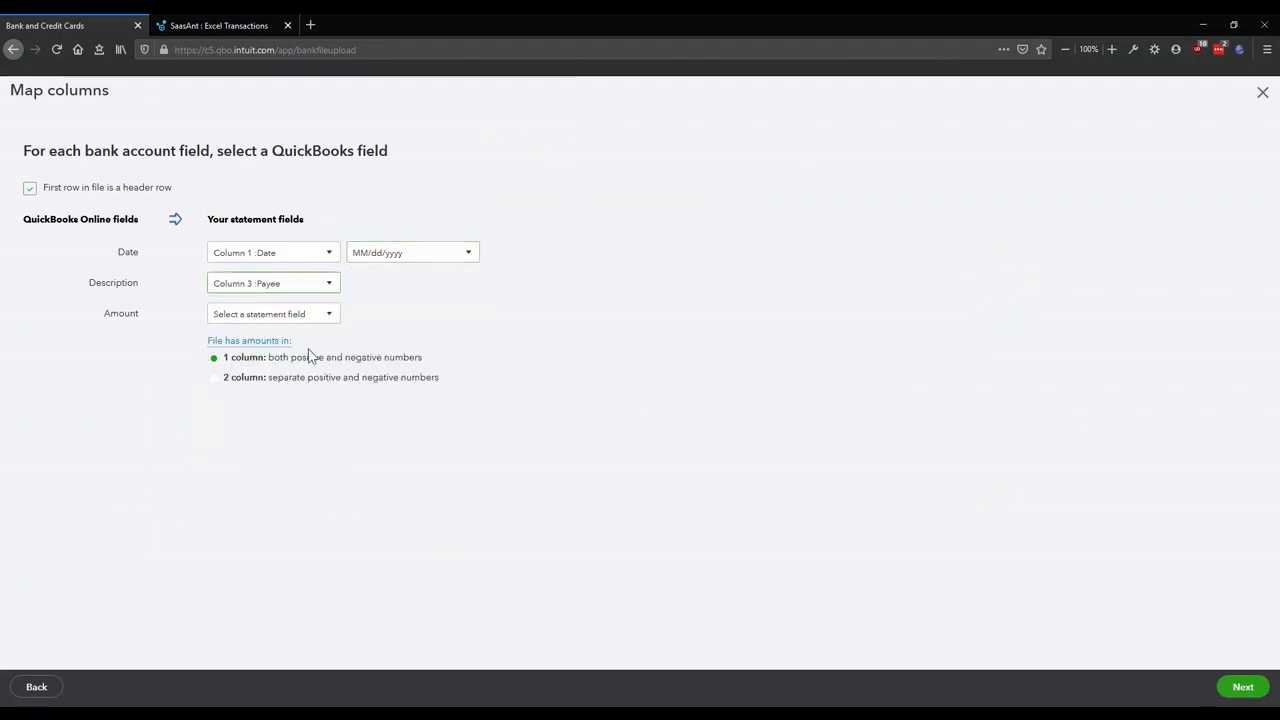
click(304, 316)
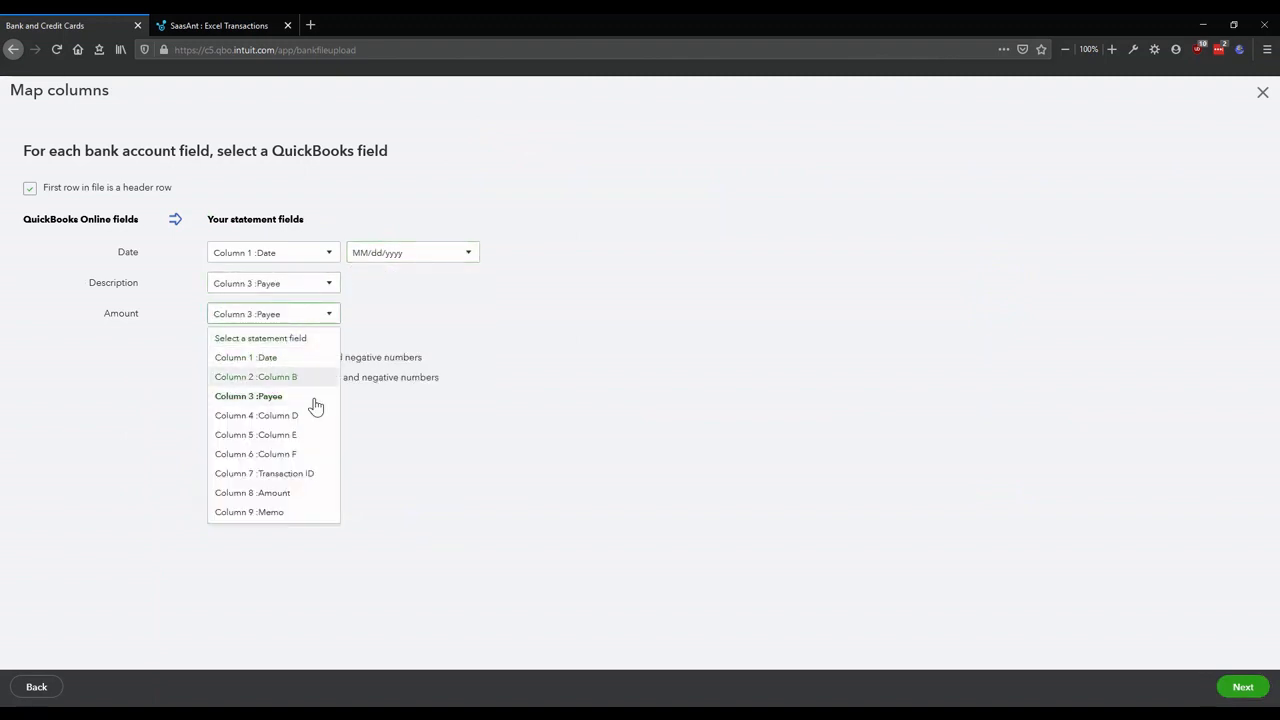
click(285, 495)
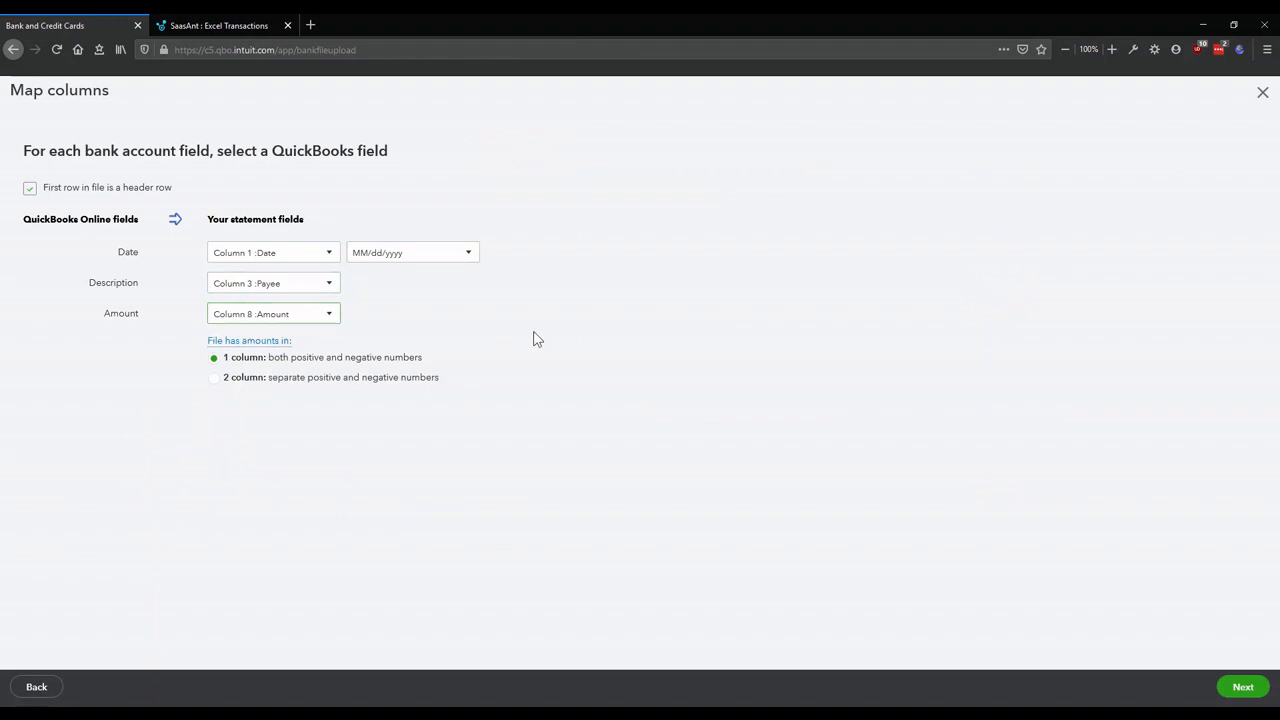
click(1240, 686)
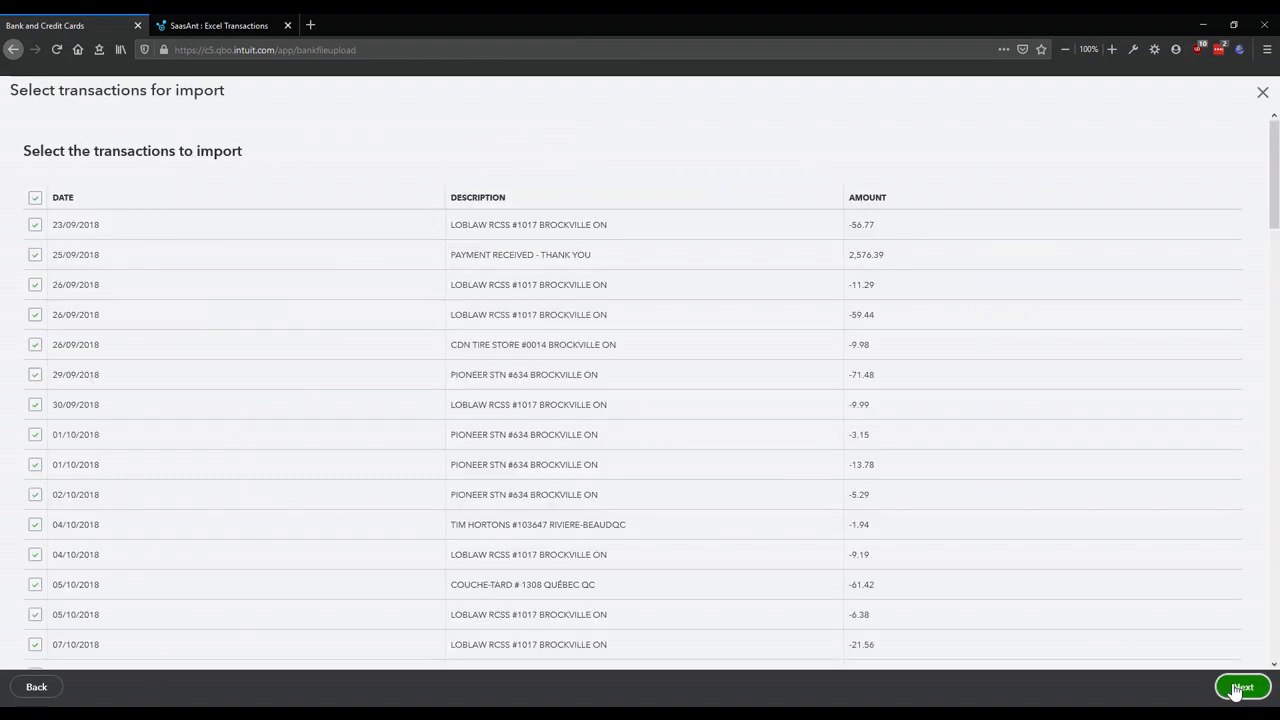
- Import all the listed credit card transactions and proceed to their review list
click(1237, 688)
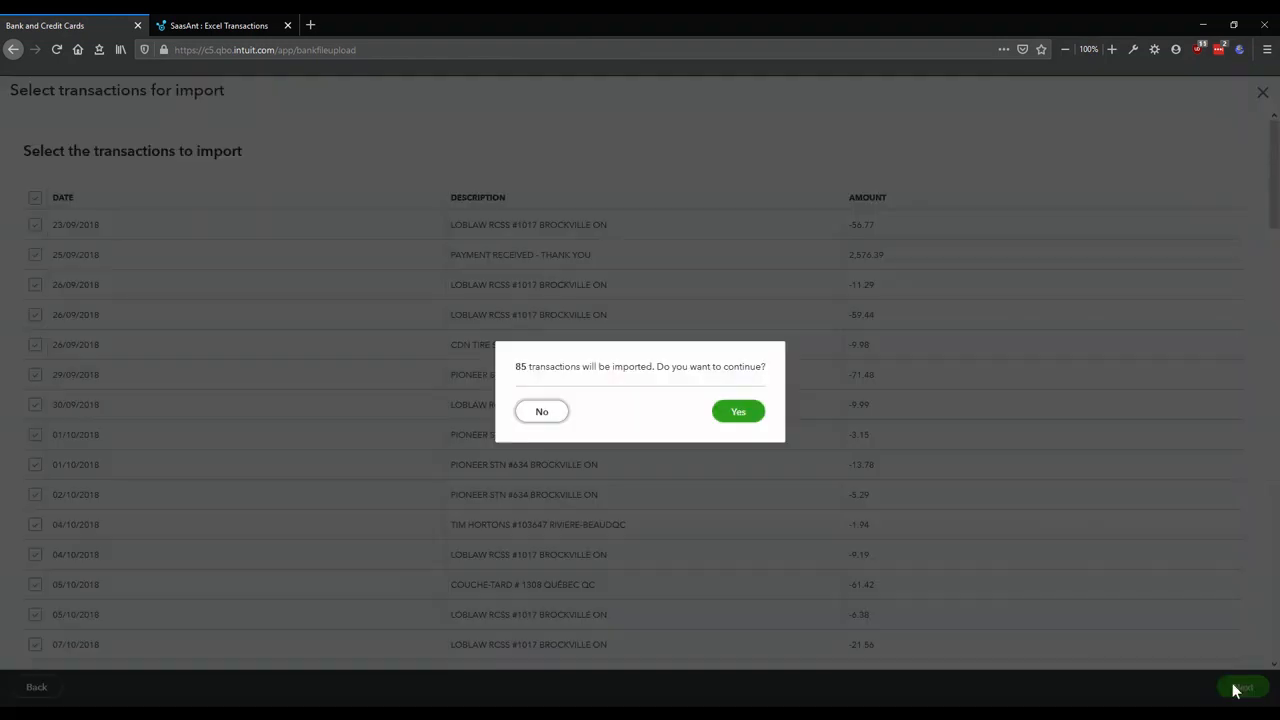
click(738, 411)
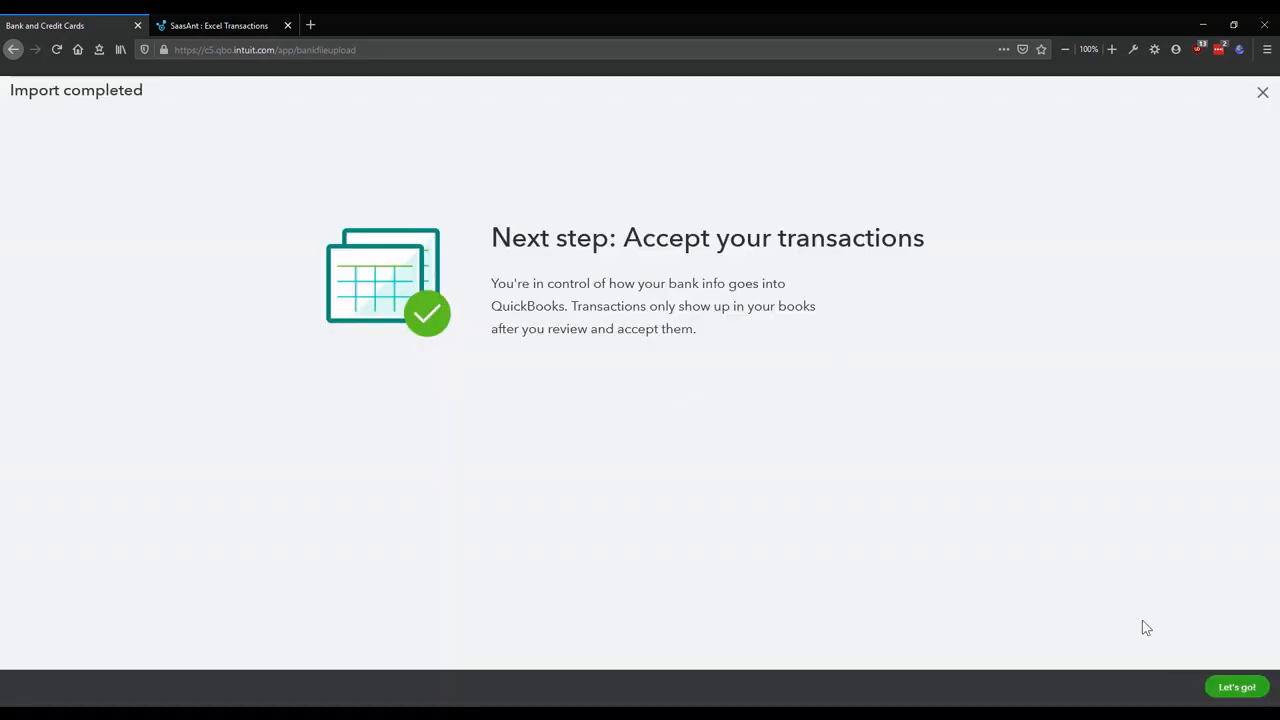
click(1236, 688)
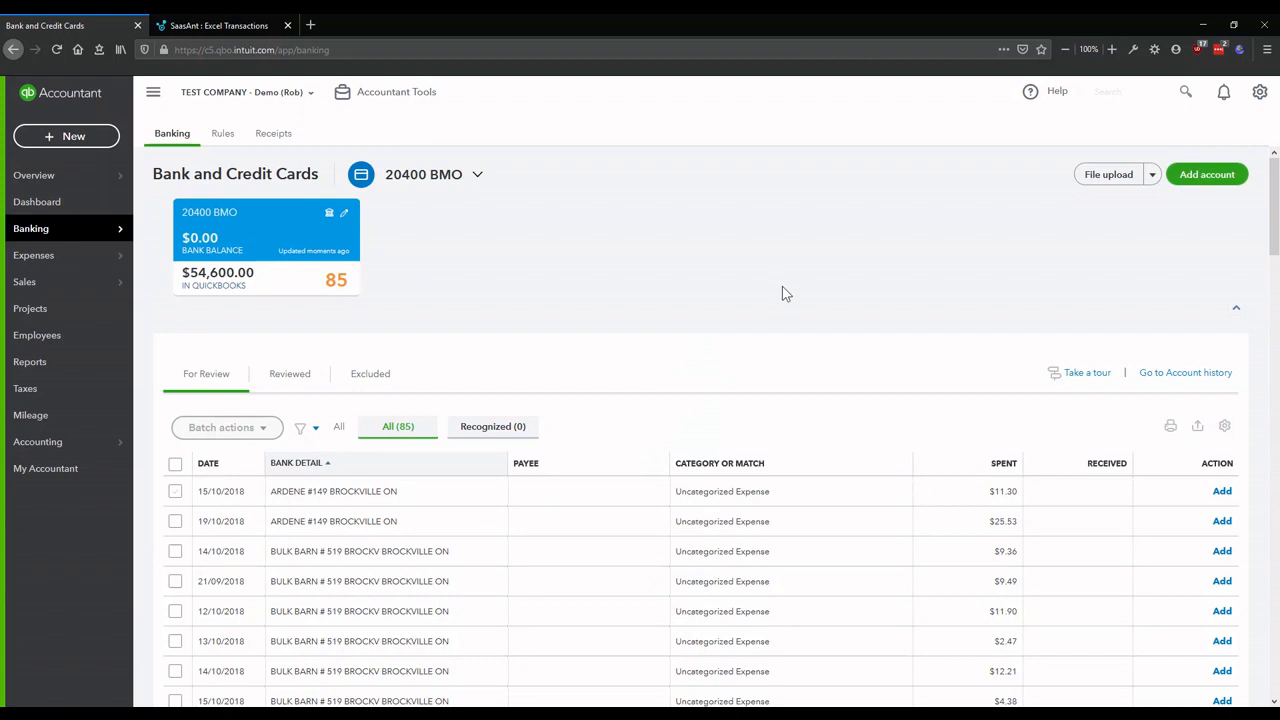
- Start another file upload and select 4 - Bank Rec Upload.csv as the transaction file
click(1092, 178)
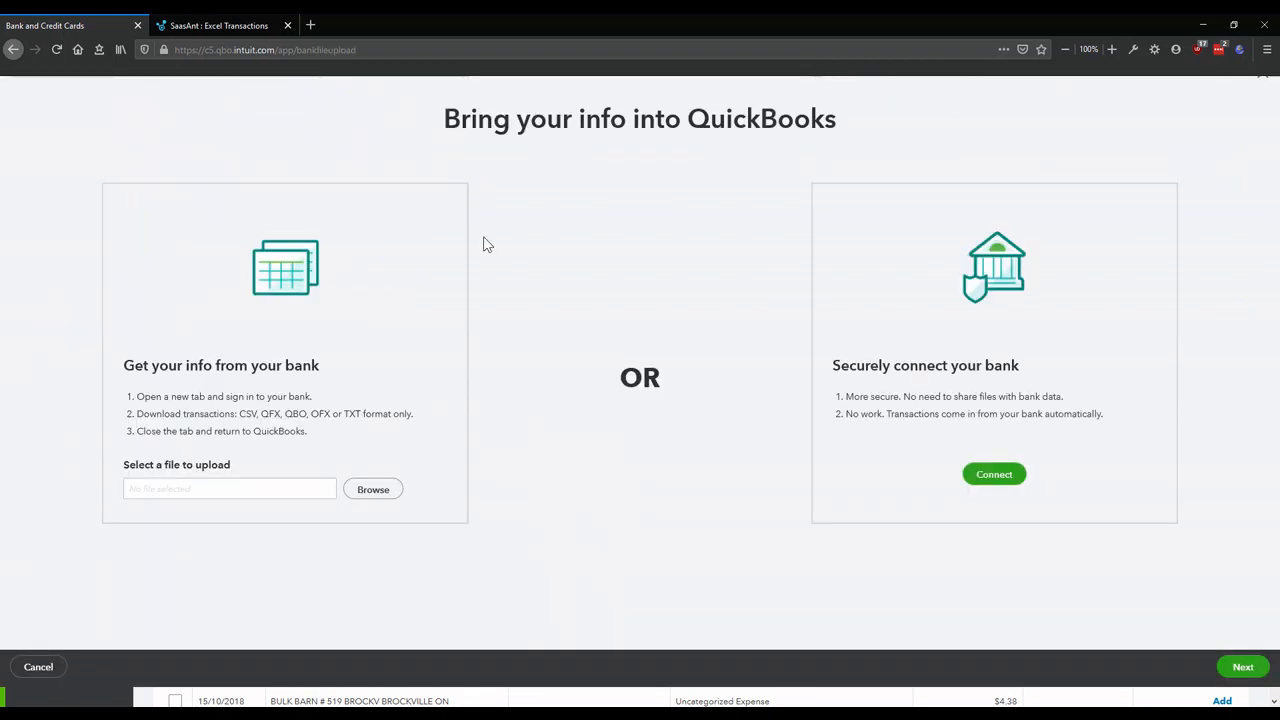
click(385, 510)
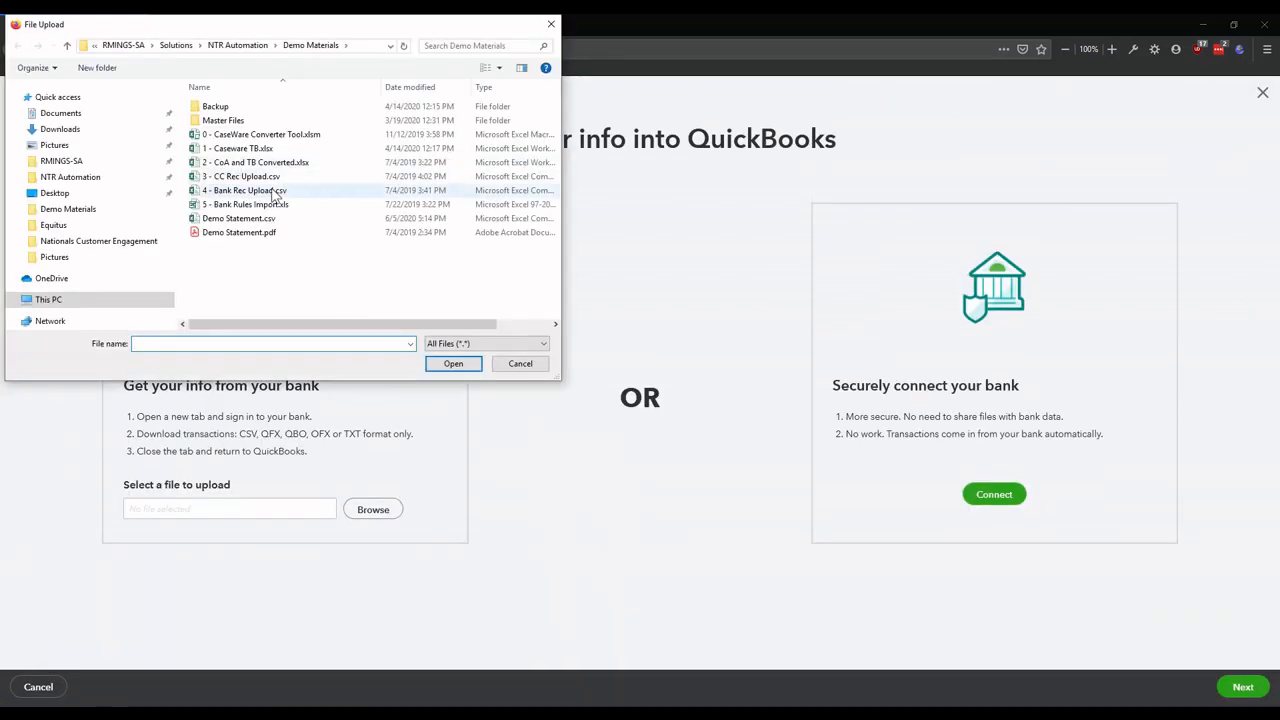
click(275, 191)
click(453, 364)
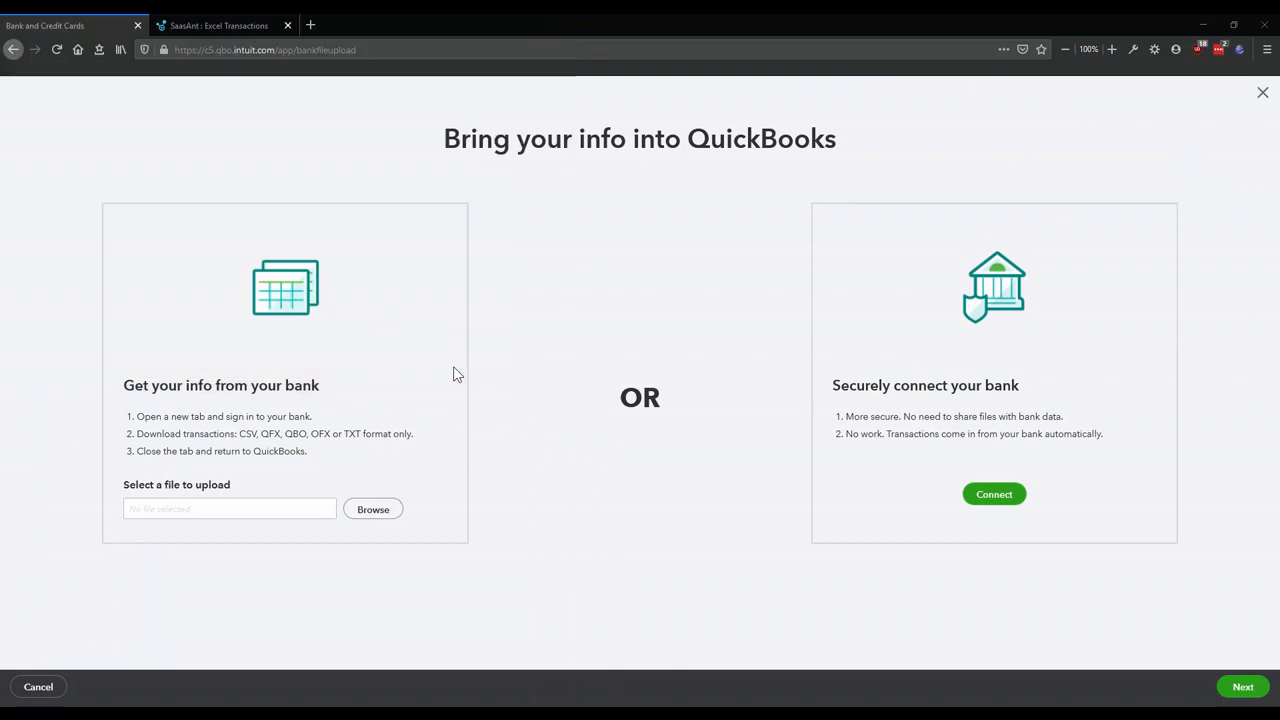
click(1260, 695)
- Assign the bank file to the 10400 TD Bank Chequing account and continue to column mapping
click(383, 229)
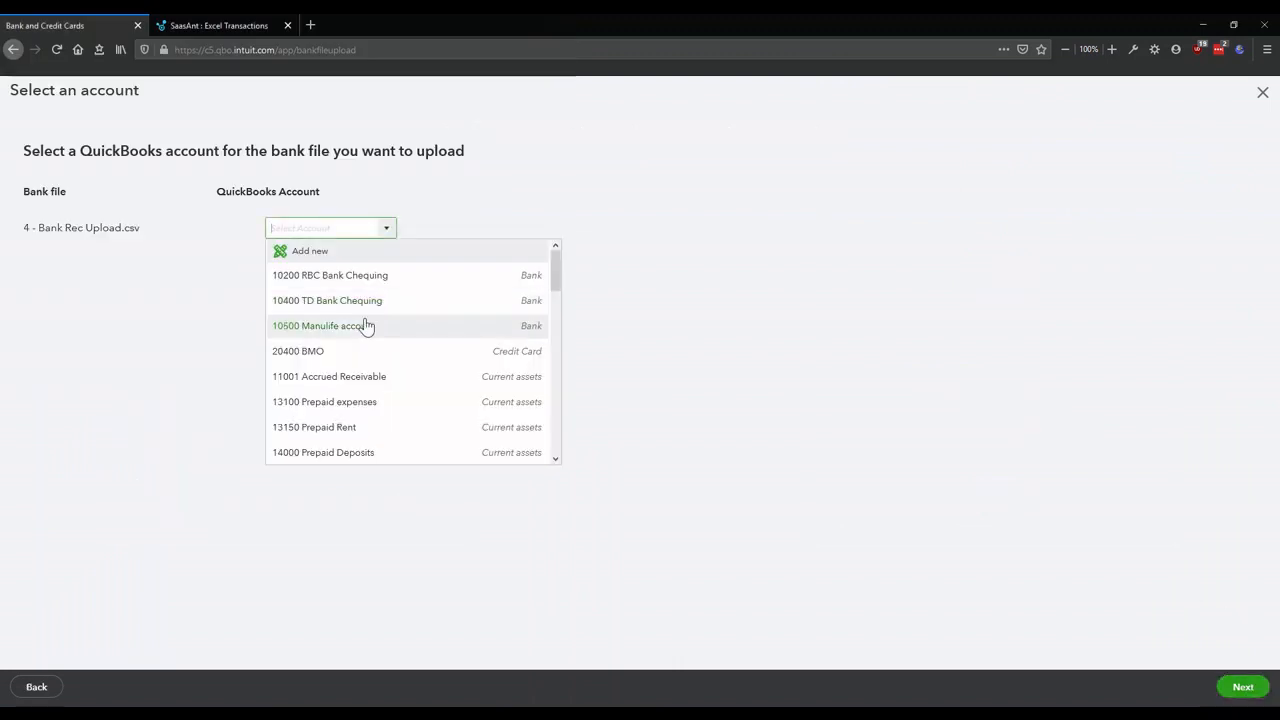
click(352, 304)
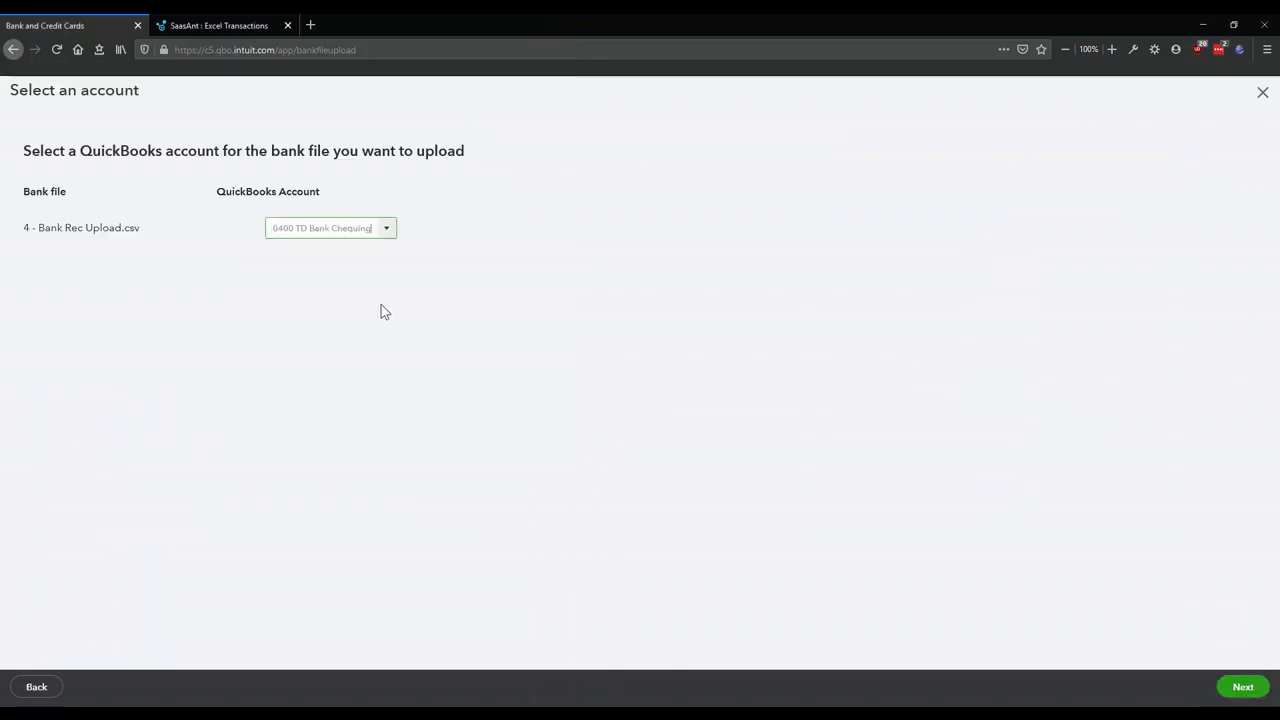
click(1236, 688)
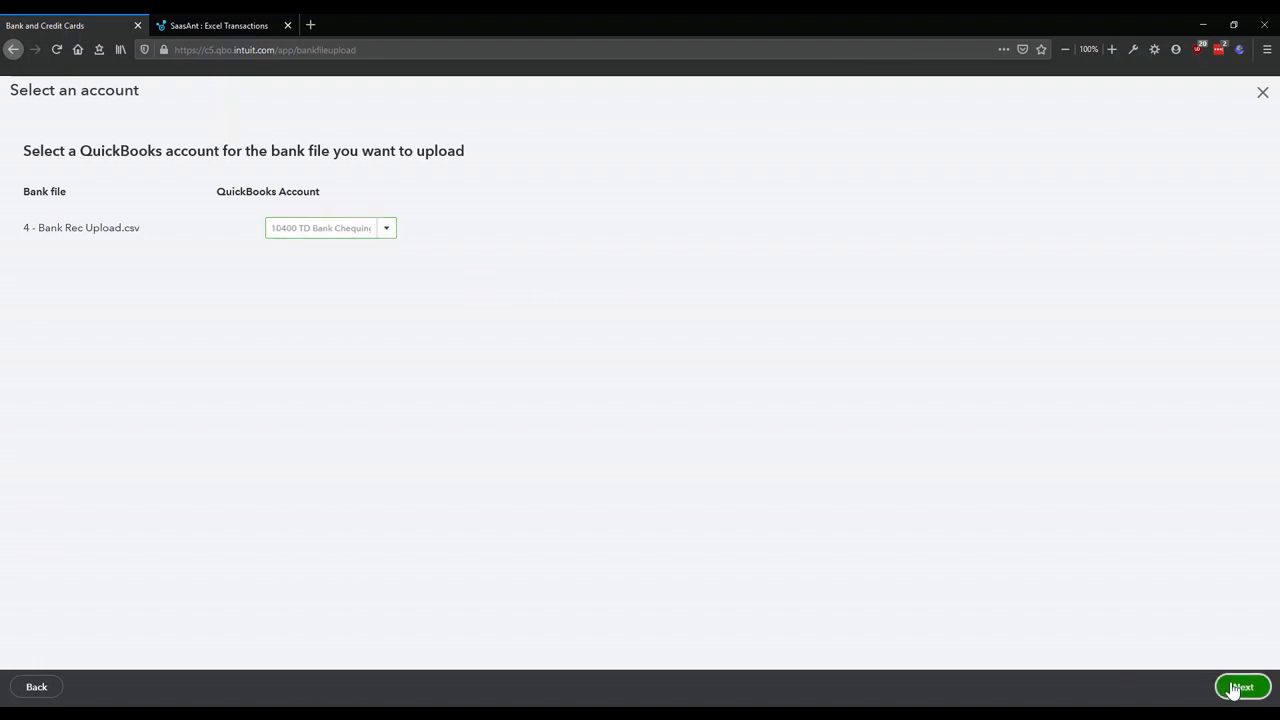
- Set the date format to MM/dd/yyyy and map Description to Payee, Money Spent to Credit and Money Received to Debit
click(408, 253)
click(293, 285)
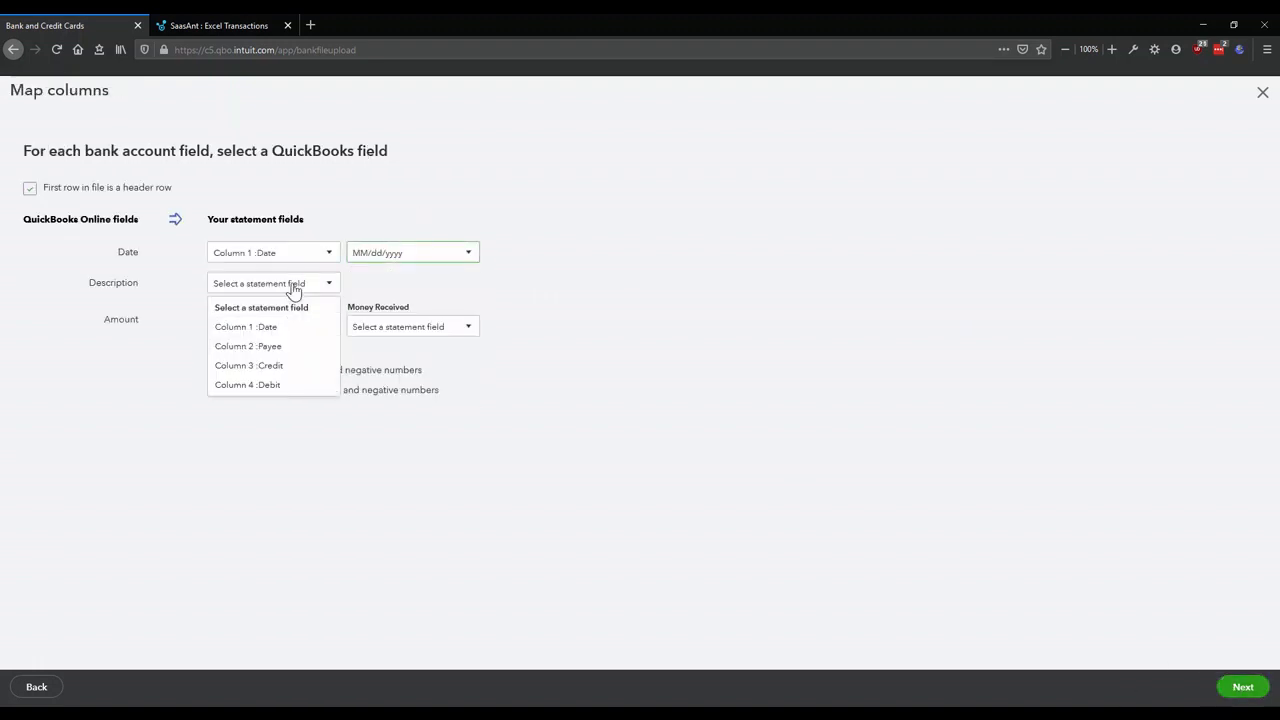
click(266, 346)
click(314, 331)
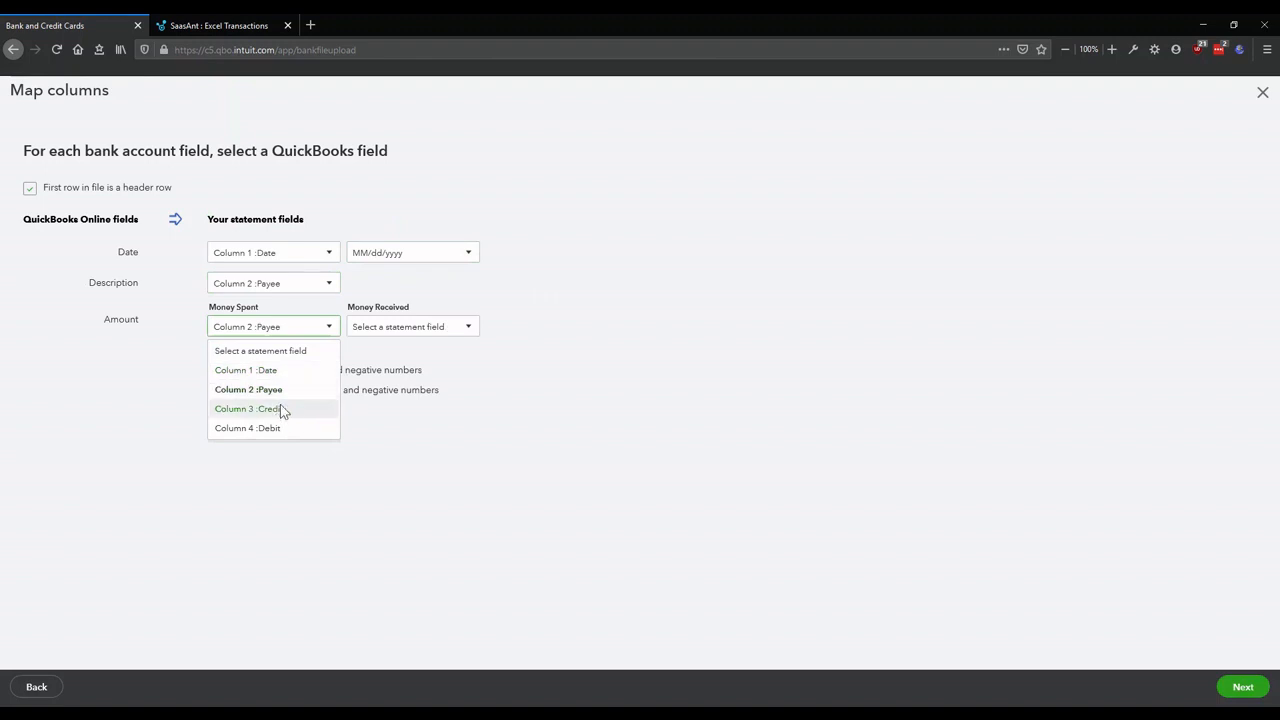
click(280, 408)
click(400, 326)
click(411, 428)
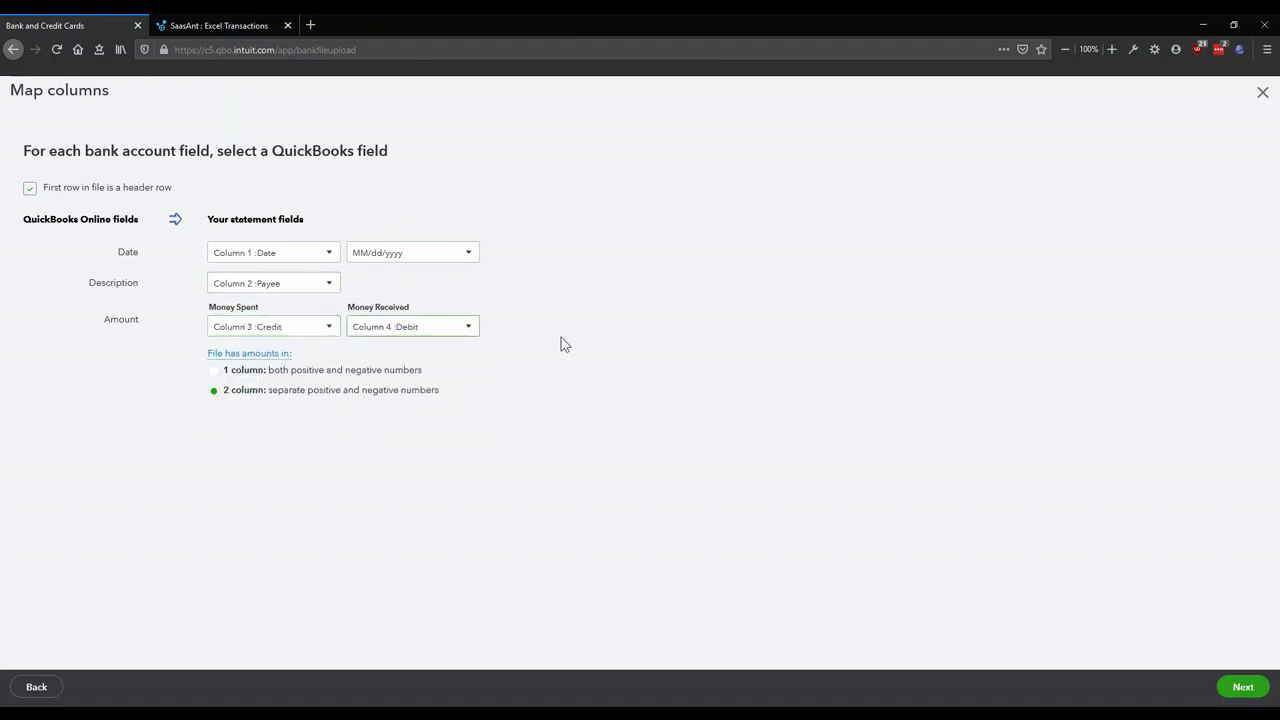
click(1243, 690)
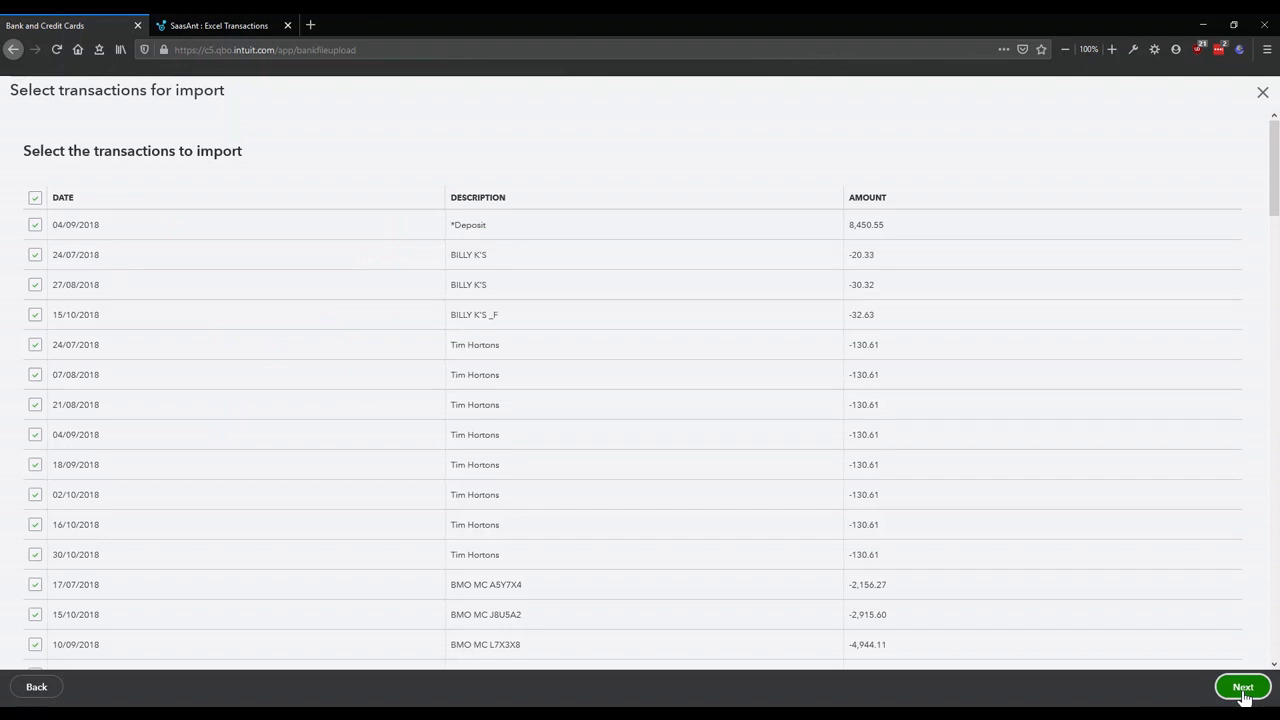
- Import all the listed bank transactions and proceed to the TD Bank Chequing review list
click(1243, 690)
click(751, 422)
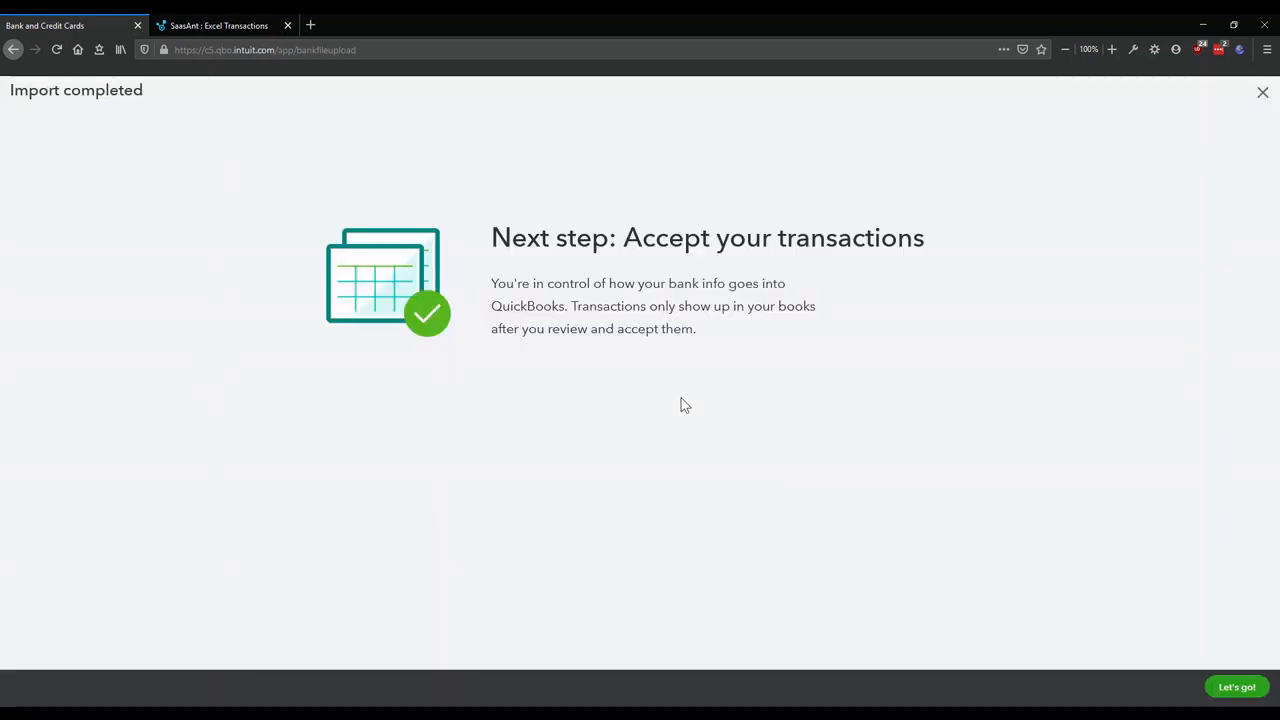
click(1233, 688)
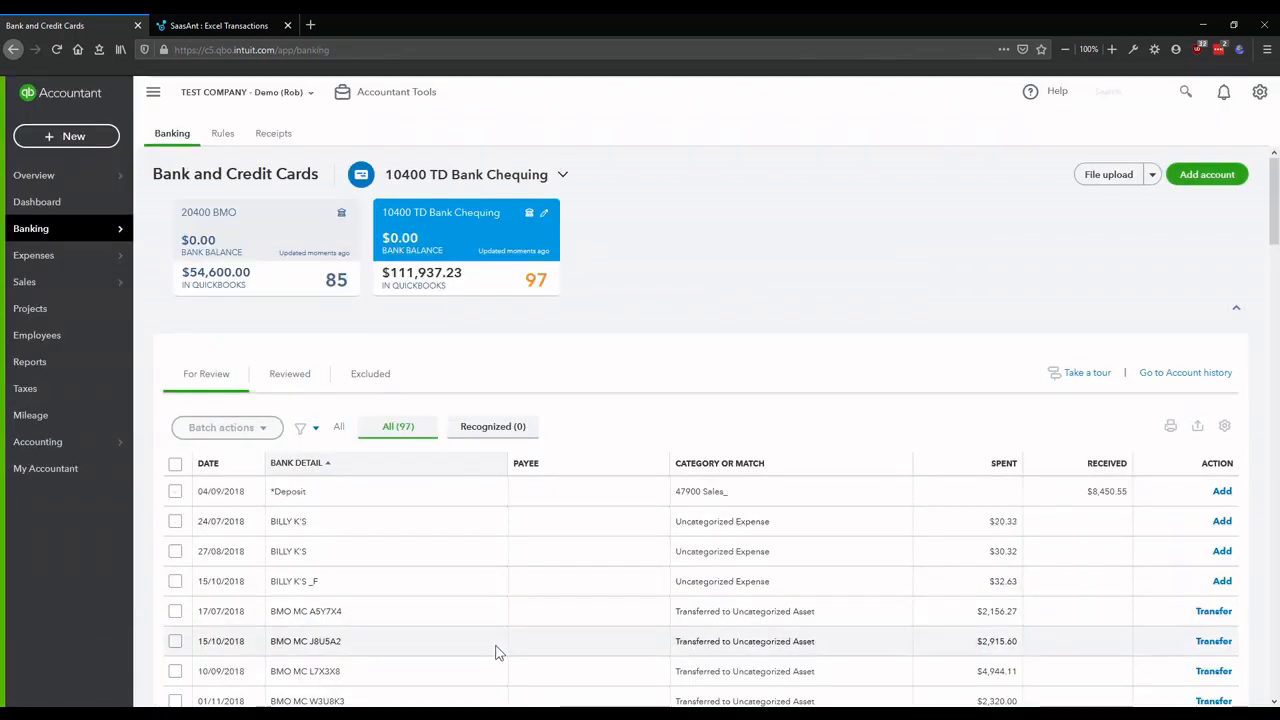
- Try to recategorize the 24/07/2018 BILLY K'S expense by searching the categories for meals, and close its details without adding it
scroll(415, 525, down, 1)
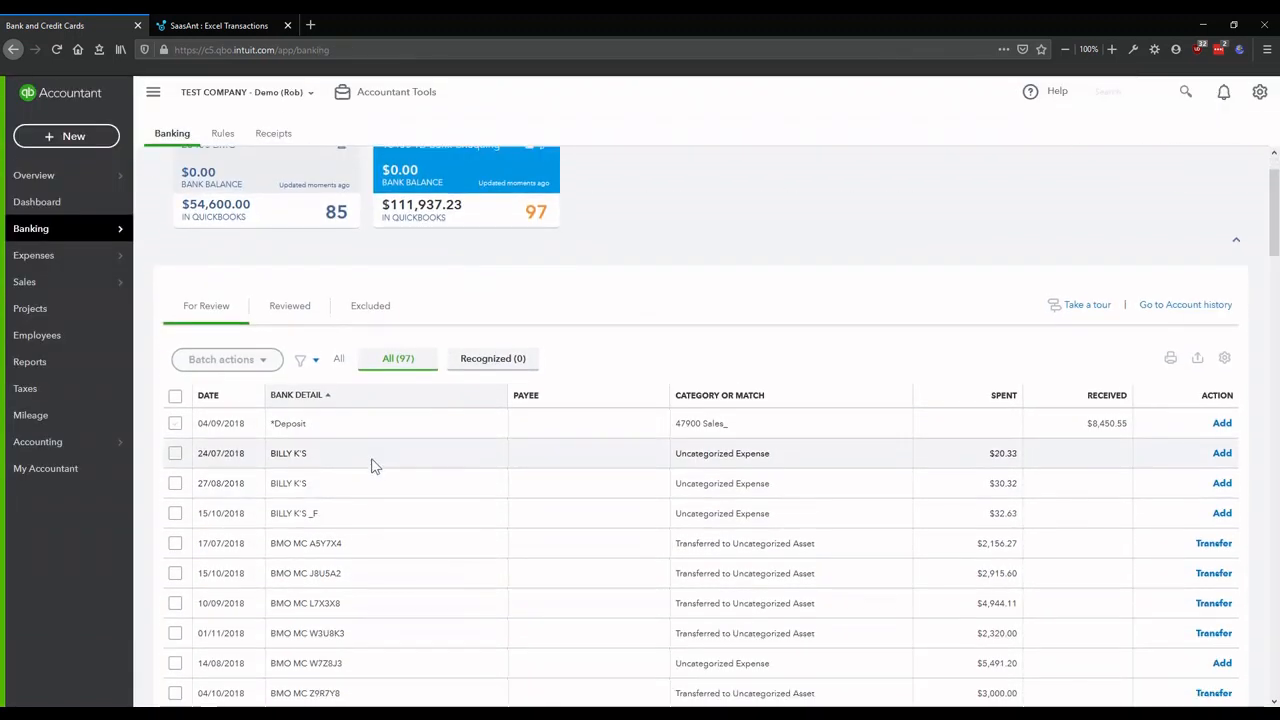
click(372, 463)
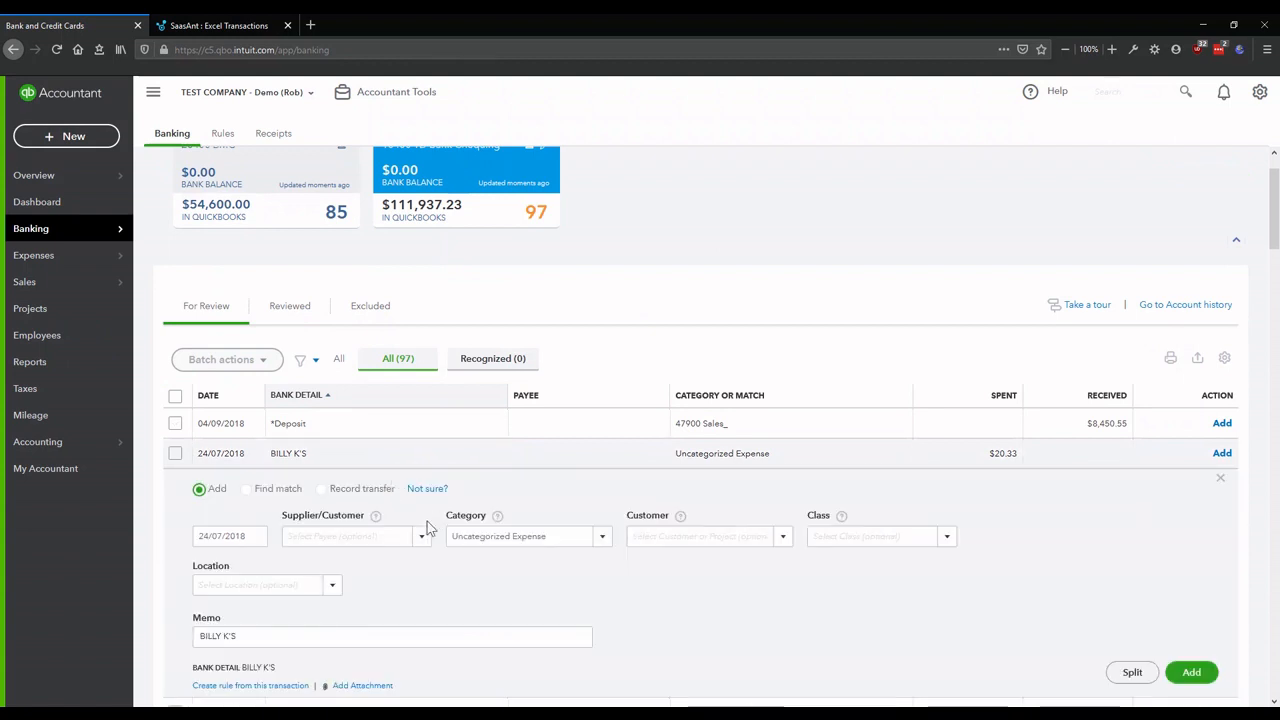
click(526, 536)
text(meals)
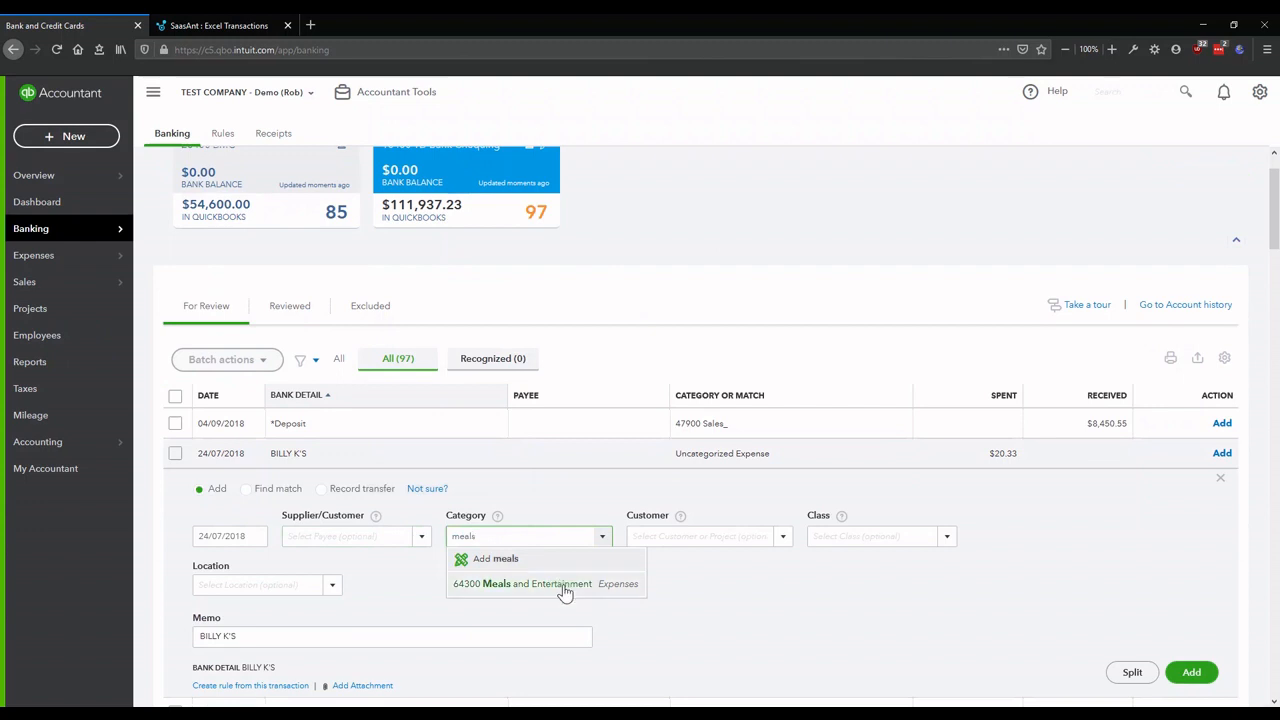
click(563, 560)
click(441, 605)
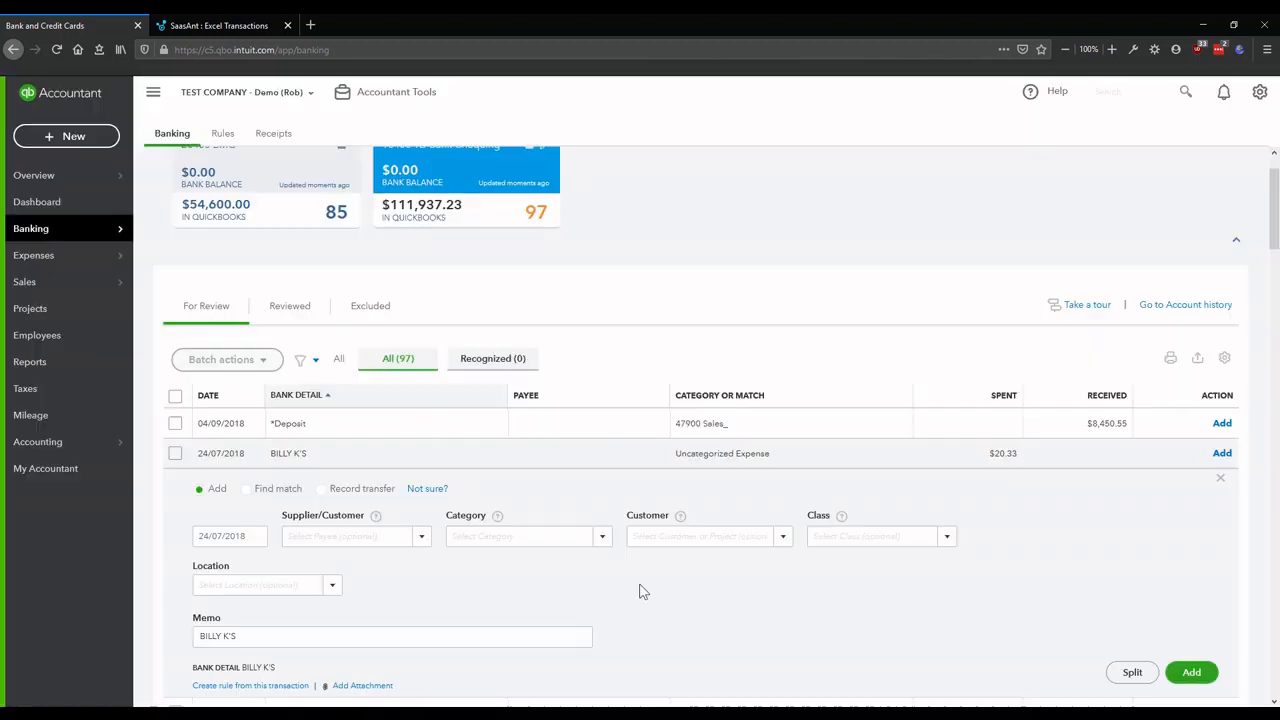
click(1221, 481)
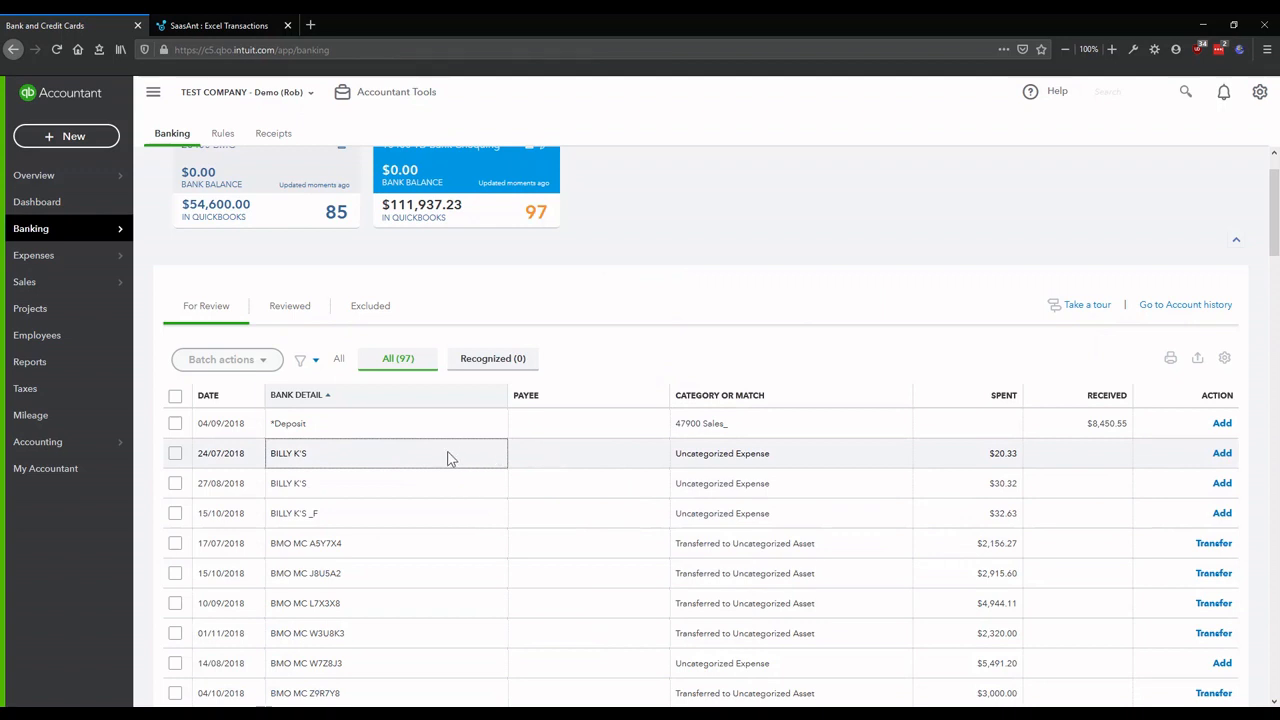
- Look through the TD Bank Chequing transactions awaiting review and their suggested categories
scroll(446, 462, down, 3)
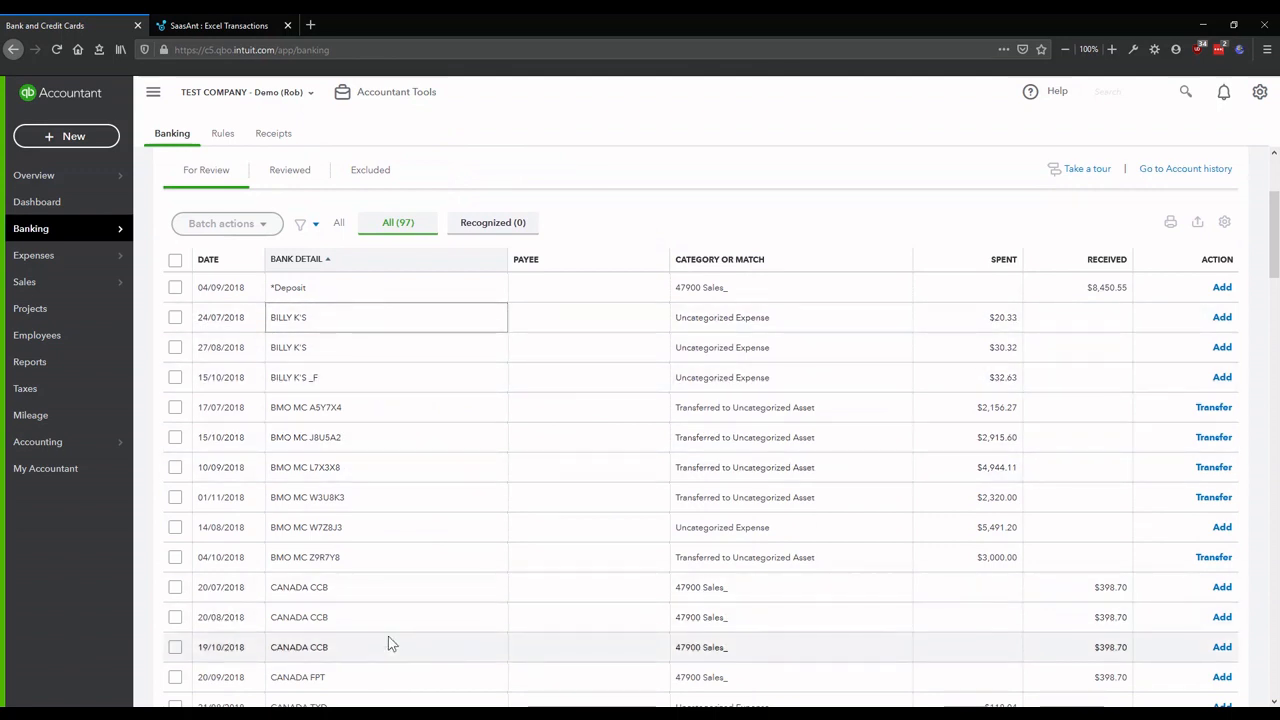
scroll(390, 643, down, 5)
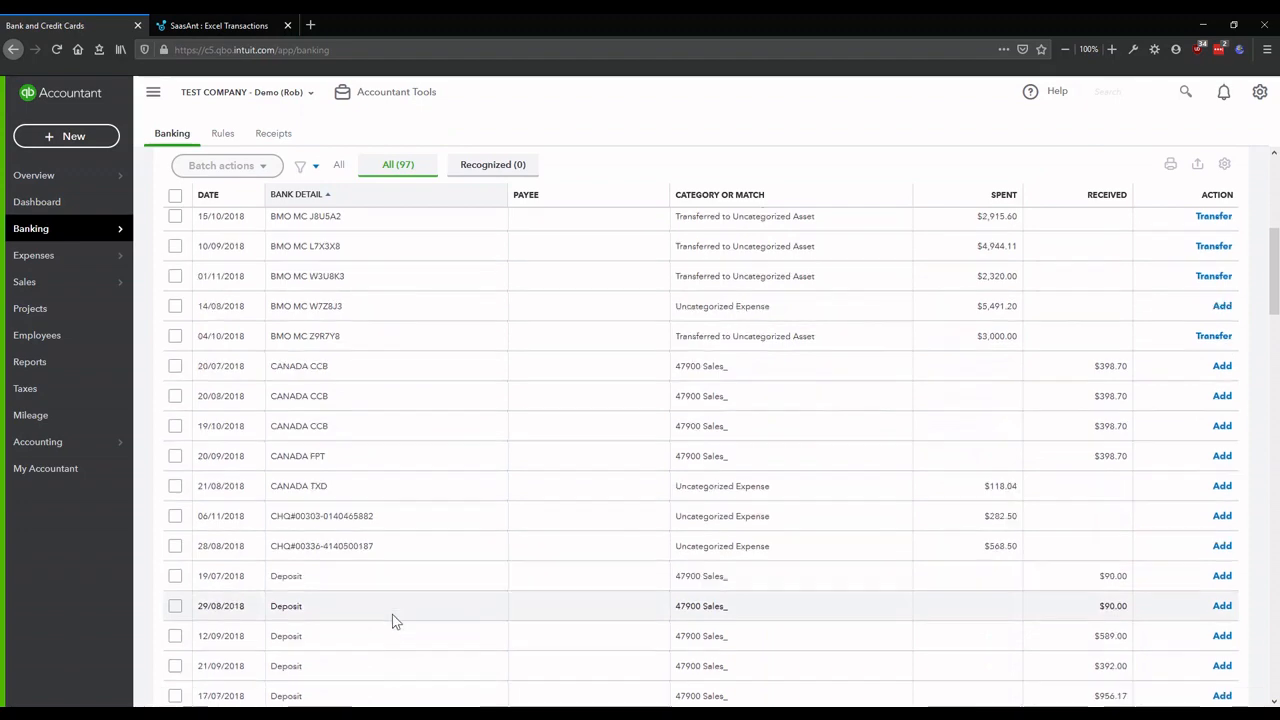
scroll(393, 621, down, 1)
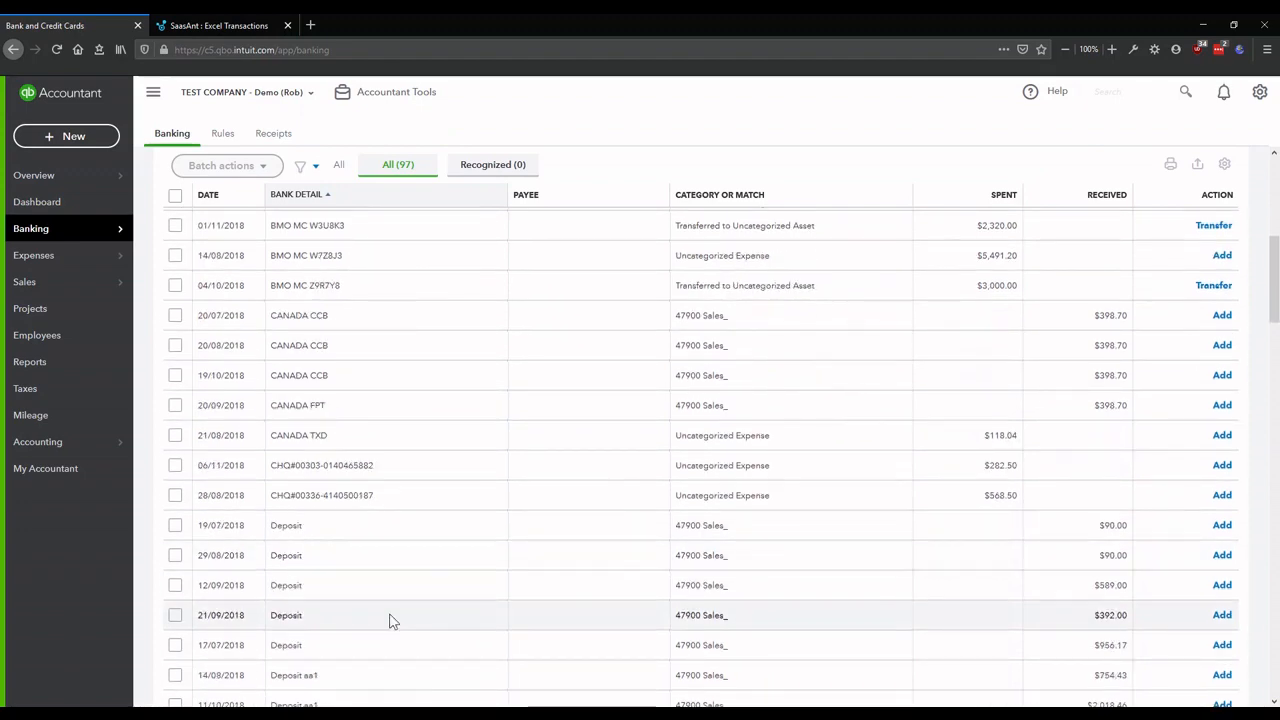
scroll(484, 318, up, 8)
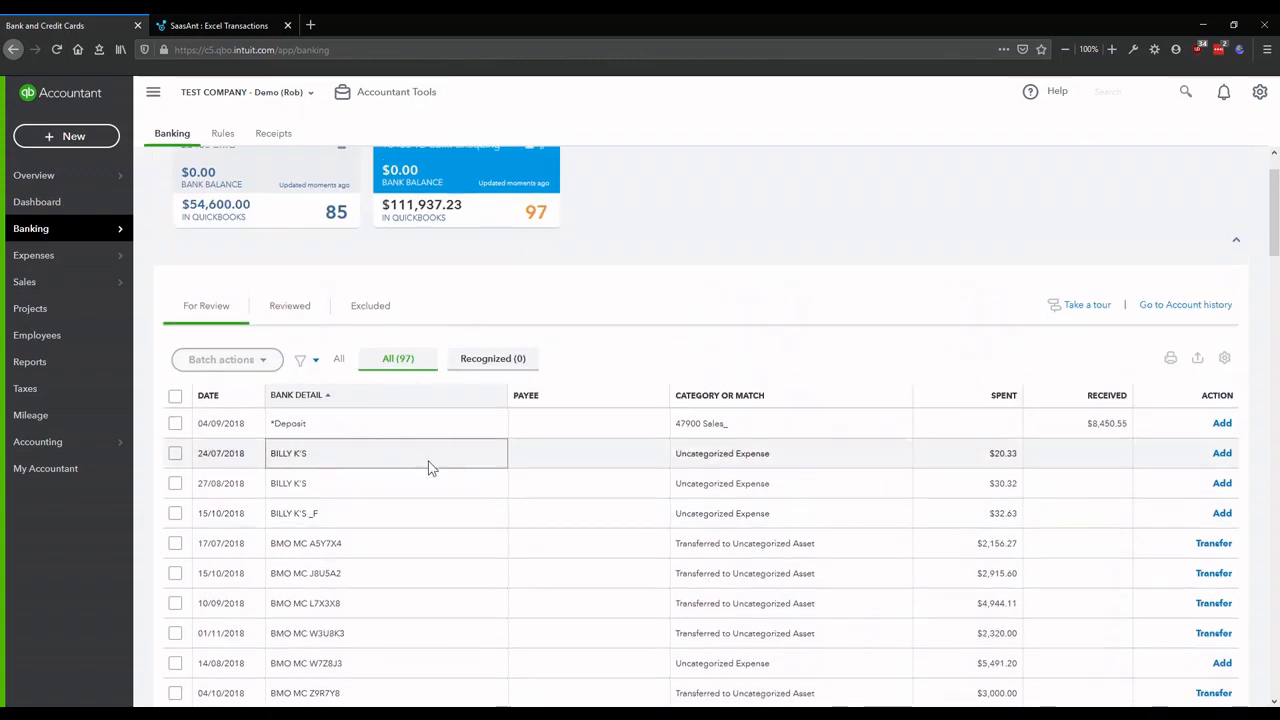
- Start a new money-out bank rule named Restaurants that applies when any of its conditions is met
click(223, 136)
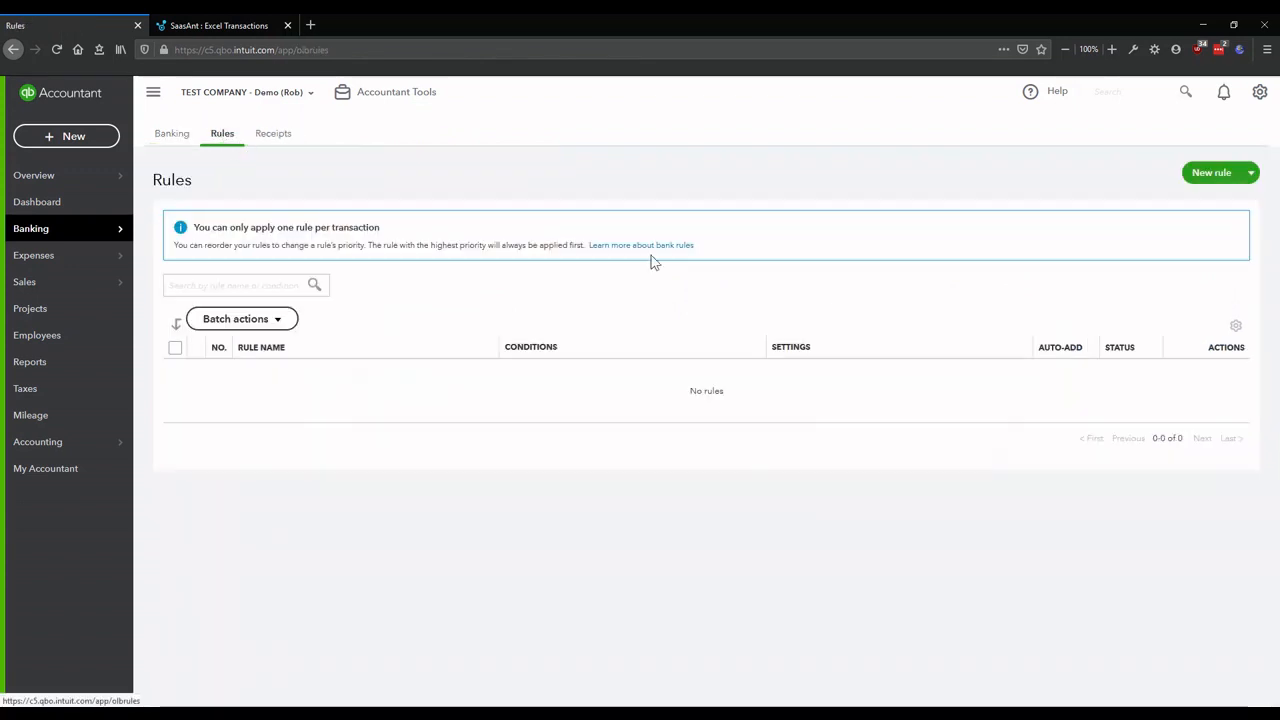
click(1211, 173)
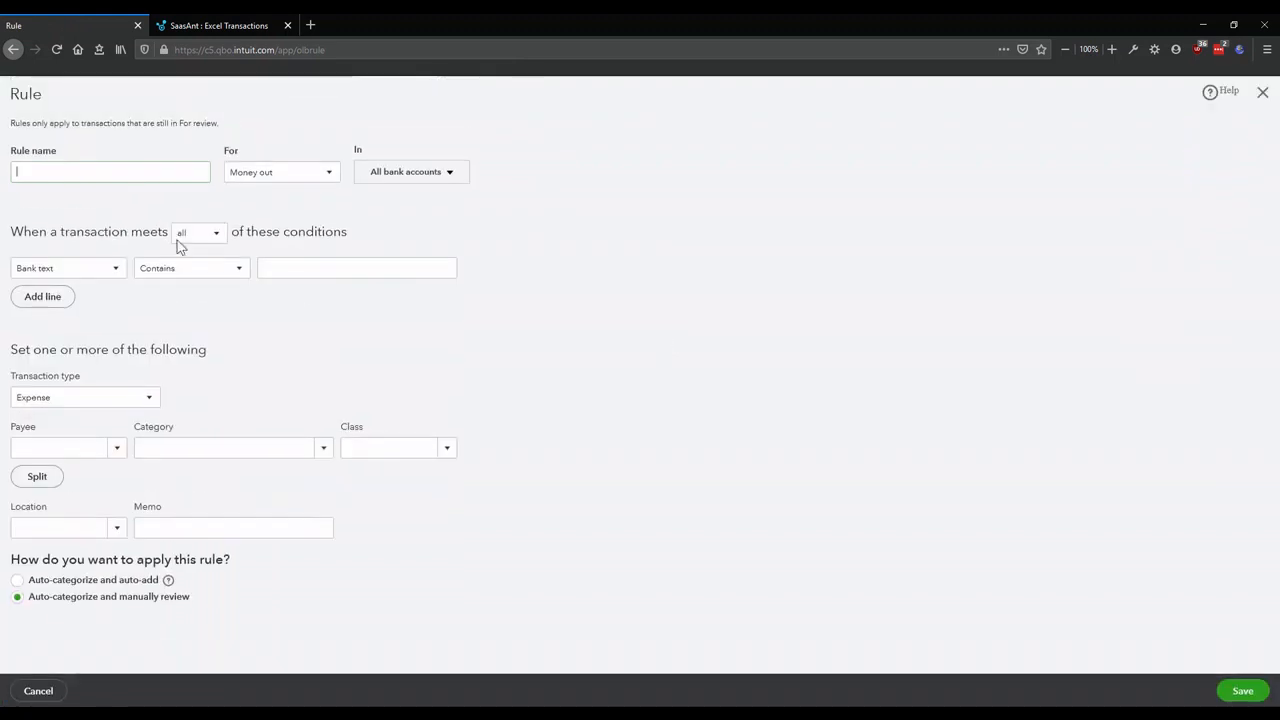
click(102, 172)
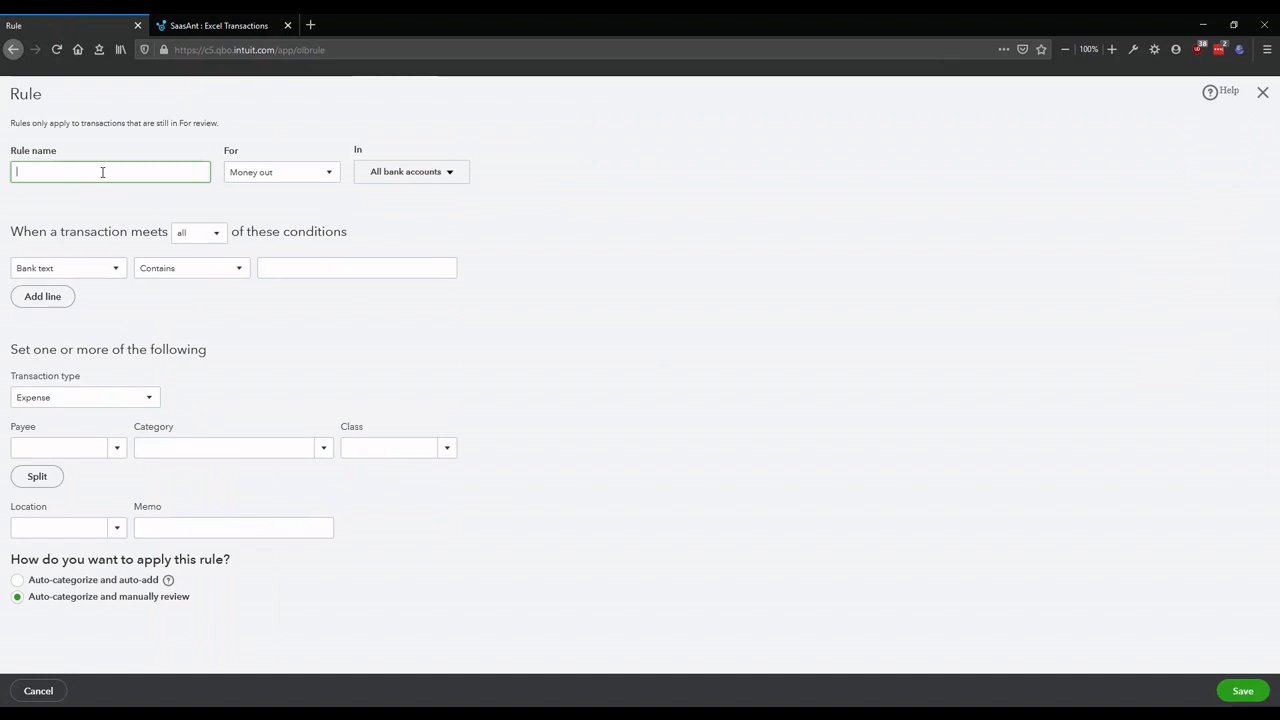
text(Restaurants)
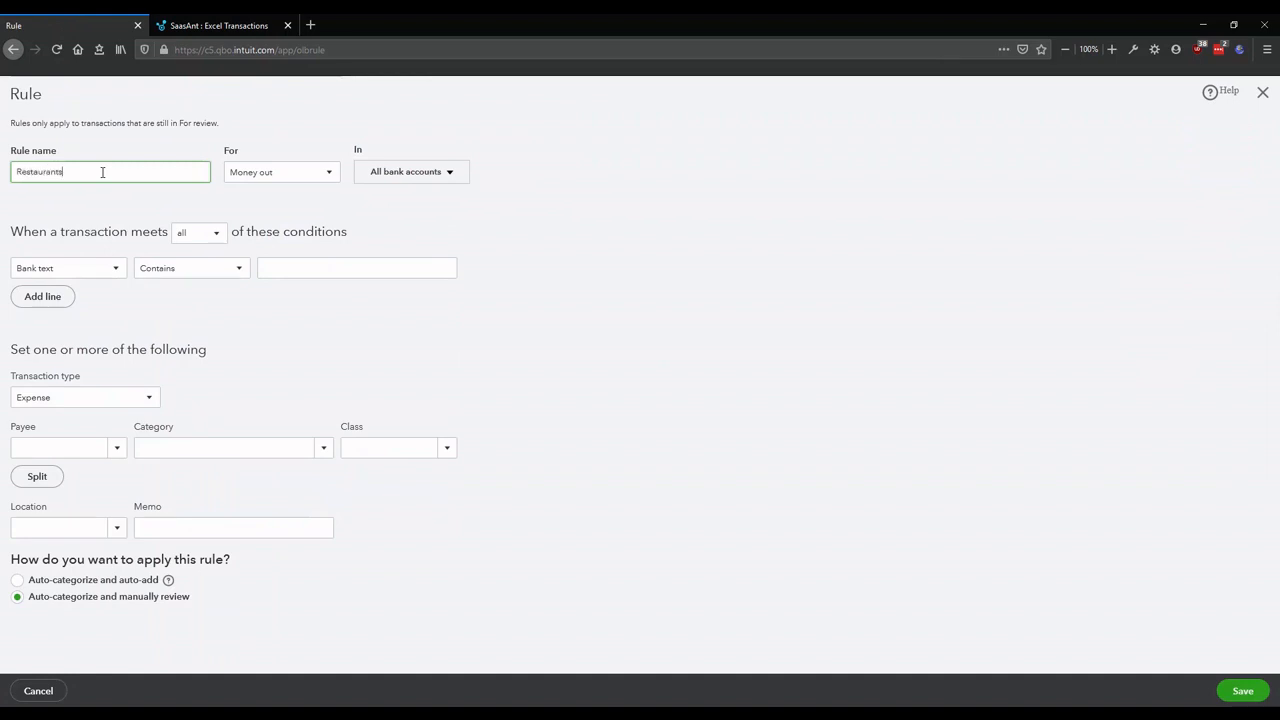
click(199, 232)
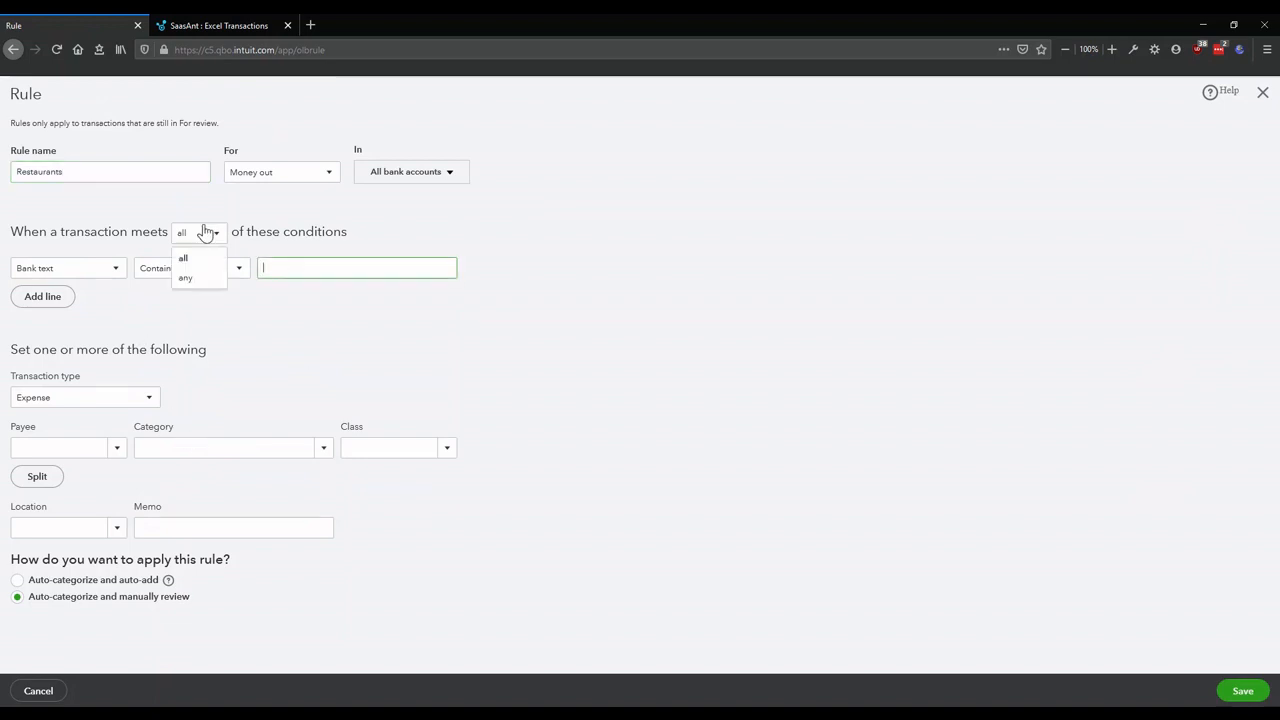
click(188, 278)
- Add conditions so the Restaurants rule matches bank text containing mcdonald, wendy or burger
click(45, 298)
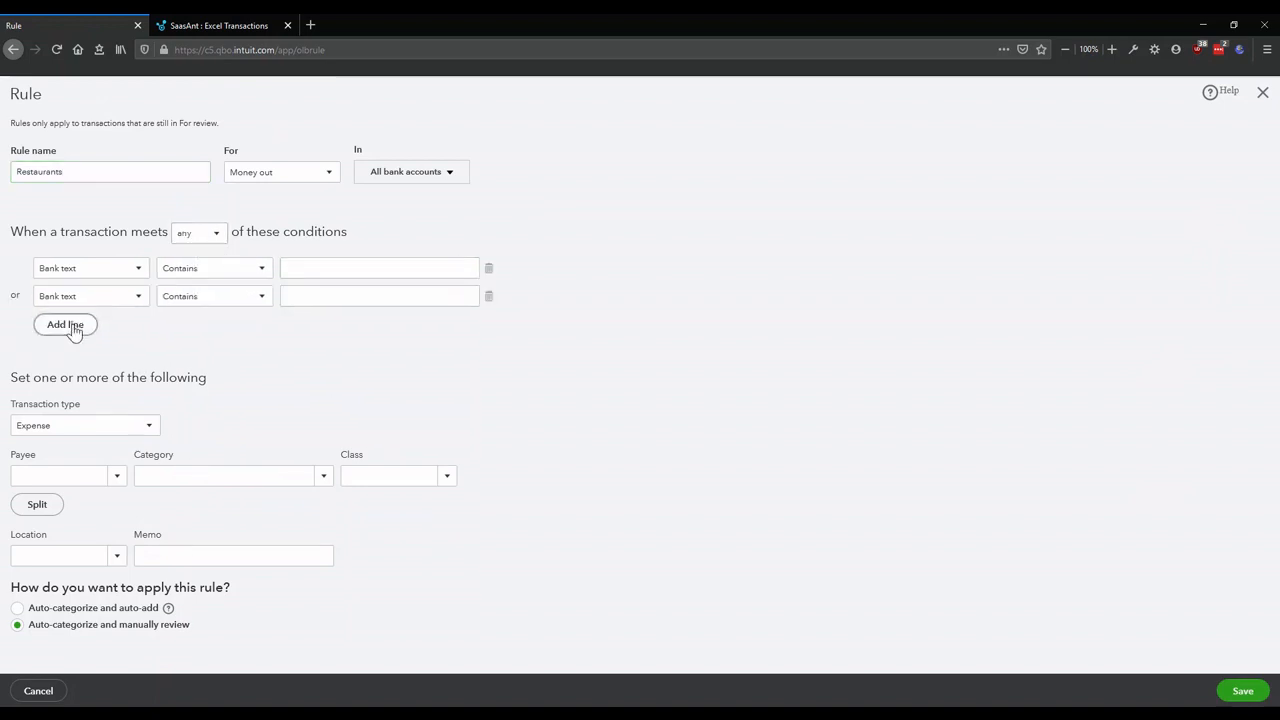
click(70, 327)
click(338, 267)
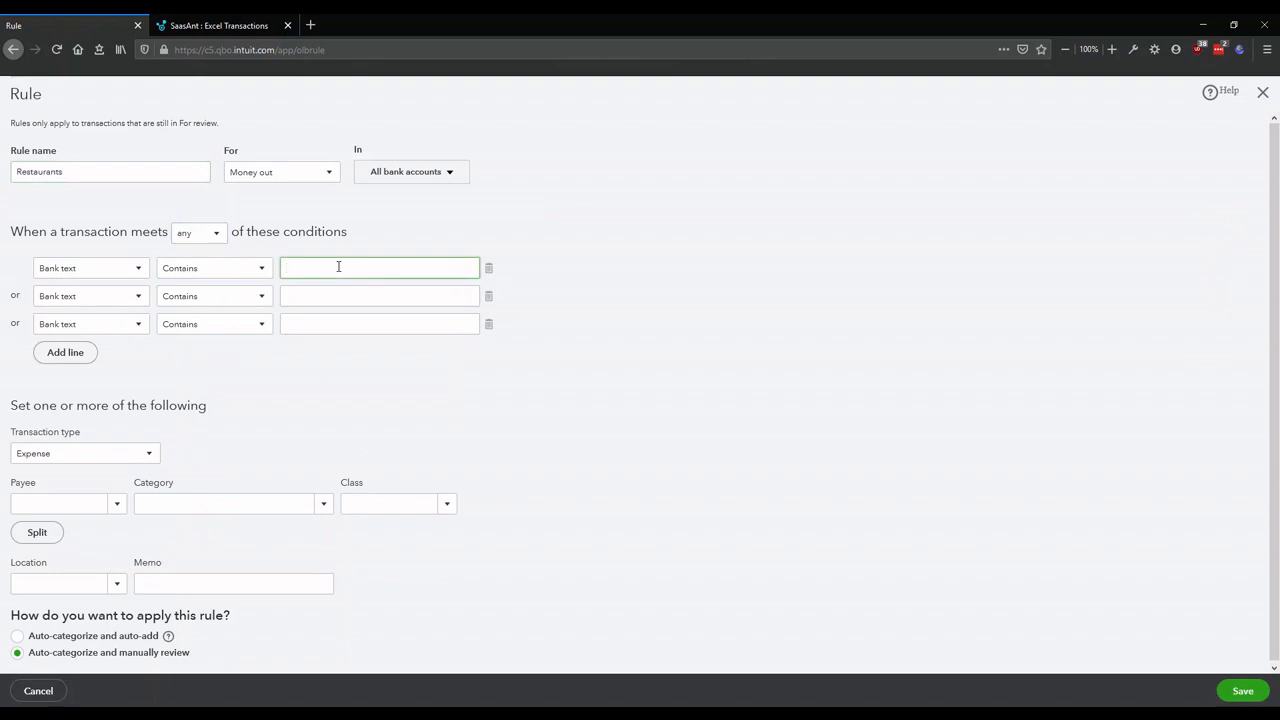
text(mcdonald)
click(352, 292)
text(wen)
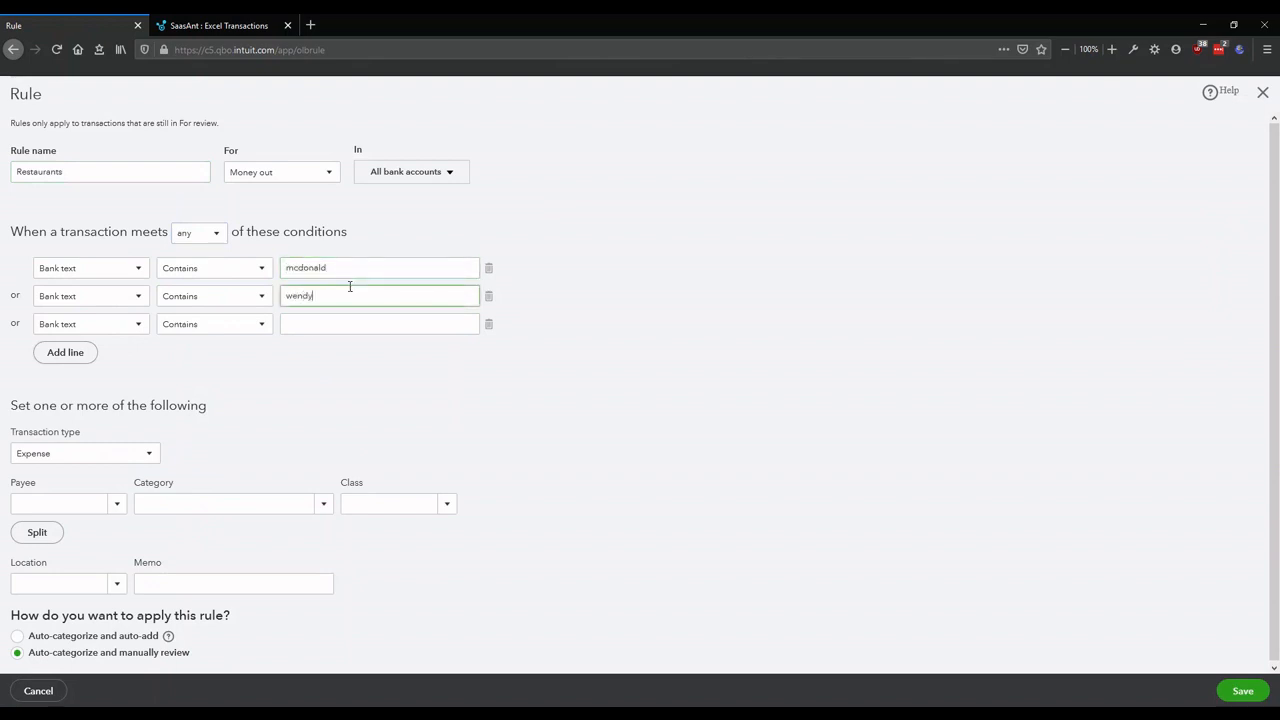
text(dy)
click(336, 322)
text(burger)
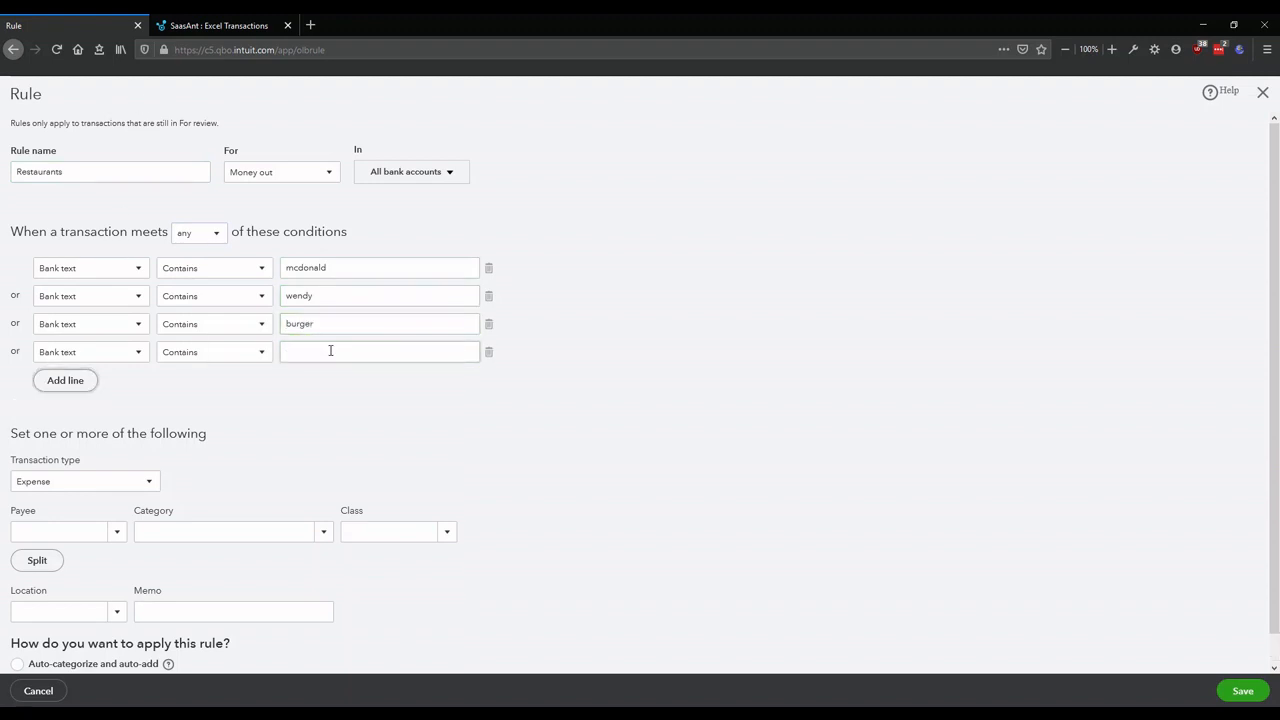
- Extend the Restaurants rule with two more bank text conditions containing pizza and billy
click(330, 350)
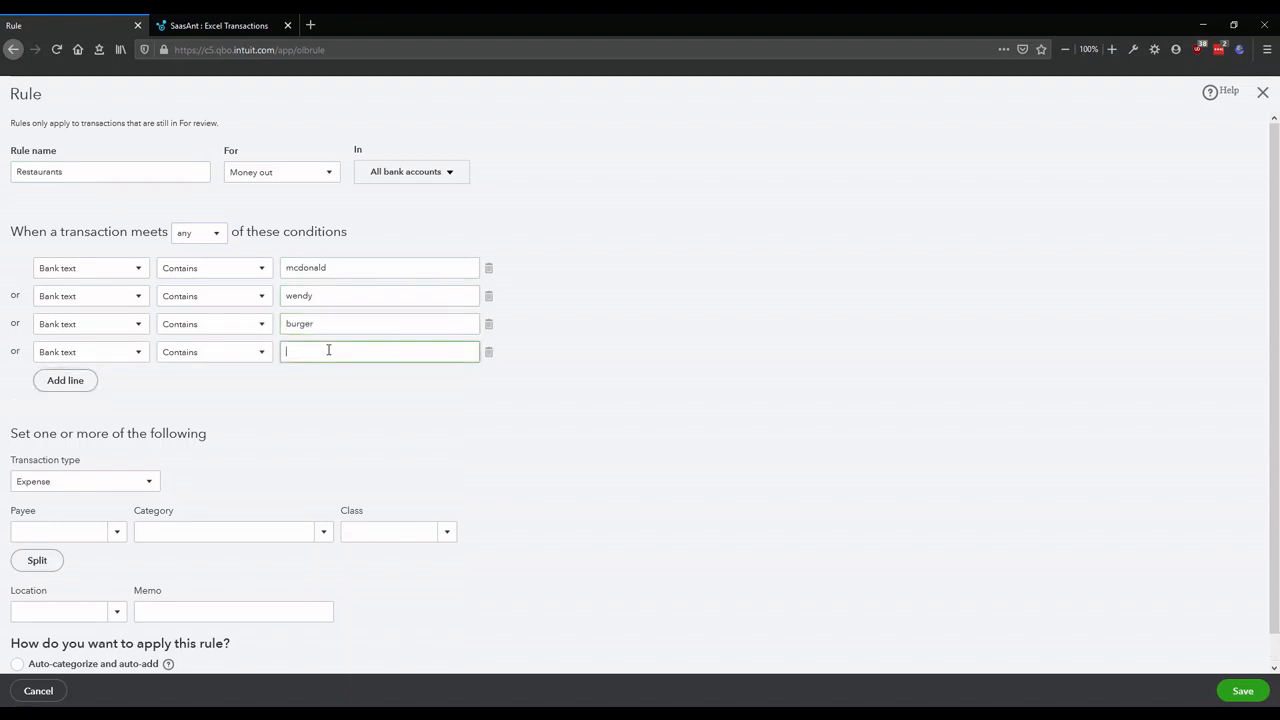
text(pizza)
click(65, 380)
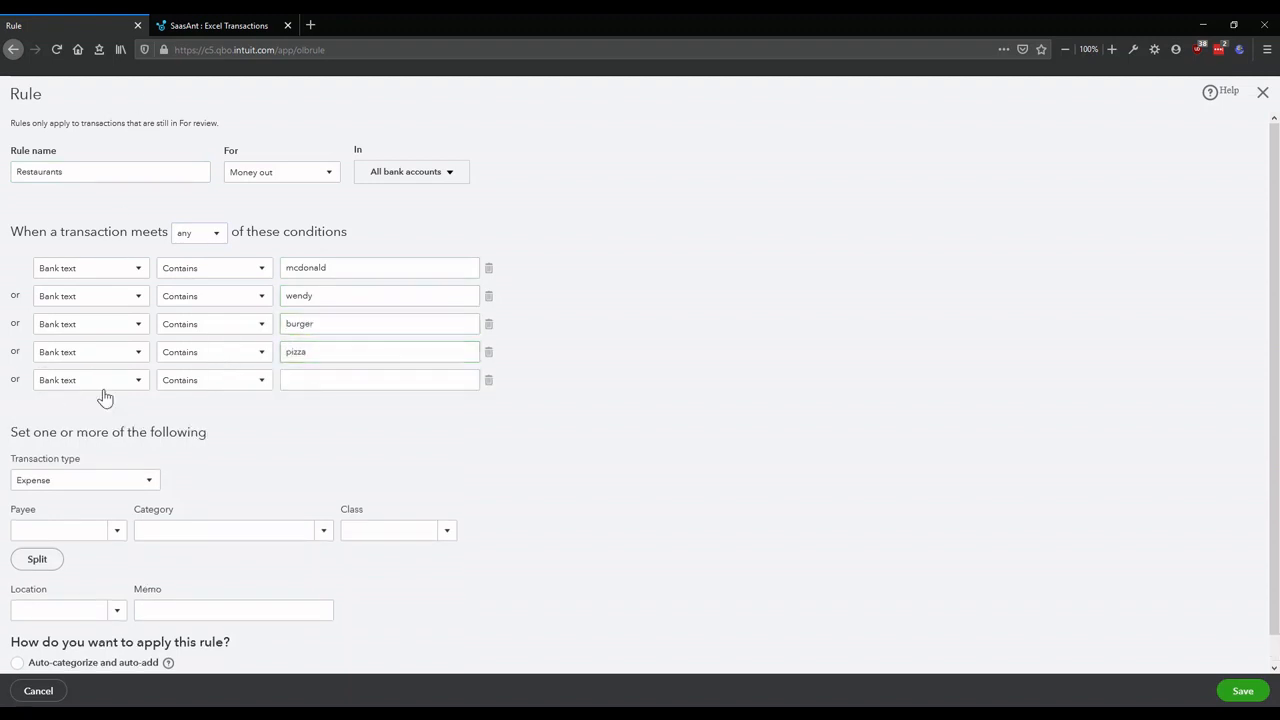
click(420, 380)
text(billy)
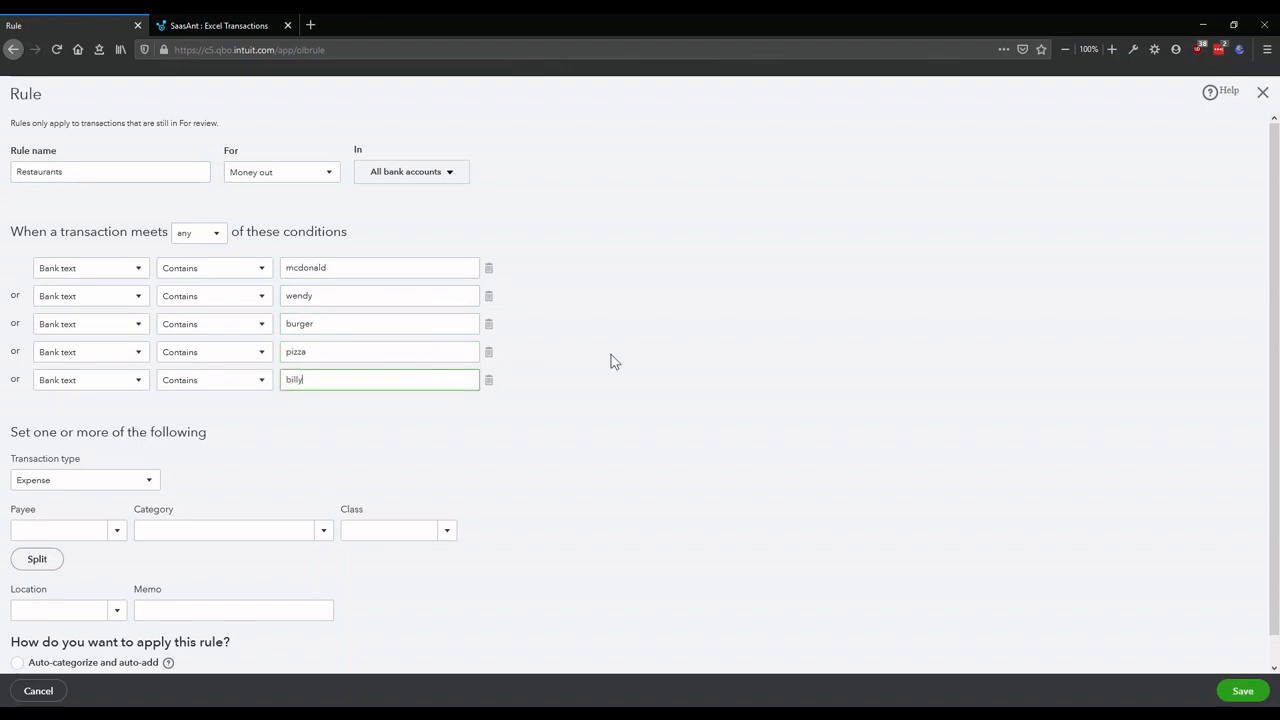
click(632, 384)
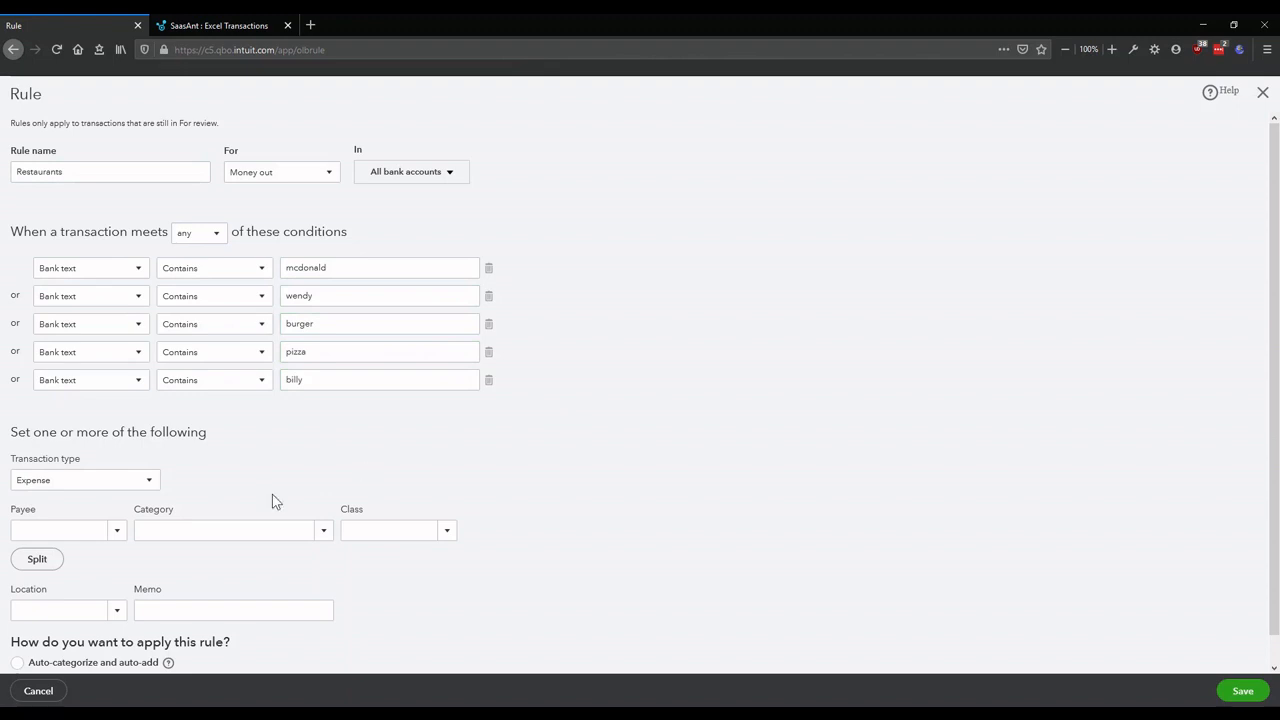
- Assign the category 64300 Meals and Entertainment to the Restaurants rule and save it
click(246, 531)
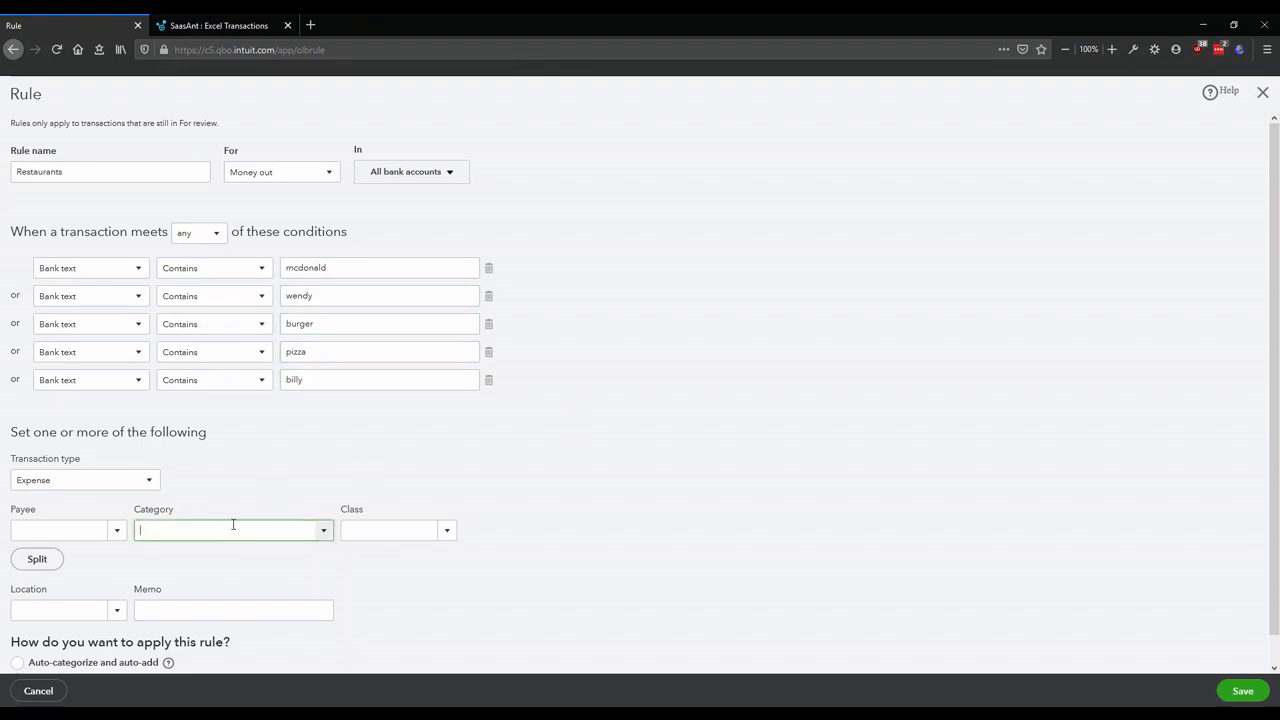
text(meals)
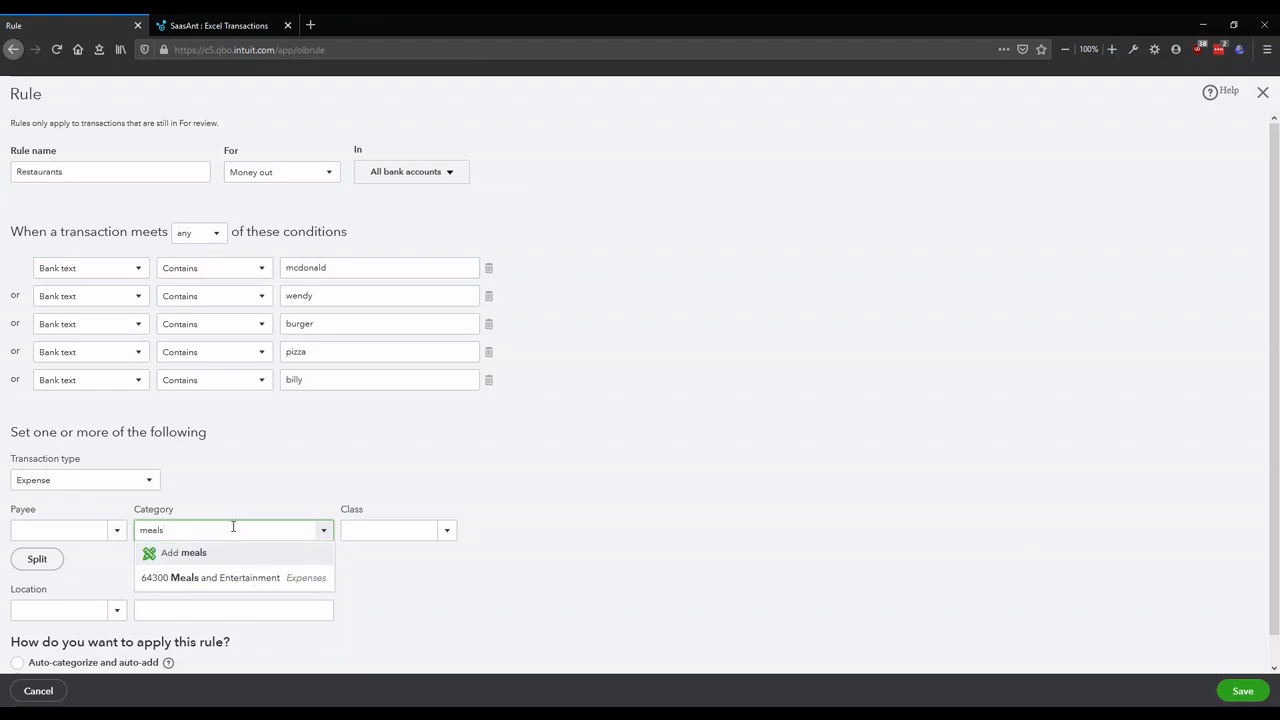
click(204, 580)
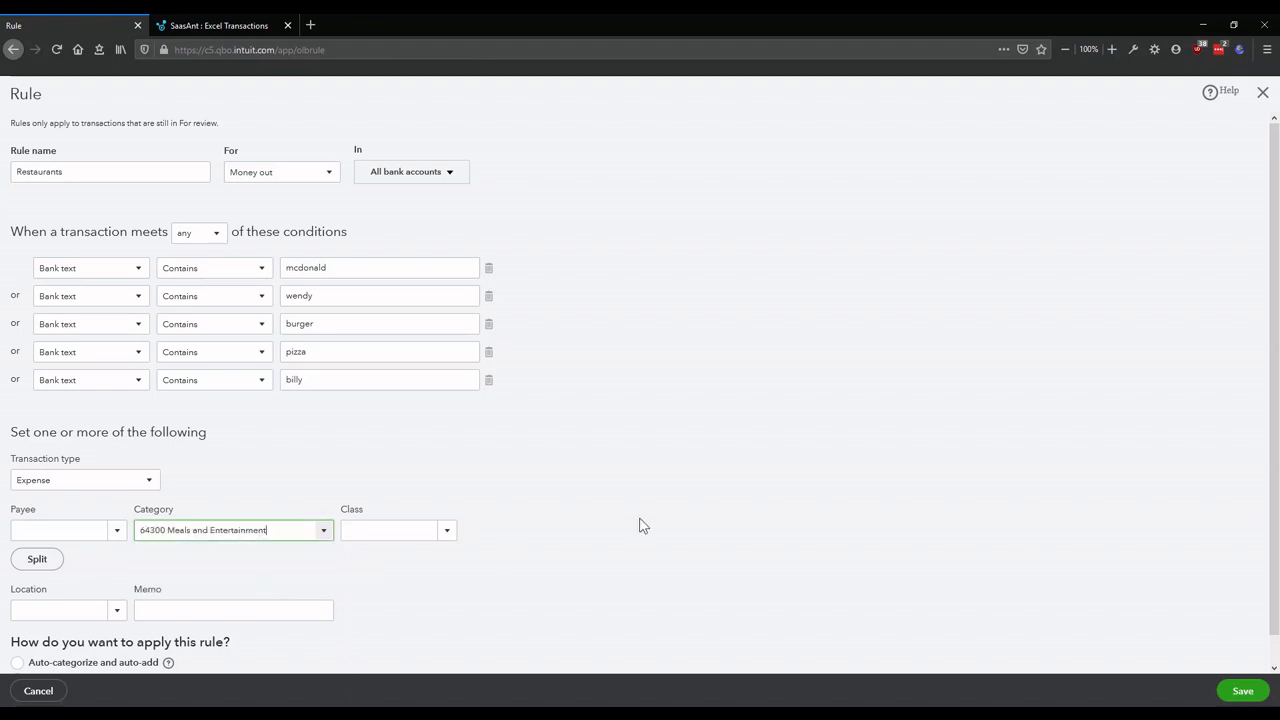
click(1243, 690)
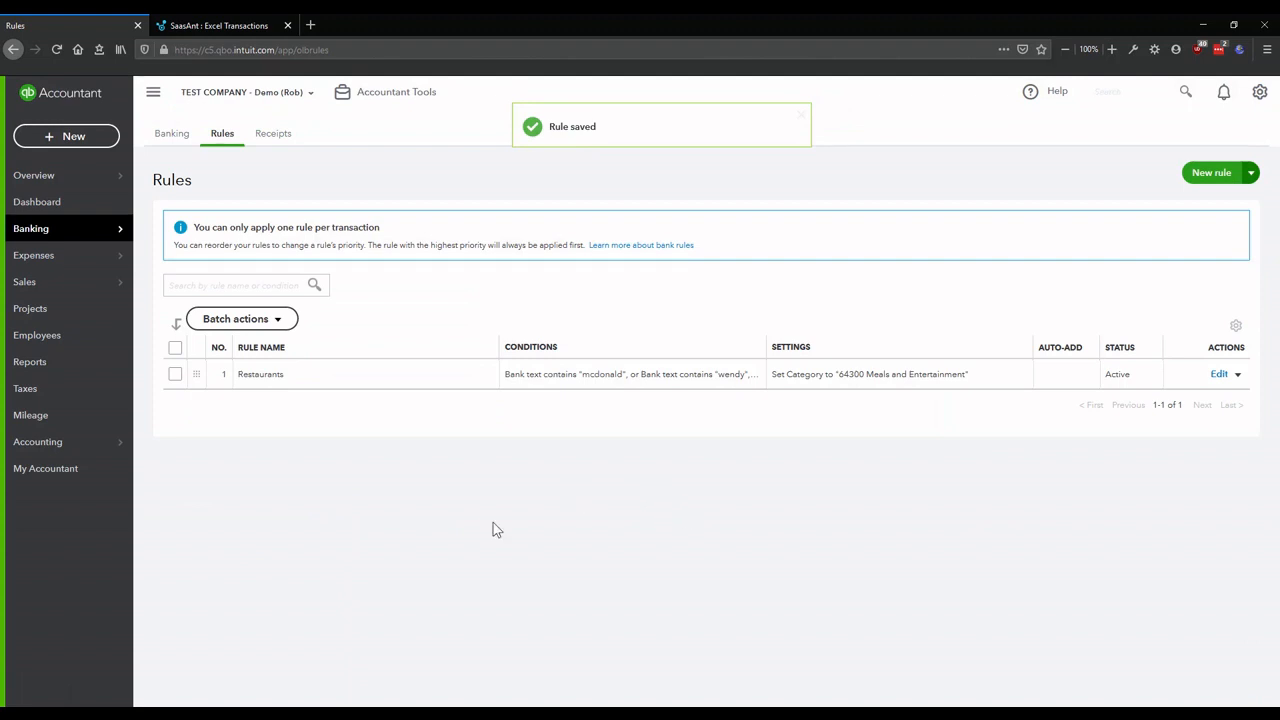
- Set up sales tax for British Columbia, accepting the default GST/HST and PST settings without entering a tax number
click(70, 390)
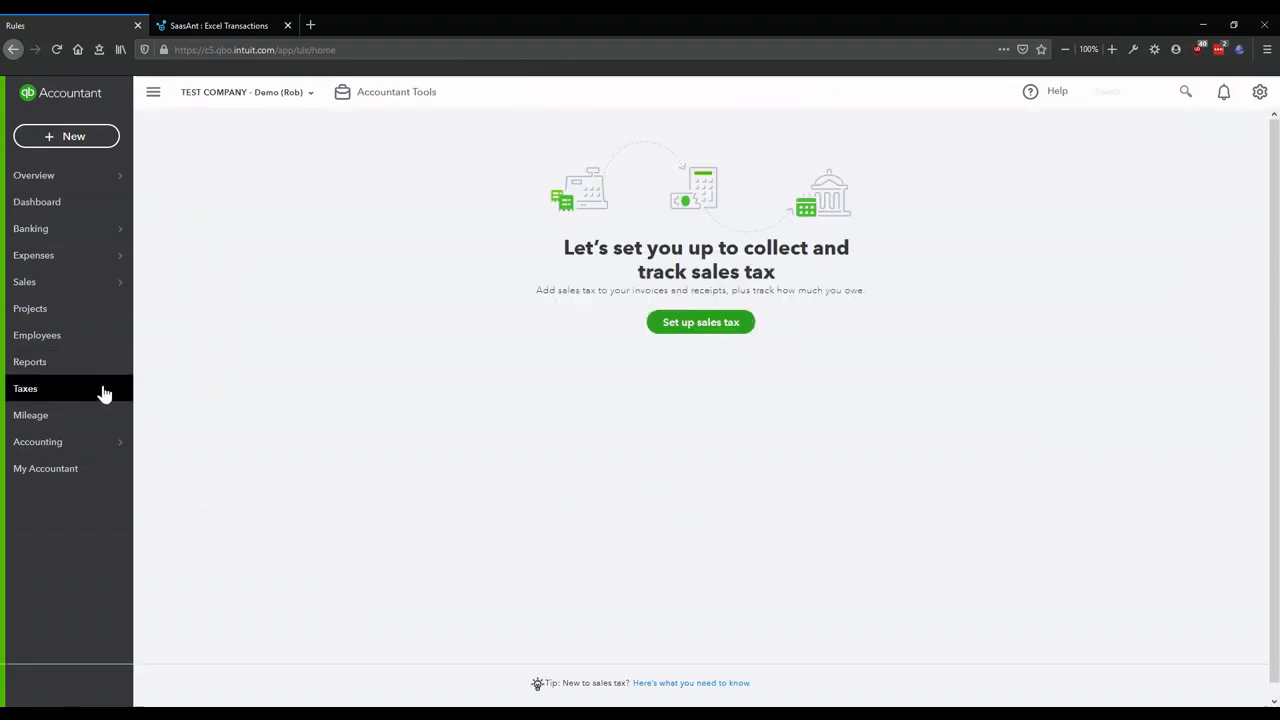
click(694, 320)
click(580, 405)
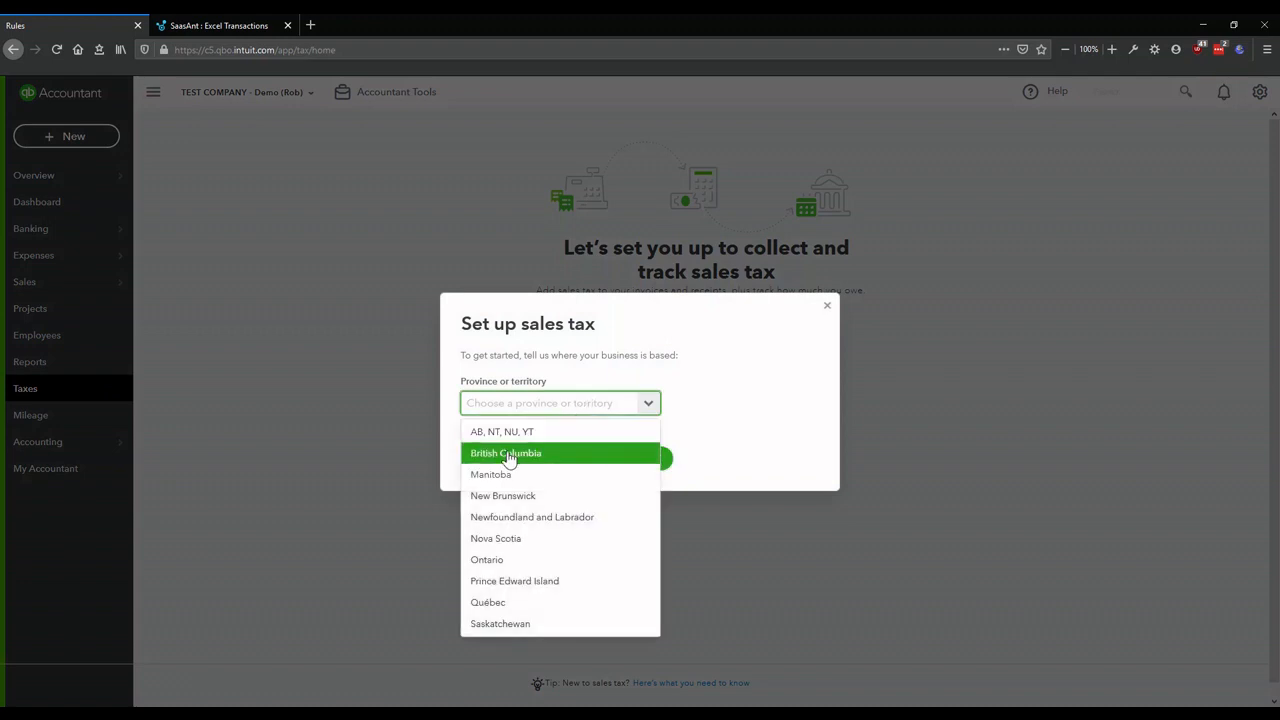
click(597, 455)
click(658, 466)
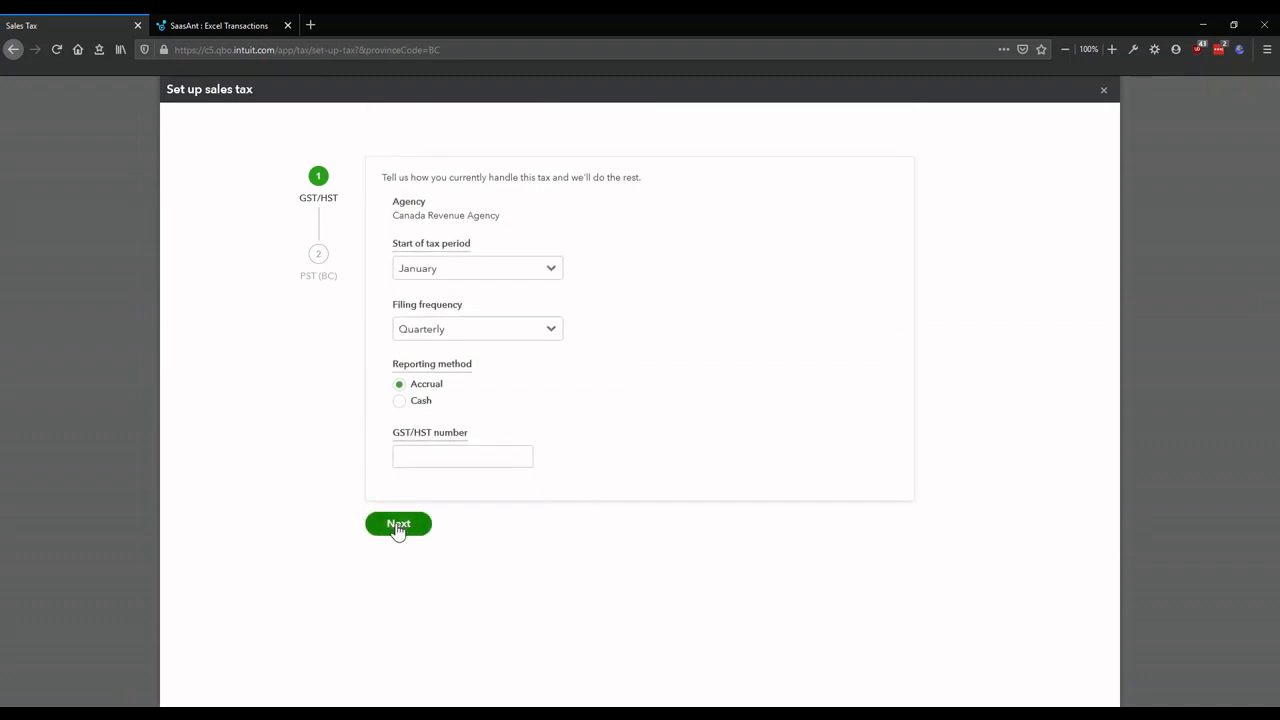
click(397, 525)
click(488, 527)
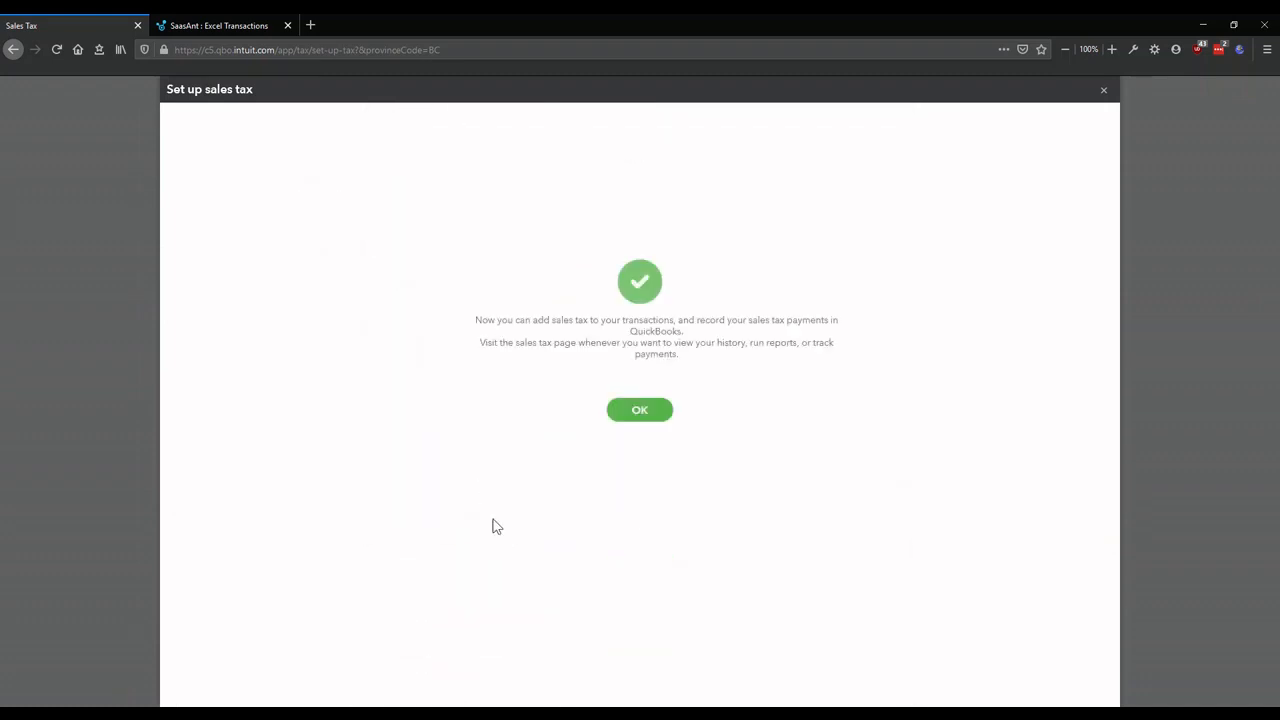
click(660, 308)
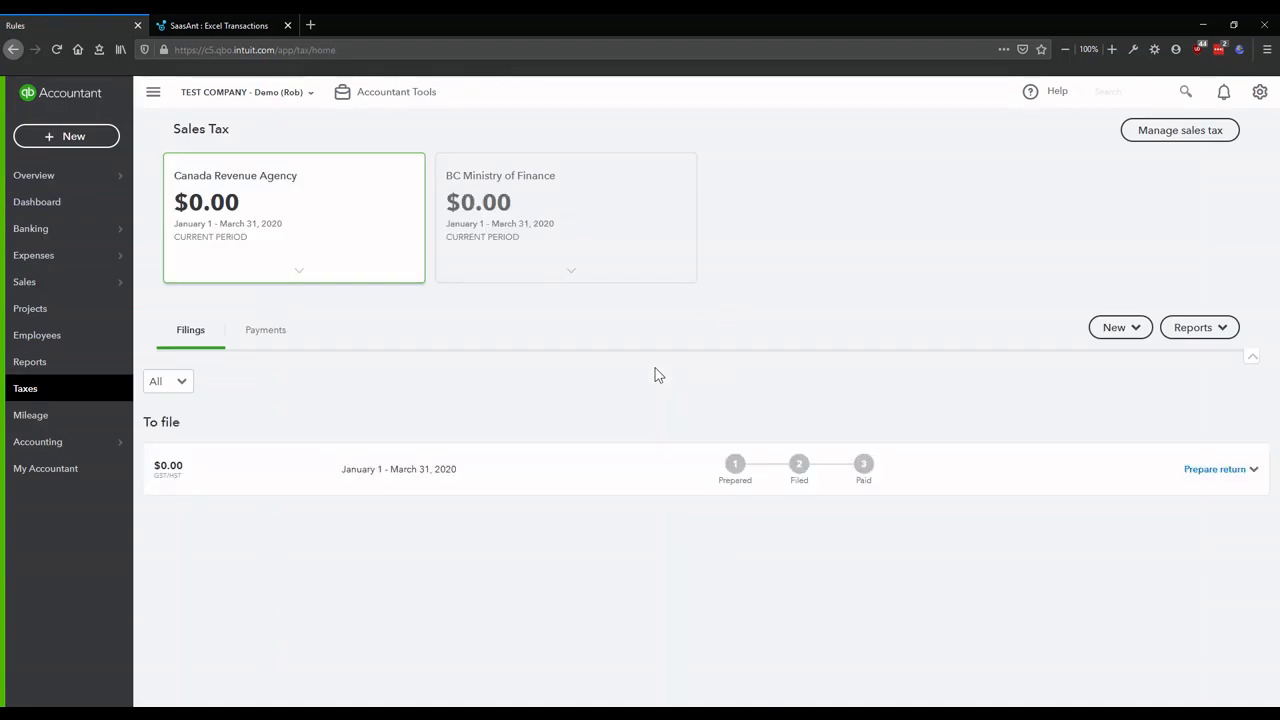
- Edit the Restaurants bank rule to use the GST (5%) tax code and save it
mouse_move(97, 234)
click(198, 258)
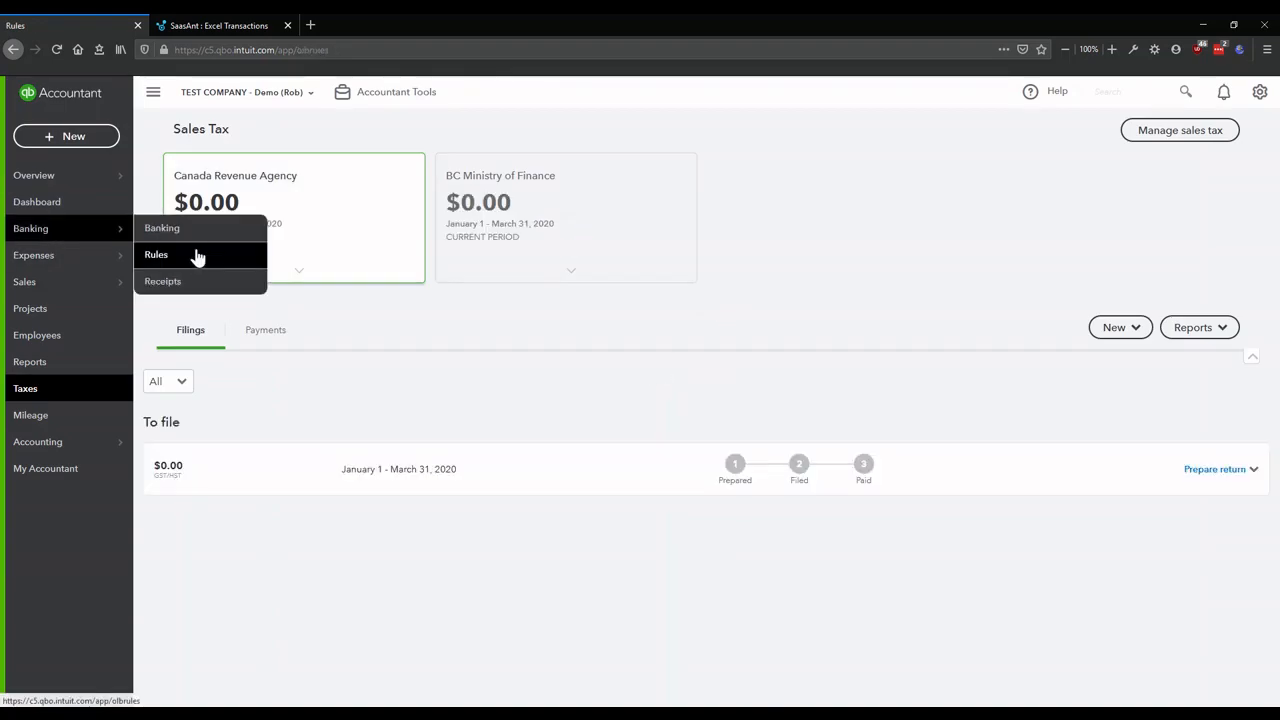
click(1222, 377)
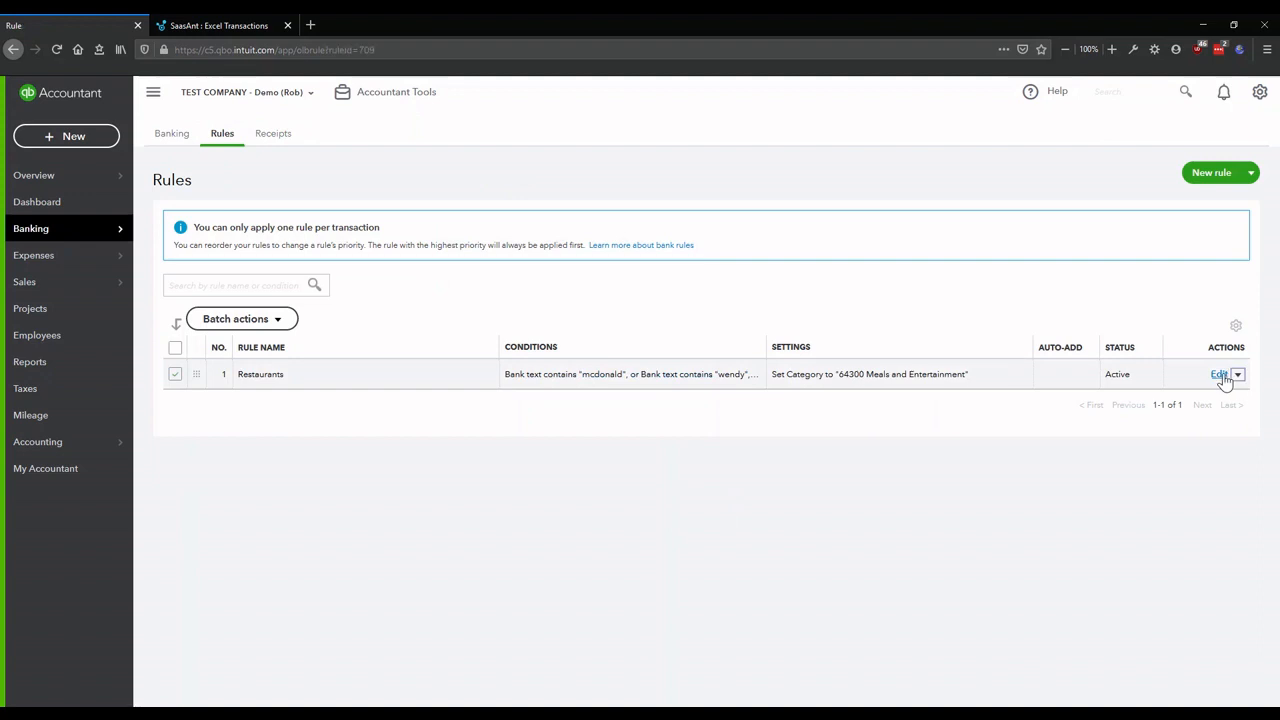
click(352, 528)
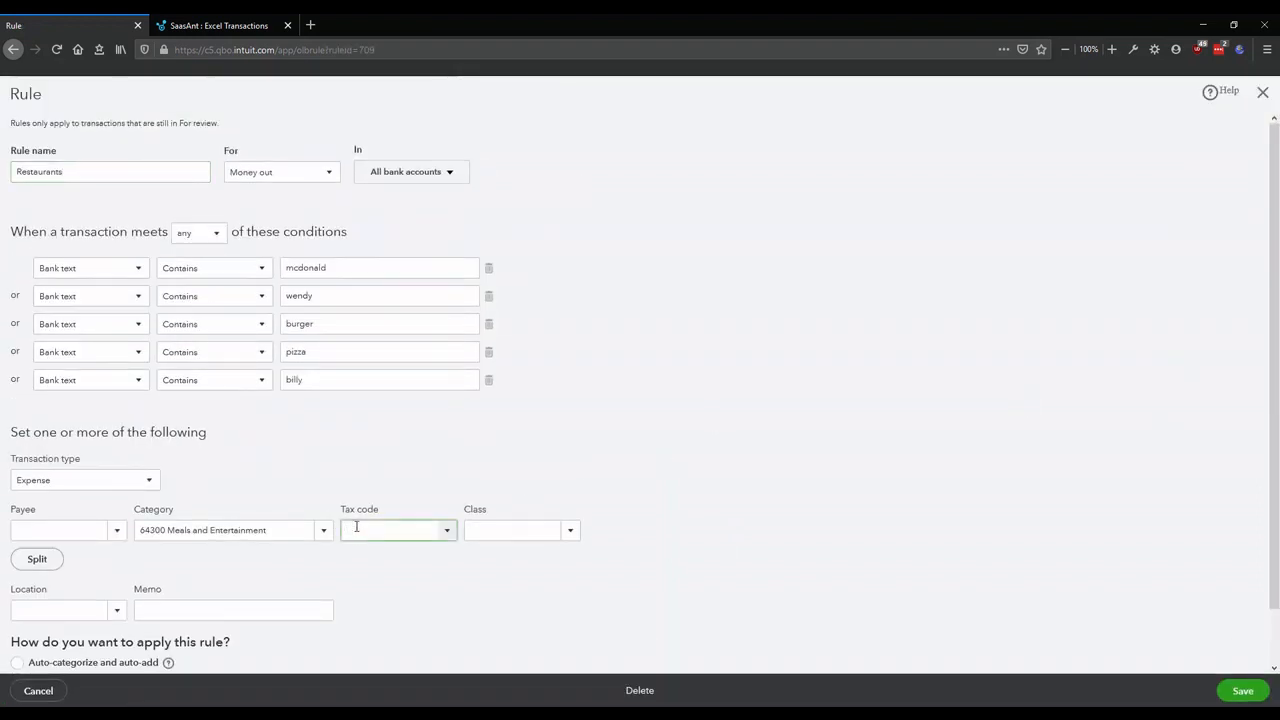
text(GST)
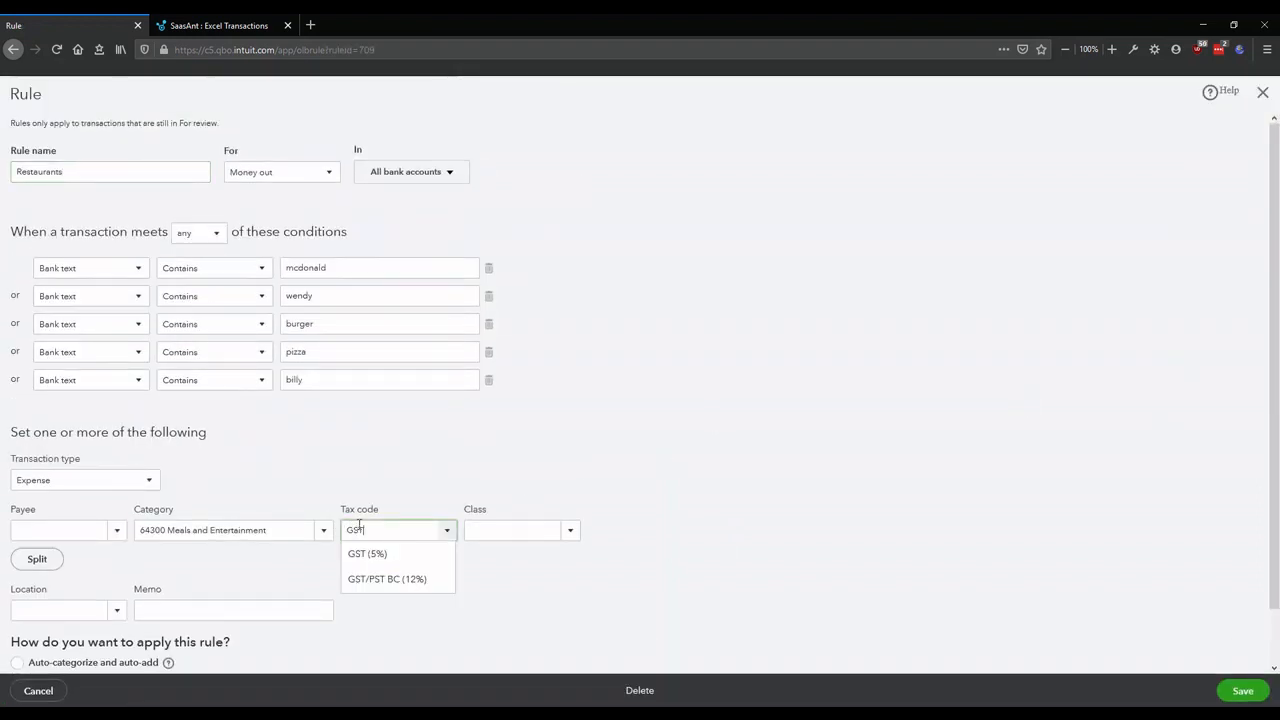
click(383, 556)
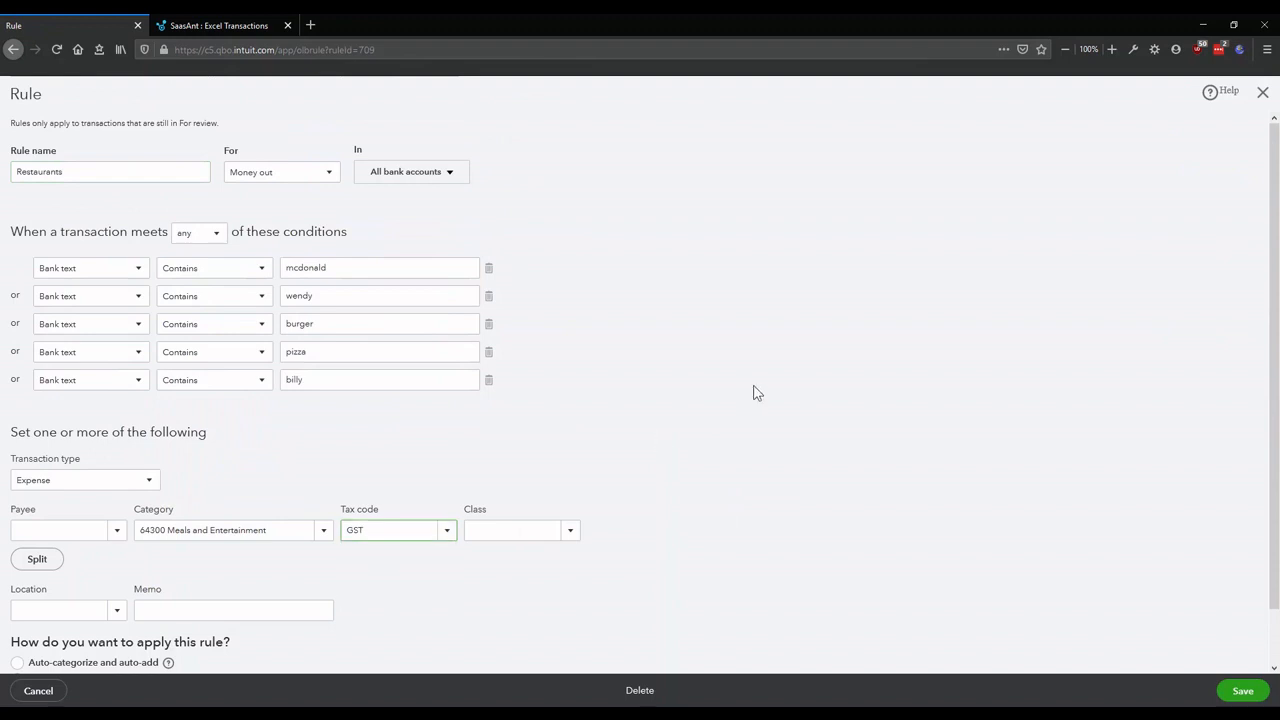
click(1236, 695)
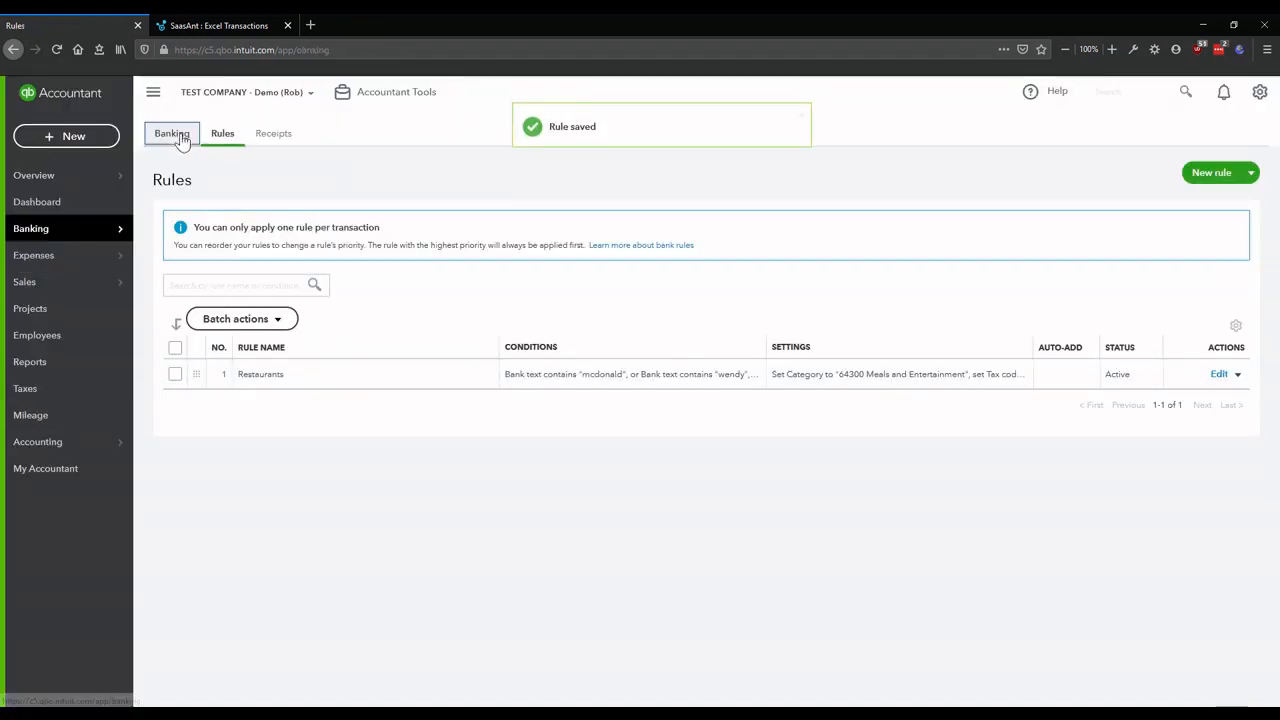
- Review the rule-recognized transactions in TD Bank Chequing and BMO, and look over all BMO transactions awaiting review
click(181, 138)
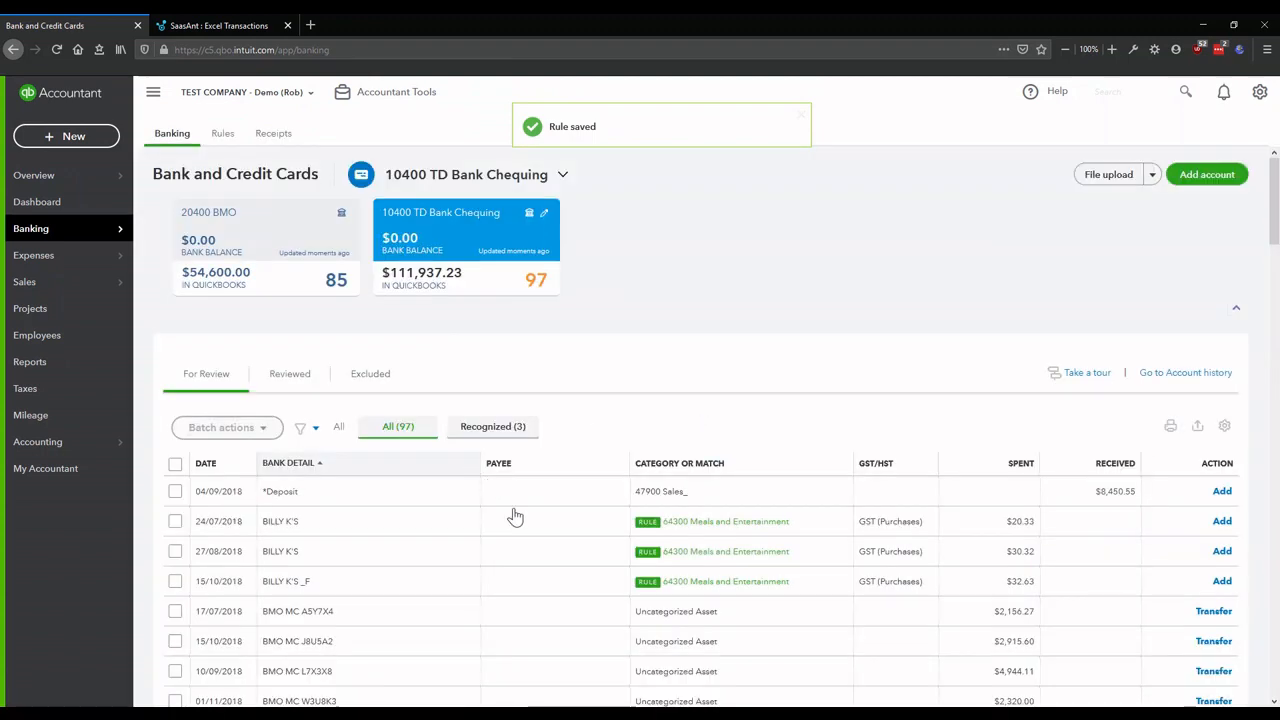
click(487, 430)
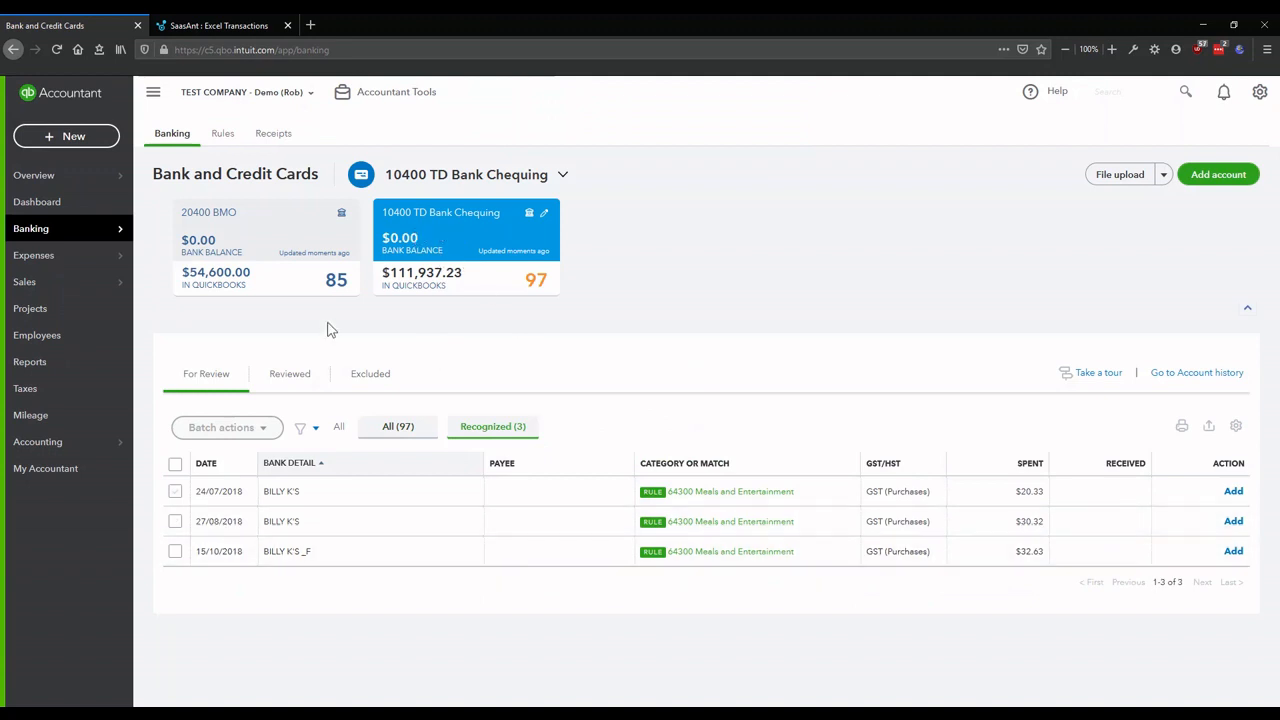
click(262, 288)
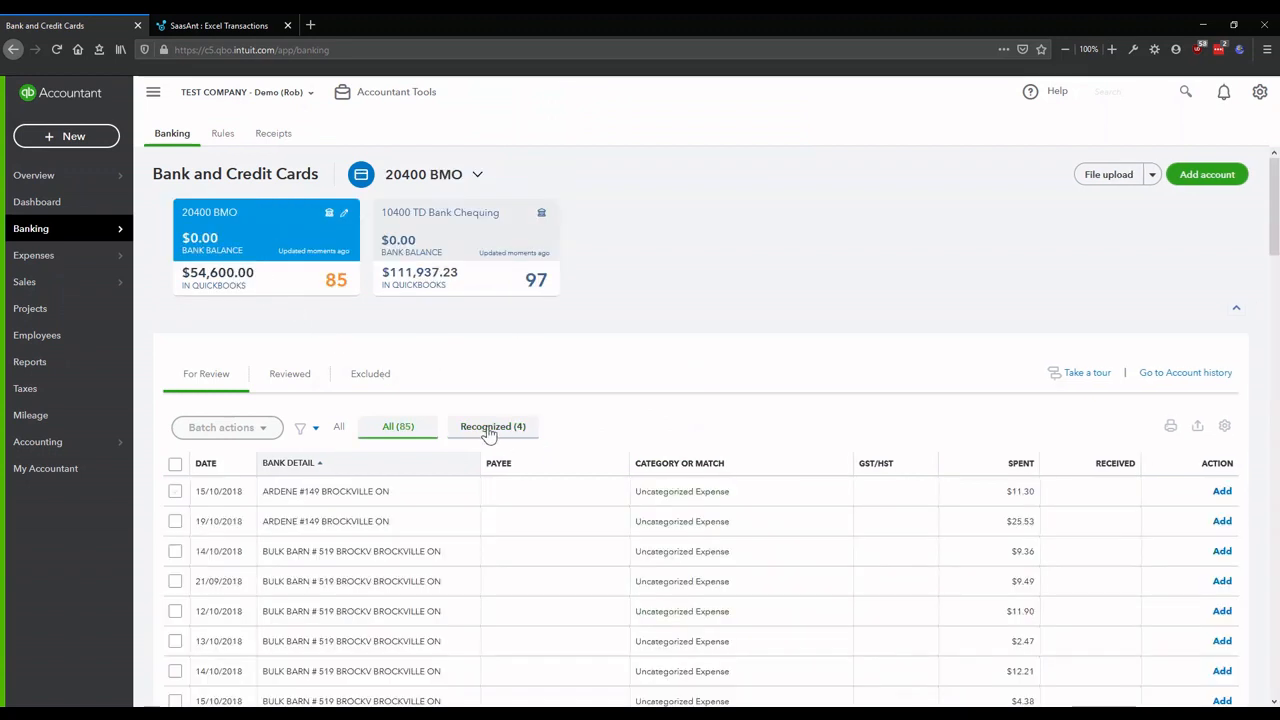
click(498, 432)
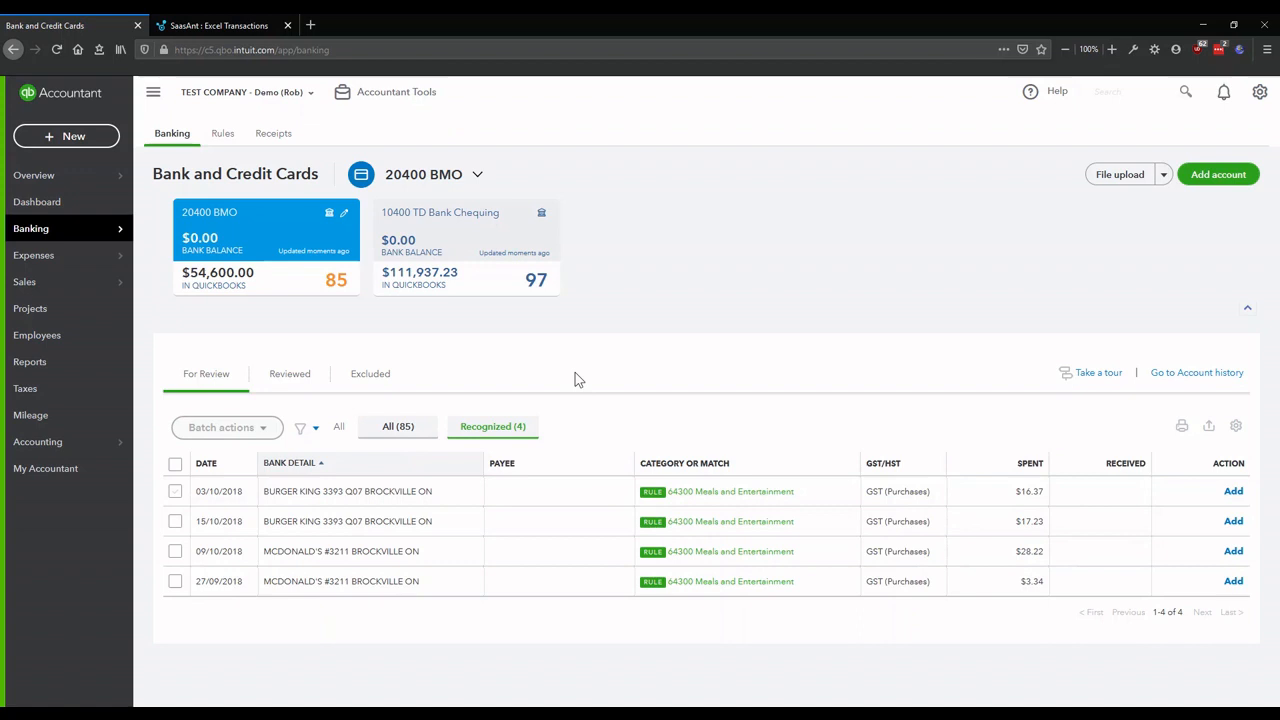
click(405, 427)
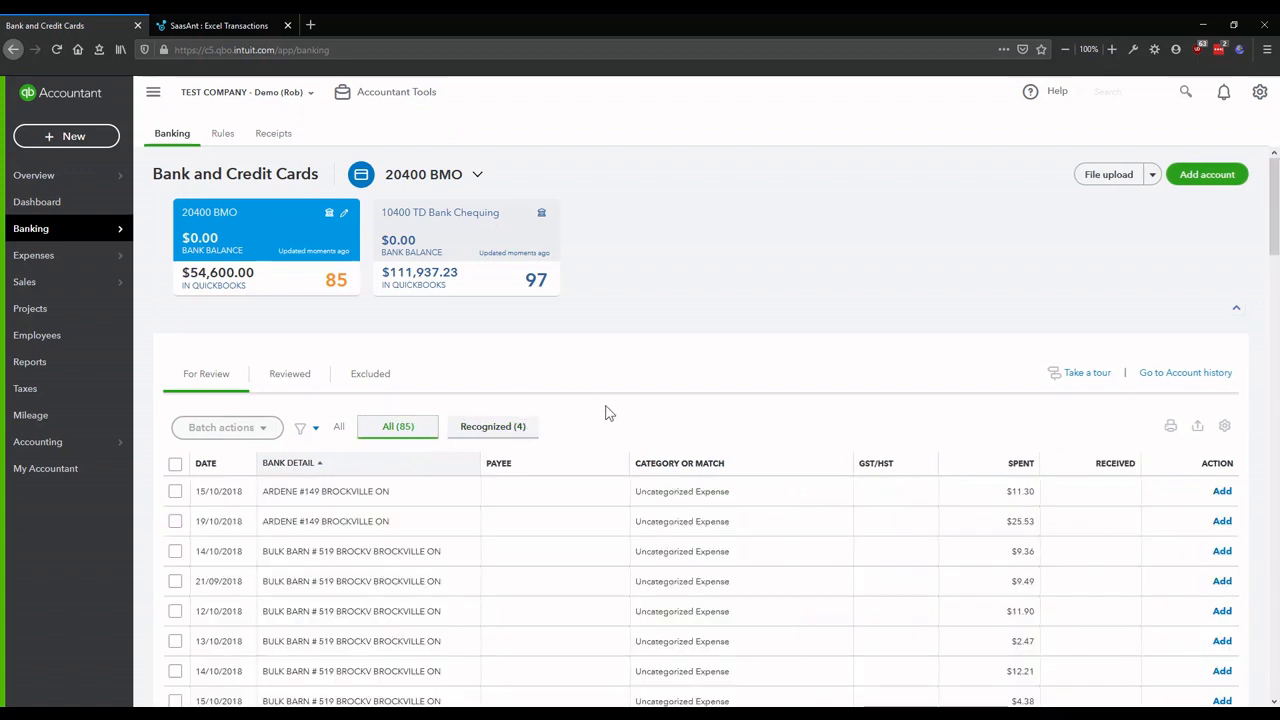
scroll(609, 413, down, 1)
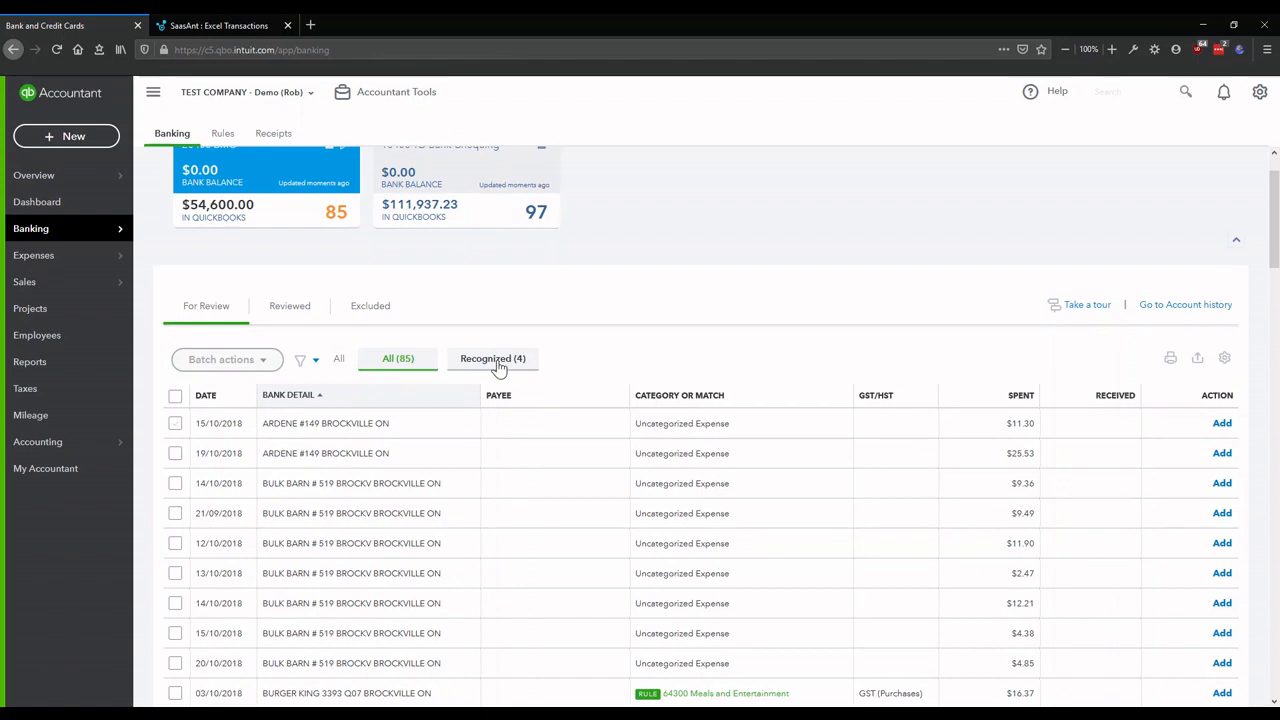
scroll(674, 311, up, 2)
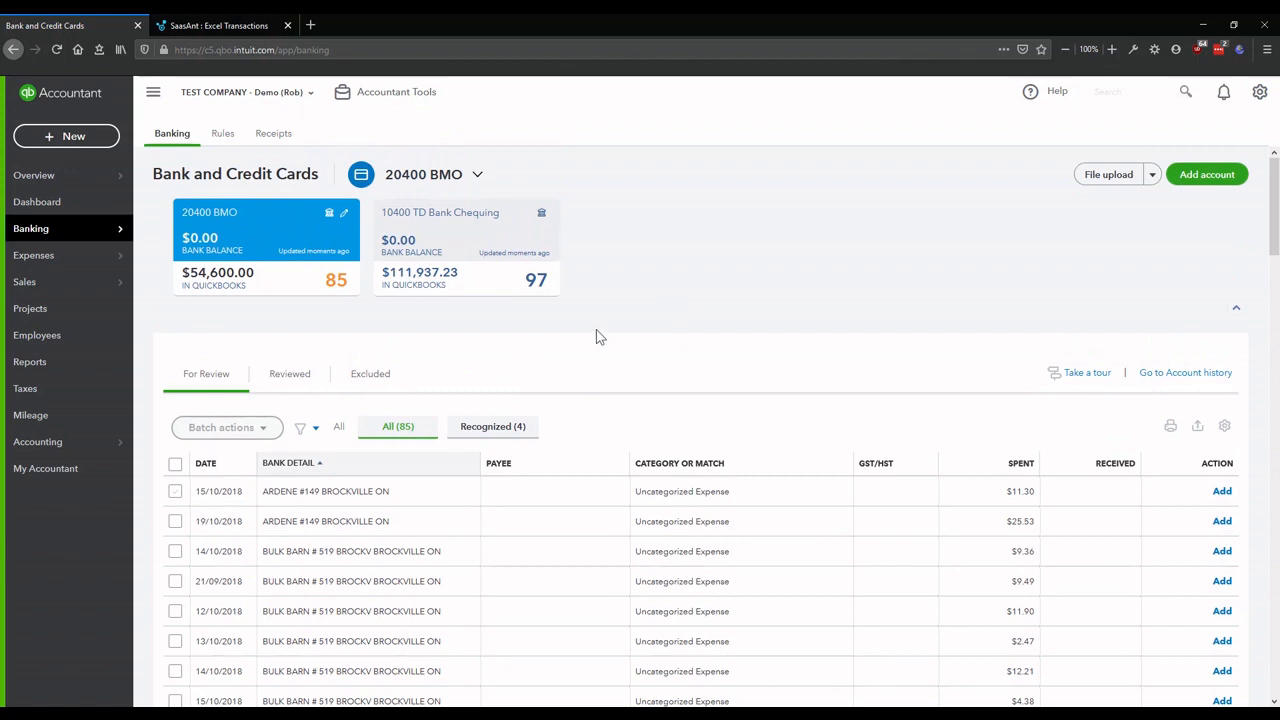
- Start a bank rules import from 5 - Bank Rules Import.xls, keeping all listed rules selected
click(229, 141)
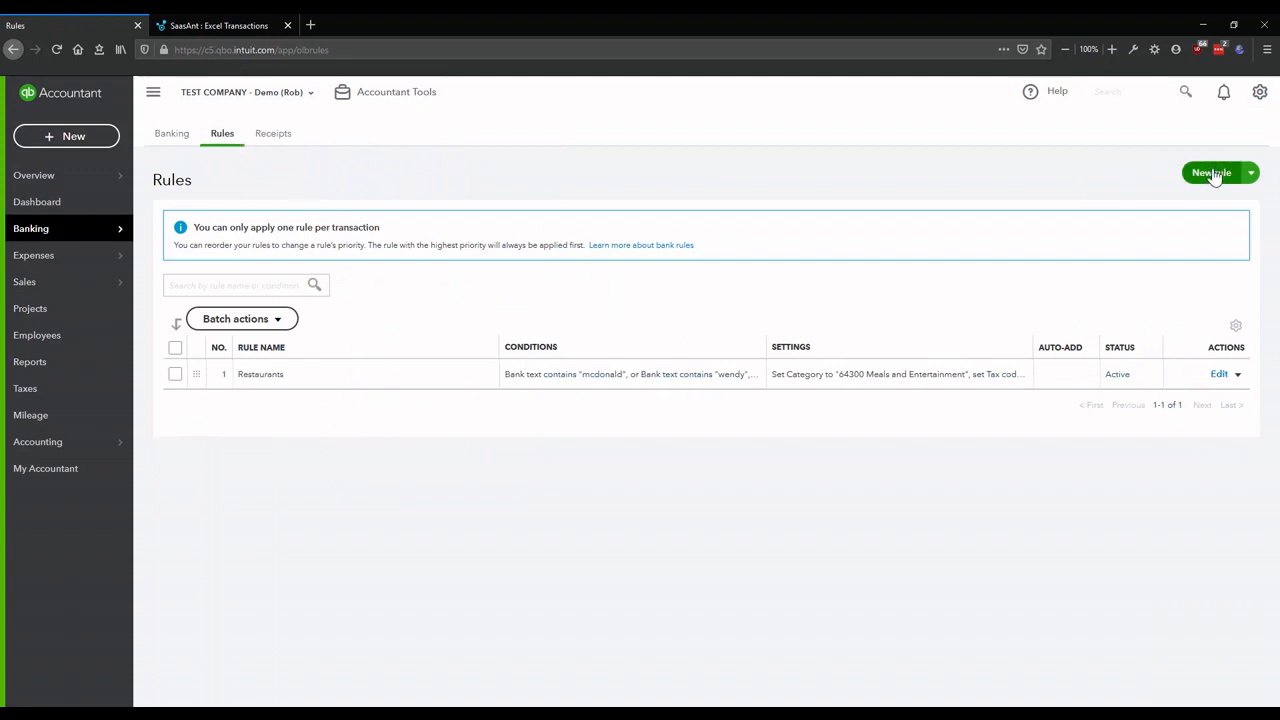
click(1251, 176)
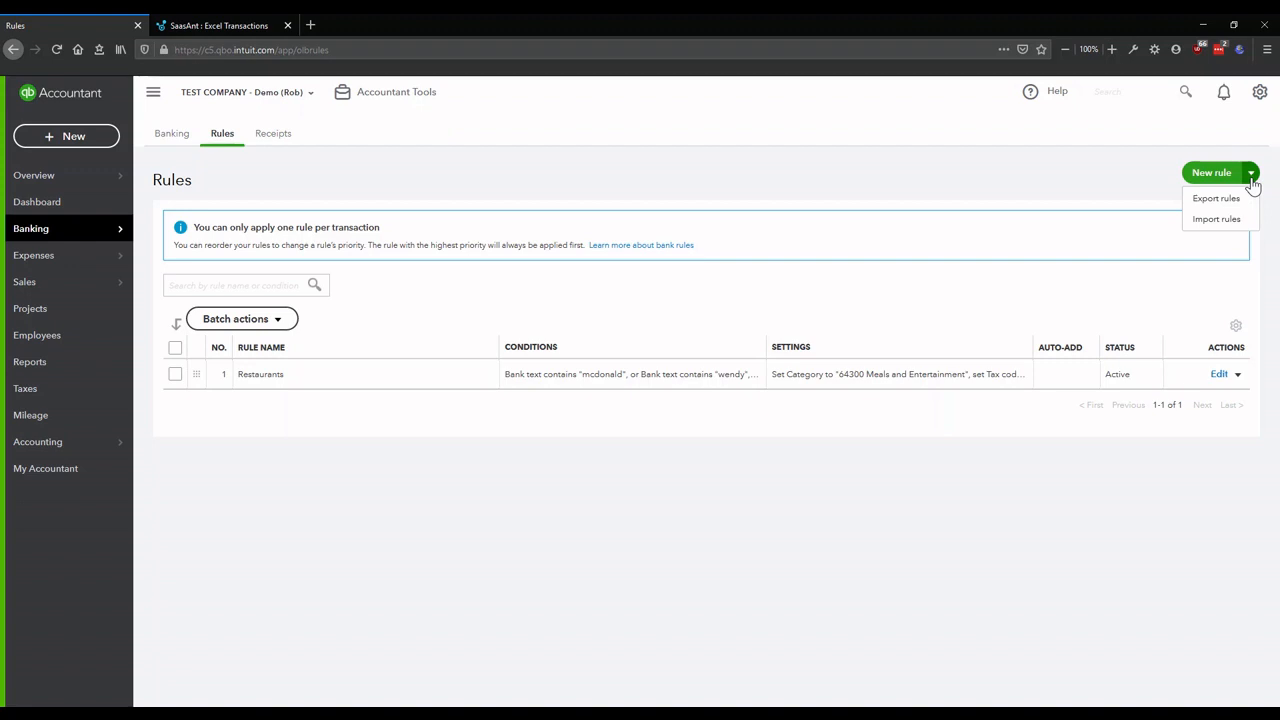
click(1216, 221)
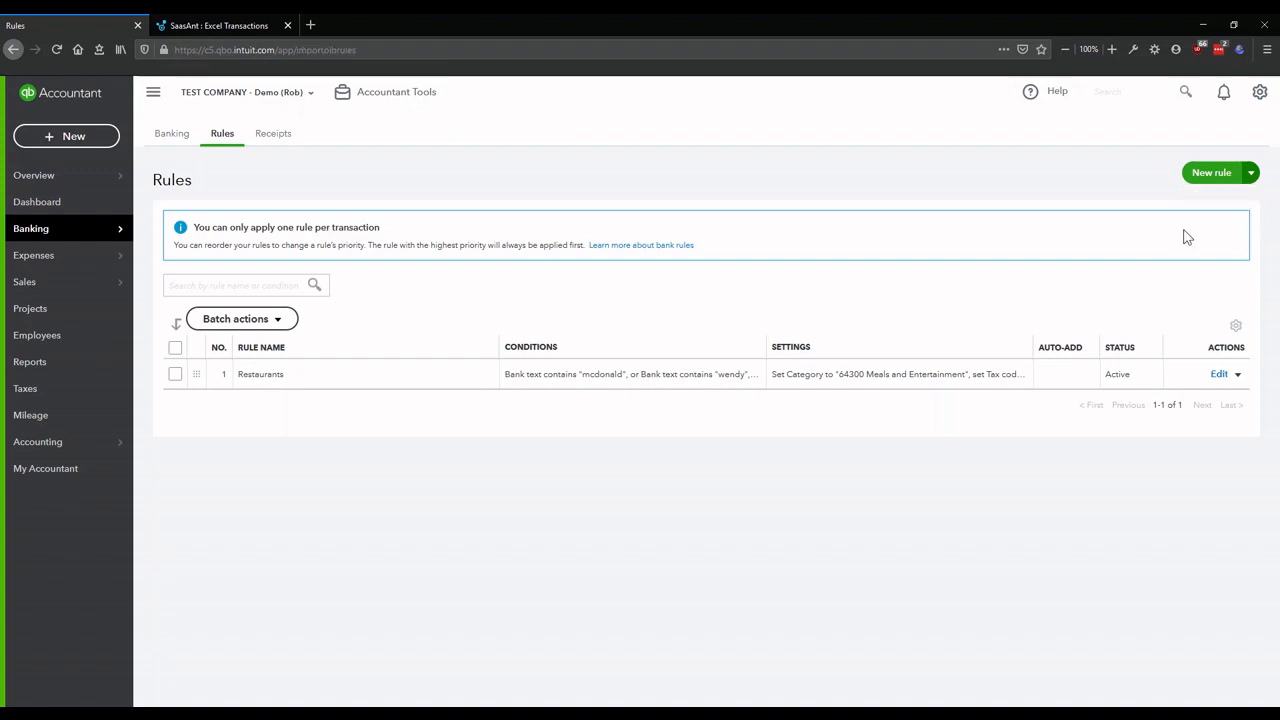
click(50, 312)
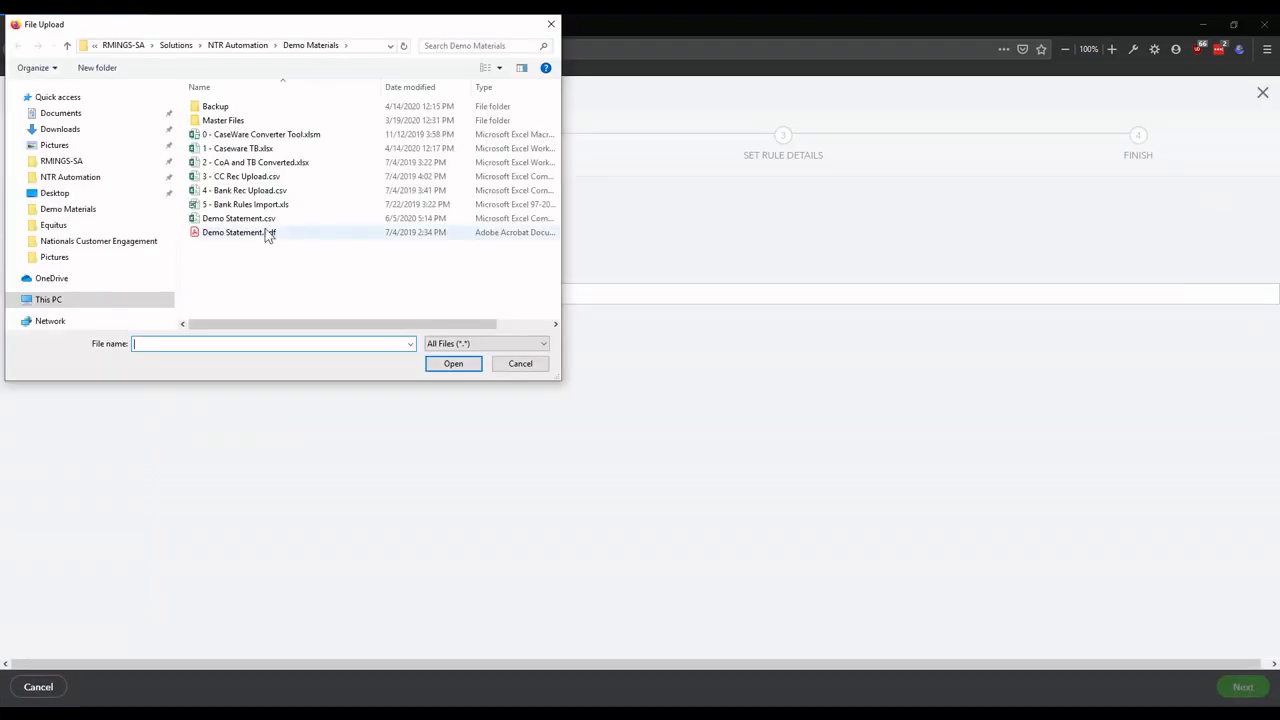
click(275, 205)
click(450, 363)
click(1243, 686)
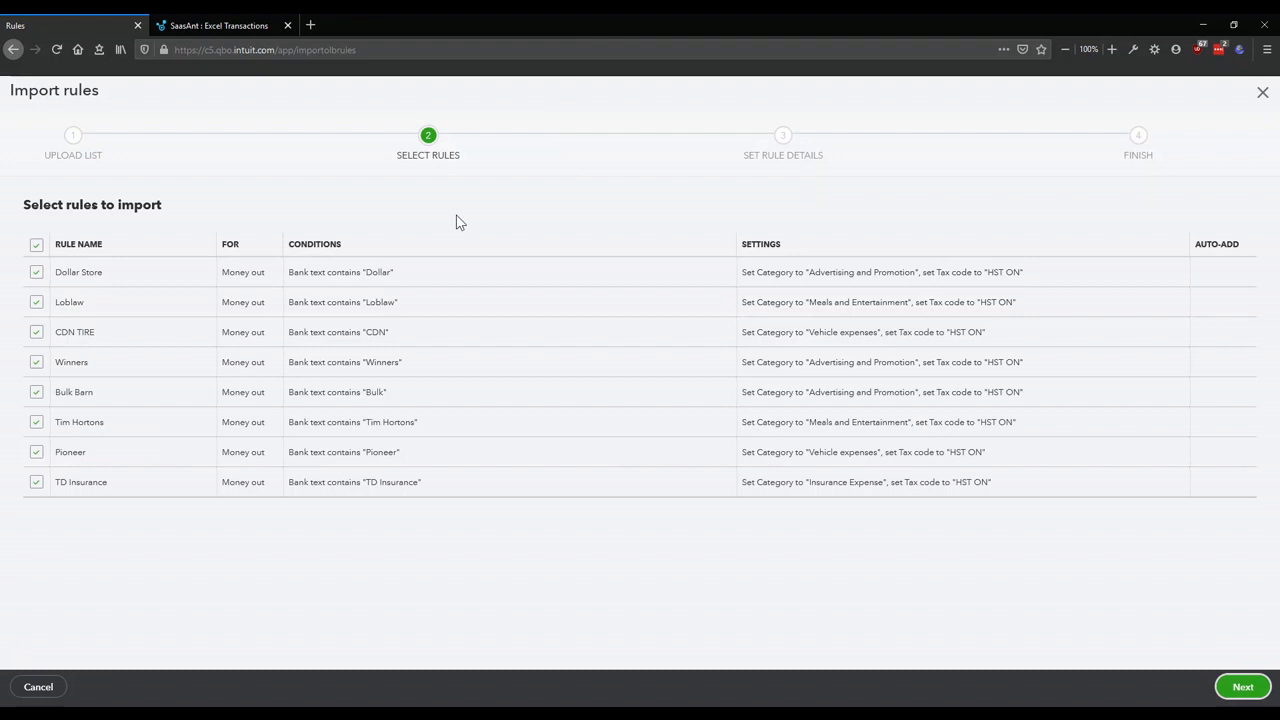
click(1243, 686)
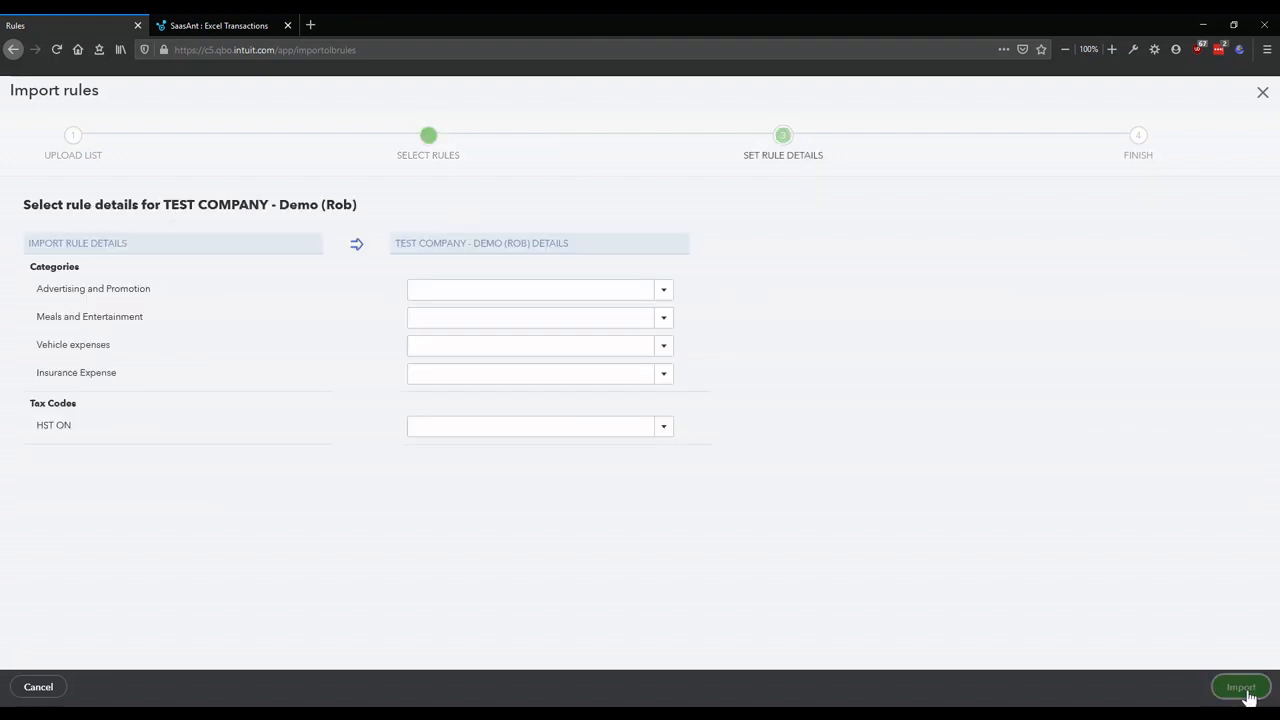
- Map the imported Advertising and Promotion category to 60000 Advertising and Promotion, and Meals and Entertainment to 64300 Meals and Entertainment
click(518, 287)
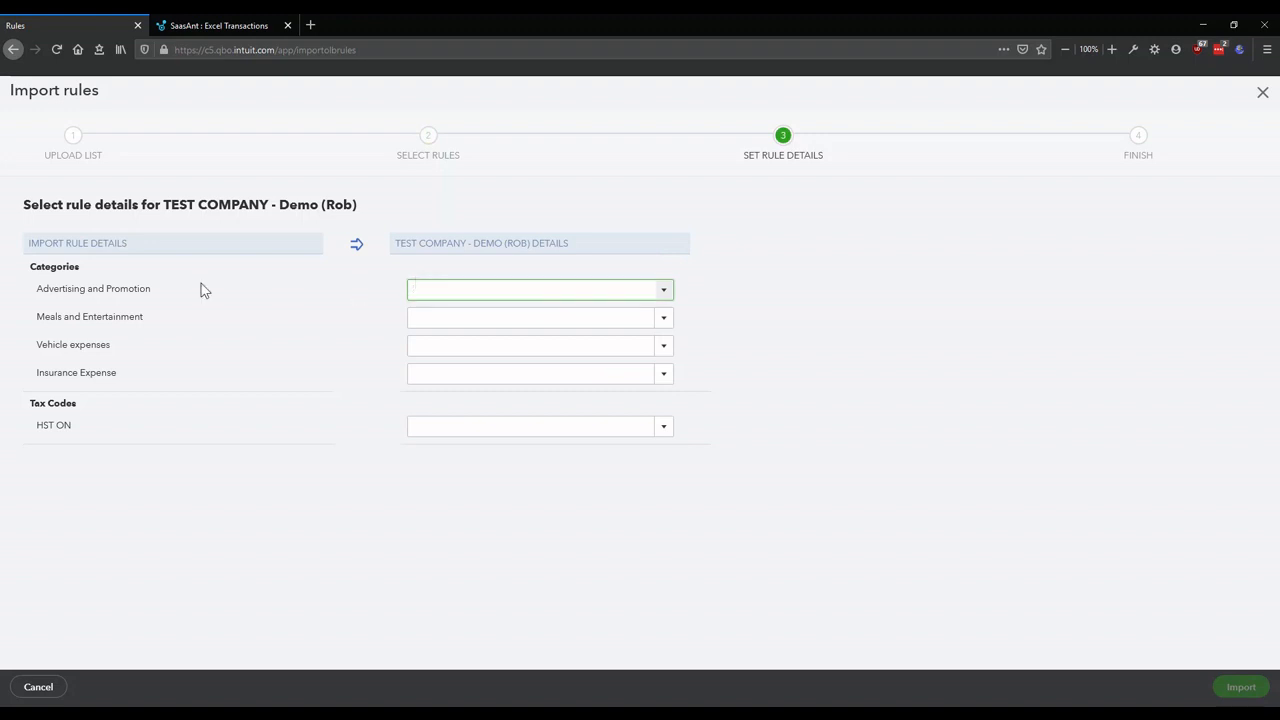
drag(37, 288, 155, 378)
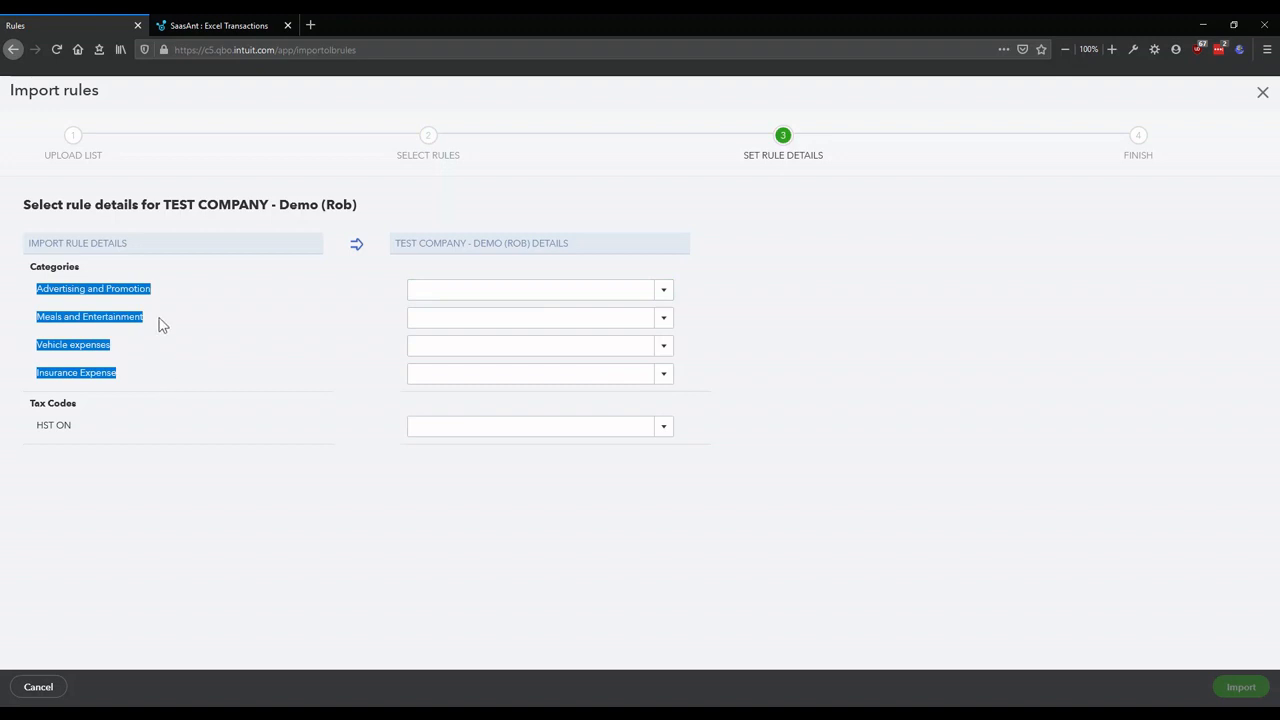
click(181, 363)
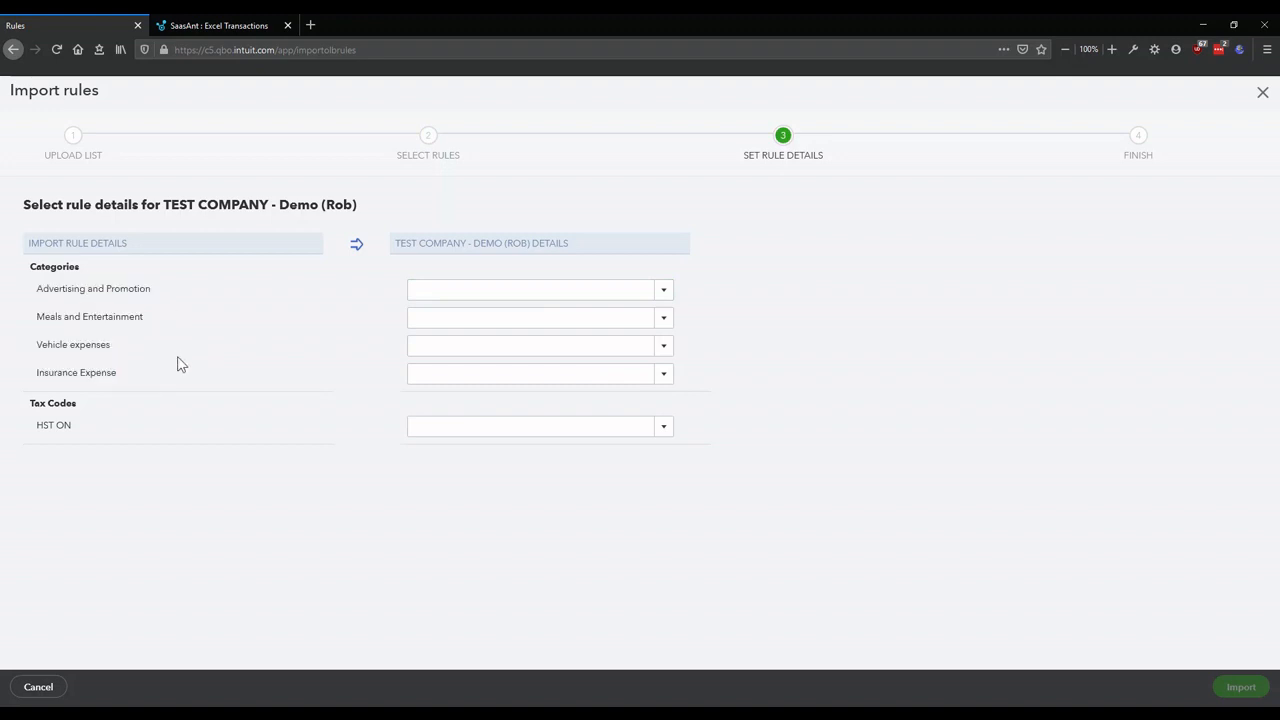
click(506, 288)
text(ad)
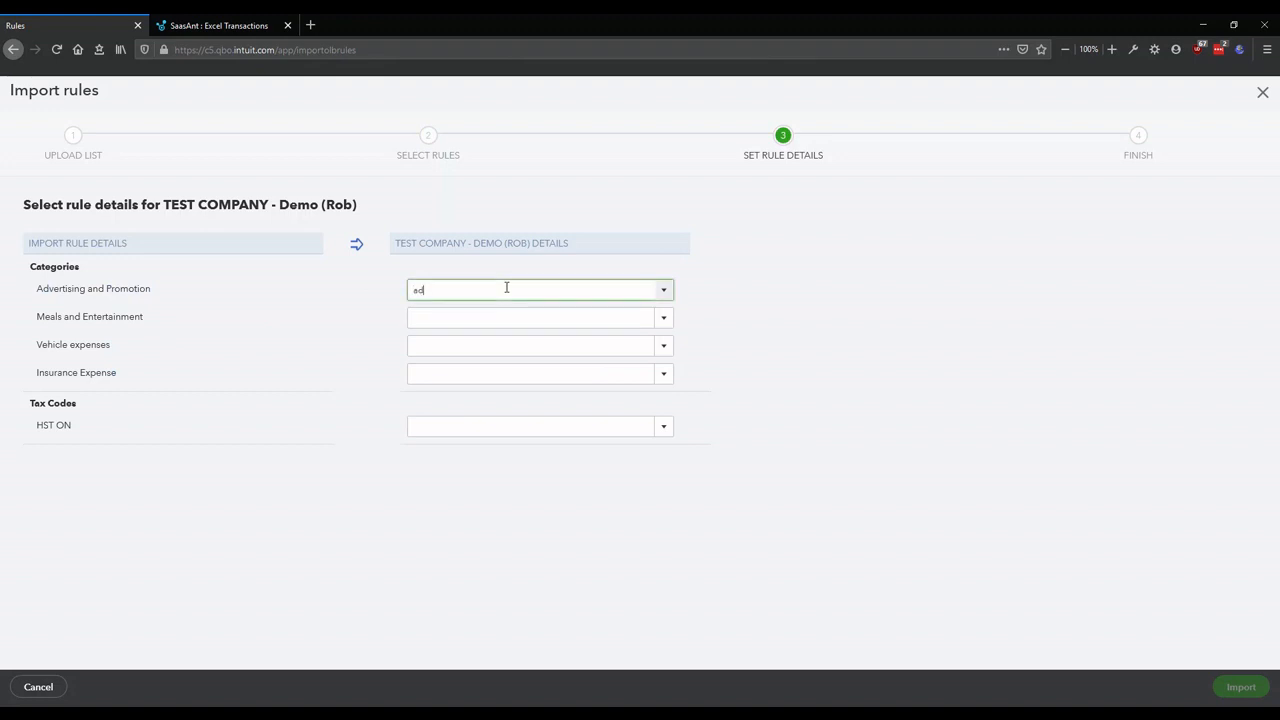
text(vert)
click(471, 348)
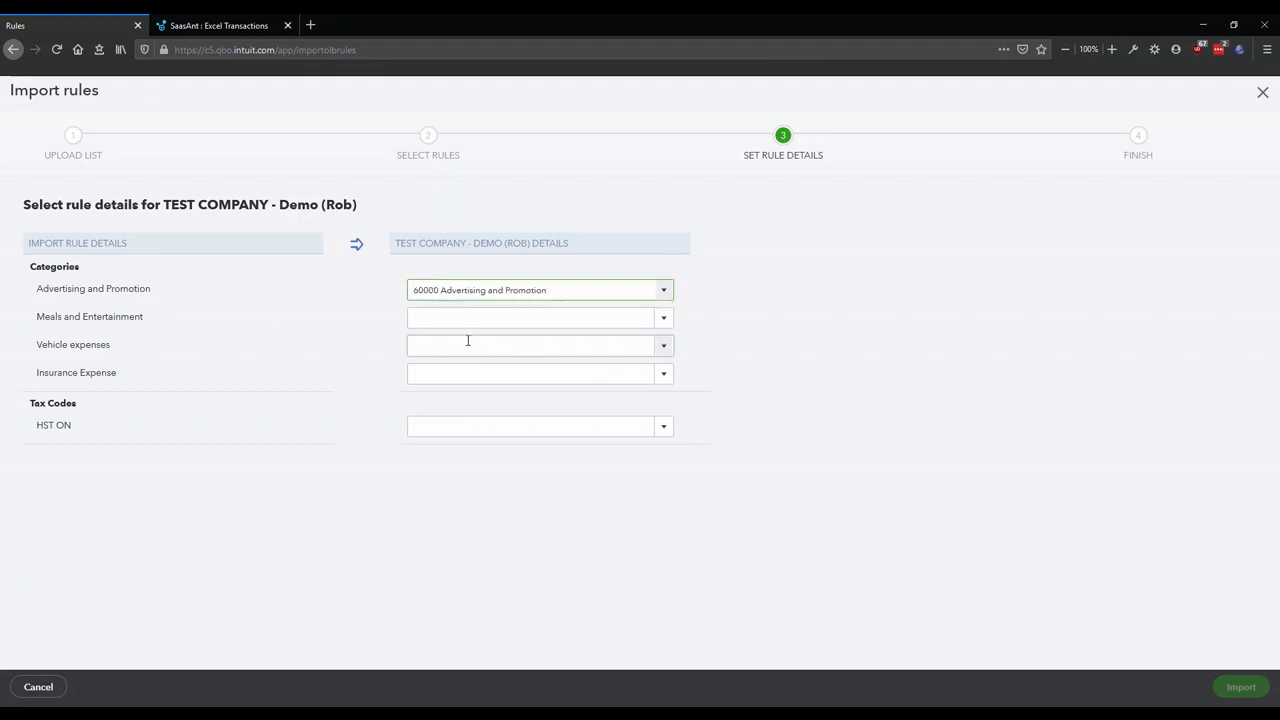
click(450, 318)
text(meal)
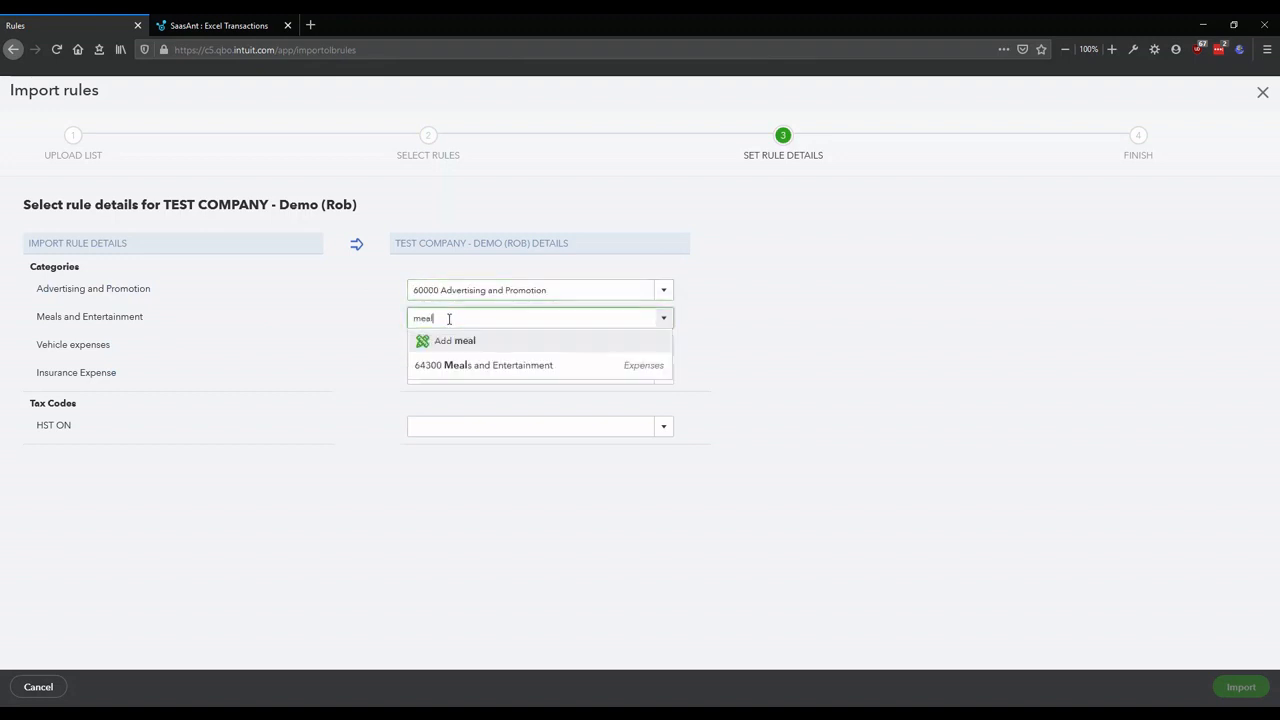
click(446, 365)
- Map the imported Vehicle expenses category to 68800 Vehicle expenses and Insurance Expense to 63300 Insurance Expense
click(441, 344)
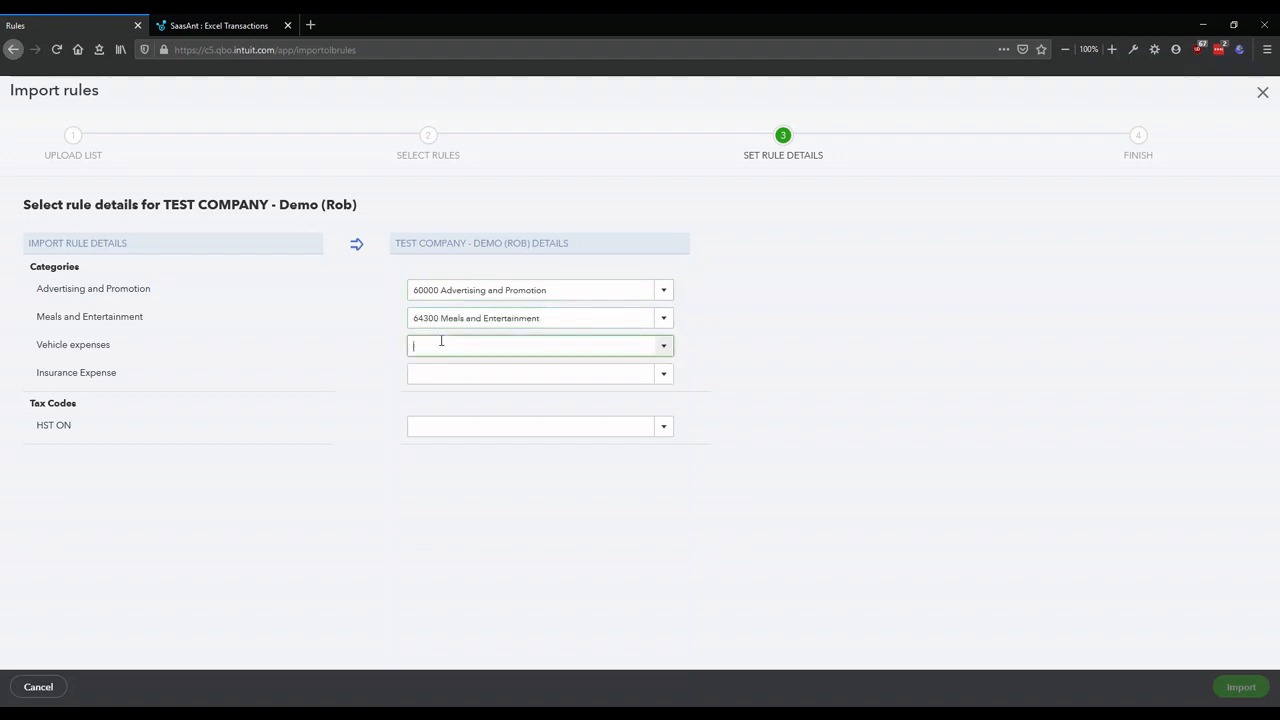
text(vehi)
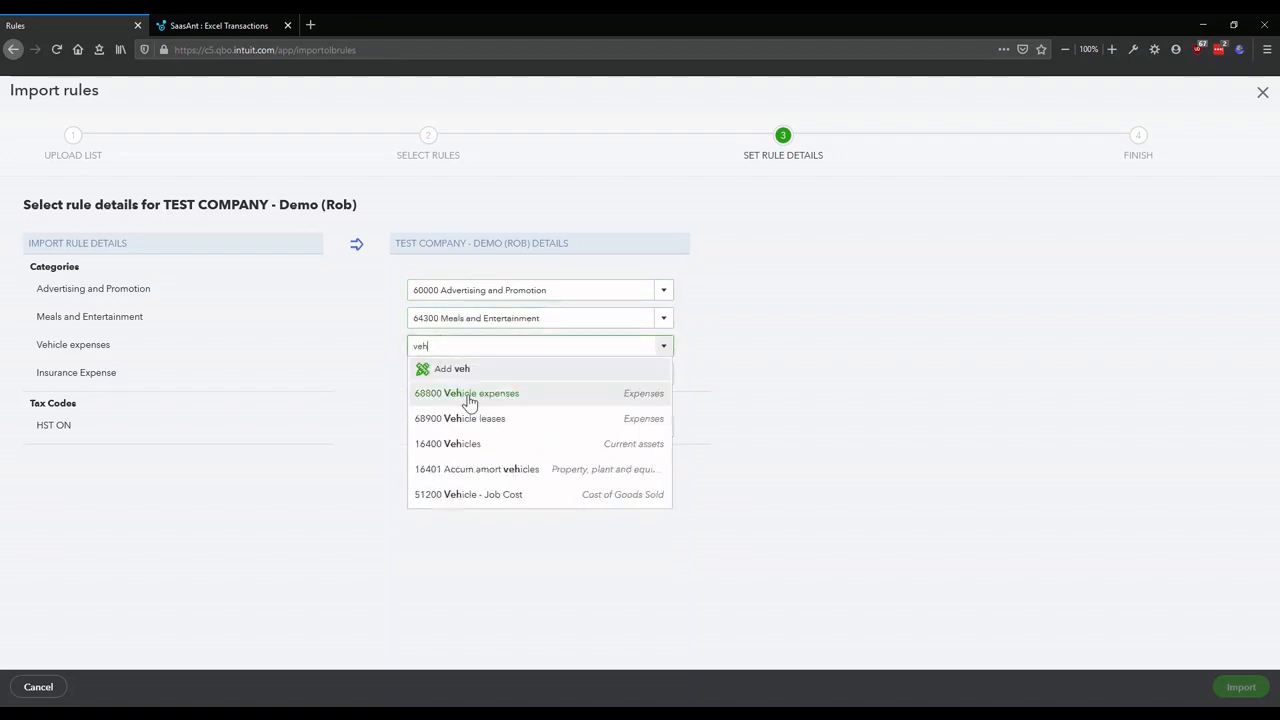
click(466, 396)
click(465, 373)
text(ur)
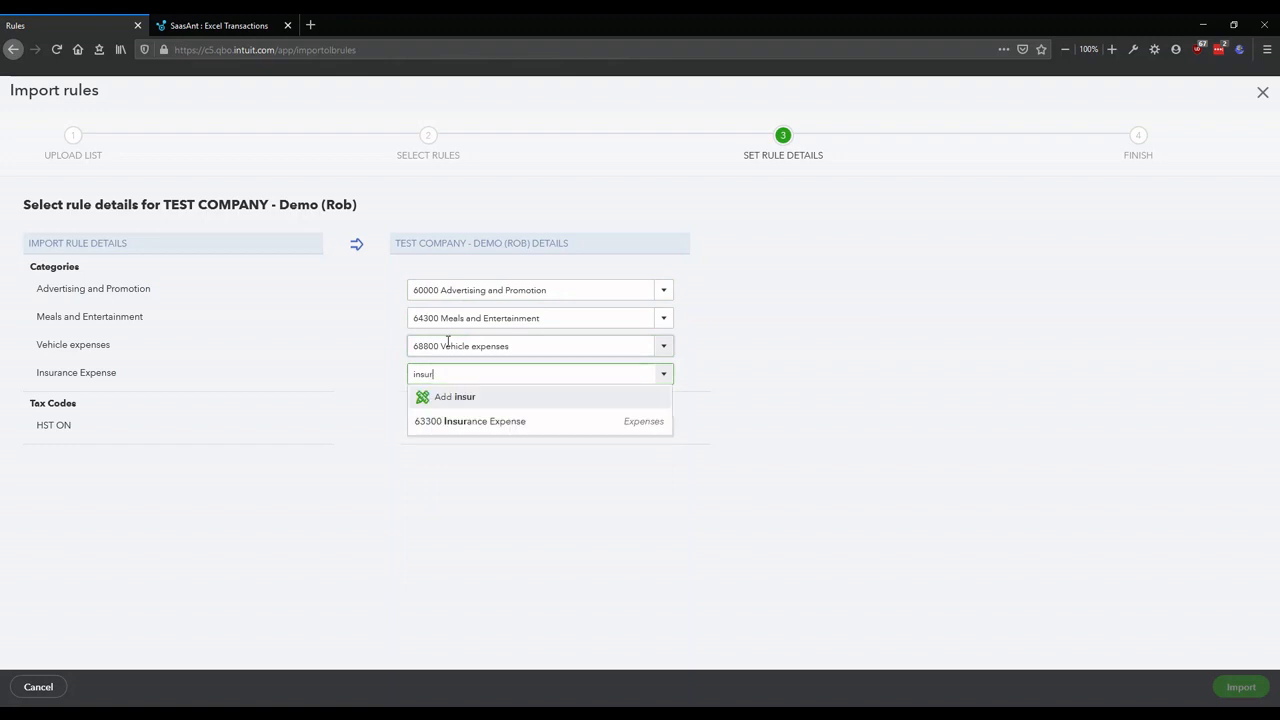
click(510, 421)
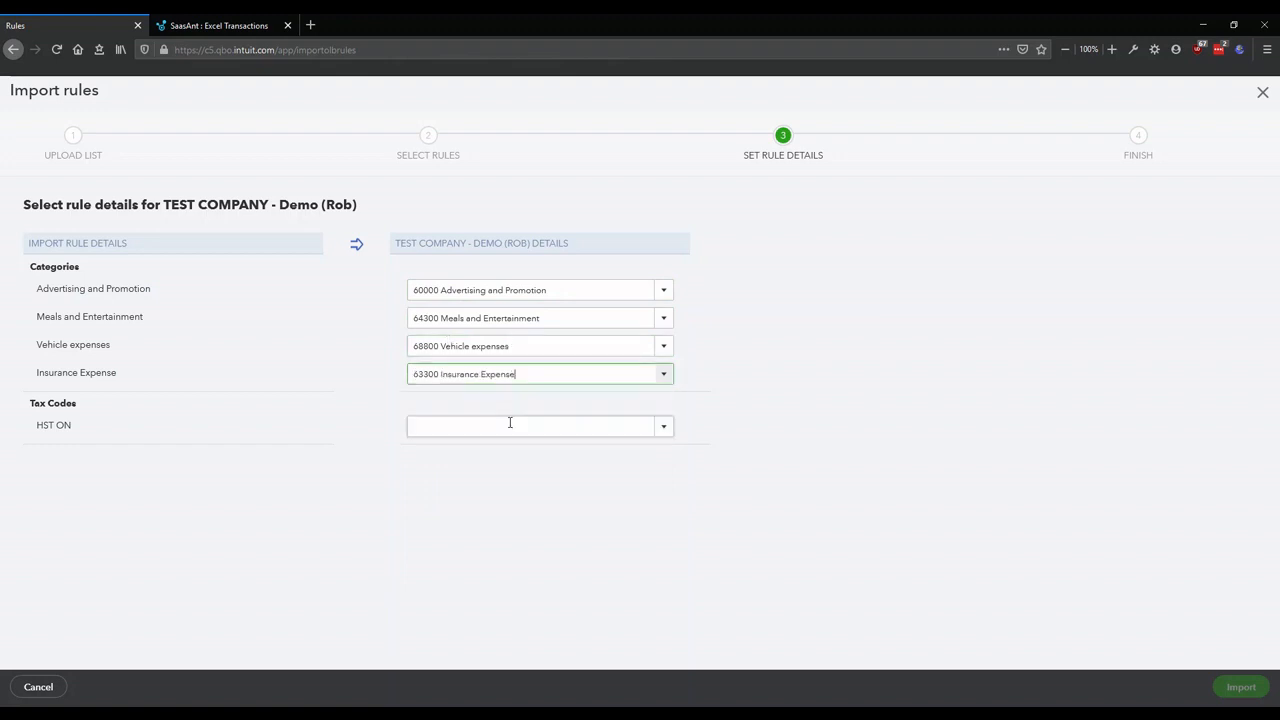
- Map the HST ON tax code to GST/PST BC and complete the rules import
click(496, 423)
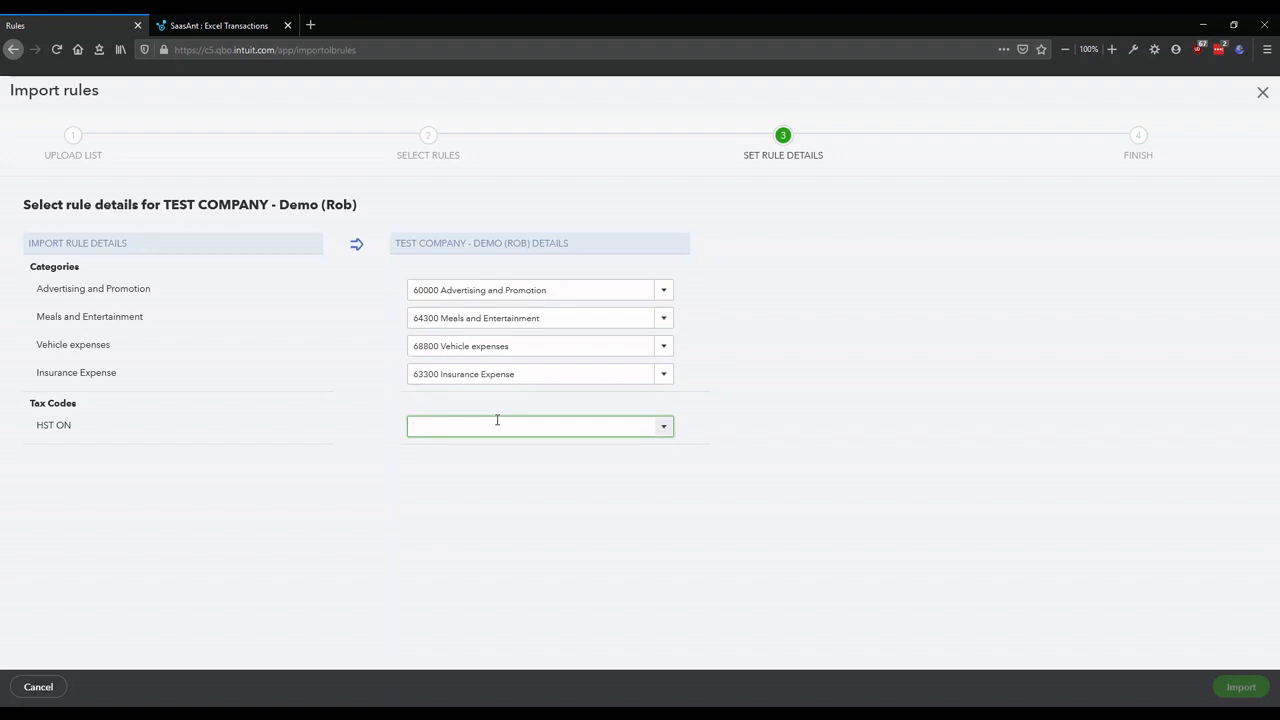
text(gst)
click(450, 495)
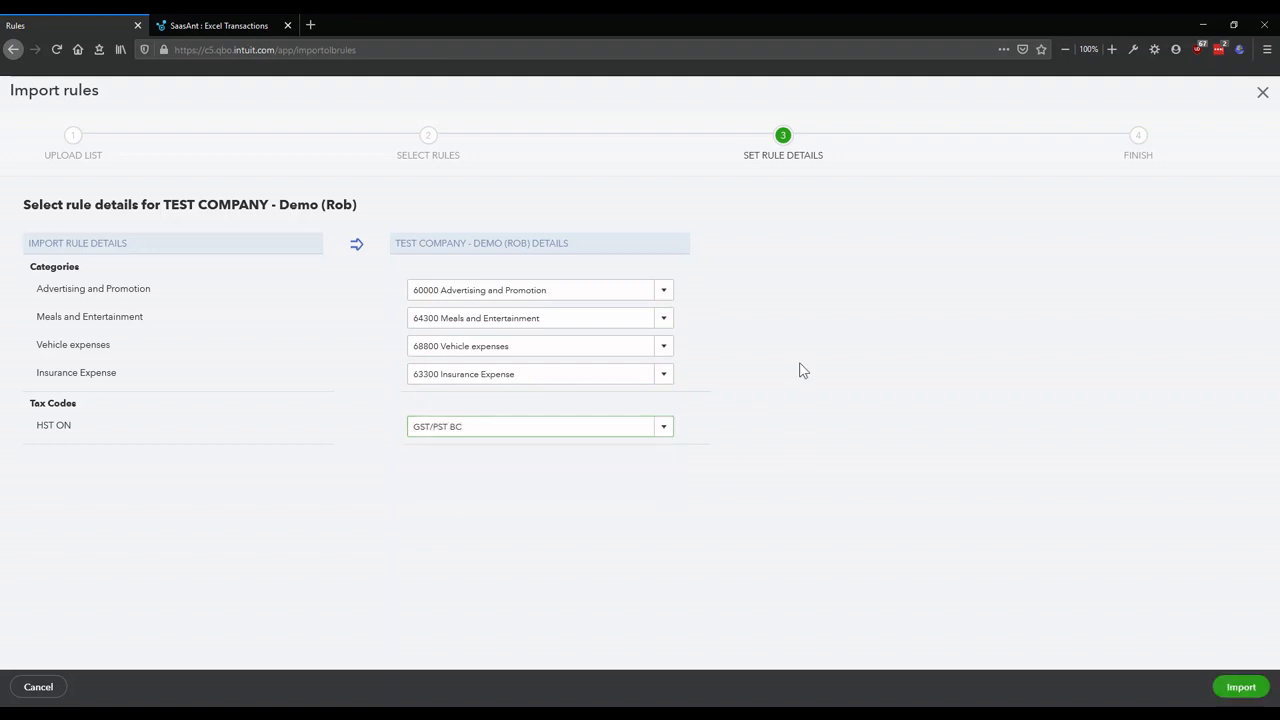
click(1238, 688)
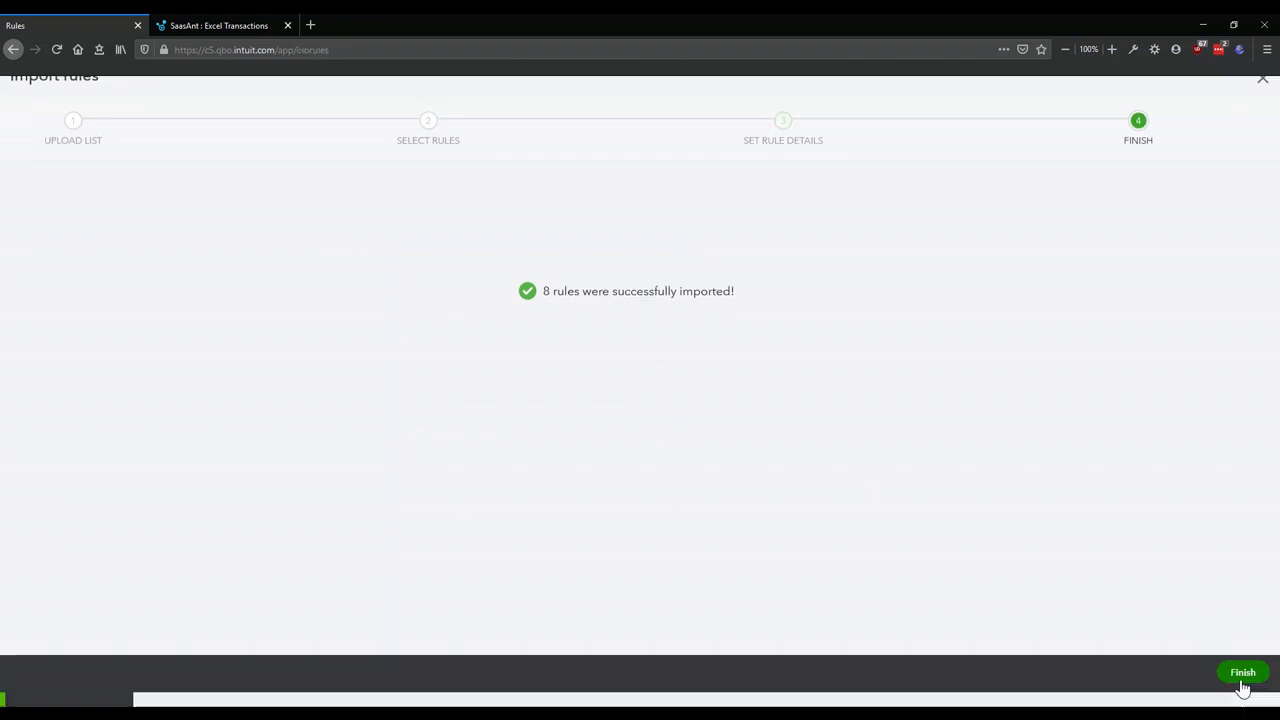
click(1241, 681)
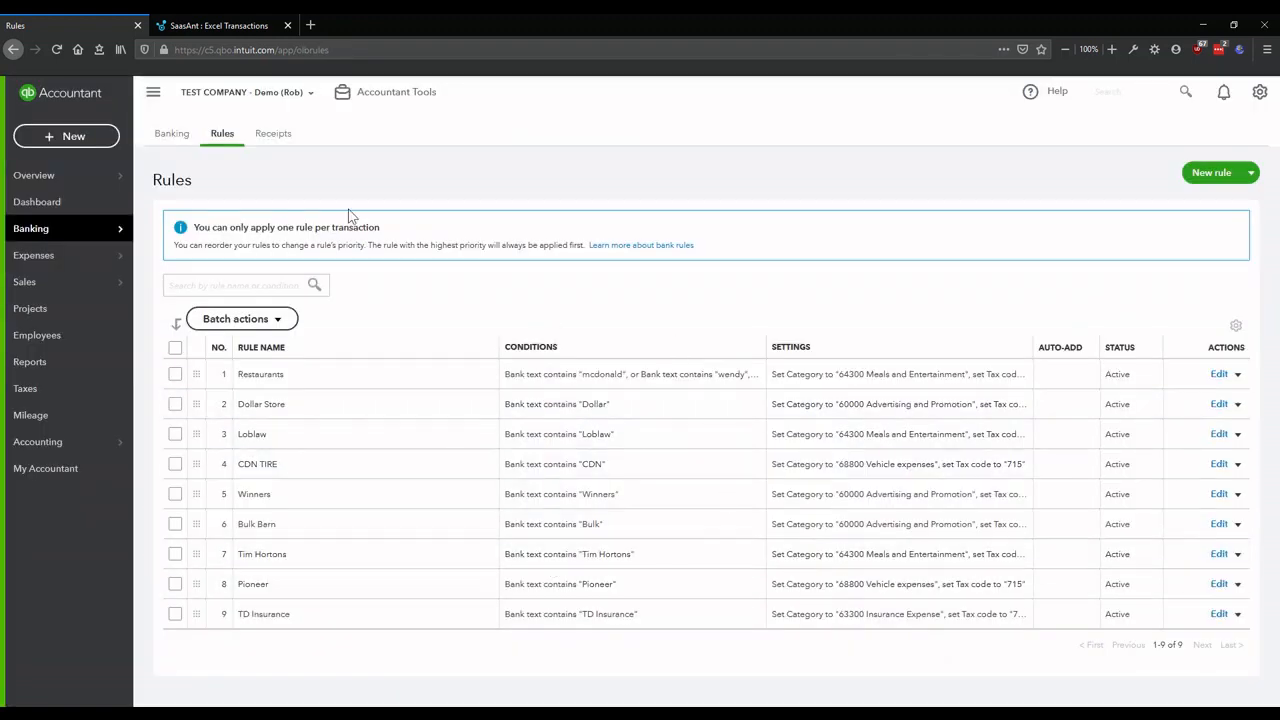
- Review the rule-recognized transactions in BMO and in TD Bank Chequing with the imported rules applied
click(178, 135)
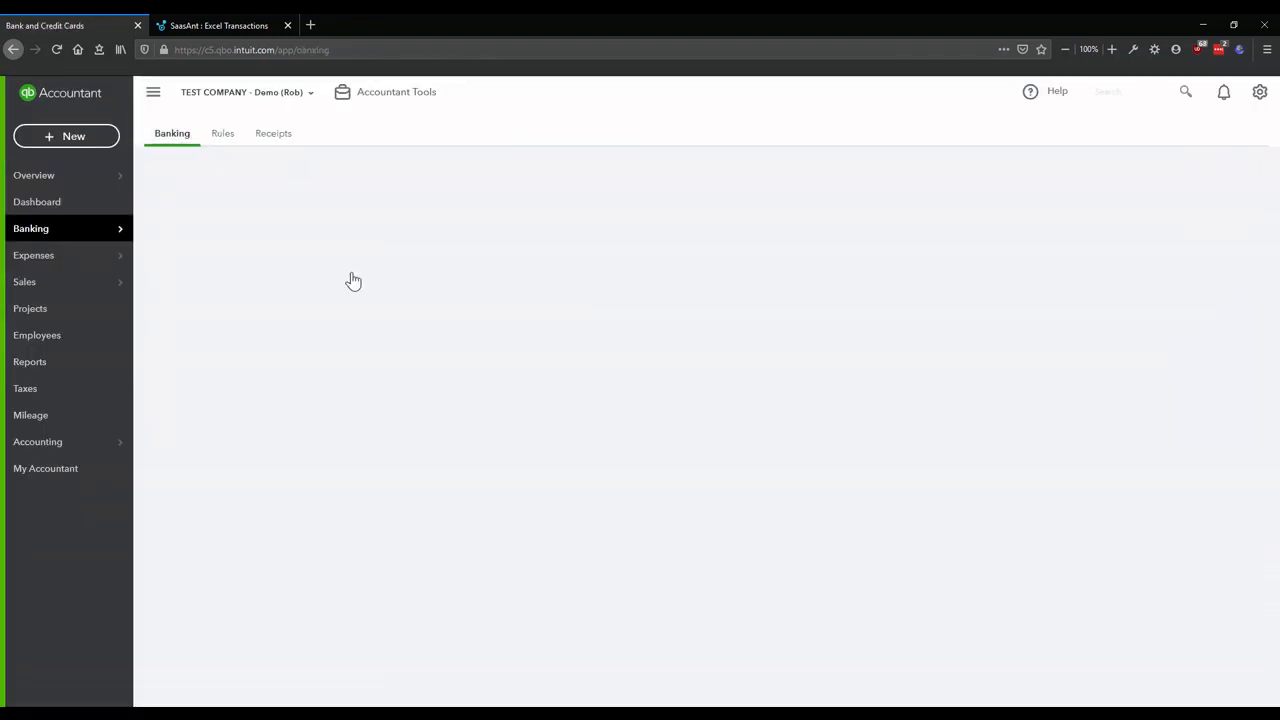
click(516, 430)
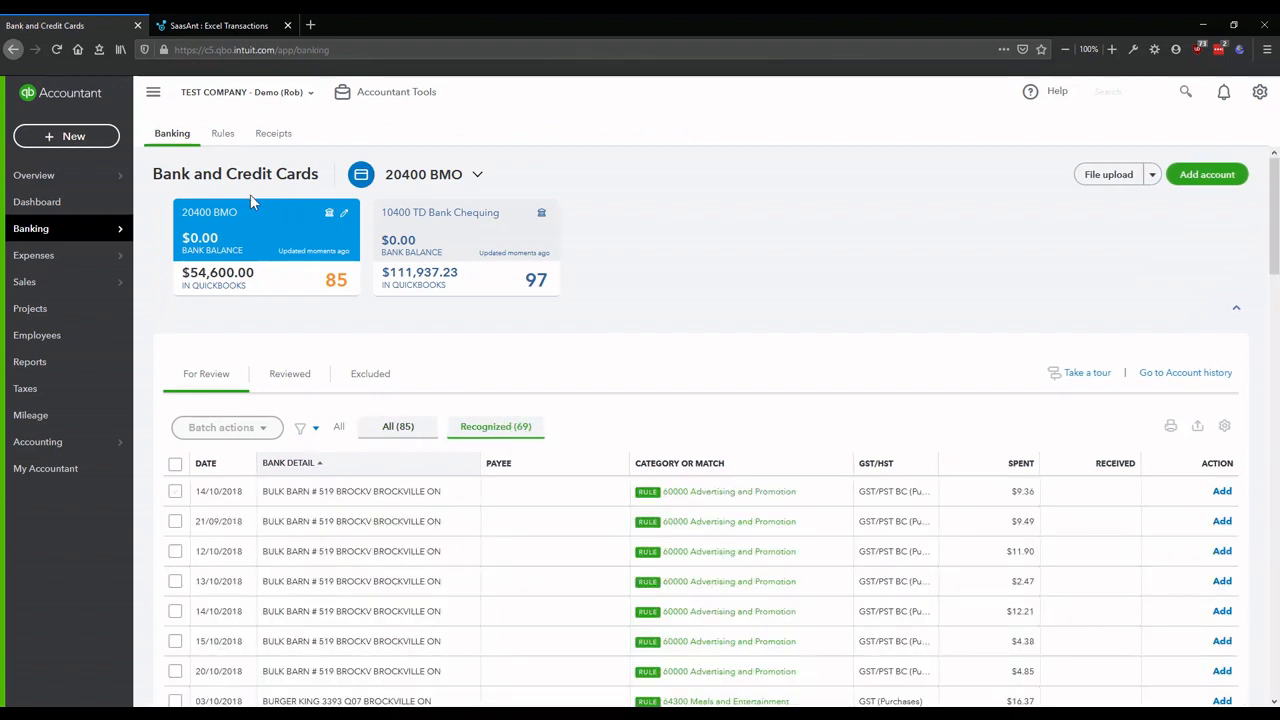
click(484, 273)
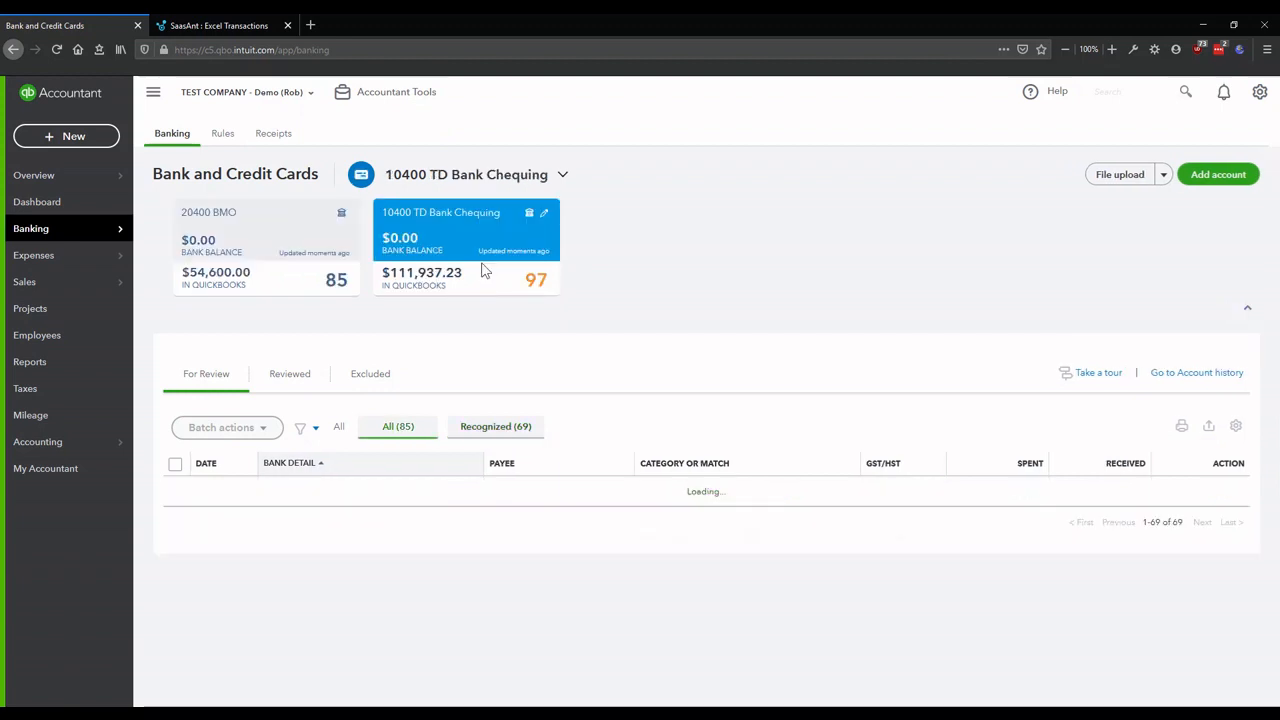
click(537, 430)
scroll(691, 386, down, 1)
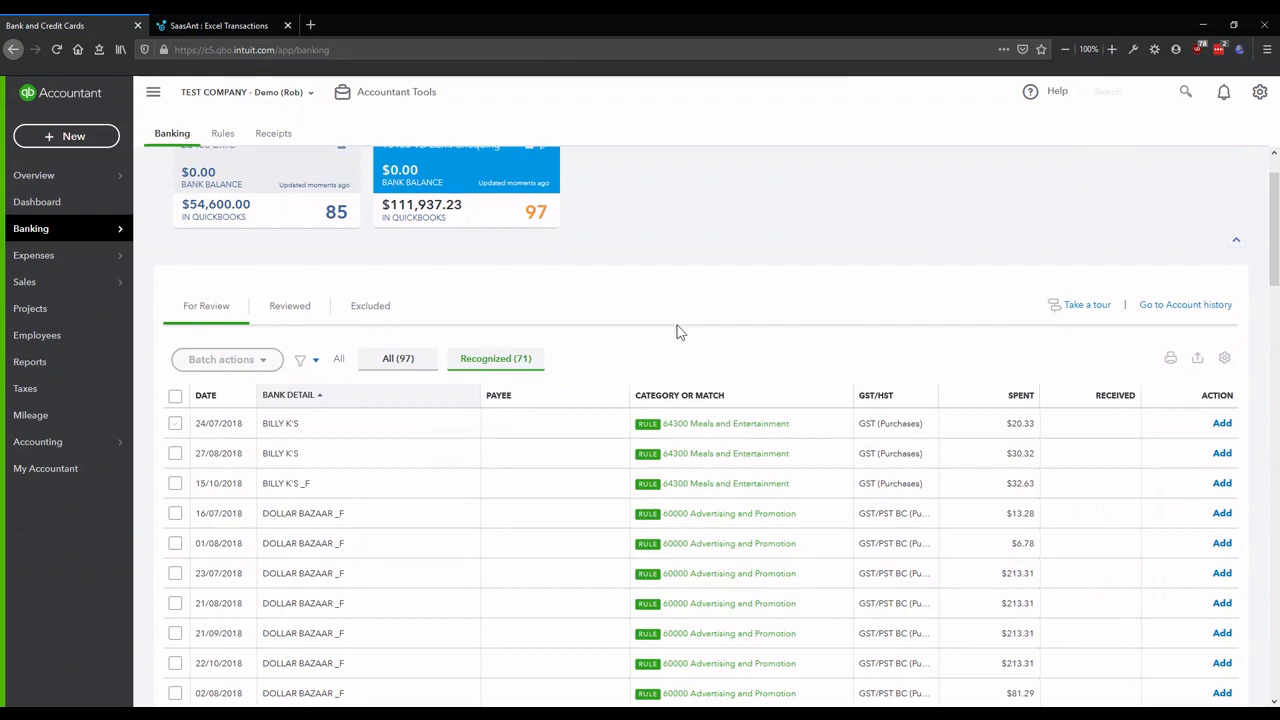
scroll(677, 325, down, 1)
scroll(654, 268, up, 2)
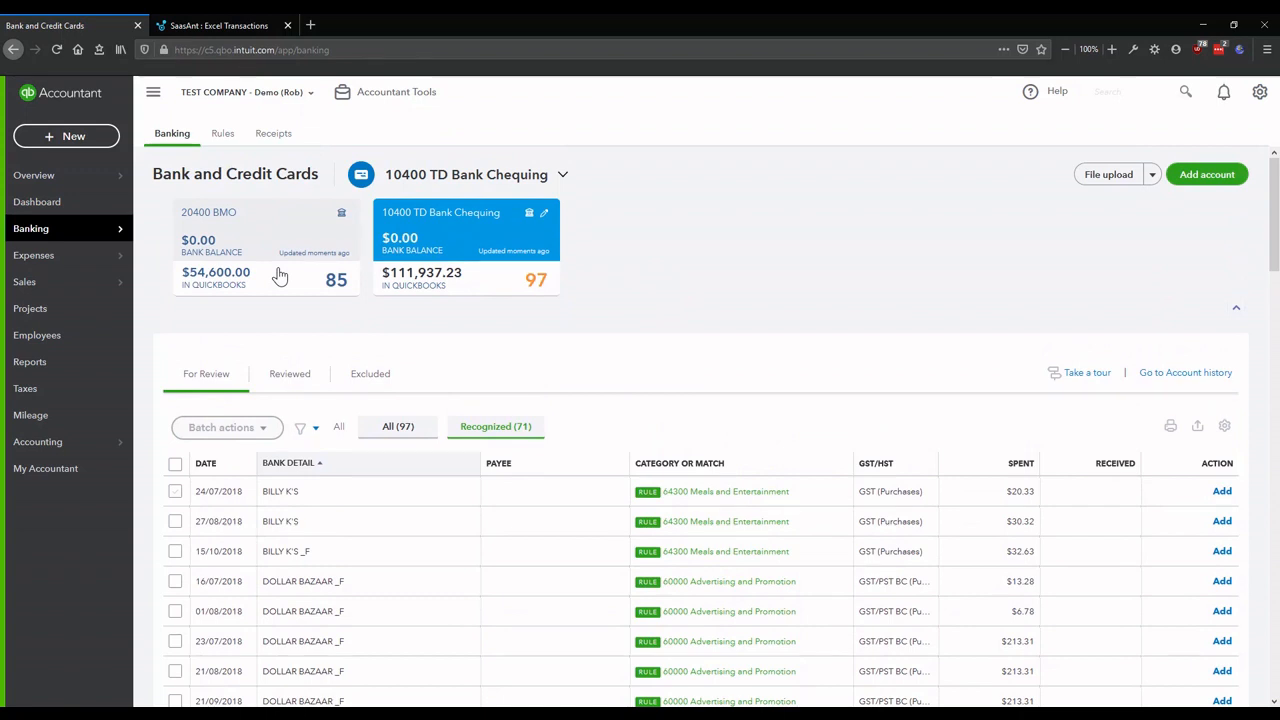
- Look through BMO's recognized transactions and expand the CDN TIRE GASBAR transaction dated 06/10/2018 to examine its details
click(254, 279)
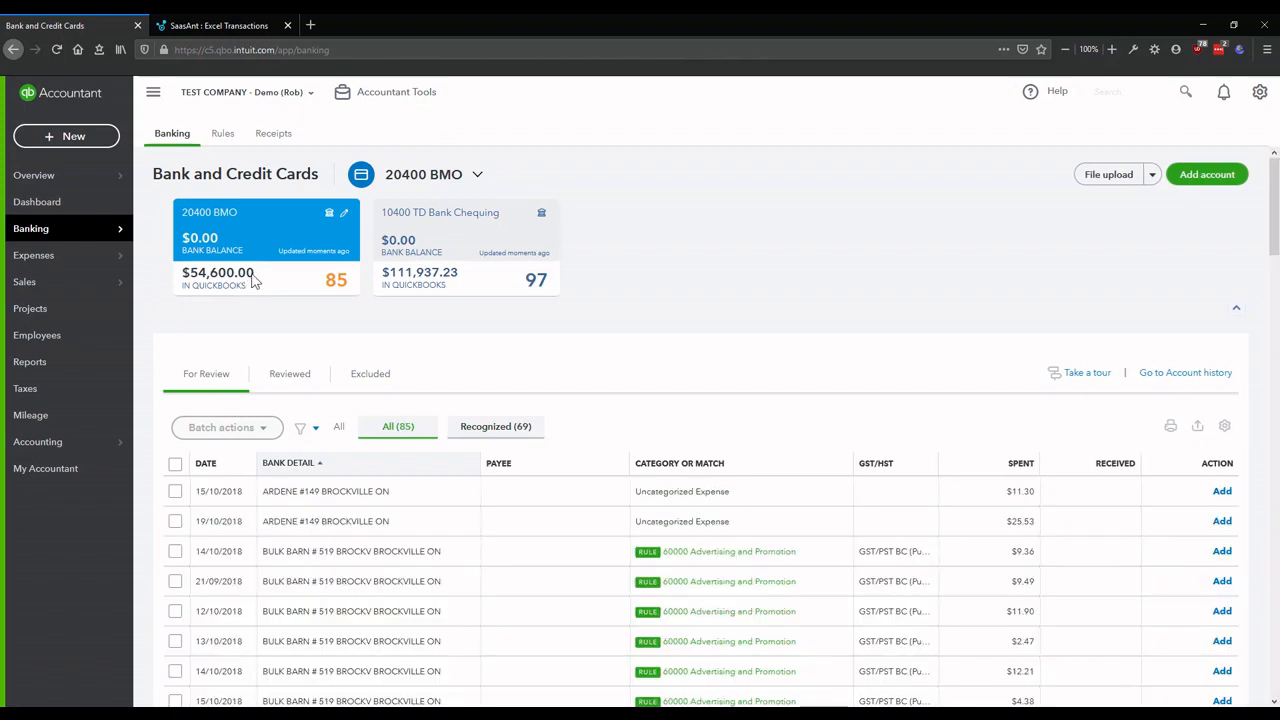
click(492, 428)
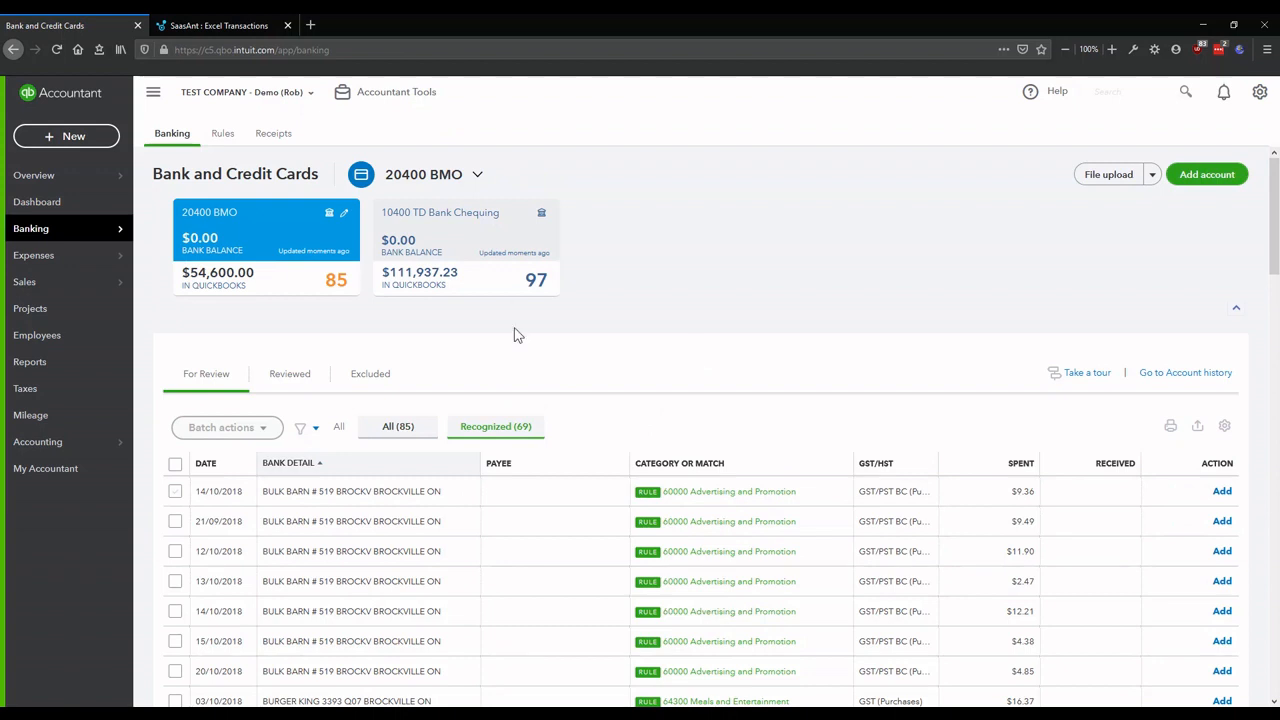
scroll(590, 360, down, 1)
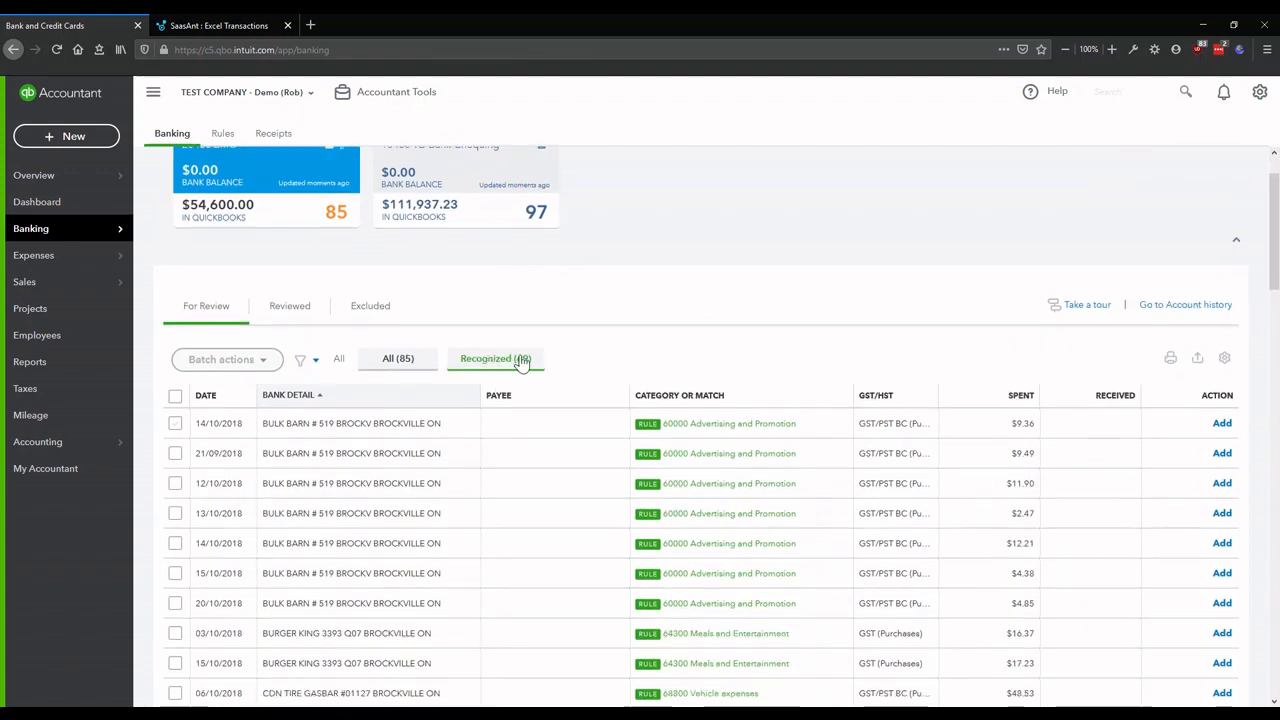
scroll(620, 364, down, 1)
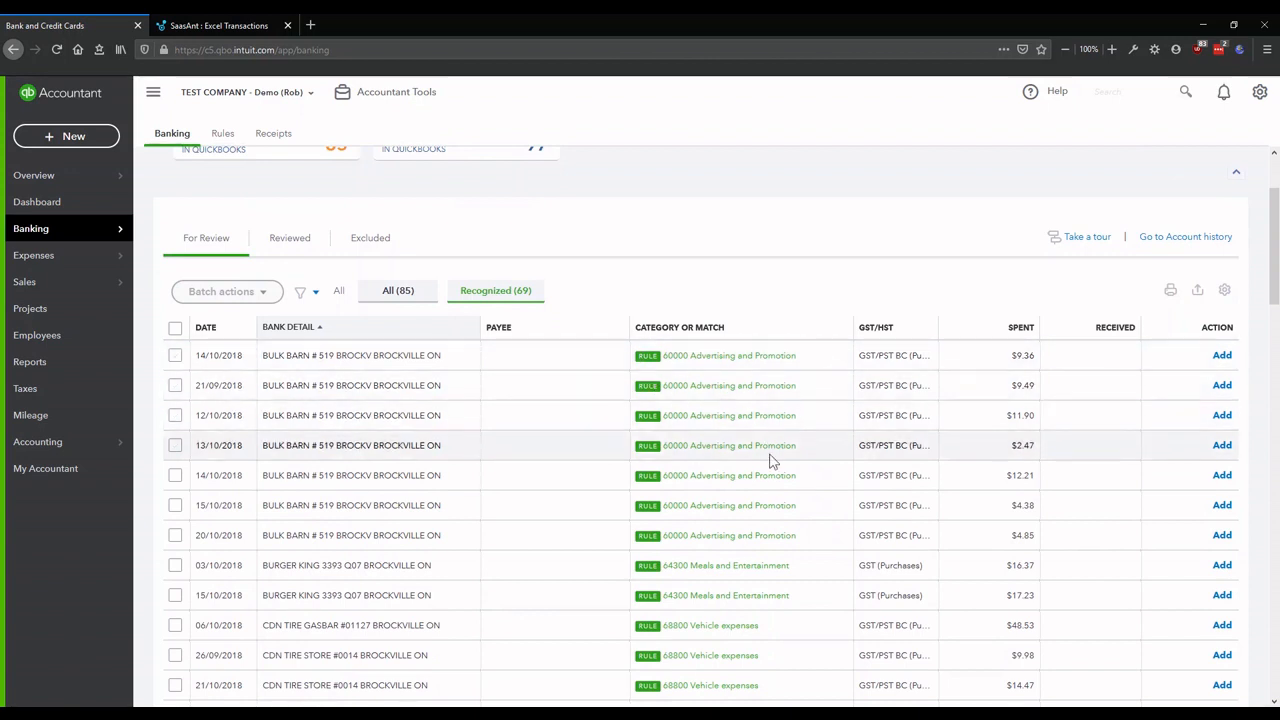
scroll(469, 509, down, 3)
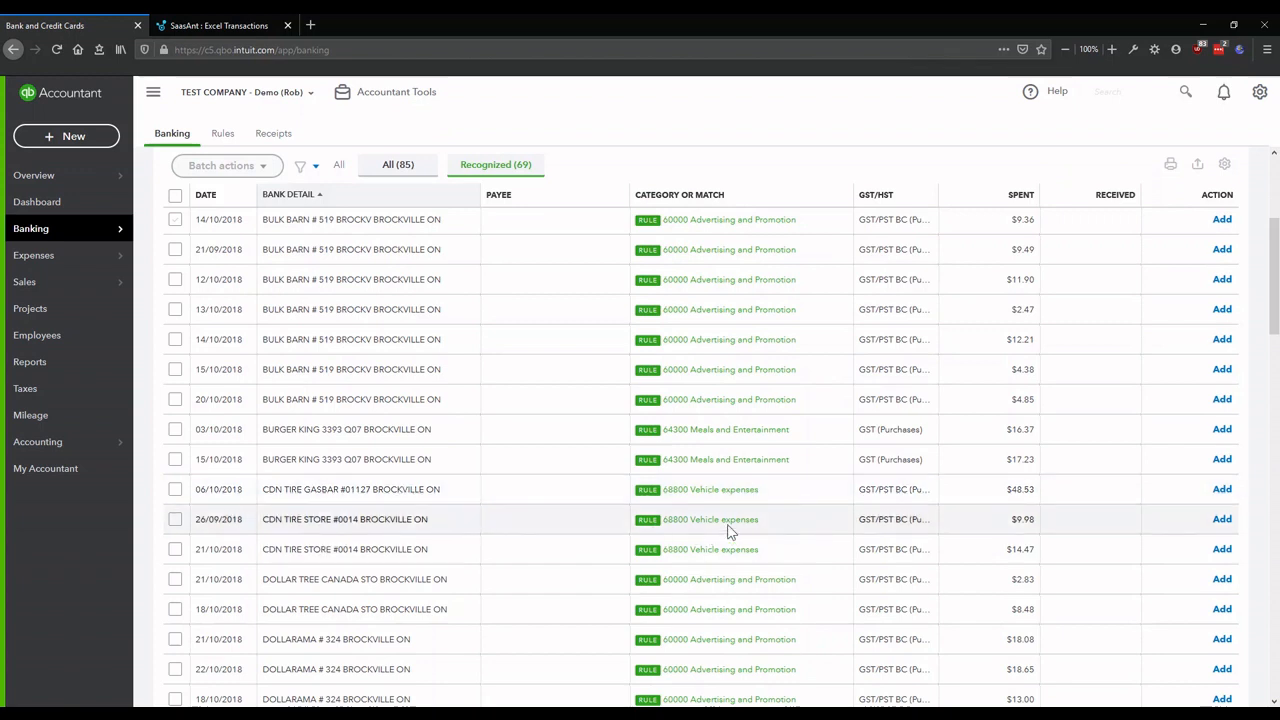
click(460, 505)
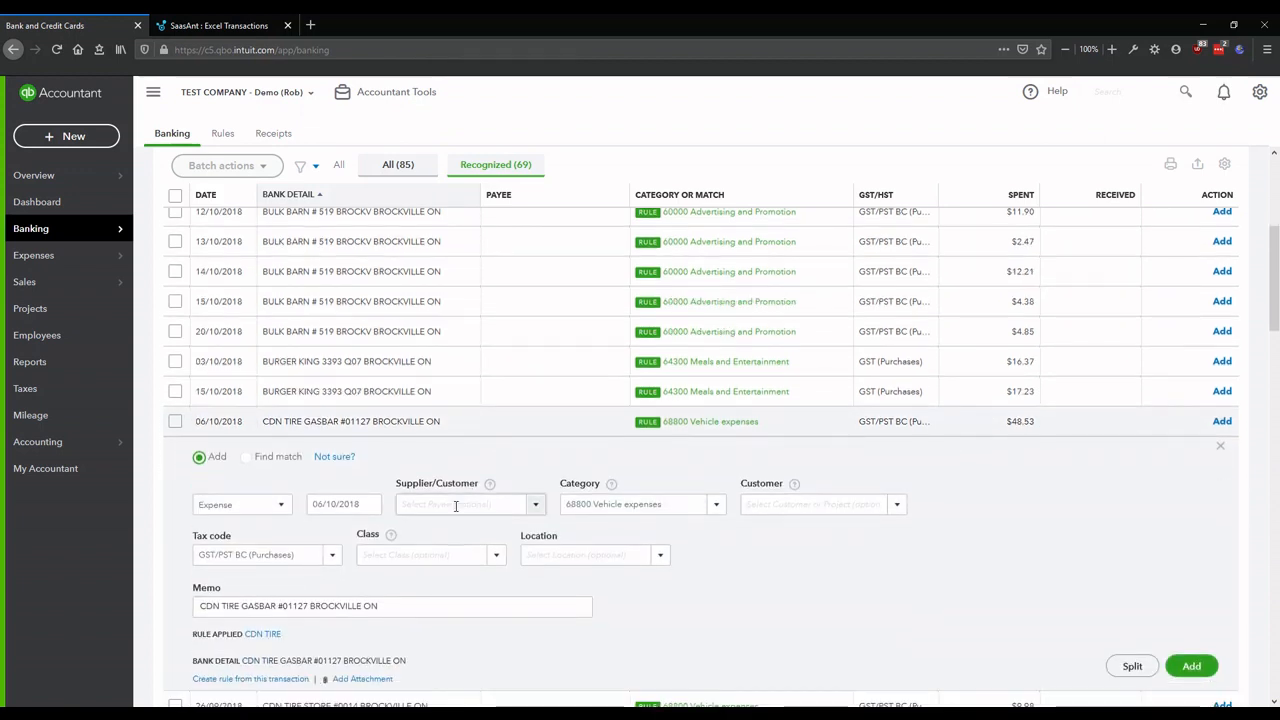
scroll(395, 598, down, 1)
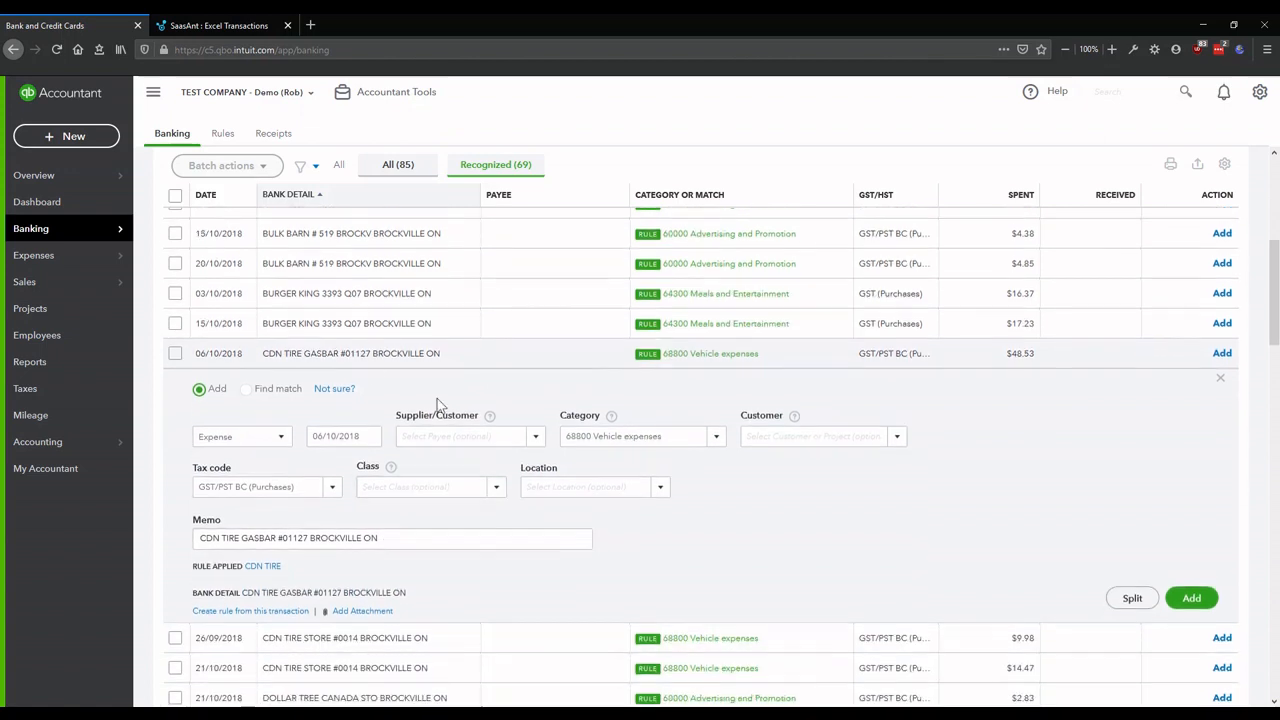
- Edit the bank text condition of the CDN TIRE rule applied to the expanded transaction and save the rule
click(264, 567)
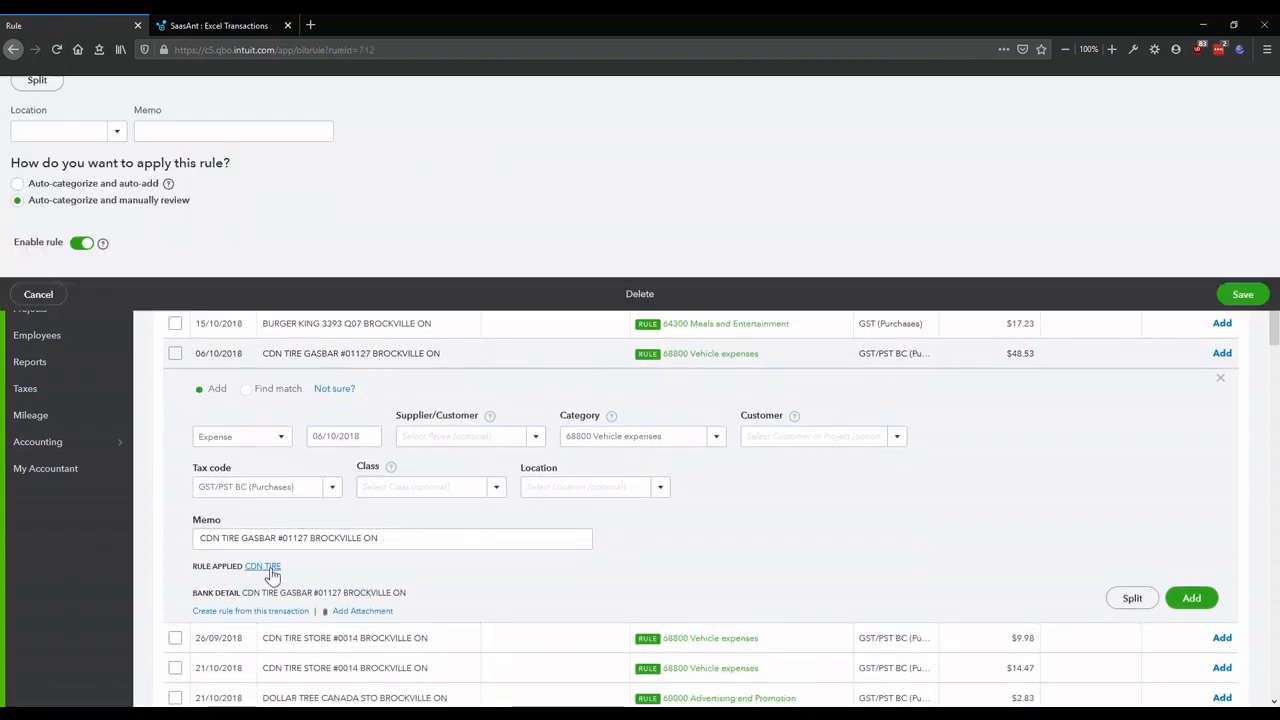
click(306, 268)
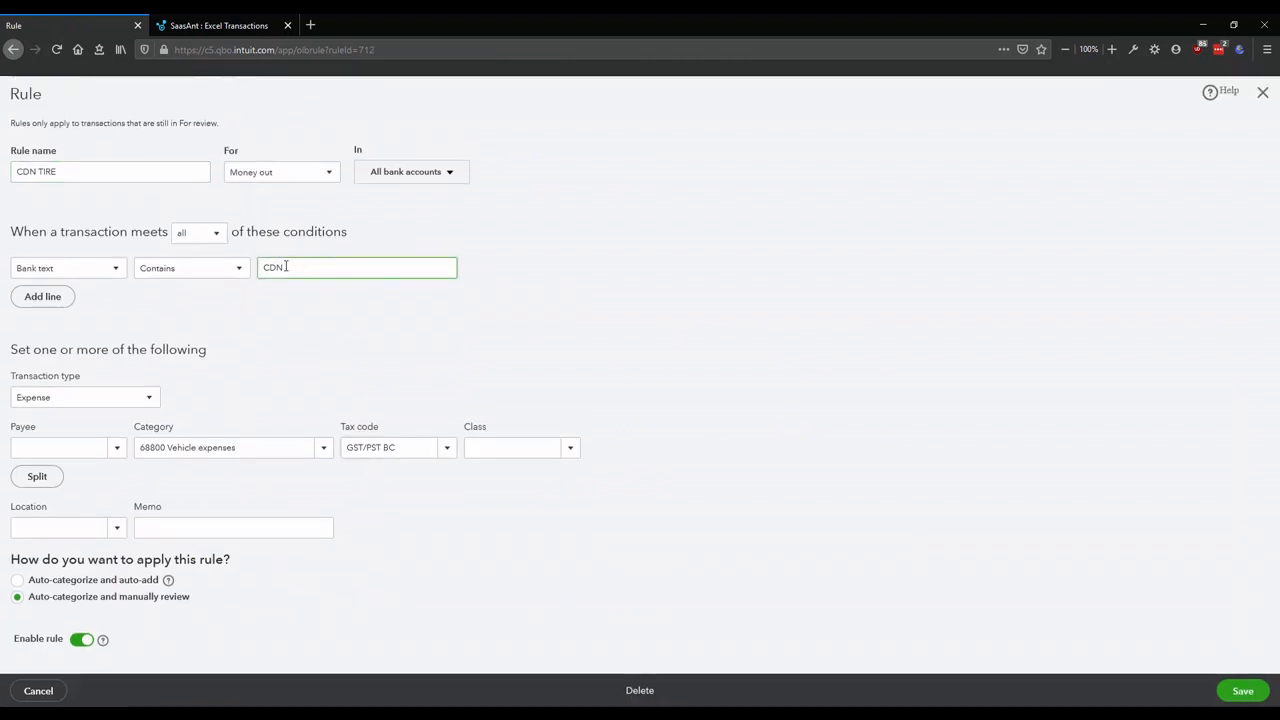
drag(292, 268, 262, 270)
click(302, 268)
click(546, 292)
click(1240, 690)
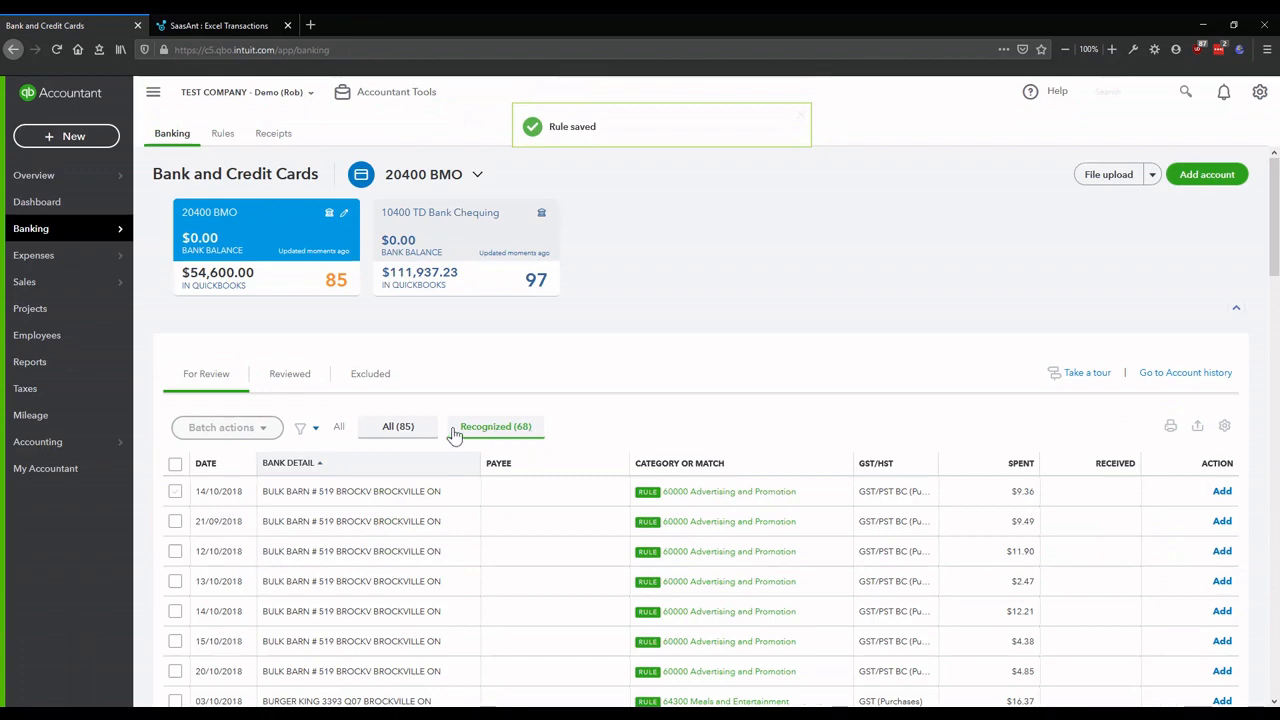
- Expand the uncategorized CDN TIRE GASBAR transaction dated 06/10/2018 among all BMO transactions and start a rule from it
click(410, 428)
scroll(644, 424, down, 4)
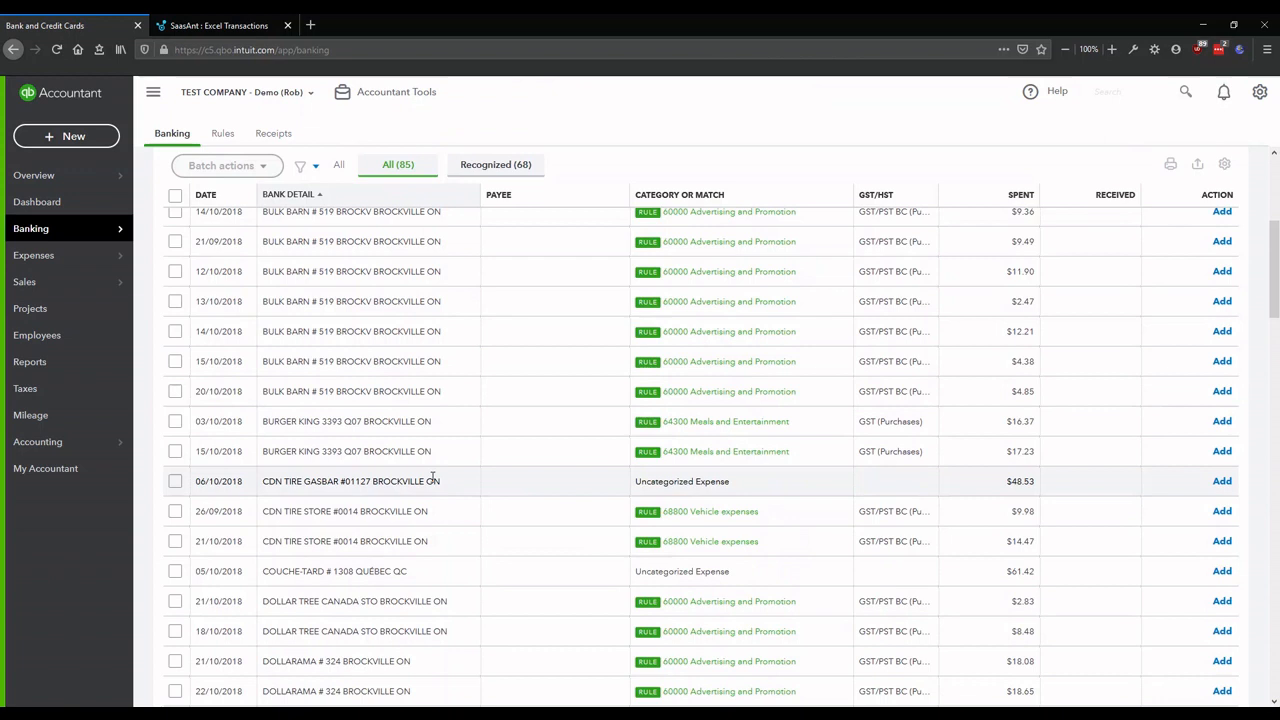
click(406, 487)
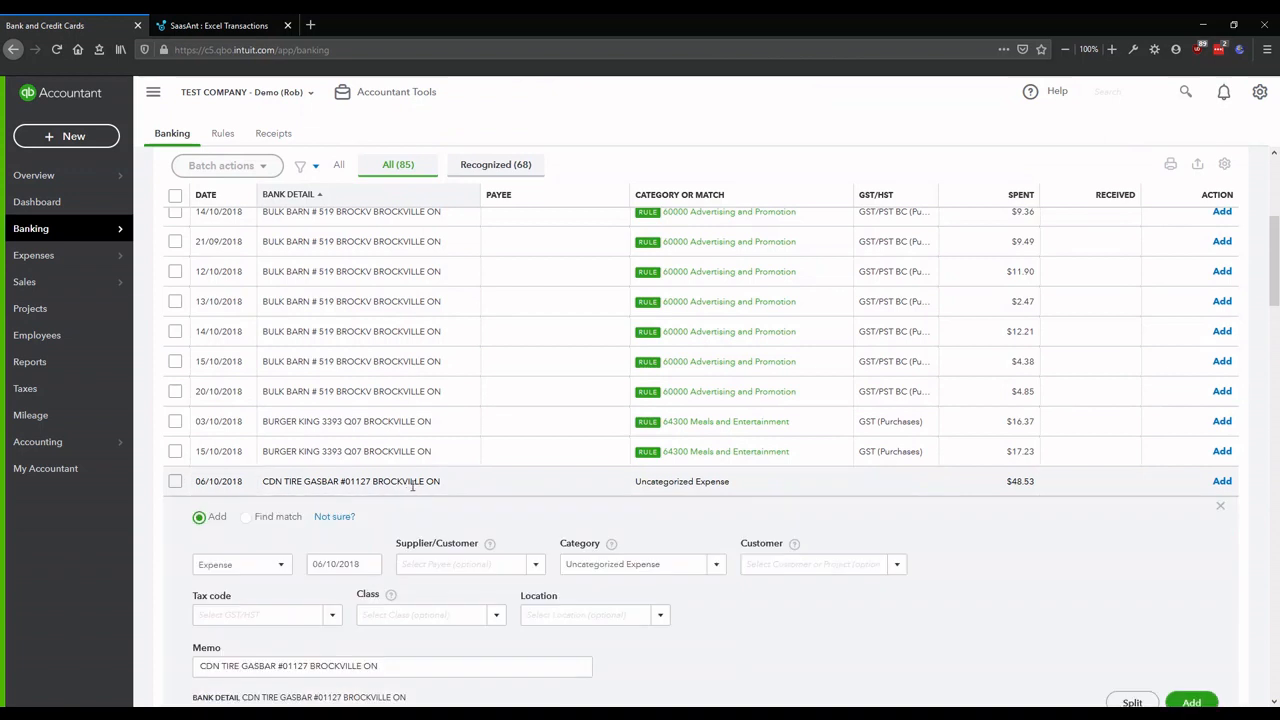
scroll(470, 475, down, 2)
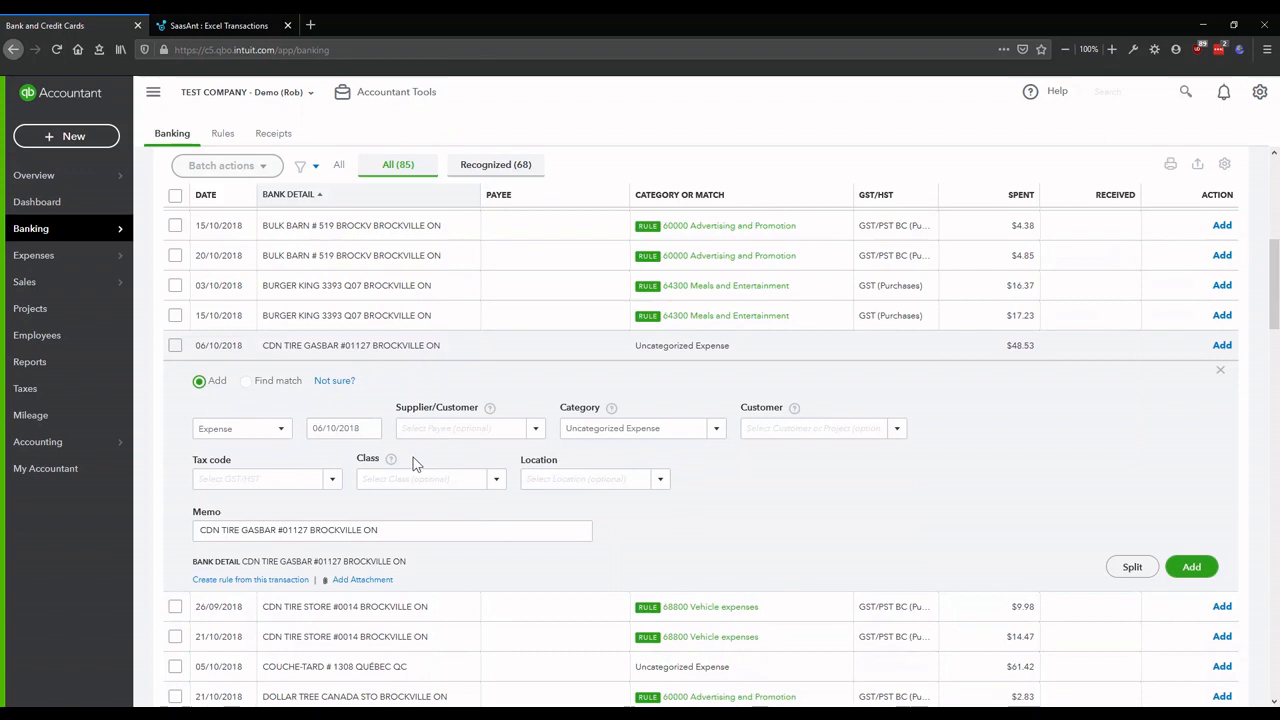
click(250, 579)
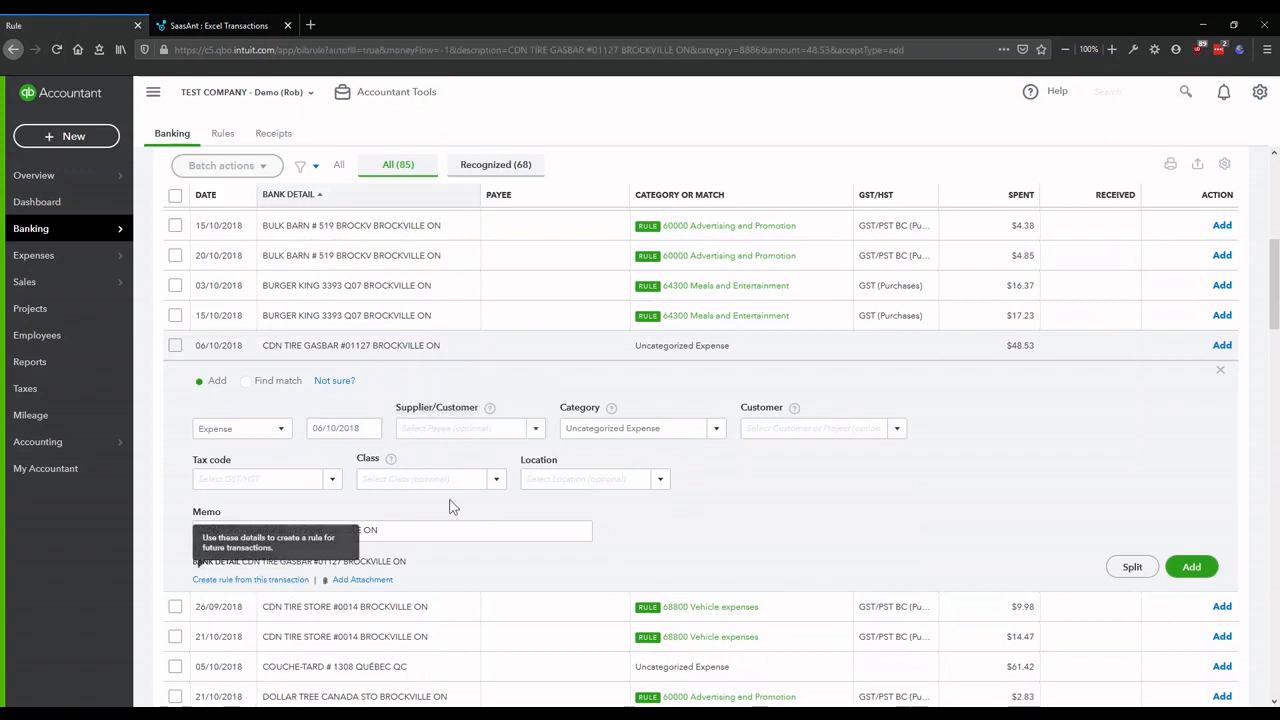
- Name the rule Gas Stations, with a second bank text condition line and matching on any of the conditions
click(60, 268)
click(55, 291)
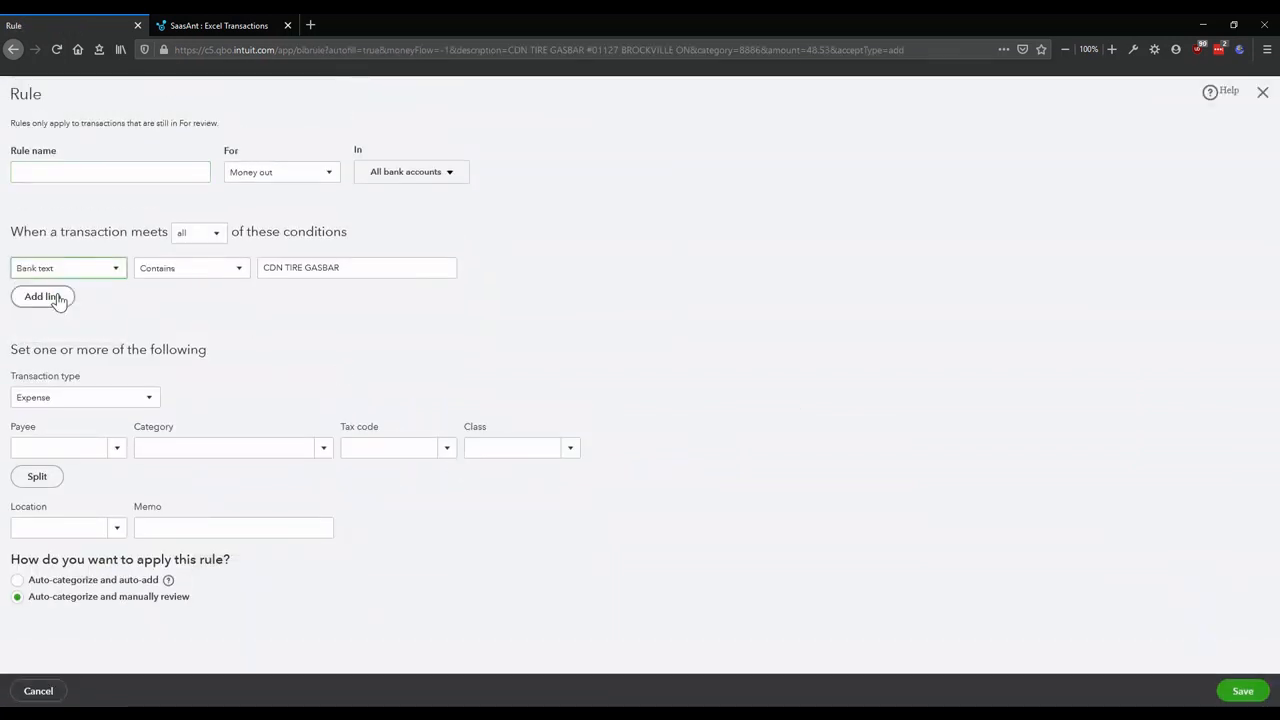
click(42, 298)
click(74, 168)
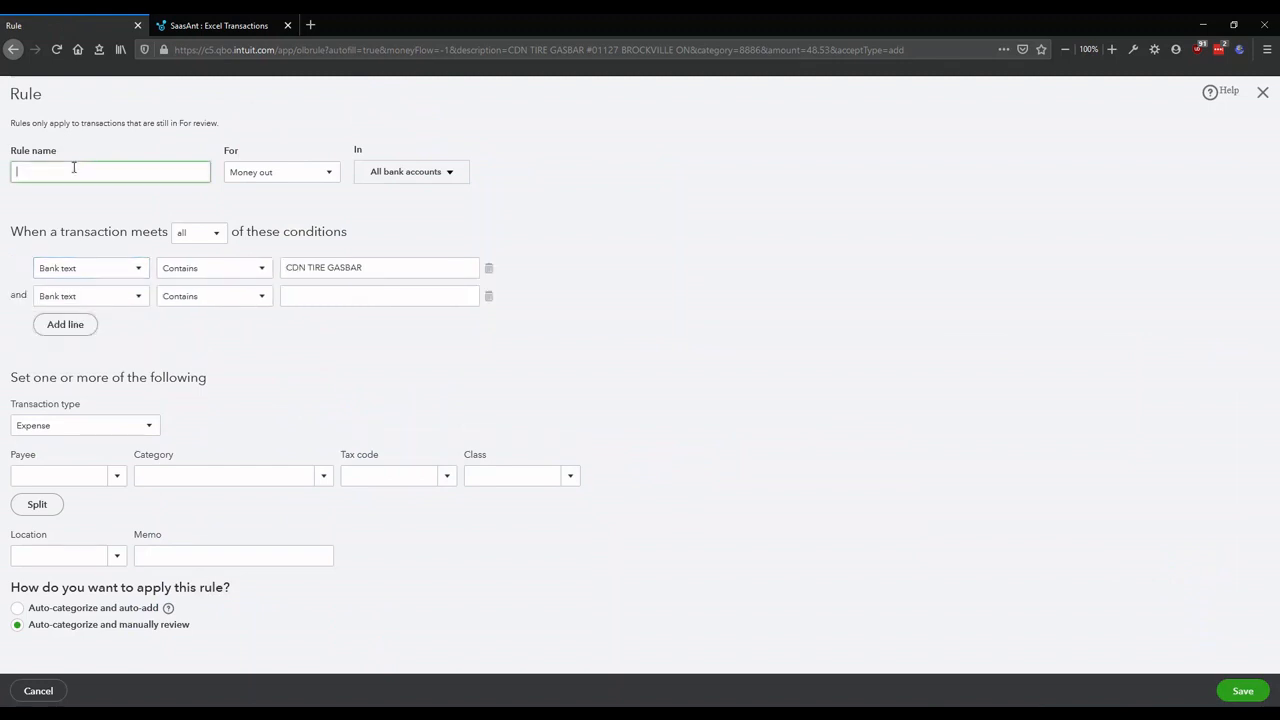
text(Gas Stations)
click(198, 235)
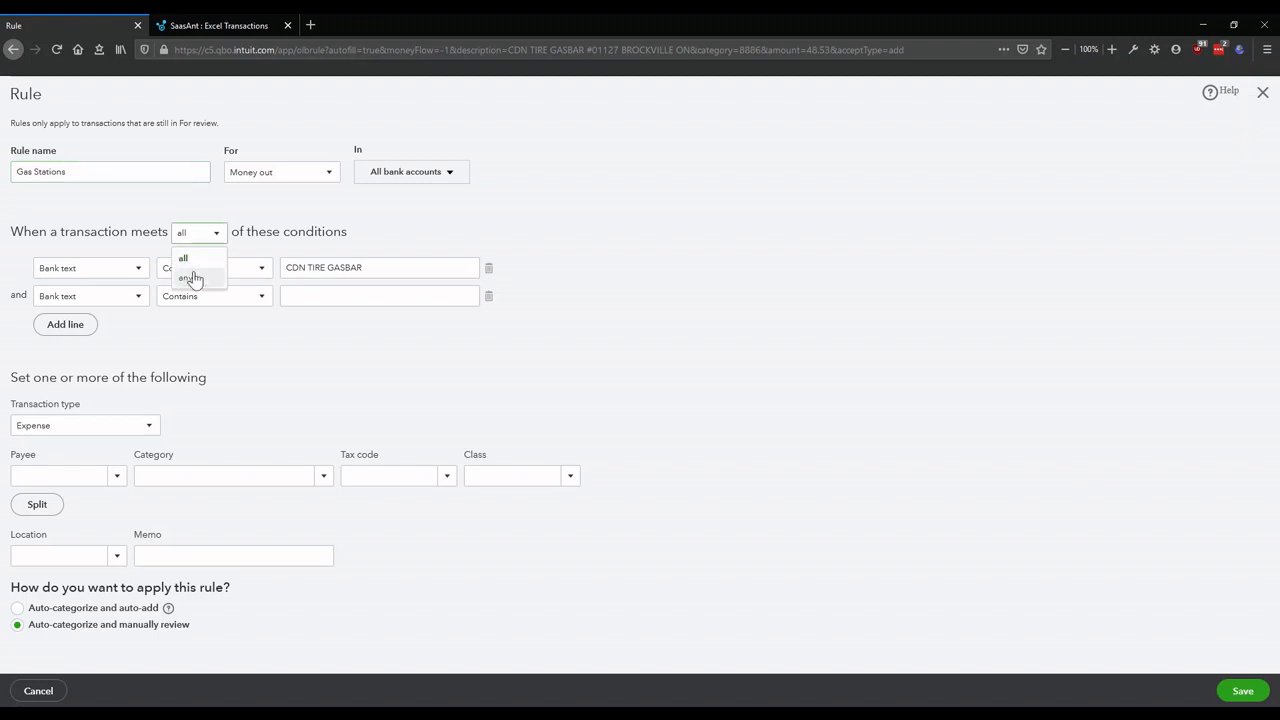
click(191, 277)
- Fill in further bank text conditions containing chevron, petro and esso for the Gas Stations rule
click(307, 298)
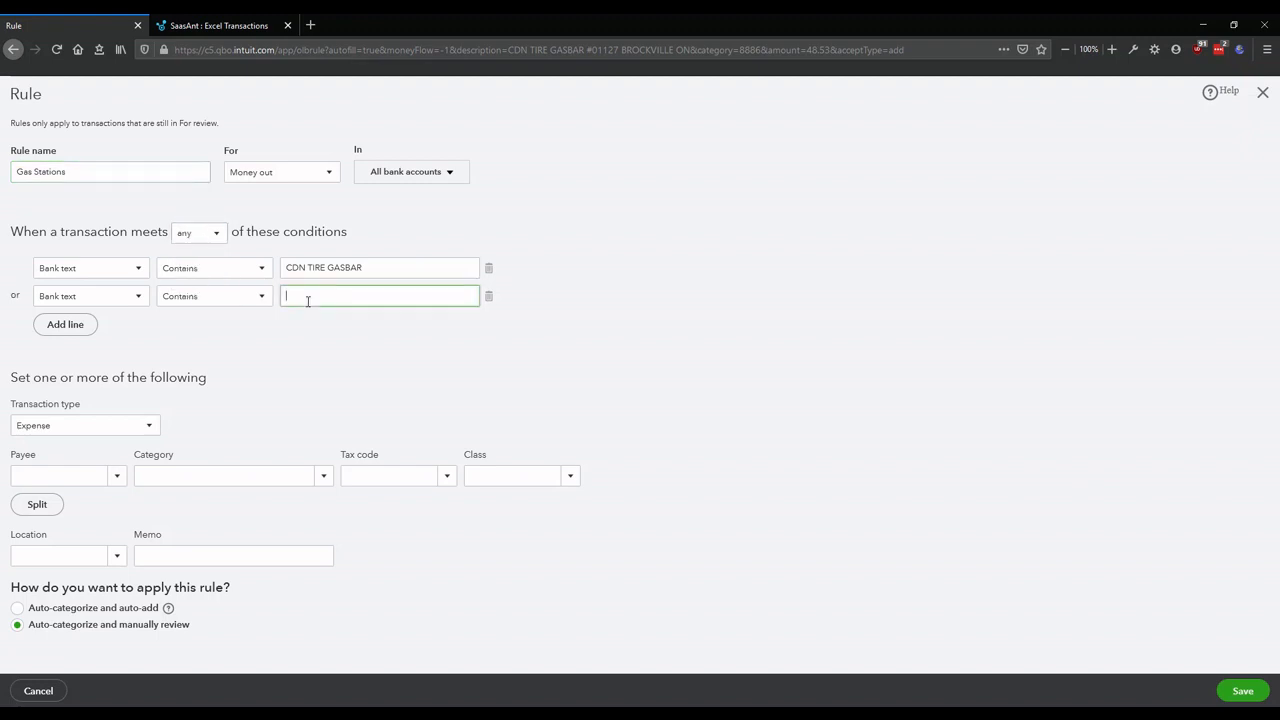
text(chevron)
click(75, 325)
text(petro)
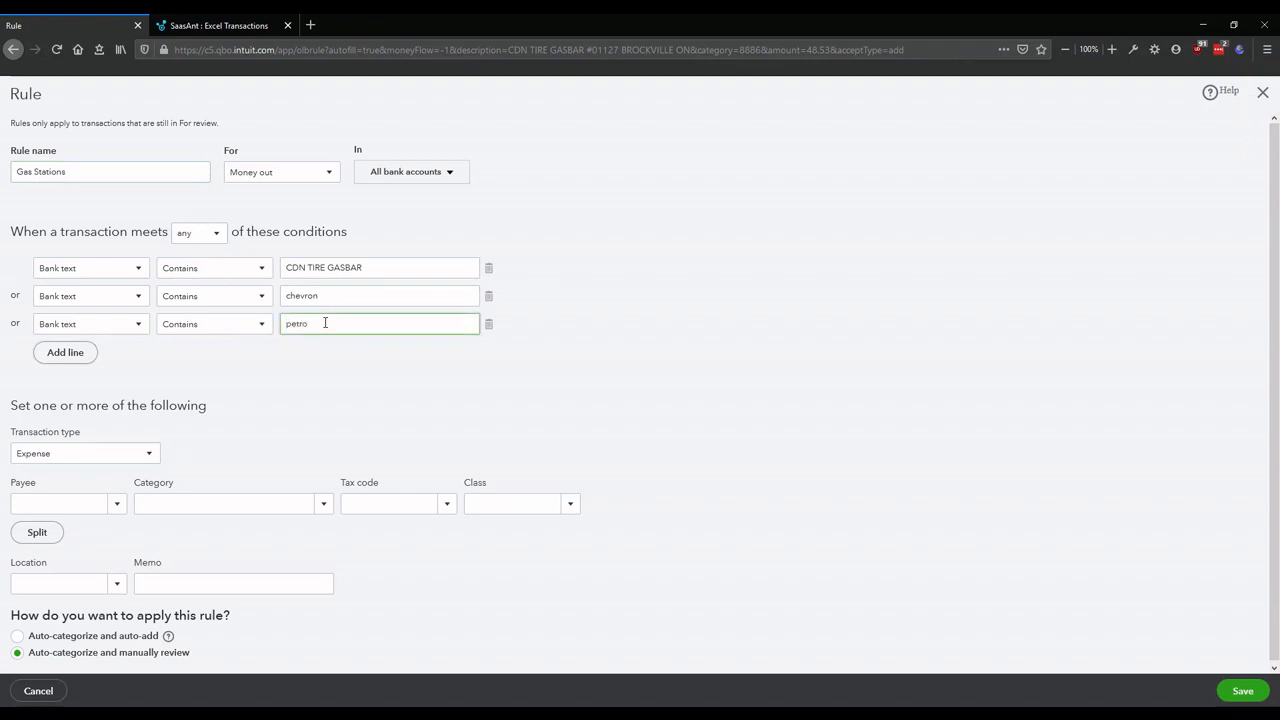
click(65, 352)
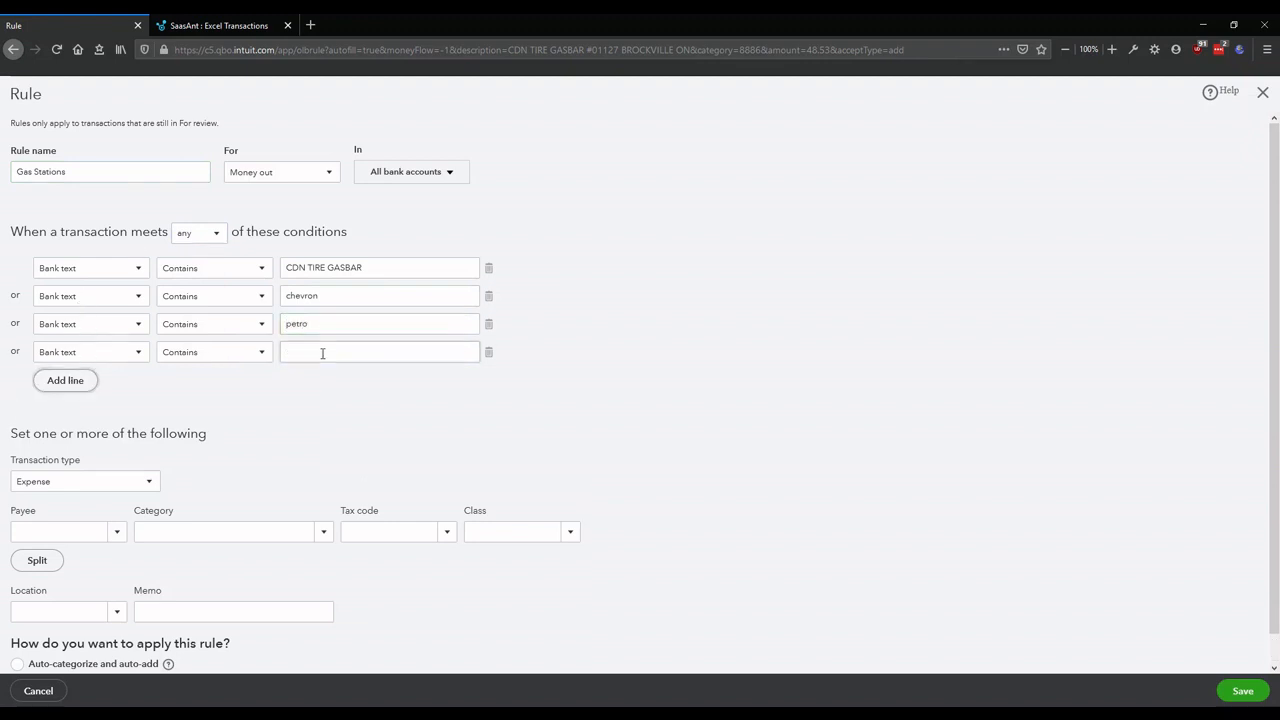
text(esso)
- Start a new Fuel expense account from the rule's category and set its detail type to Auto
click(205, 541)
text(Fu)
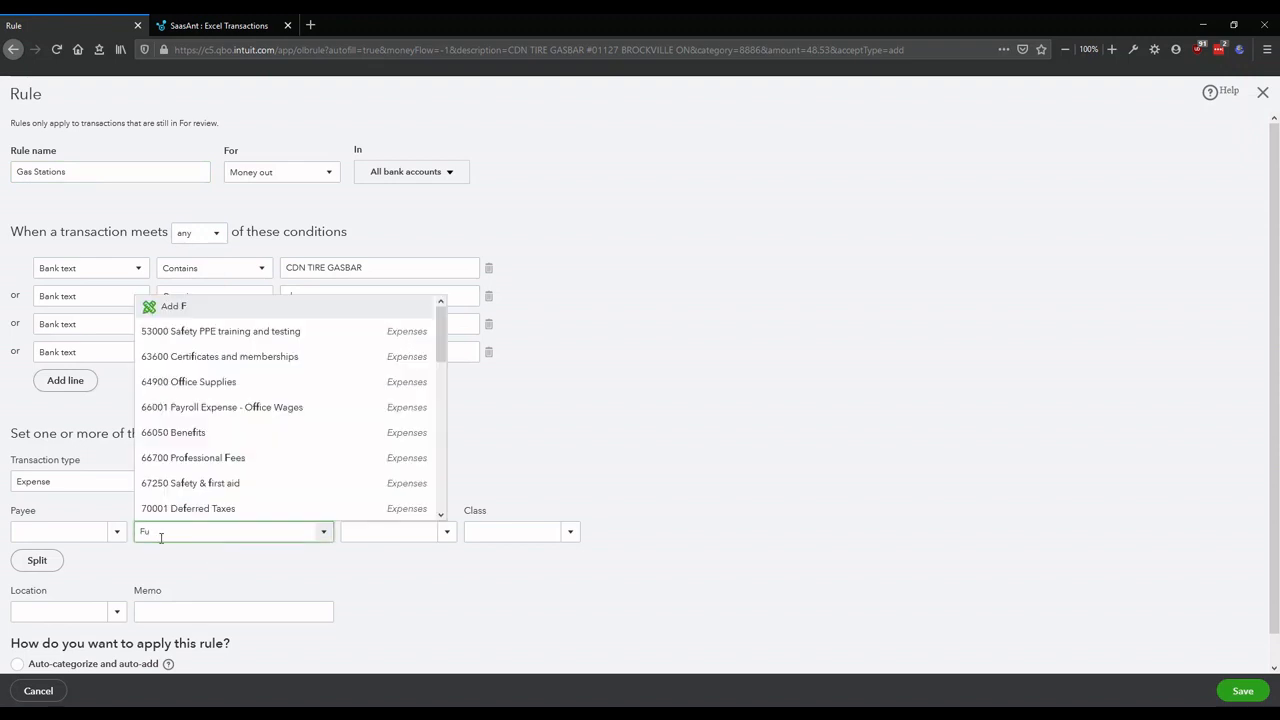
text(el)
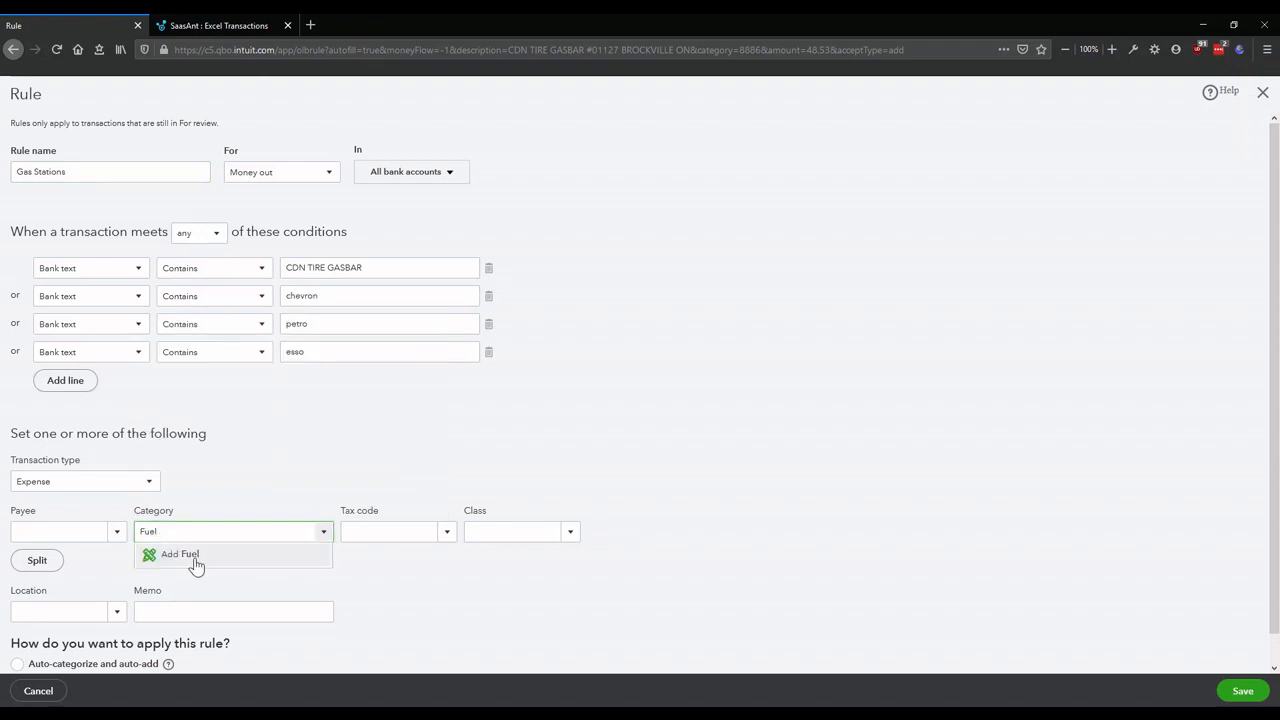
click(190, 556)
click(552, 293)
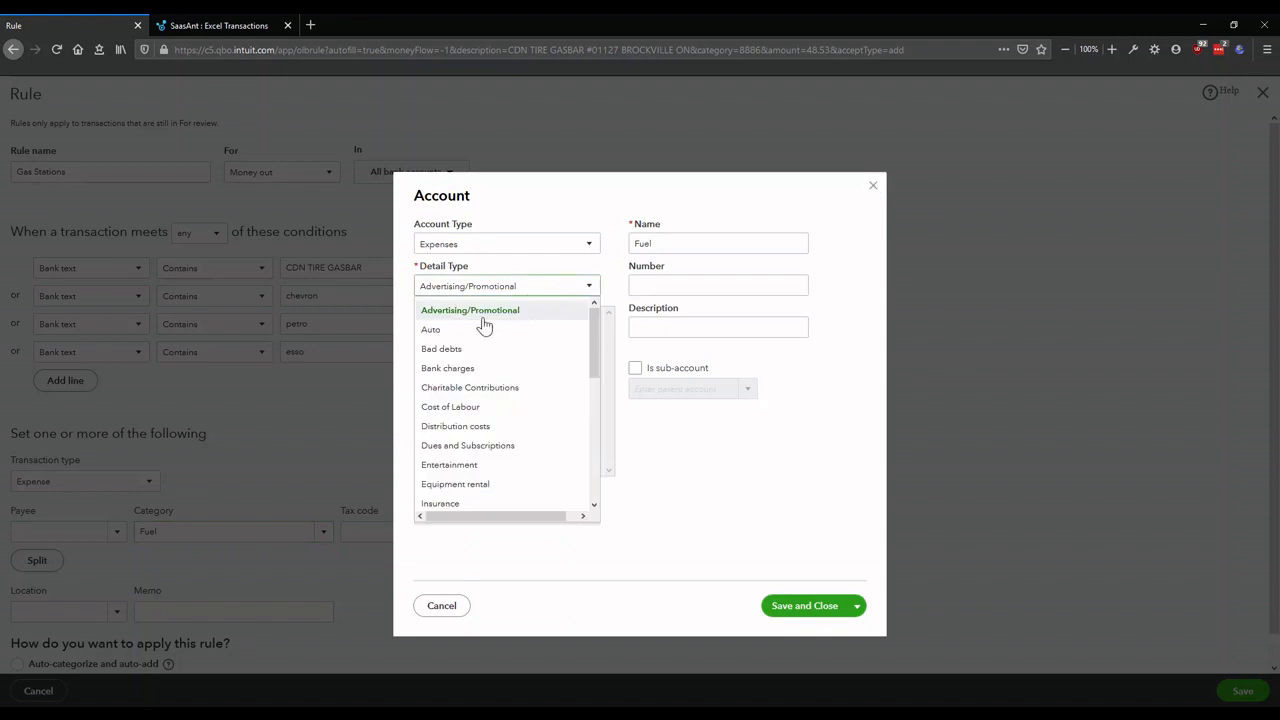
click(480, 328)
- Name the new account Fuel Expense, number it 65123, and save it as the rule's category
click(677, 240)
click(669, 239)
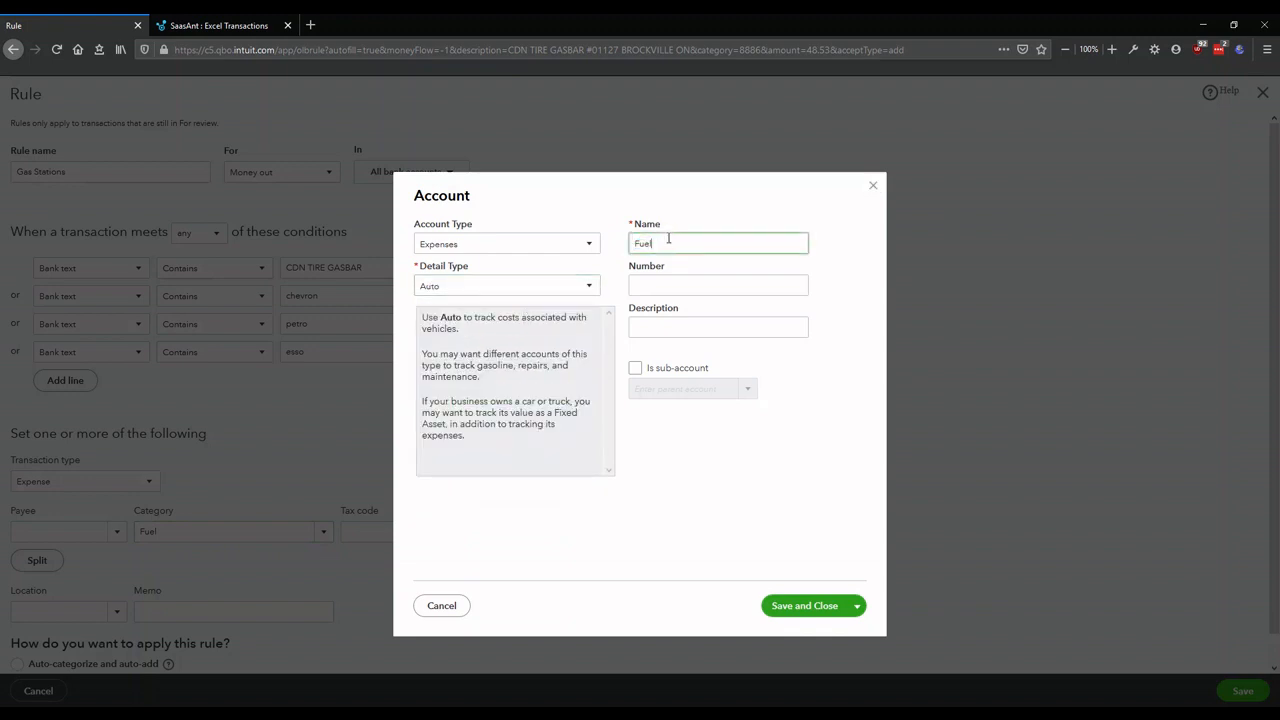
text(Expe)
key(BackSpace)
key(BackSpace)
text(pense)
key(Tab)
text(65123)
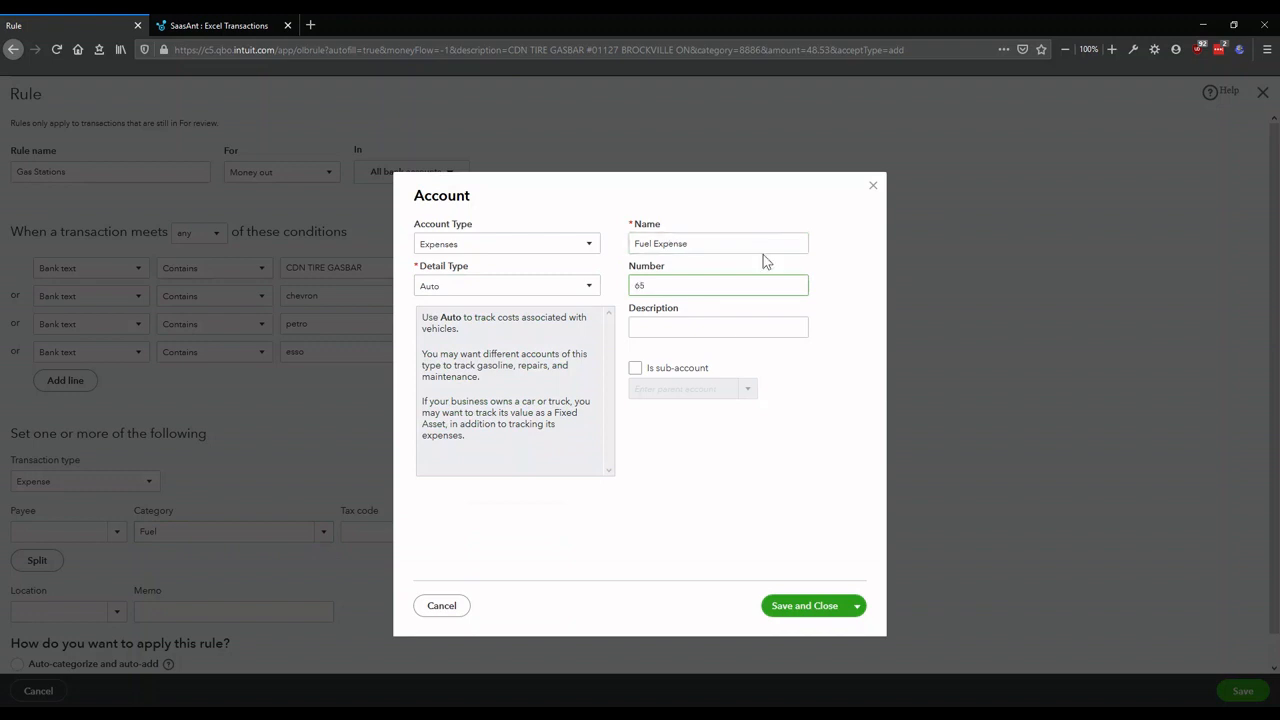
click(818, 610)
- Set the Gas Stations rule's tax code to GST/PST BC and save the rule
click(416, 535)
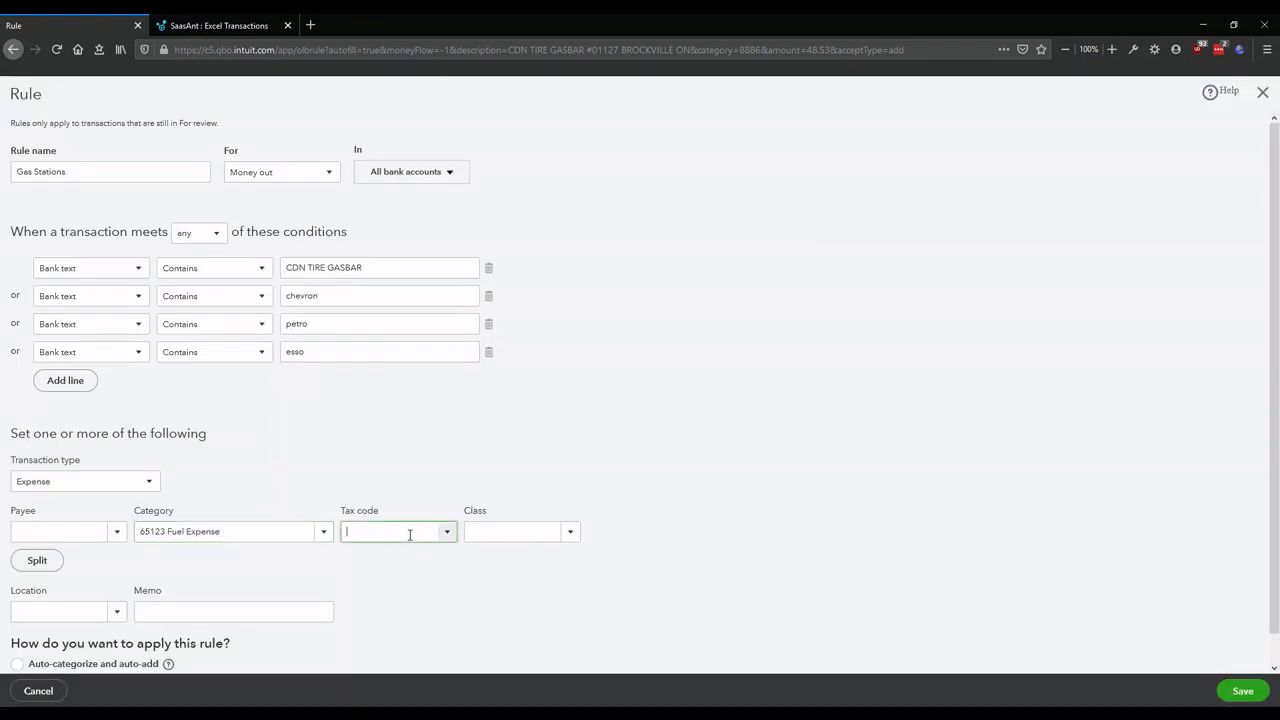
text(GST)
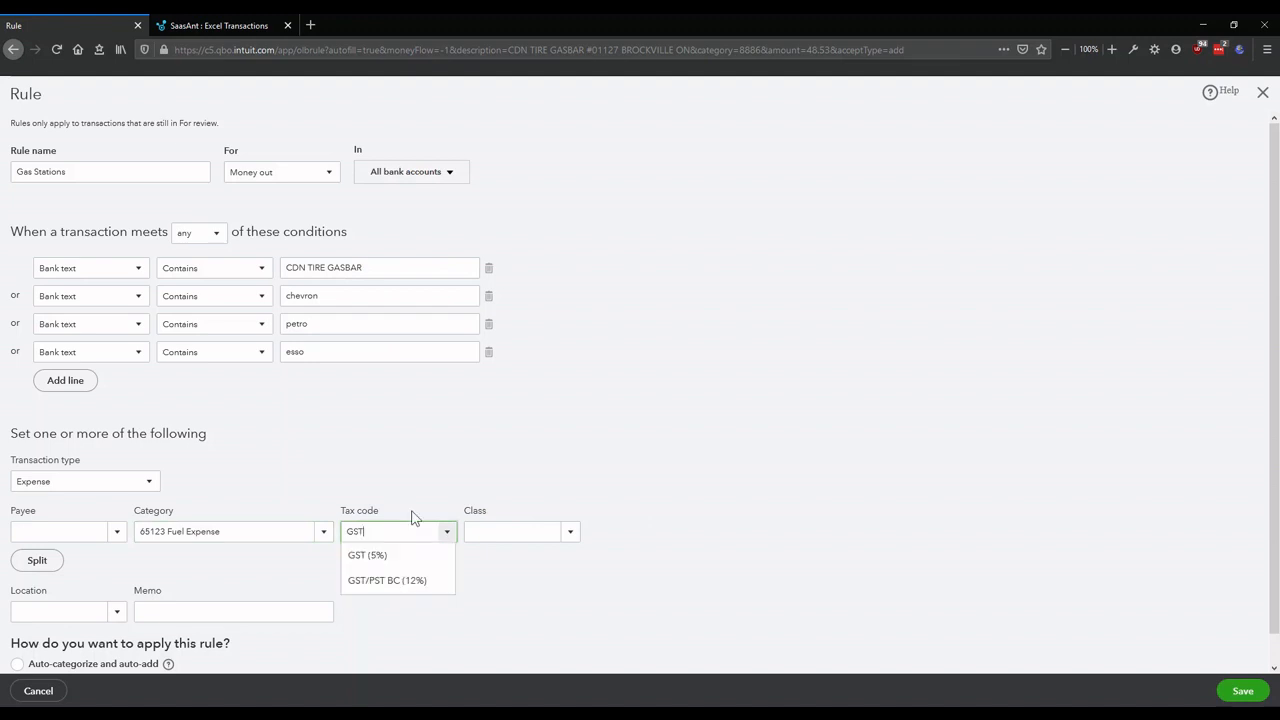
click(390, 580)
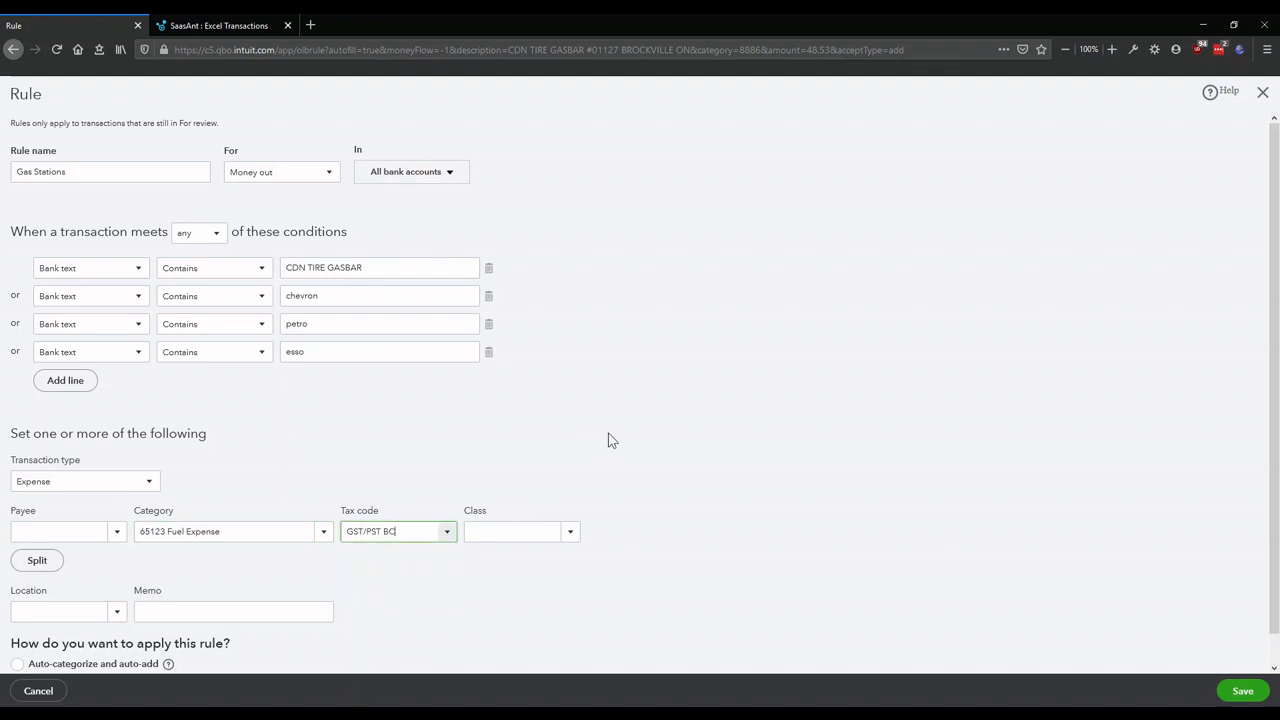
click(1240, 690)
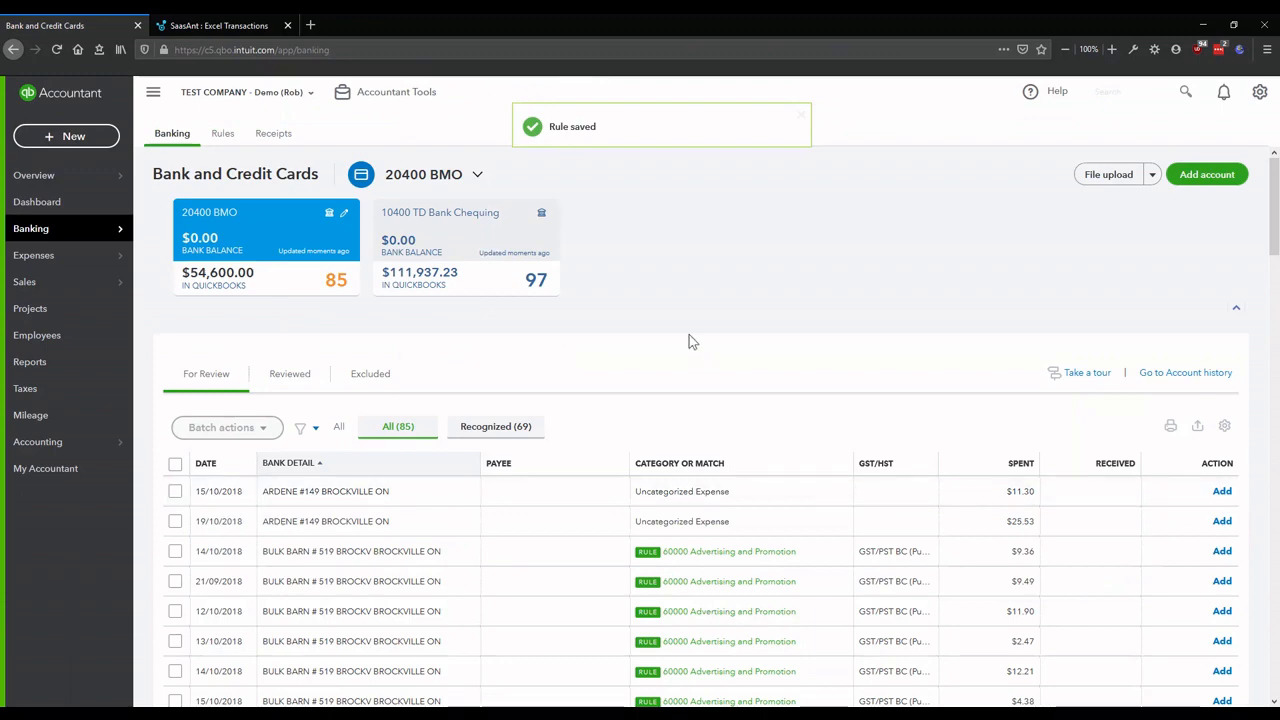
- Review the recognized BMO transactions and accept all of them as a batch
click(490, 432)
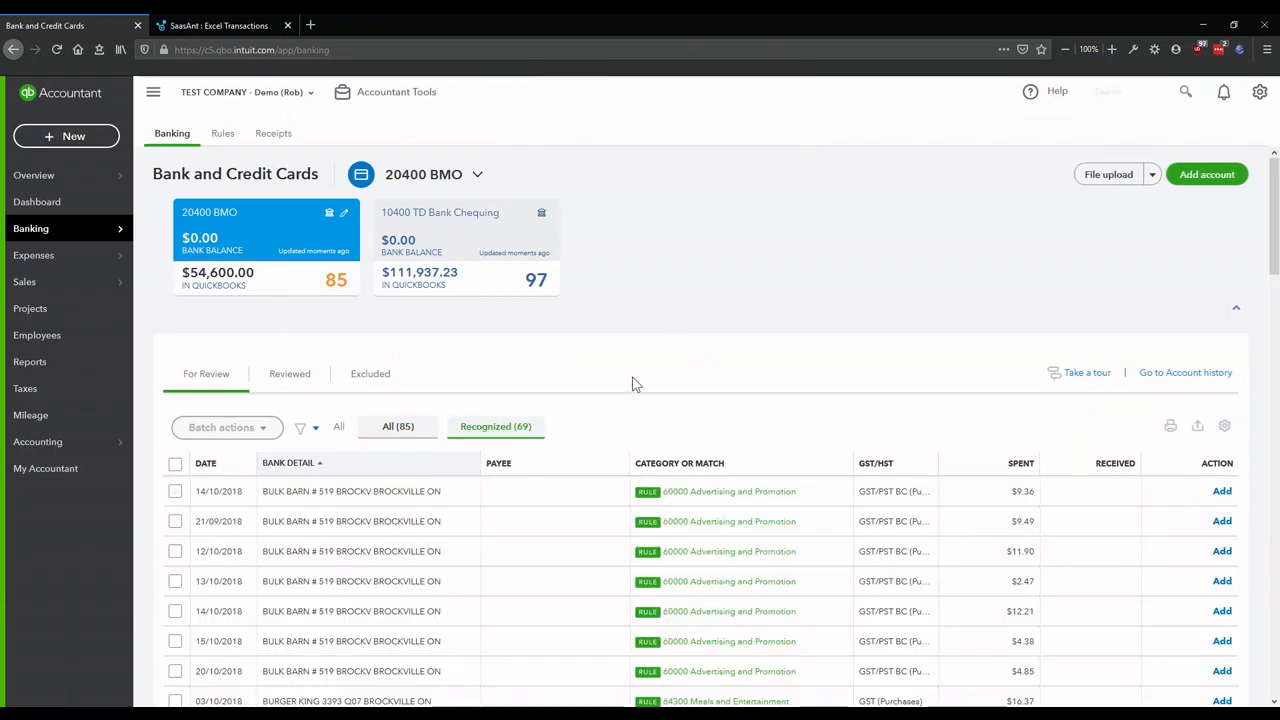
scroll(632, 383, down, 5)
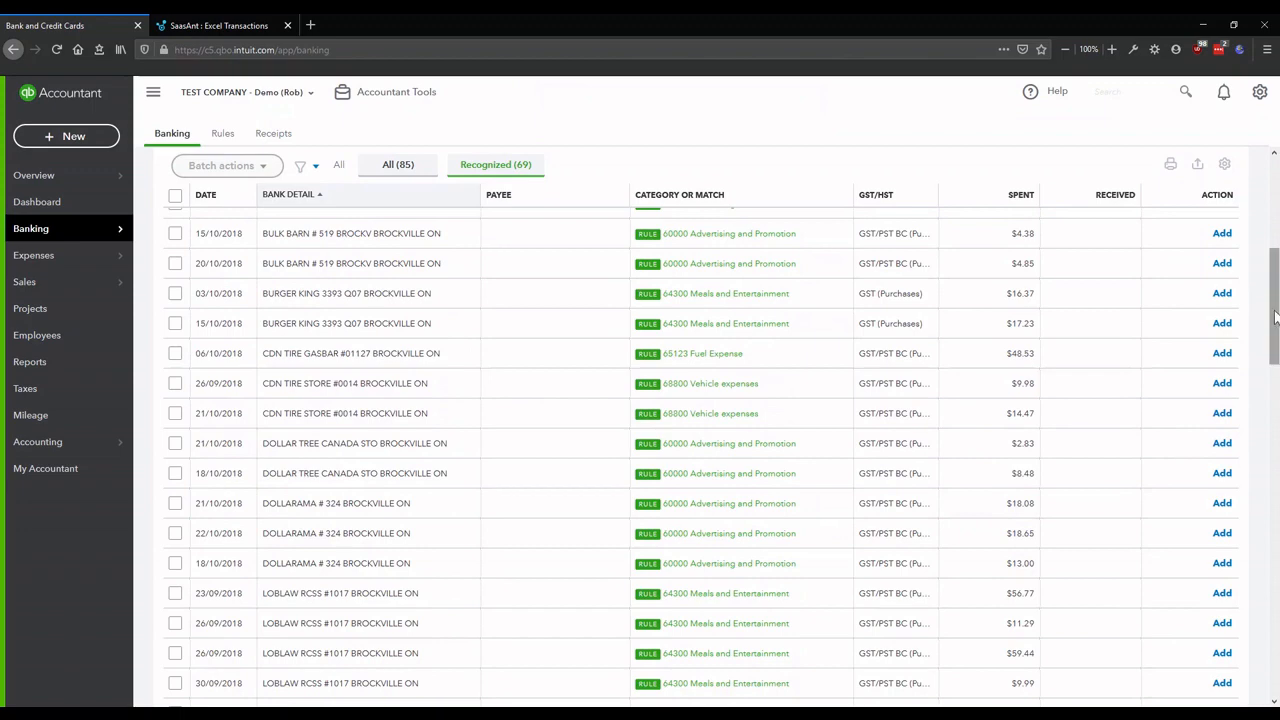
drag(1275, 318, 1256, 652)
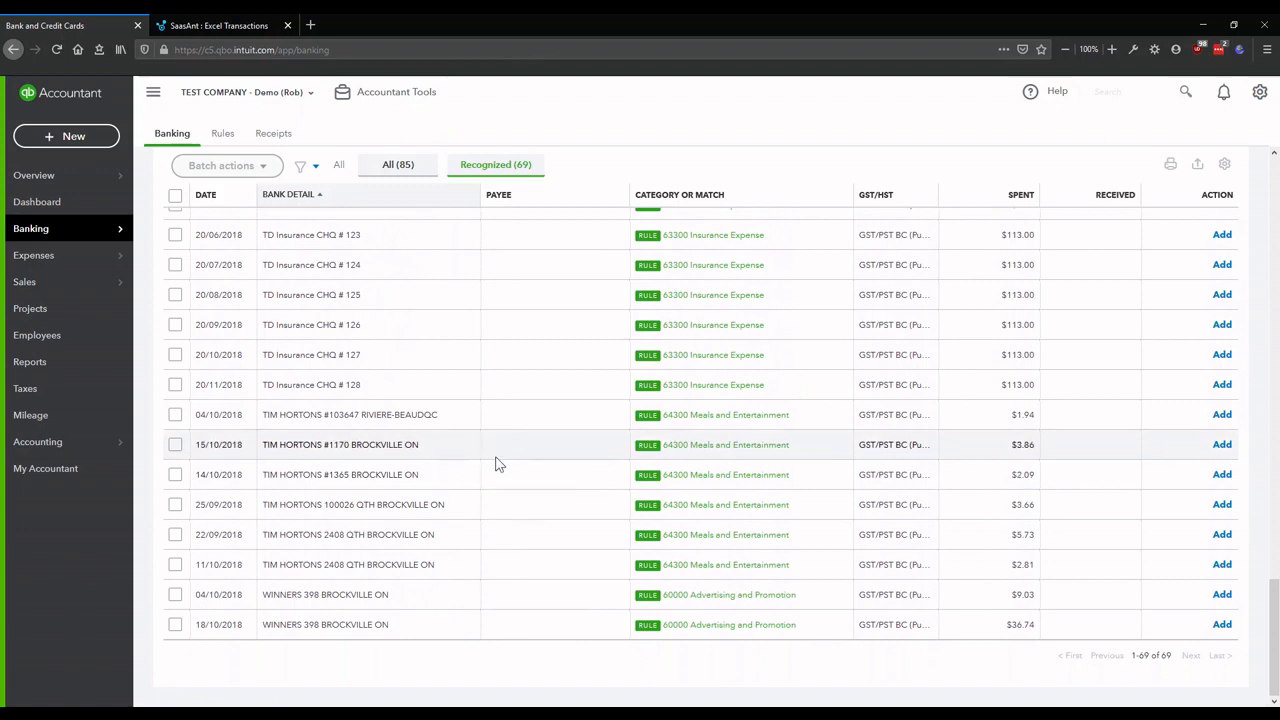
click(175, 195)
click(240, 175)
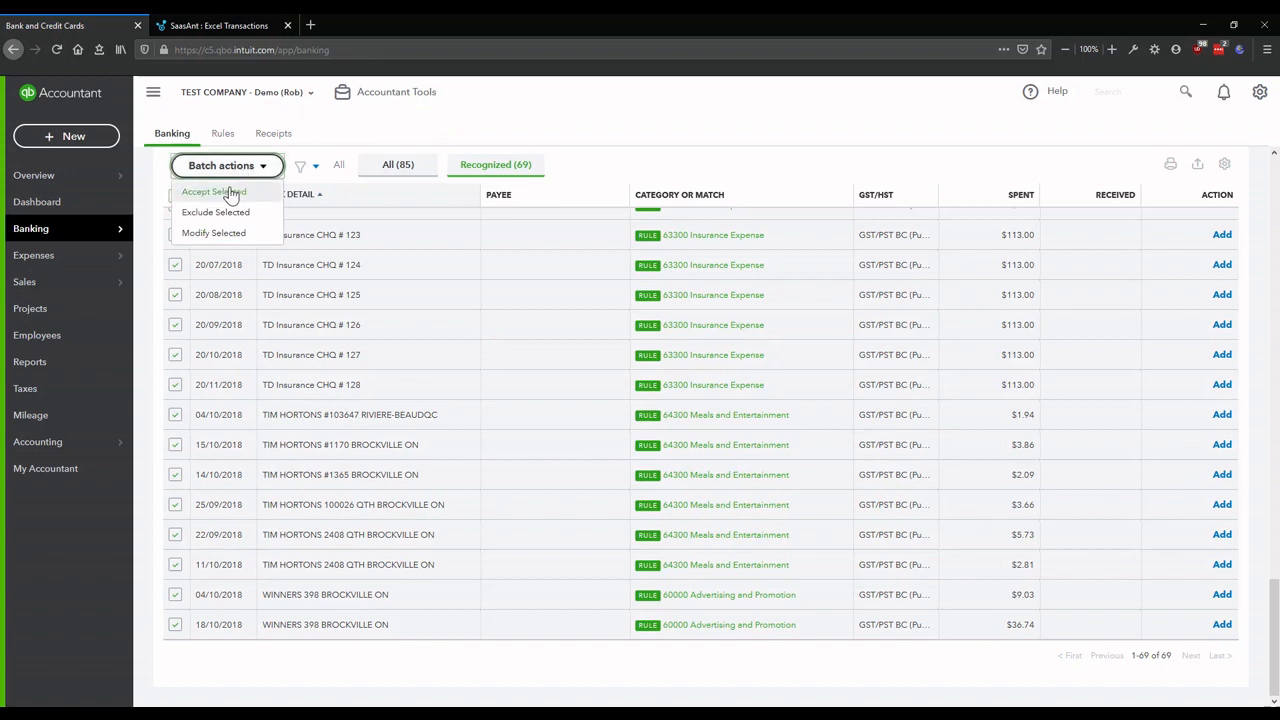
click(226, 190)
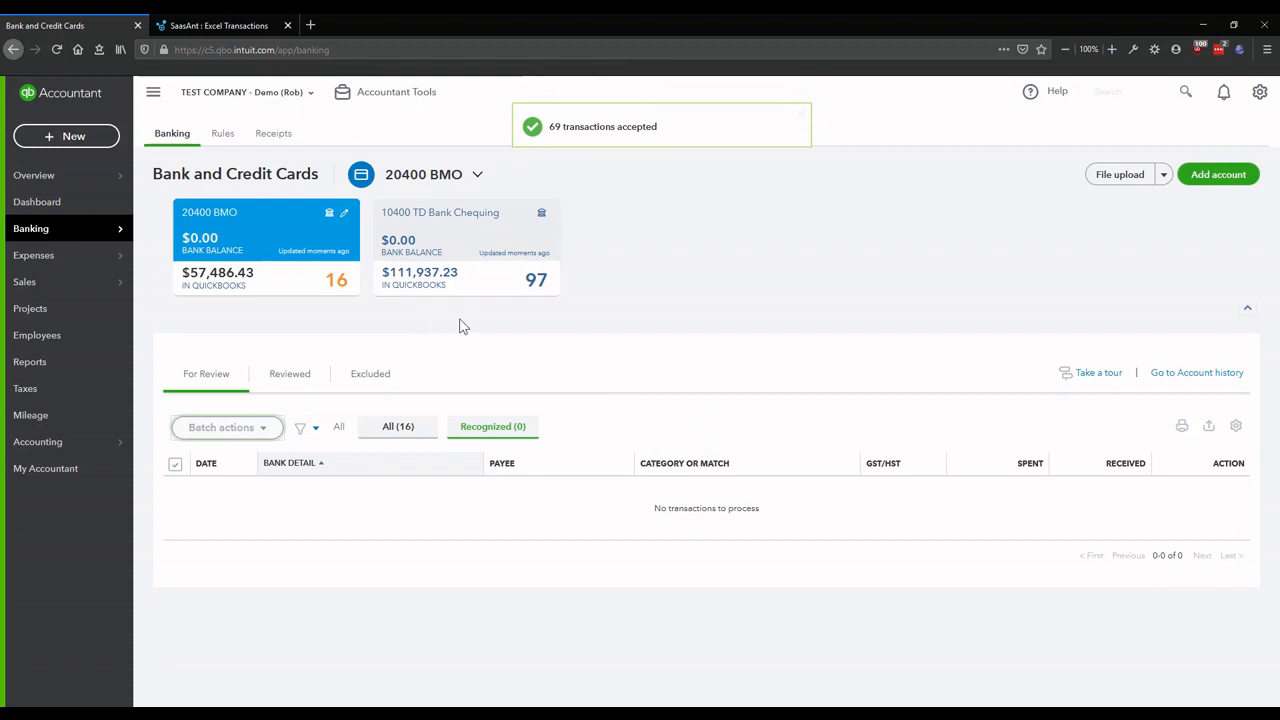
- Review the recognized transactions in TD Bank Chequing and accept all of them as a batch
click(506, 285)
click(515, 427)
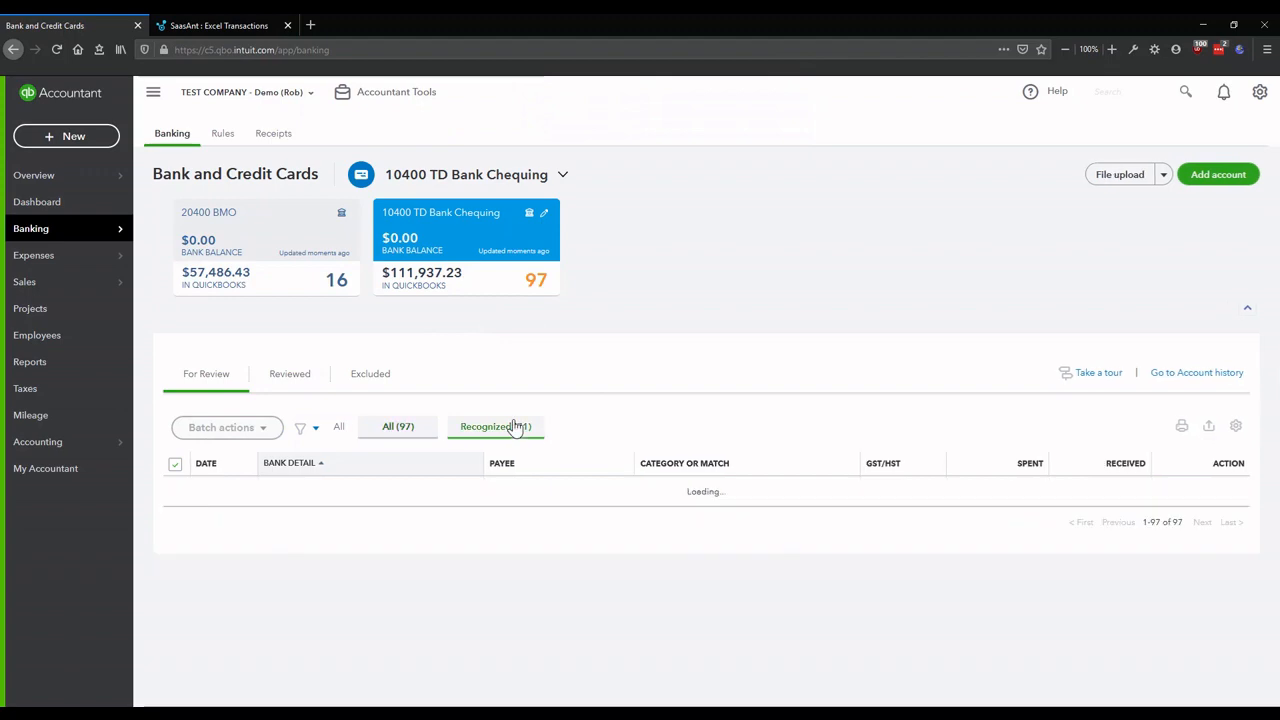
scroll(1276, 230, down, 1)
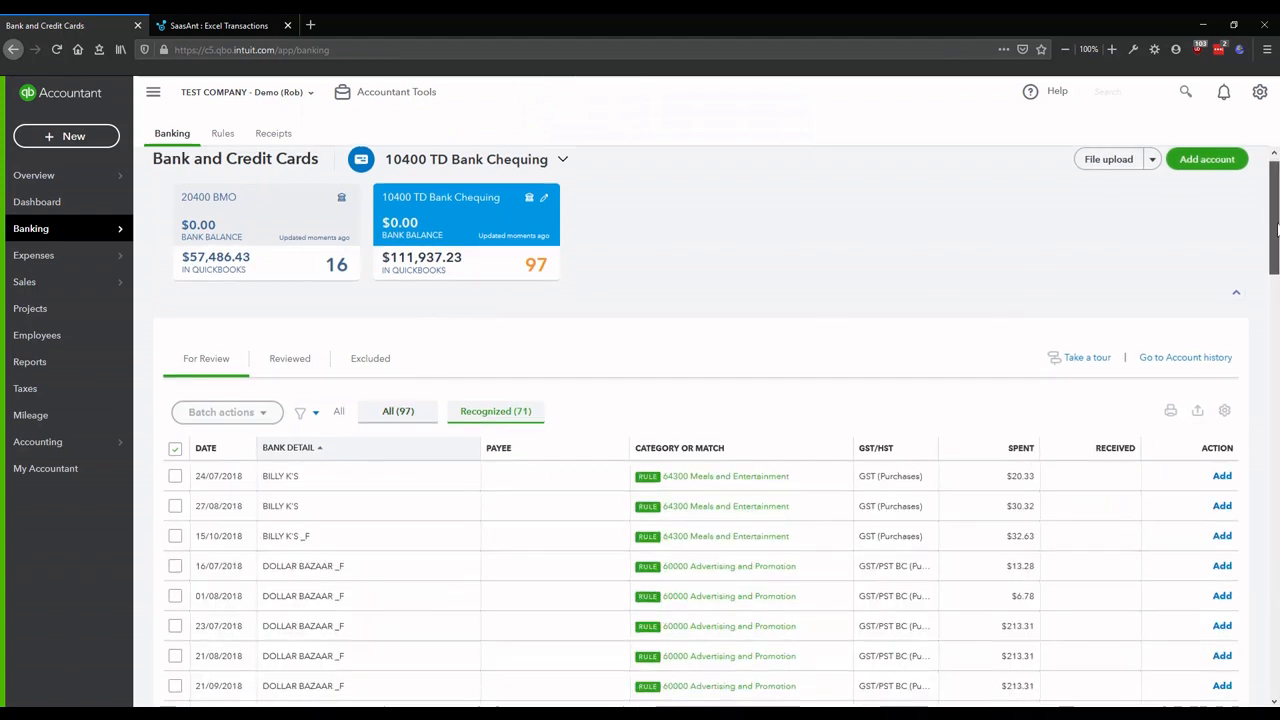
drag(1276, 230, 1276, 660)
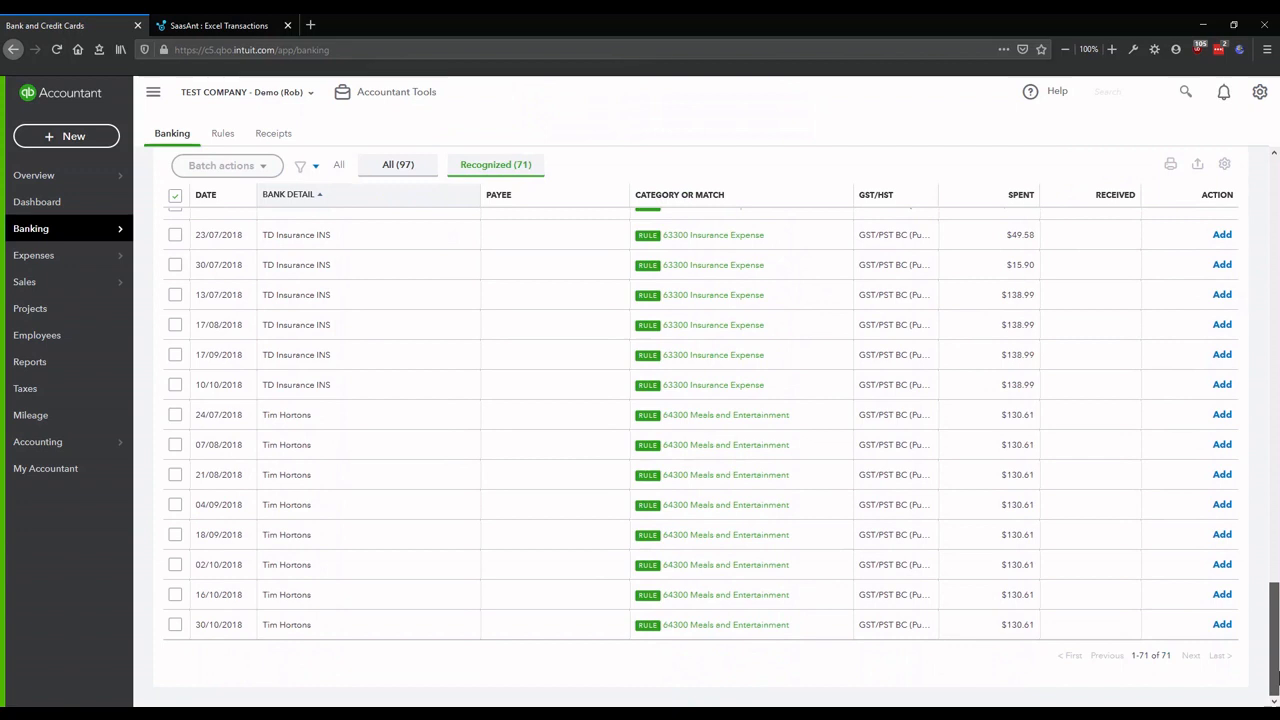
click(175, 195)
click(225, 165)
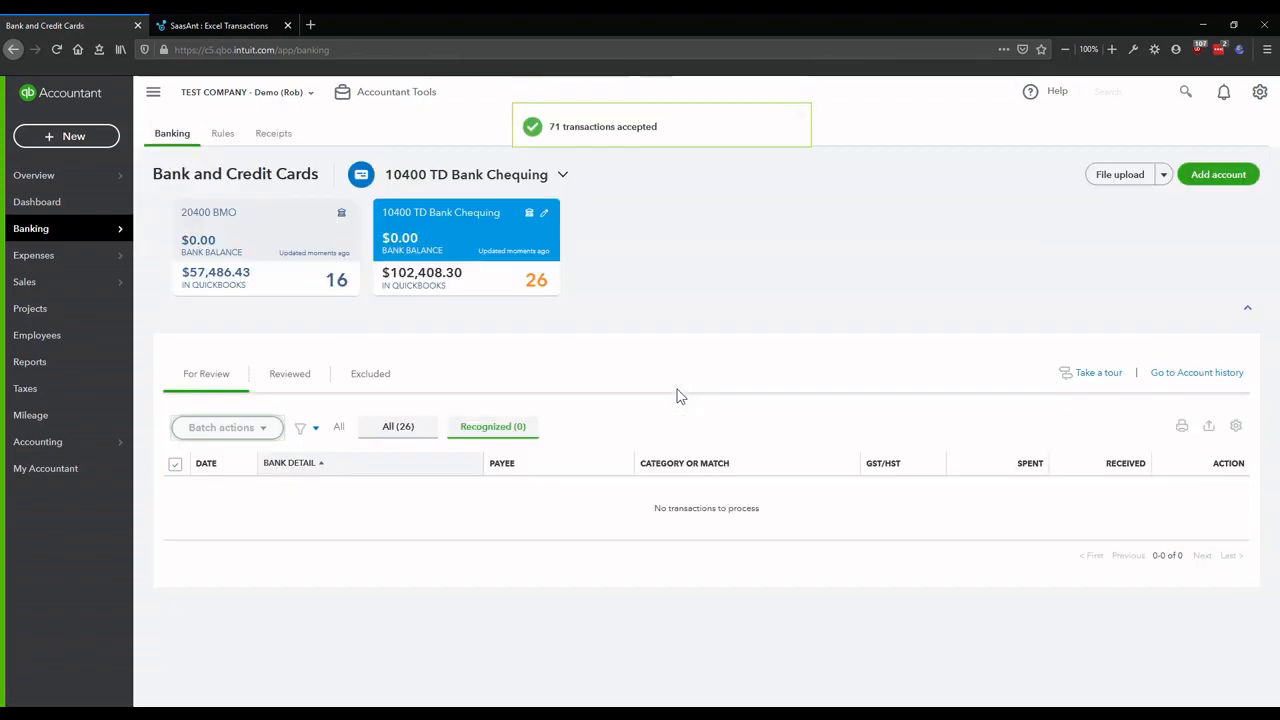
- Examine the remaining TD Bank Chequing transactions, including the details of the 04/09/2018 deposit and the cheque dated 06/11/2018
click(389, 428)
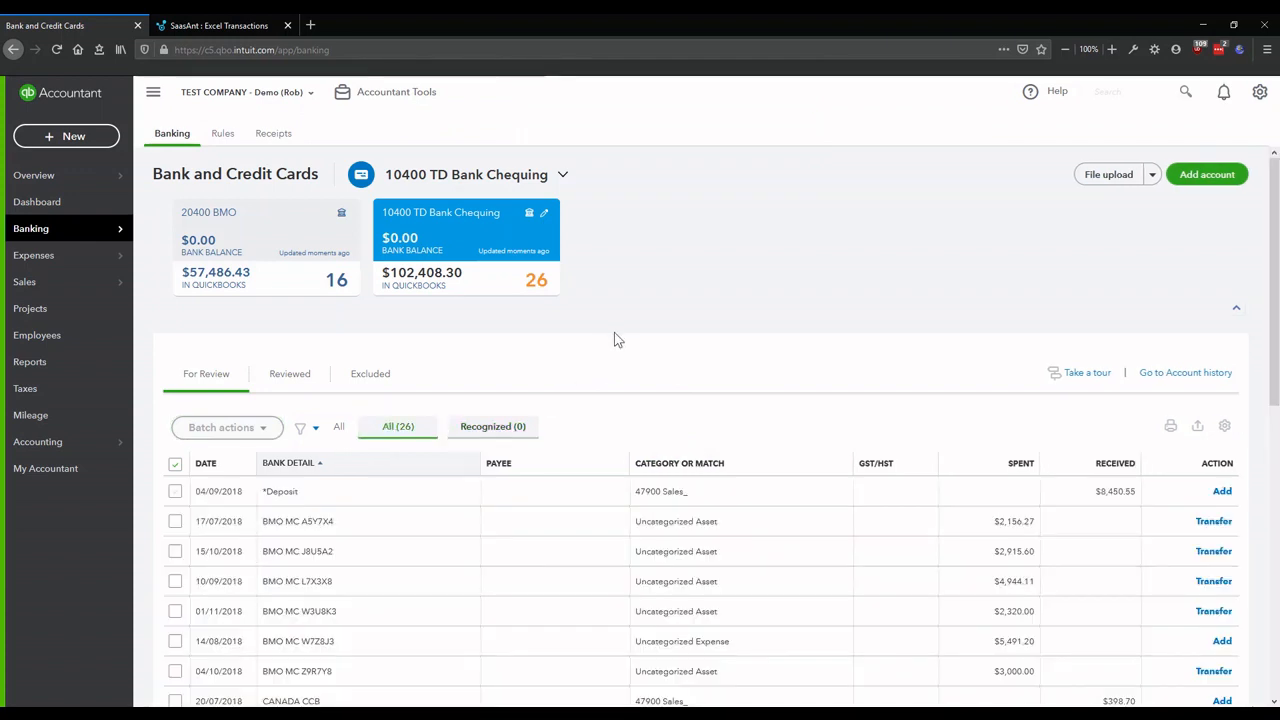
scroll(616, 332, down, 1)
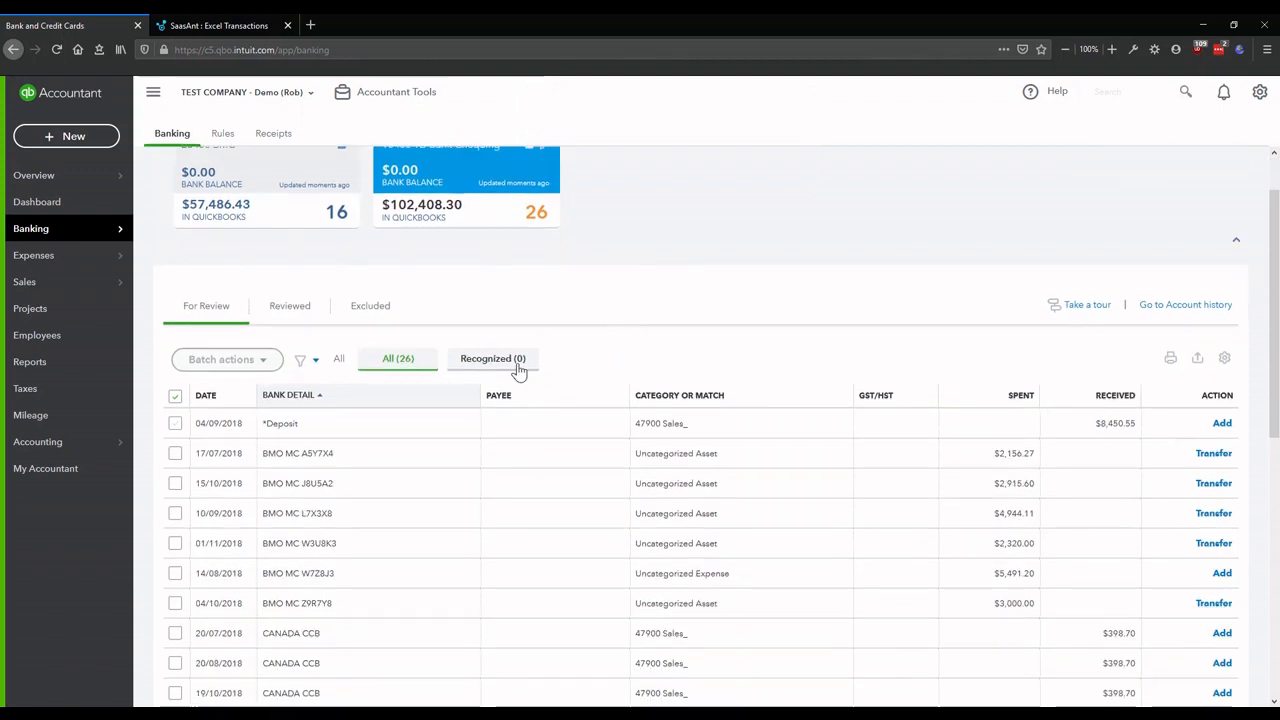
click(331, 436)
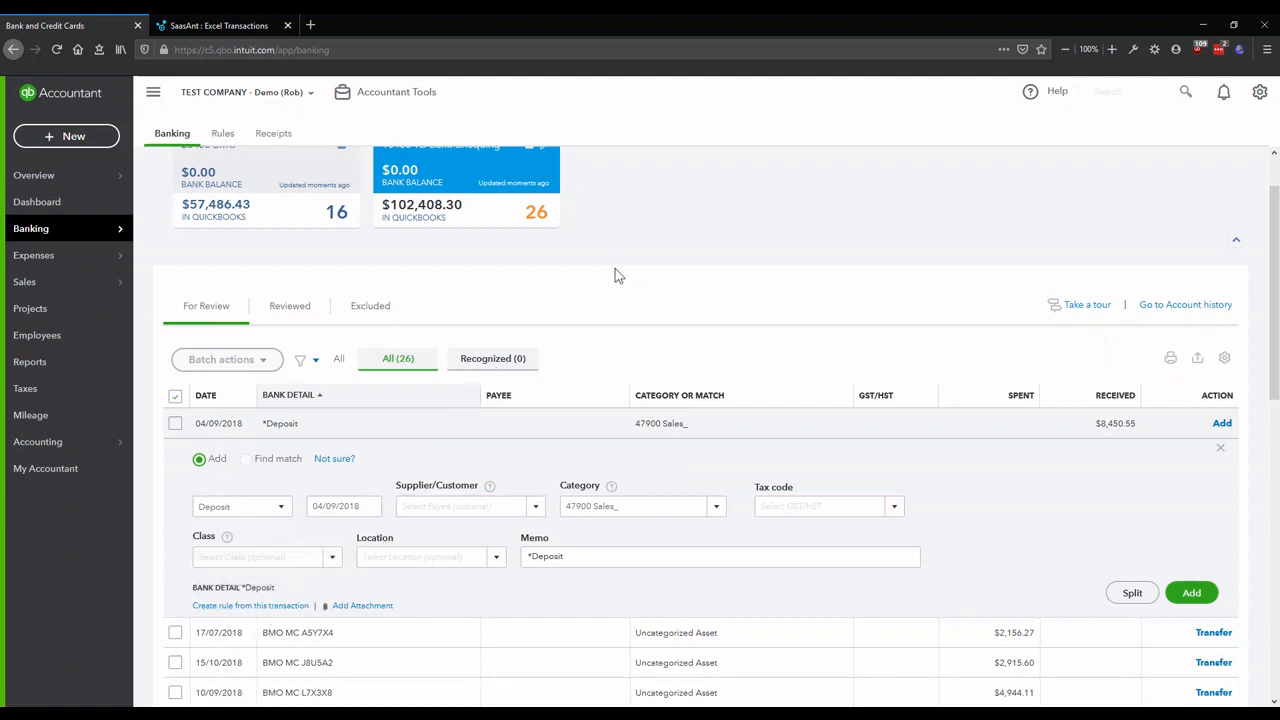
click(1222, 449)
scroll(456, 359, down, 2)
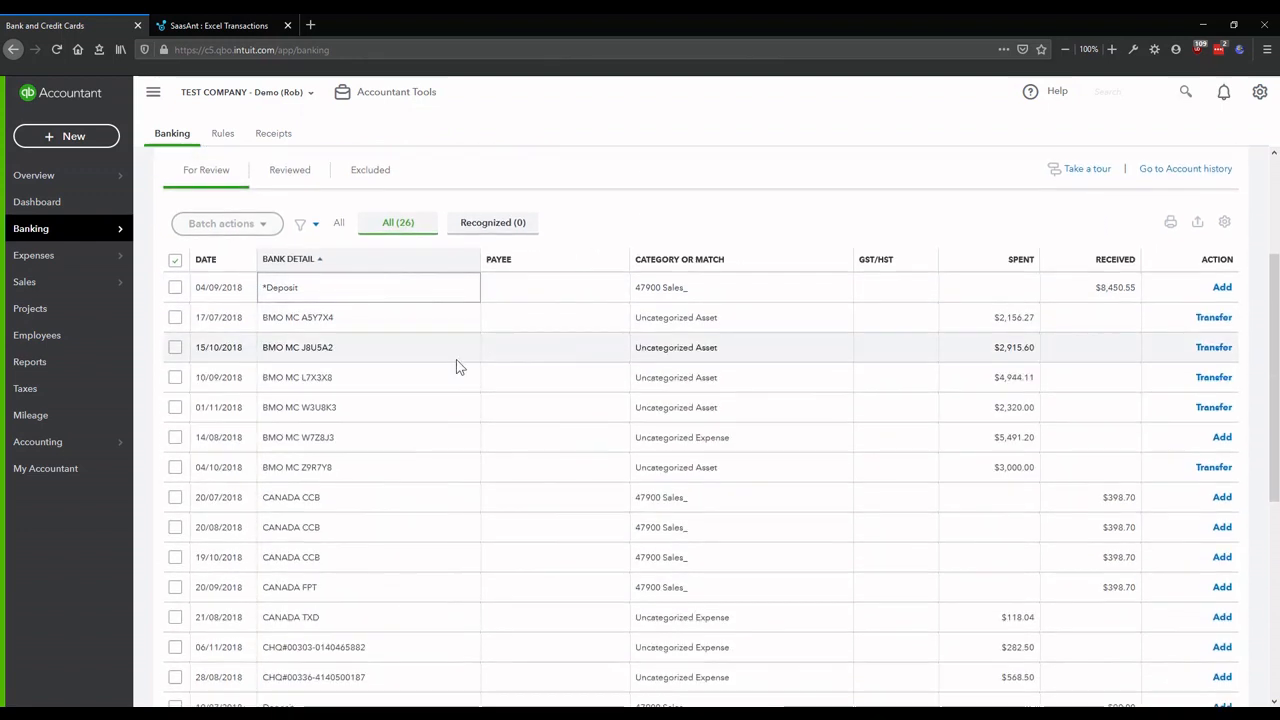
scroll(465, 343, down, 1)
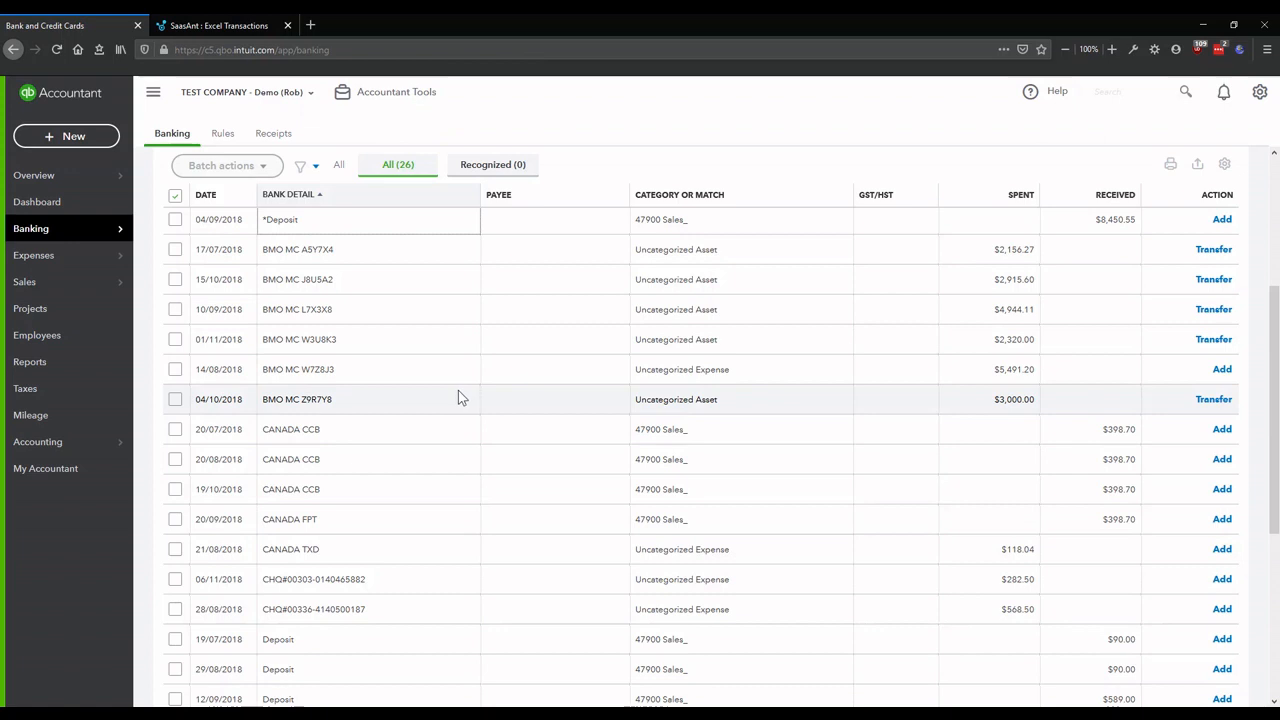
click(334, 587)
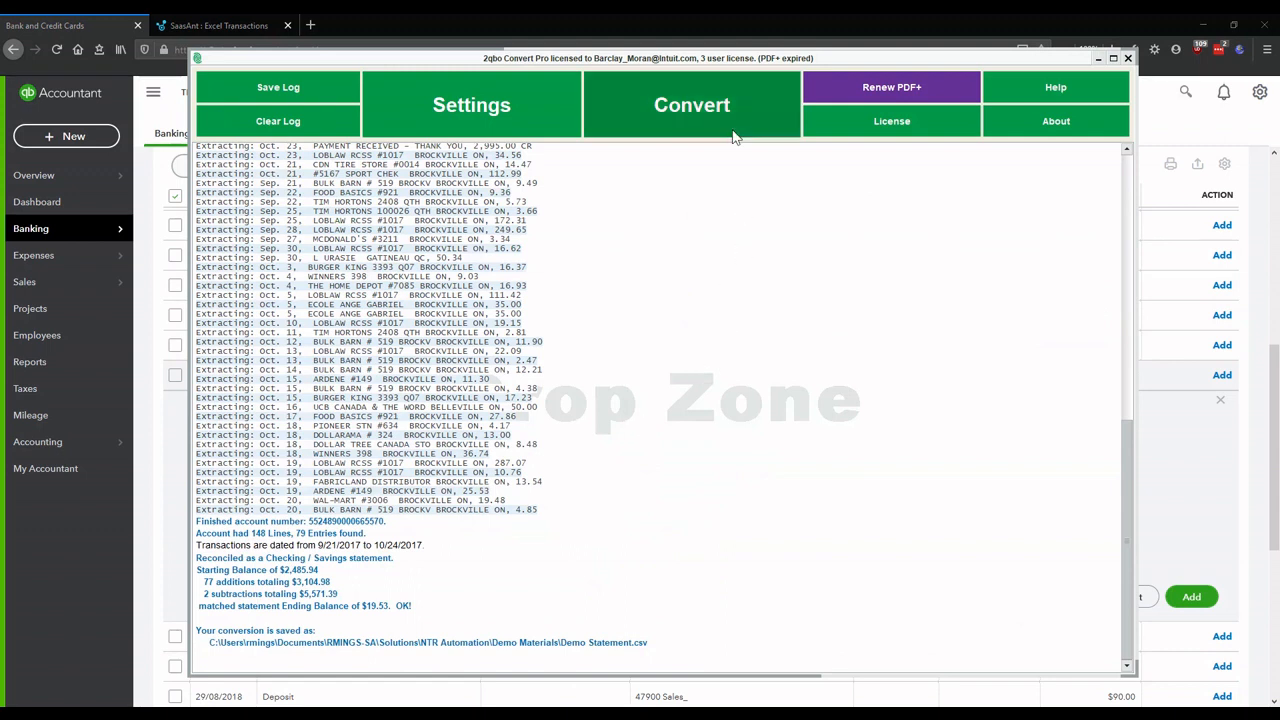
- Preview the conversion of Demo Statement.pdf in 2qbo Convert Pro, enlarging the preview and widening the Payee column to show full names
click(701, 109)
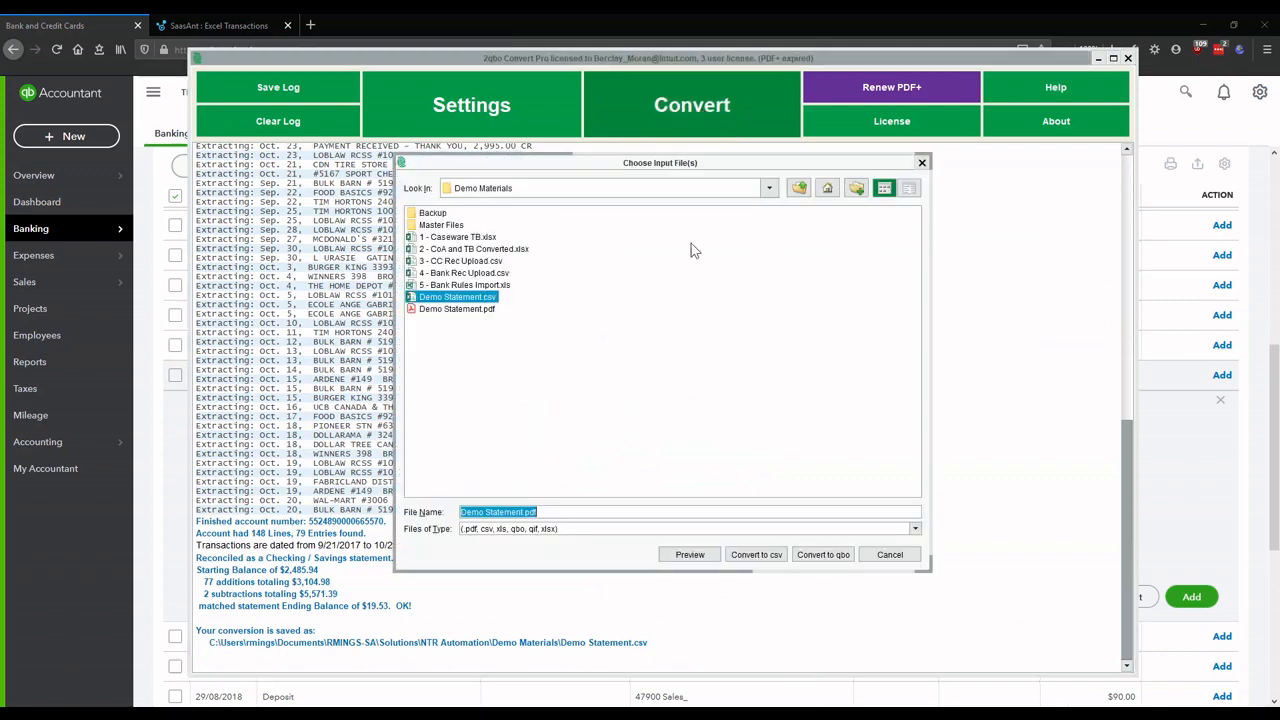
click(474, 310)
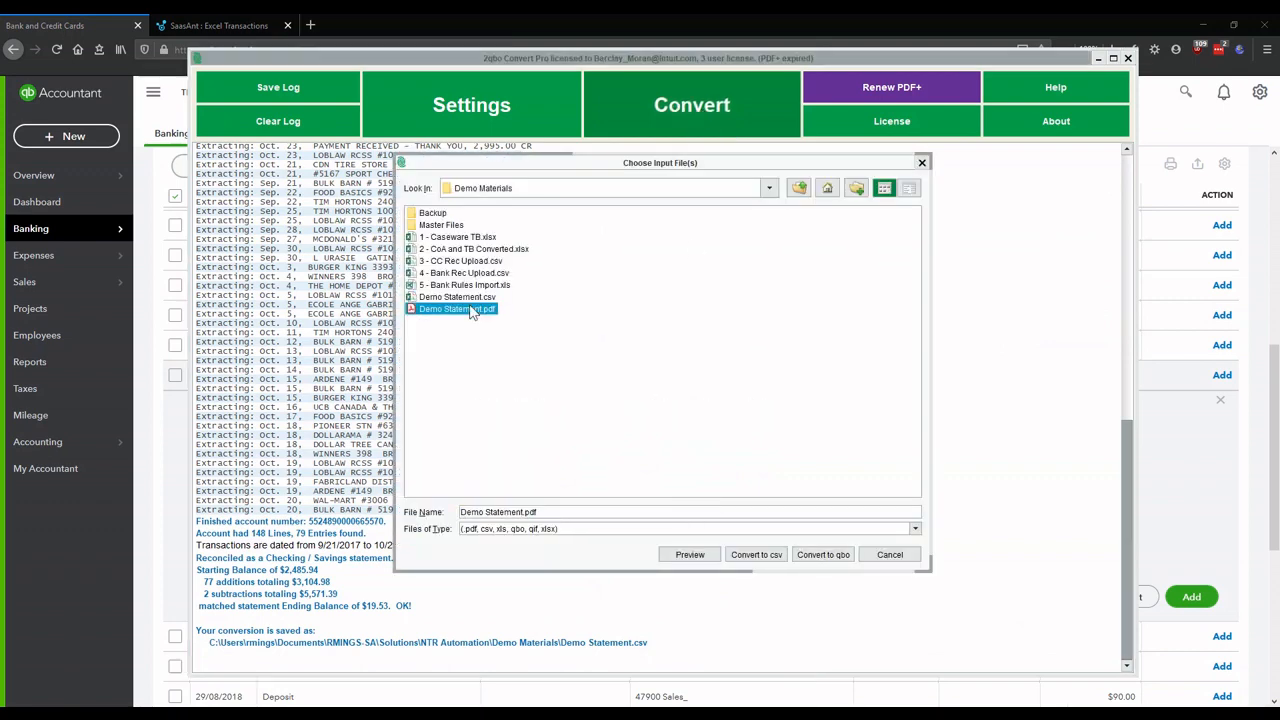
click(688, 556)
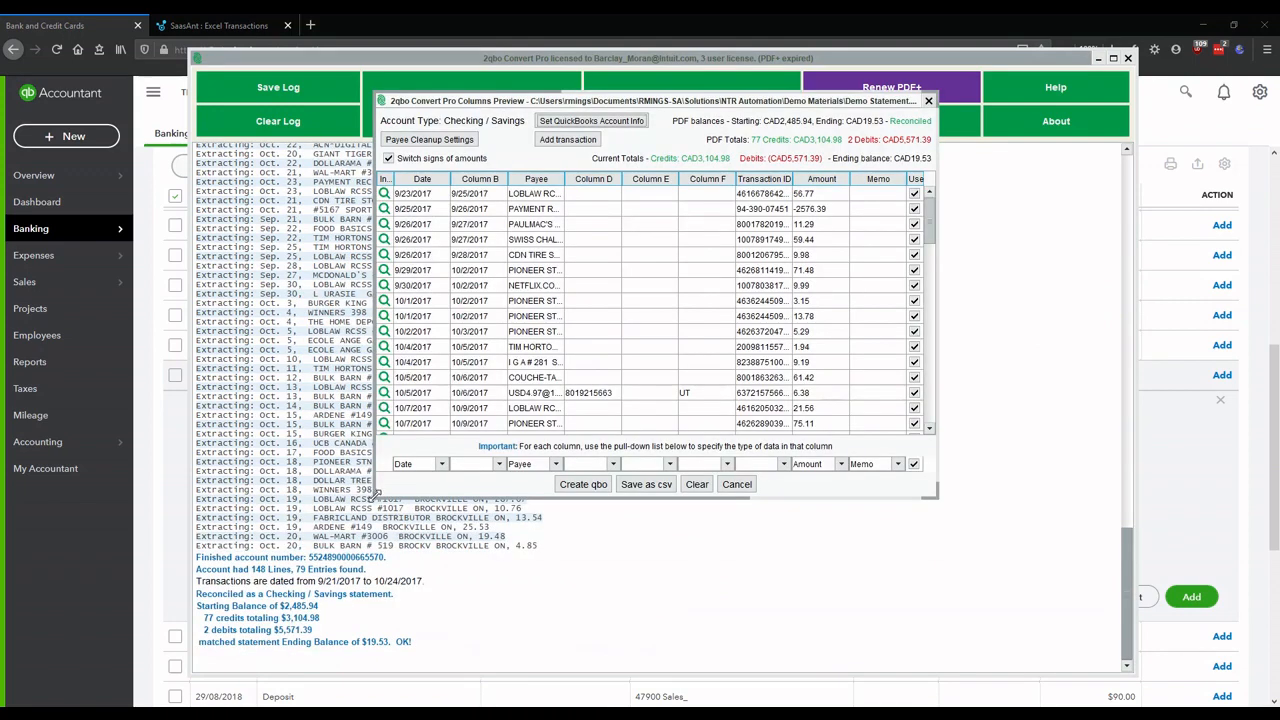
drag(375, 494, 60, 604)
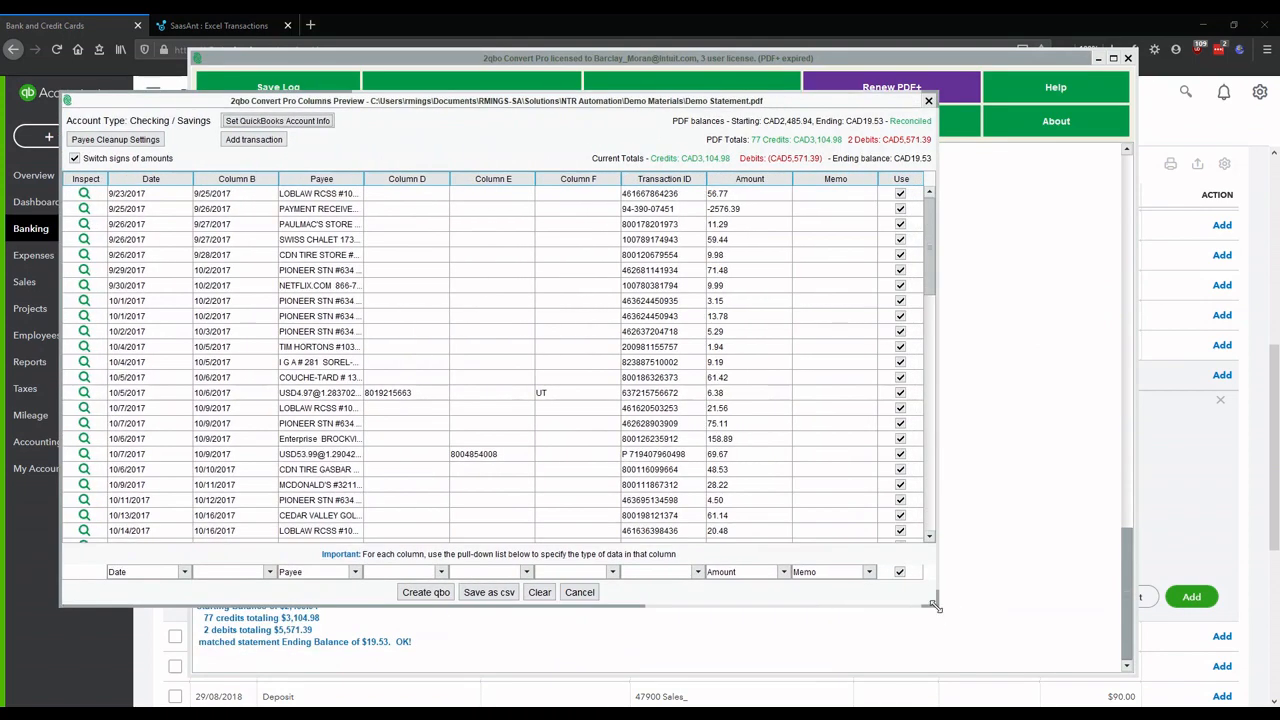
drag(938, 605, 1196, 636)
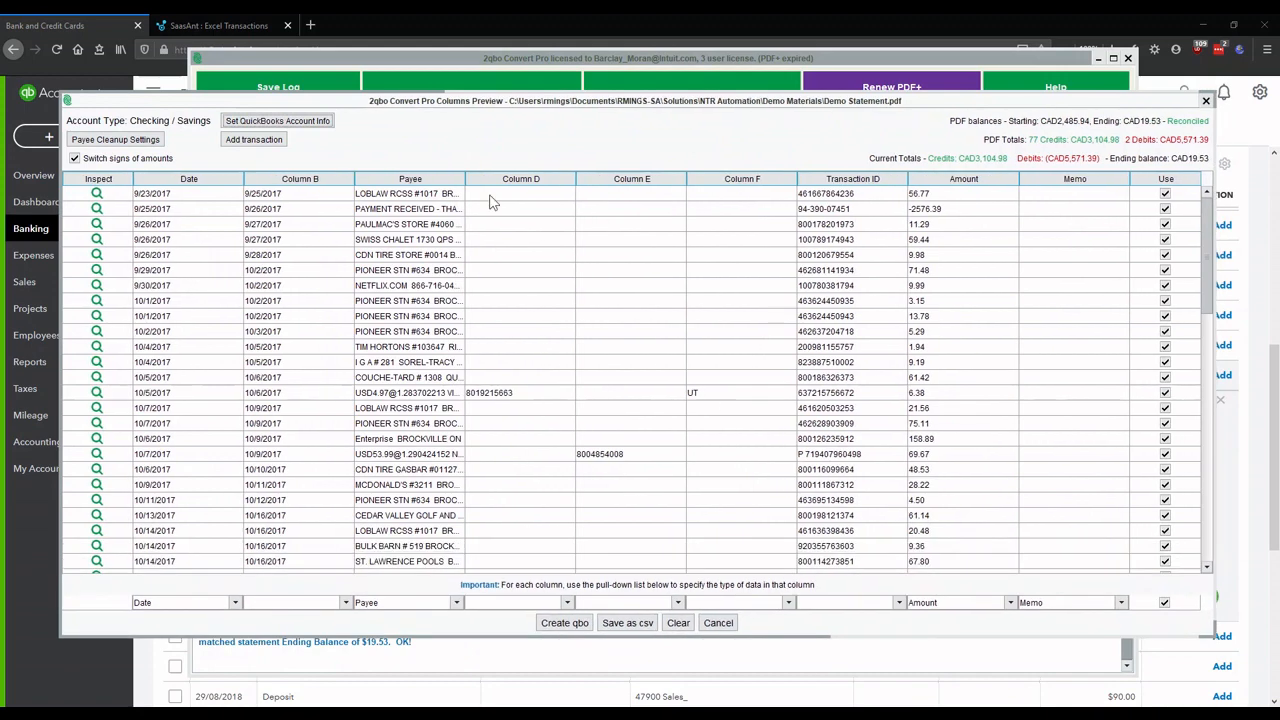
drag(466, 178, 628, 183)
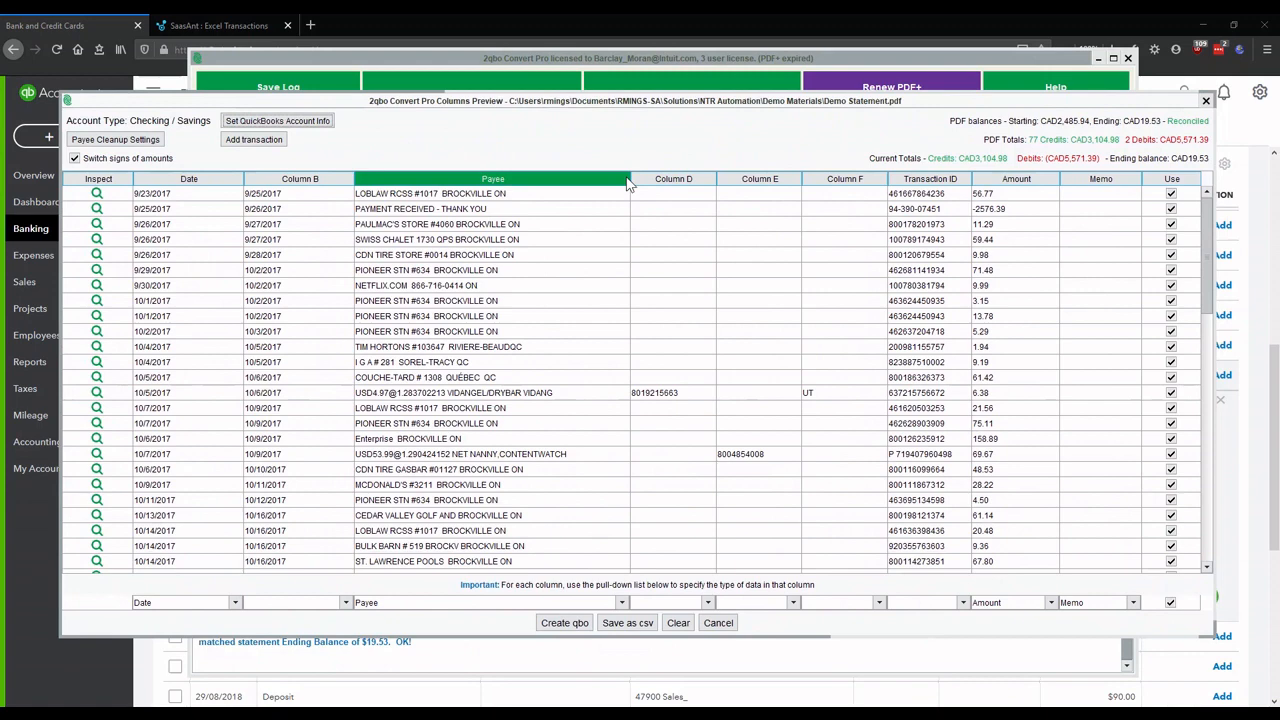
- Replace the payee of the 9/29/2017 transaction with "Cheque 303 Home Depot"
click(512, 270)
double_click(512, 269)
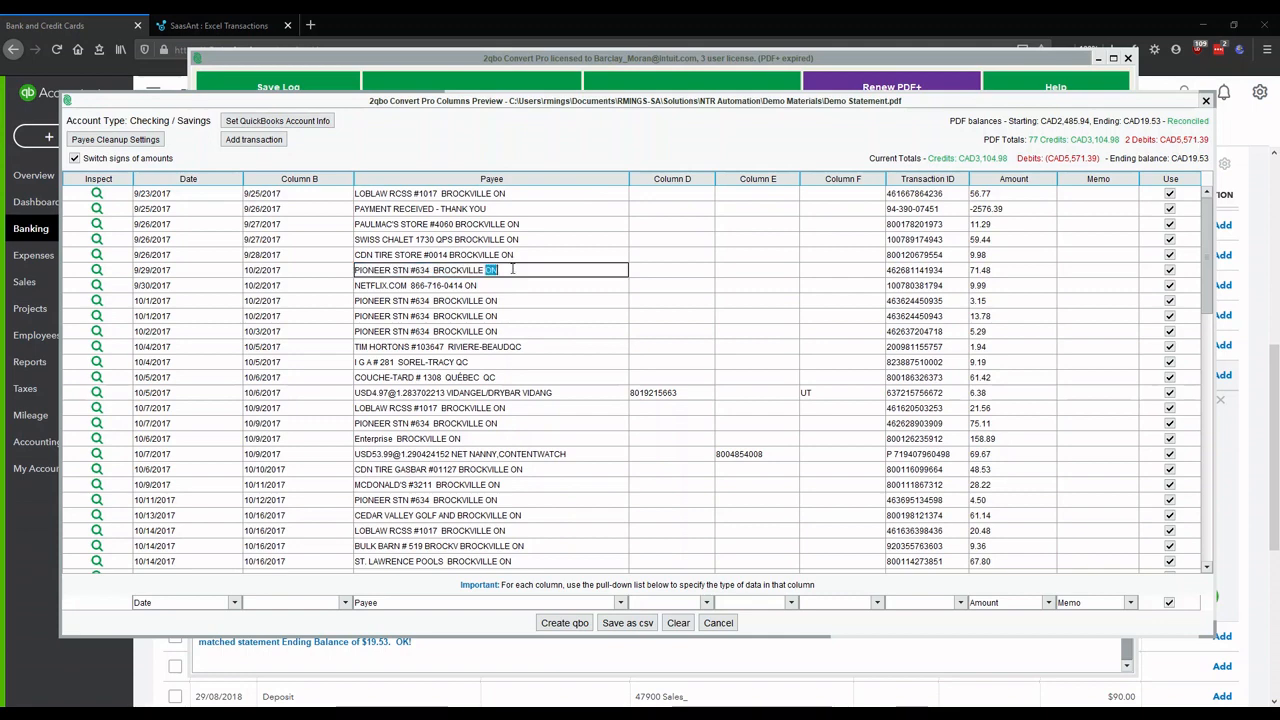
drag(513, 270, 355, 272)
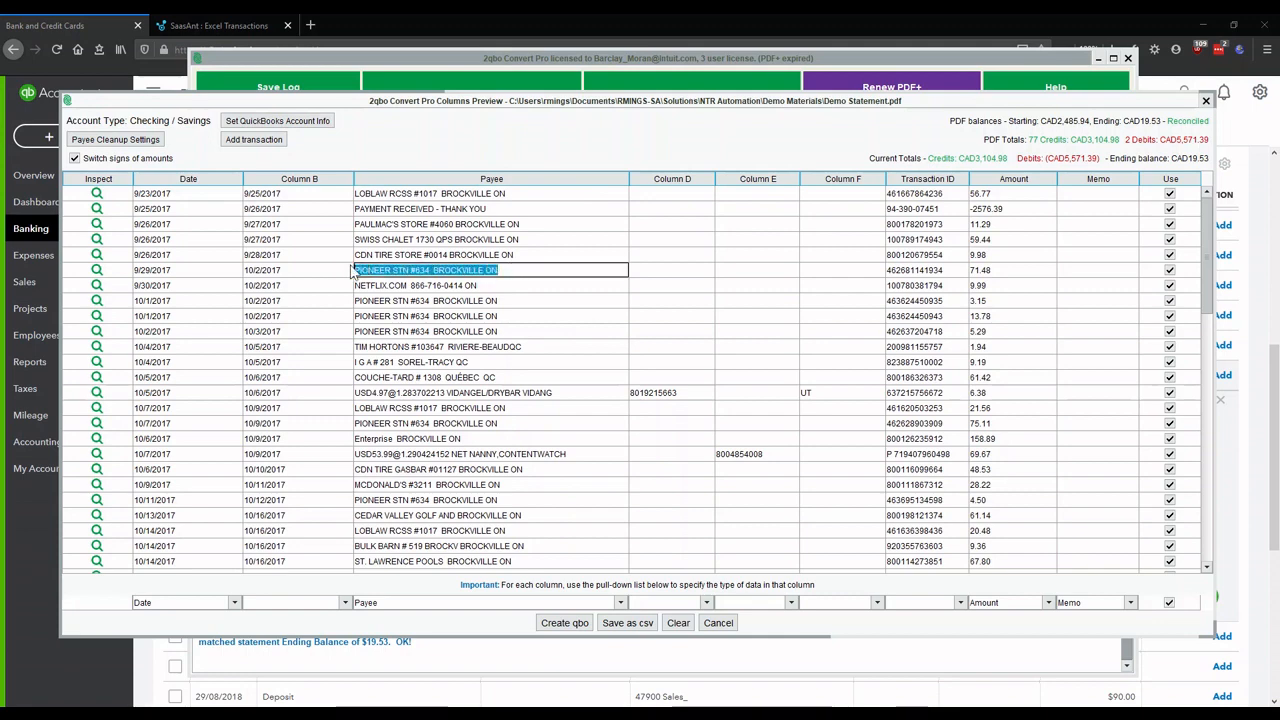
text(Cheque 303)
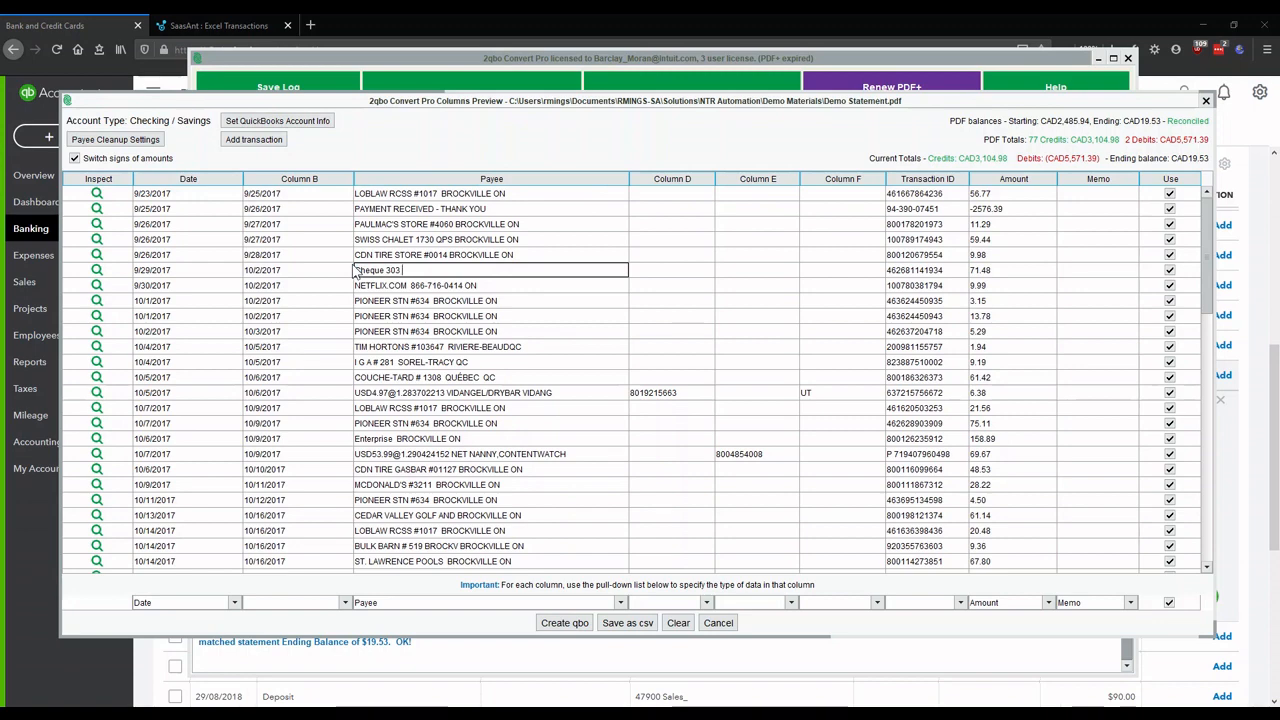
text(Home Depot)
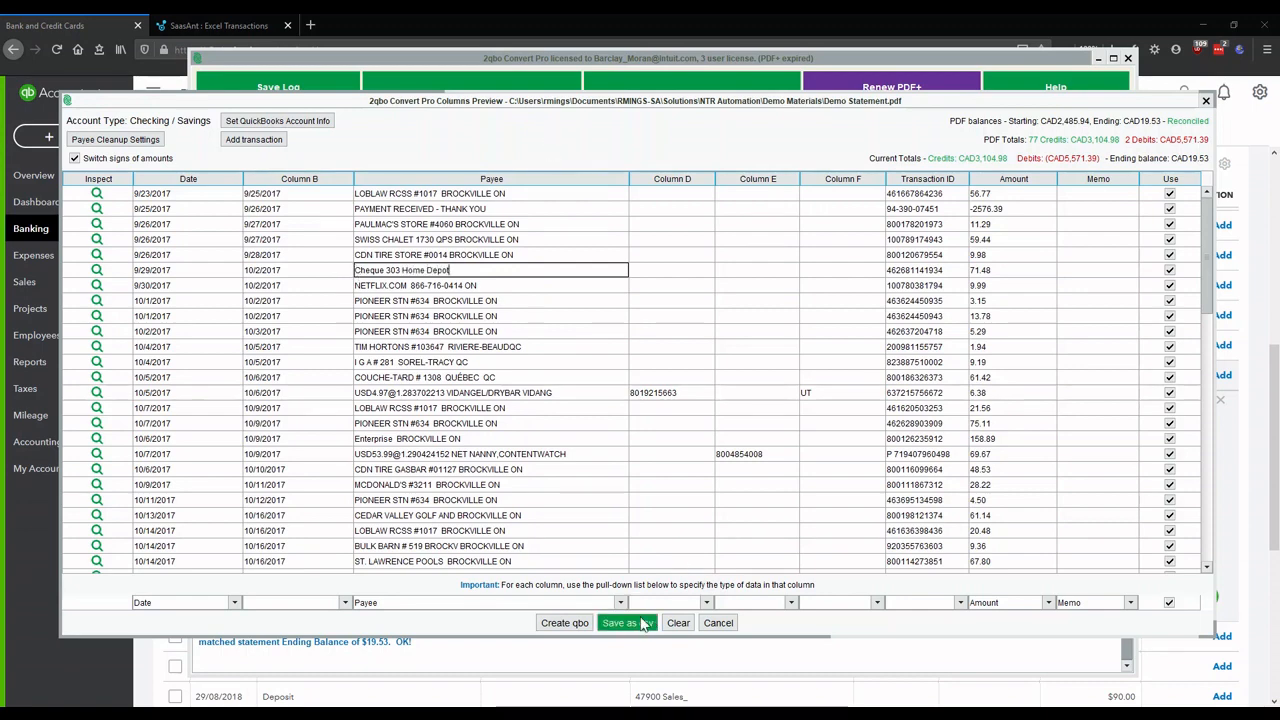
key(Return)
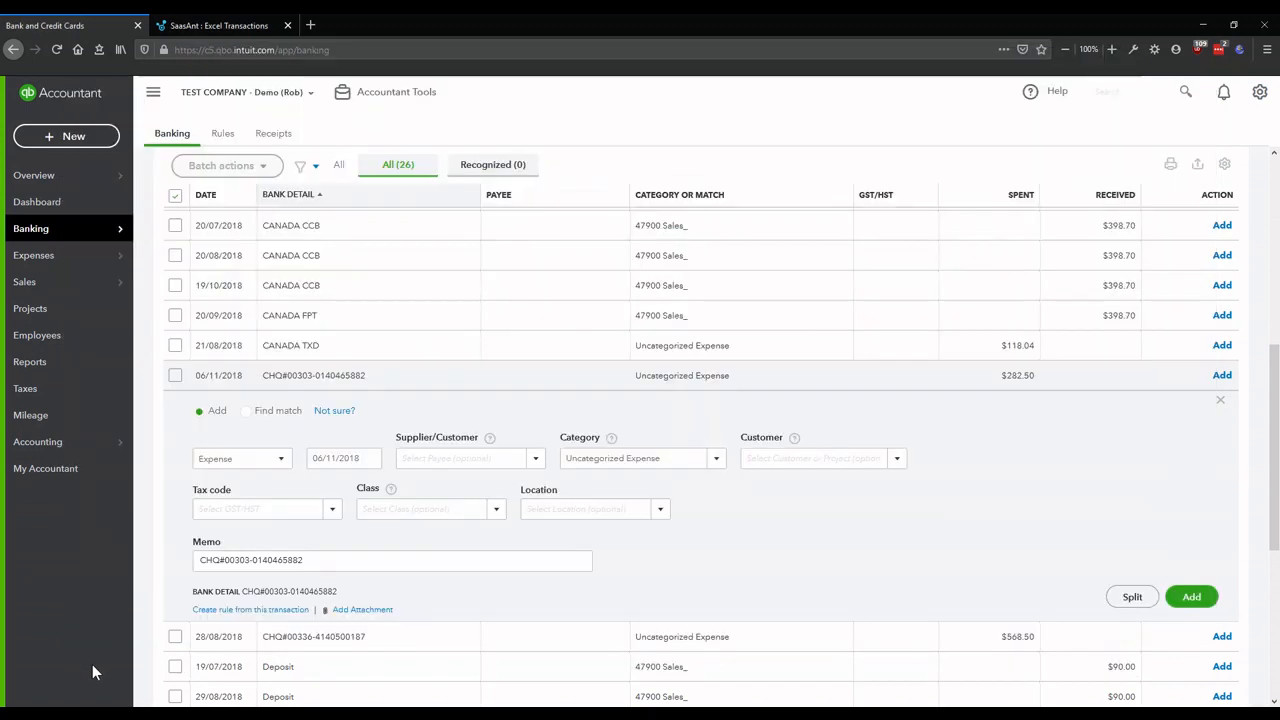
- Back in QuickBooks Online, close the 06/11/2018 cheque's details and find and open the Trial Balance report
click(1220, 400)
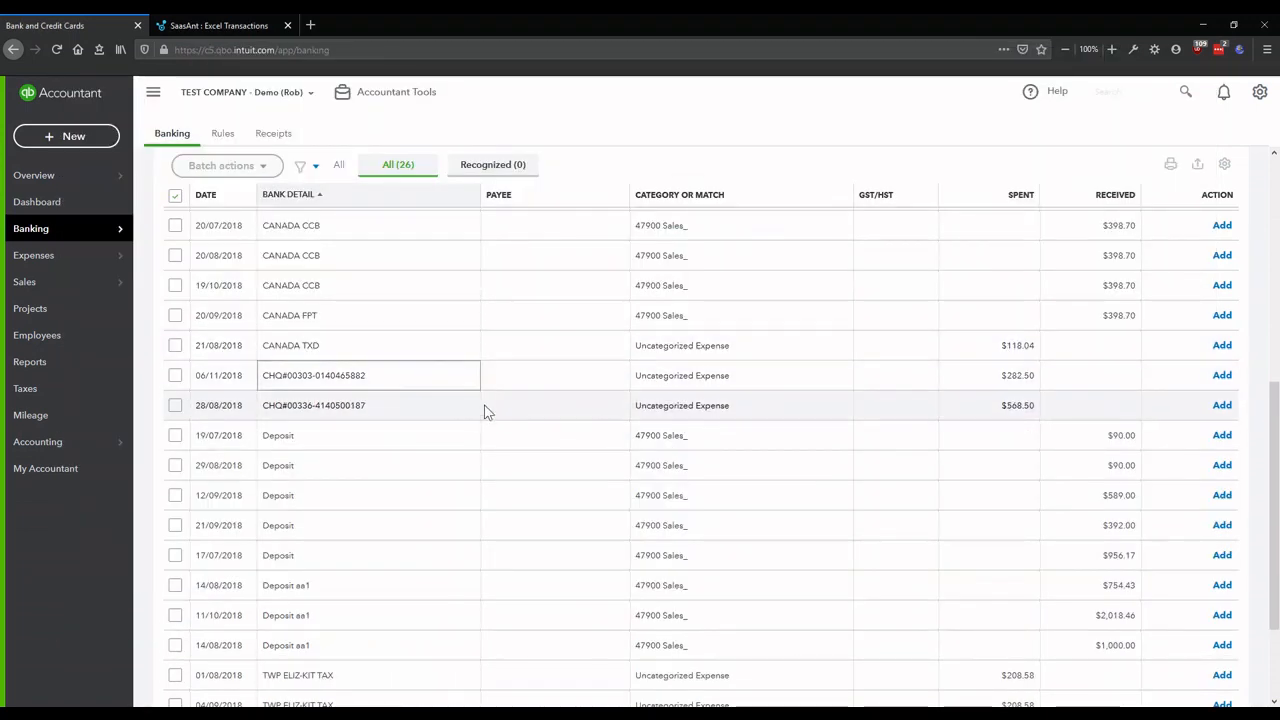
scroll(472, 410, up, 5)
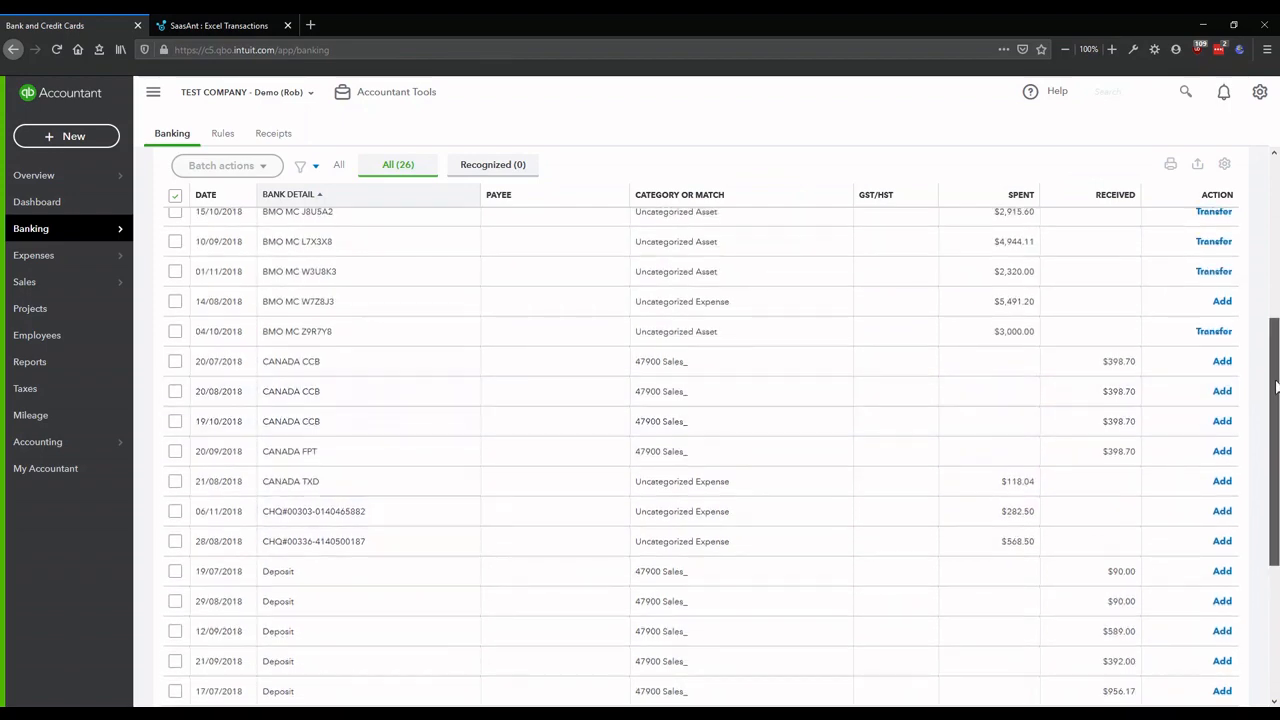
scroll(1268, 245, up, 3)
scroll(1268, 245, up, 1)
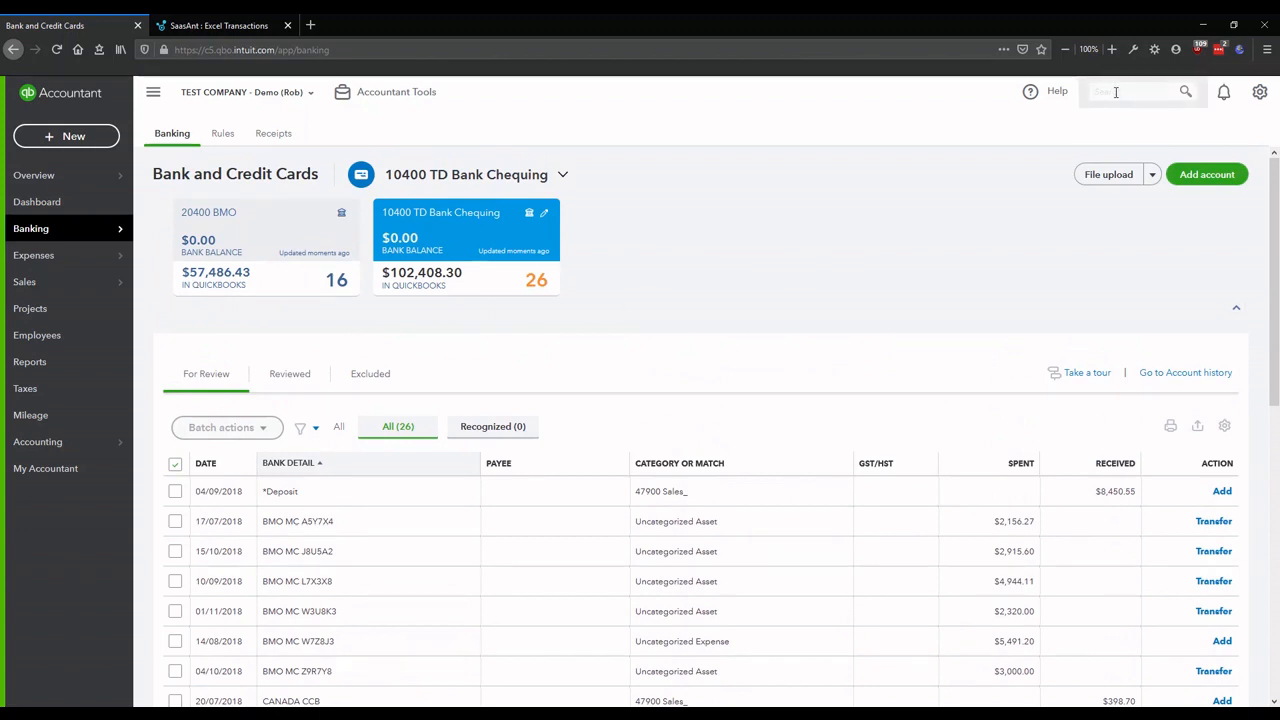
click(1116, 92)
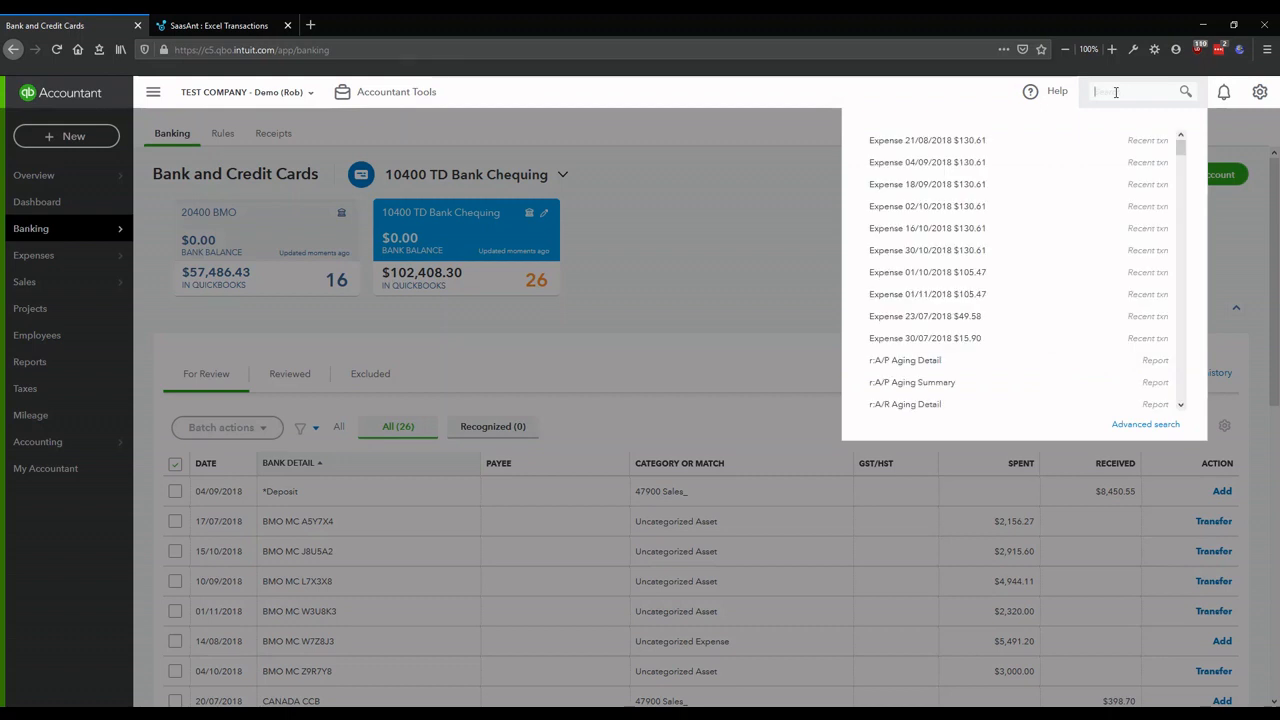
text(trial)
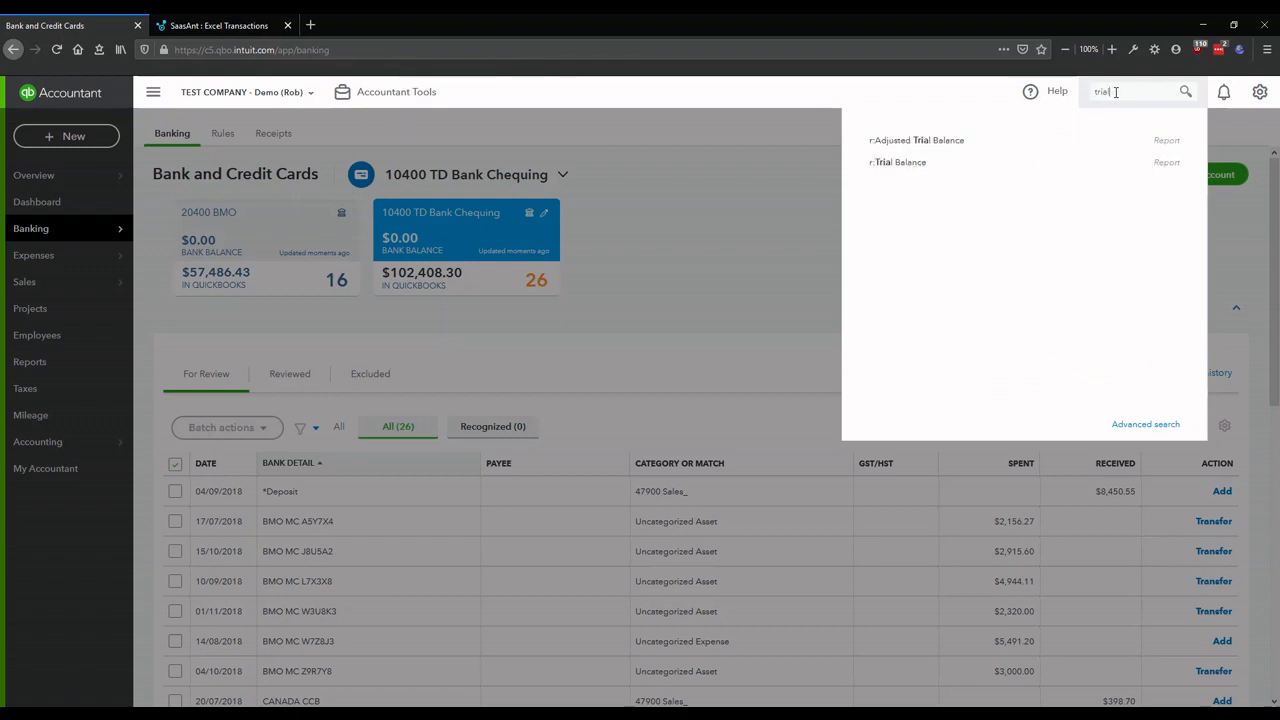
click(909, 168)
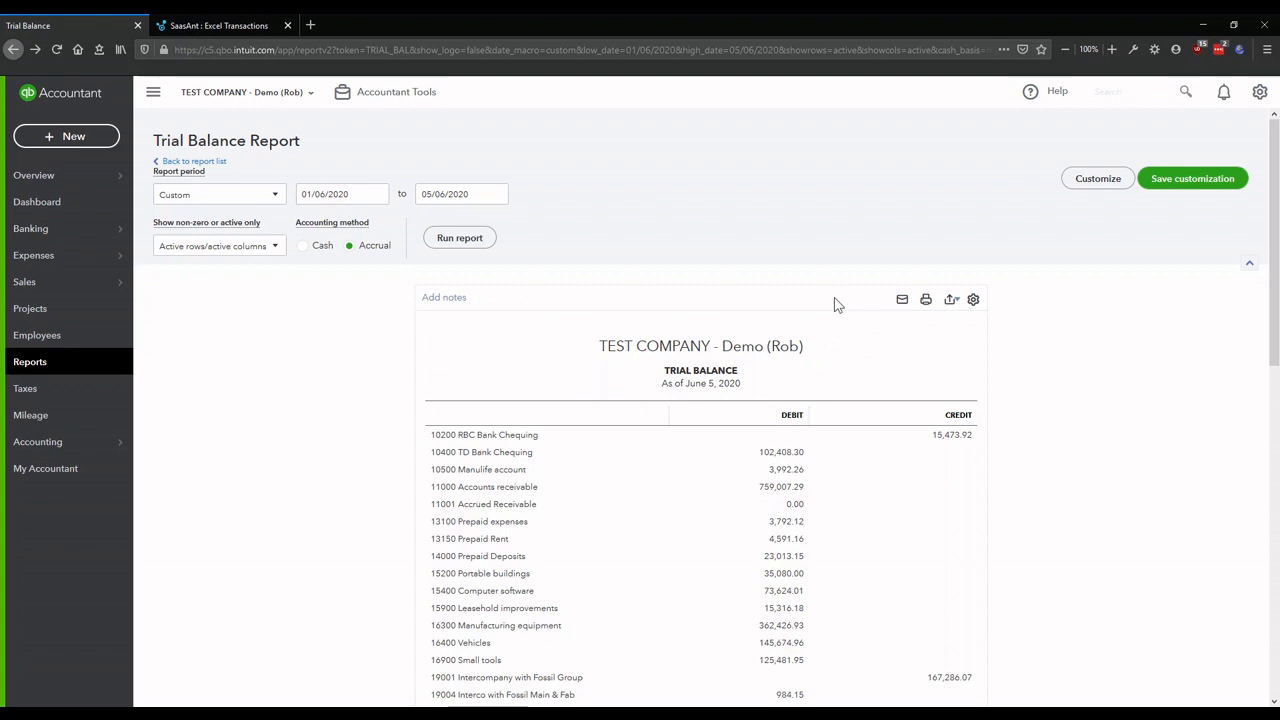
- Open the Workpapers and expand the Financial Statements, Detailed Reports and Previous Returns document folders
click(409, 99)
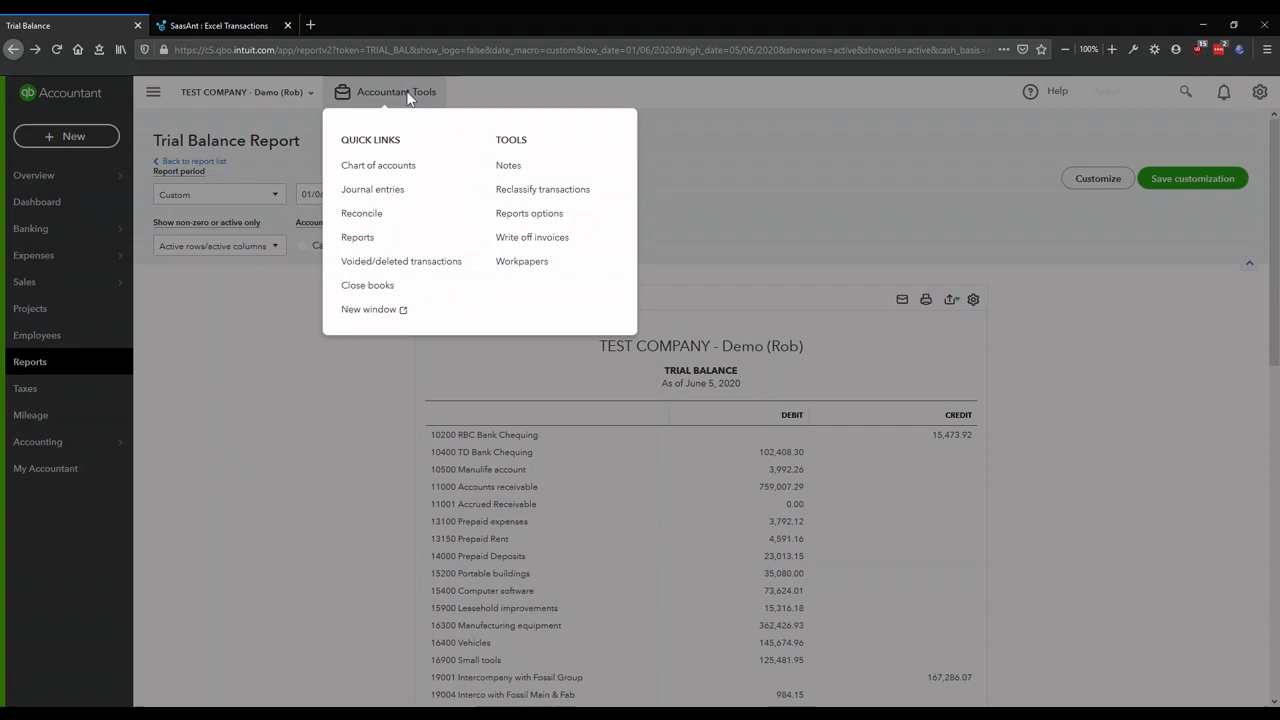
click(530, 262)
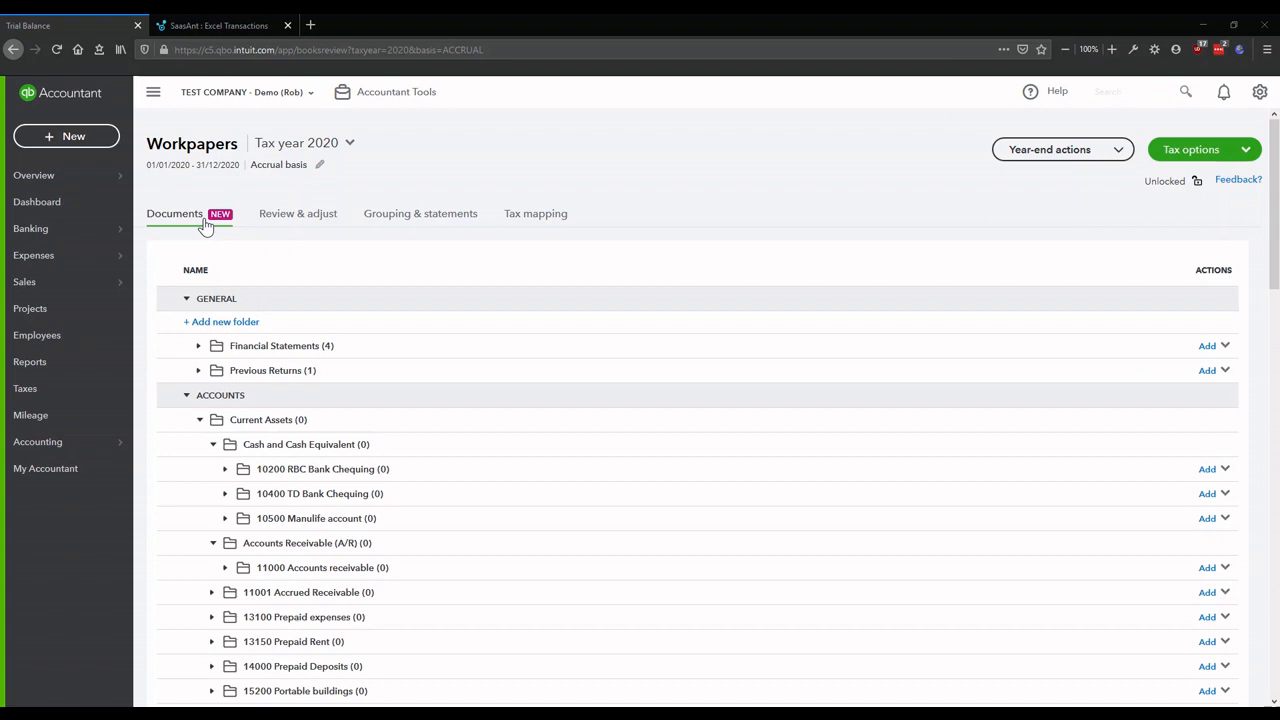
click(199, 346)
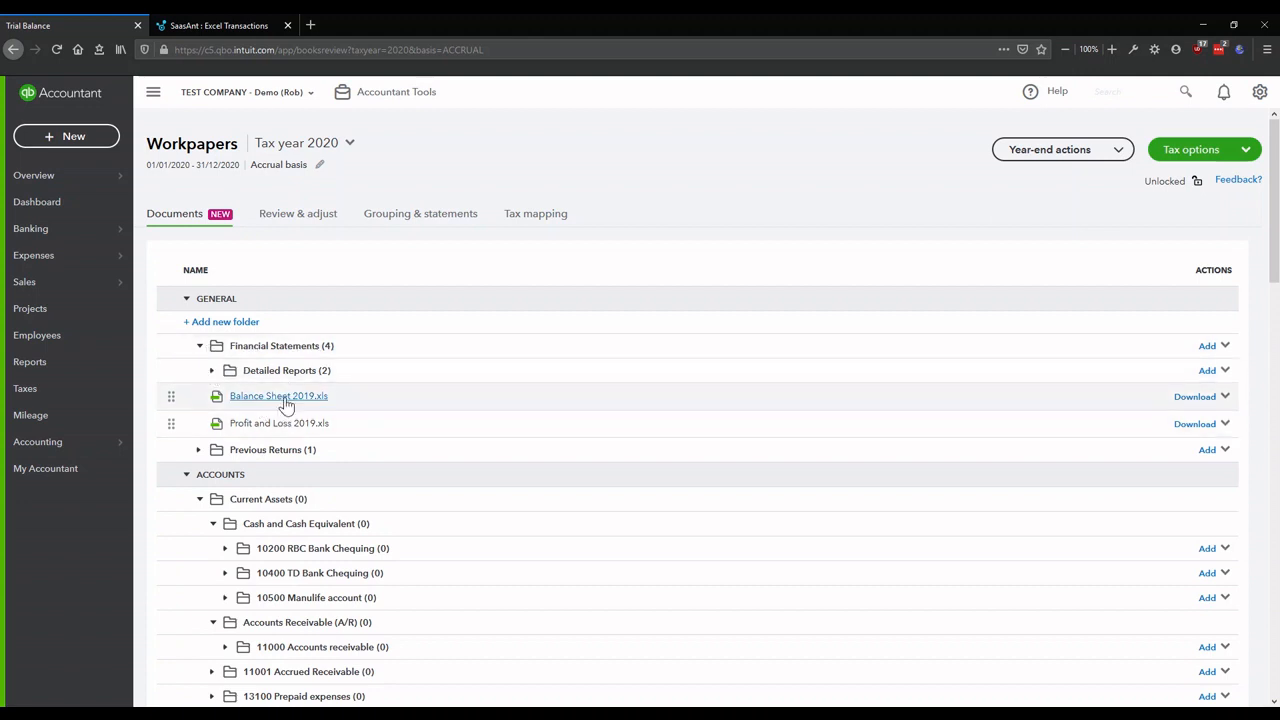
click(213, 371)
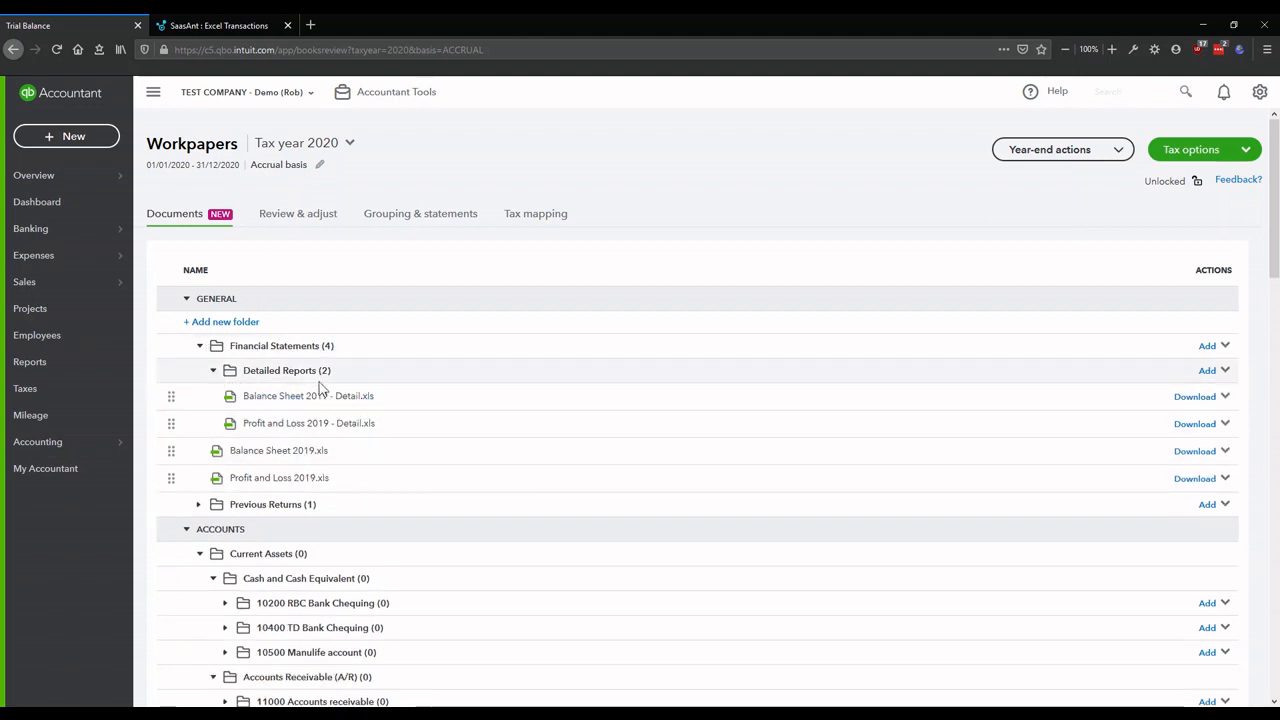
click(199, 504)
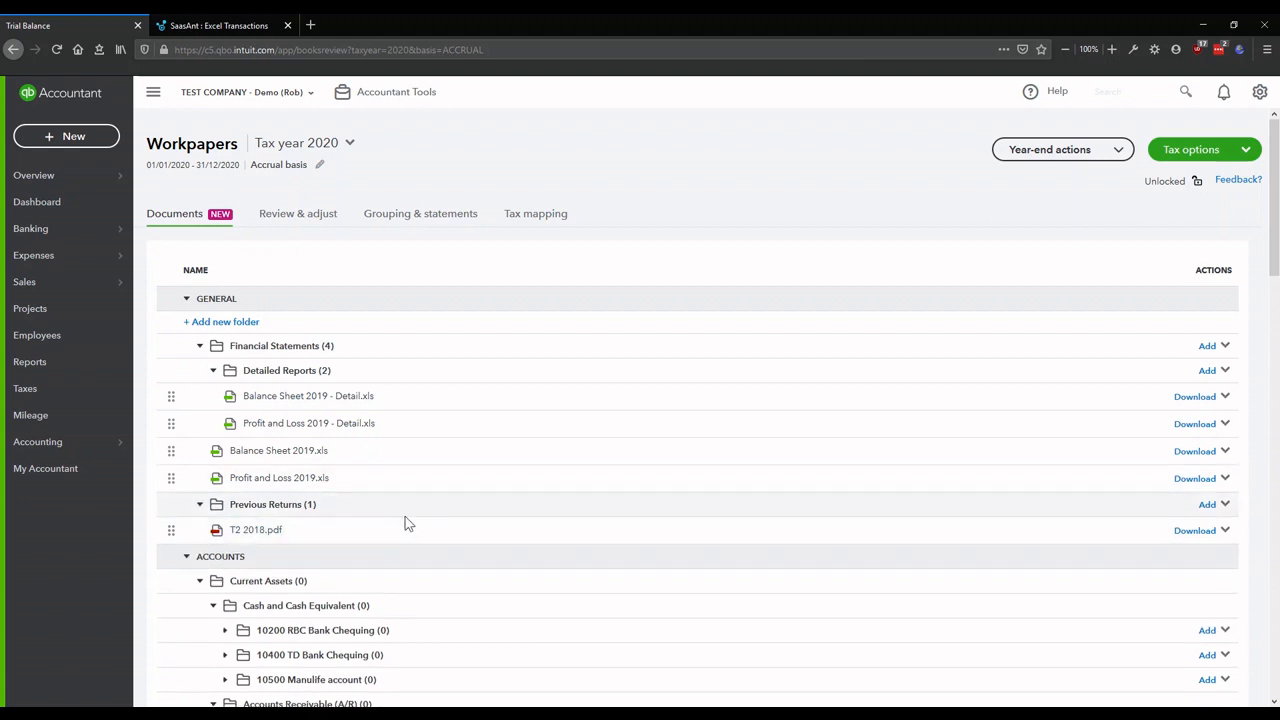
- Add a "Planning Documents" folder, upload Engagement Letter - 515.pdf, Initial Checklist.docx and Client Business Knowledge.docx into it, and expand it
click(226, 321)
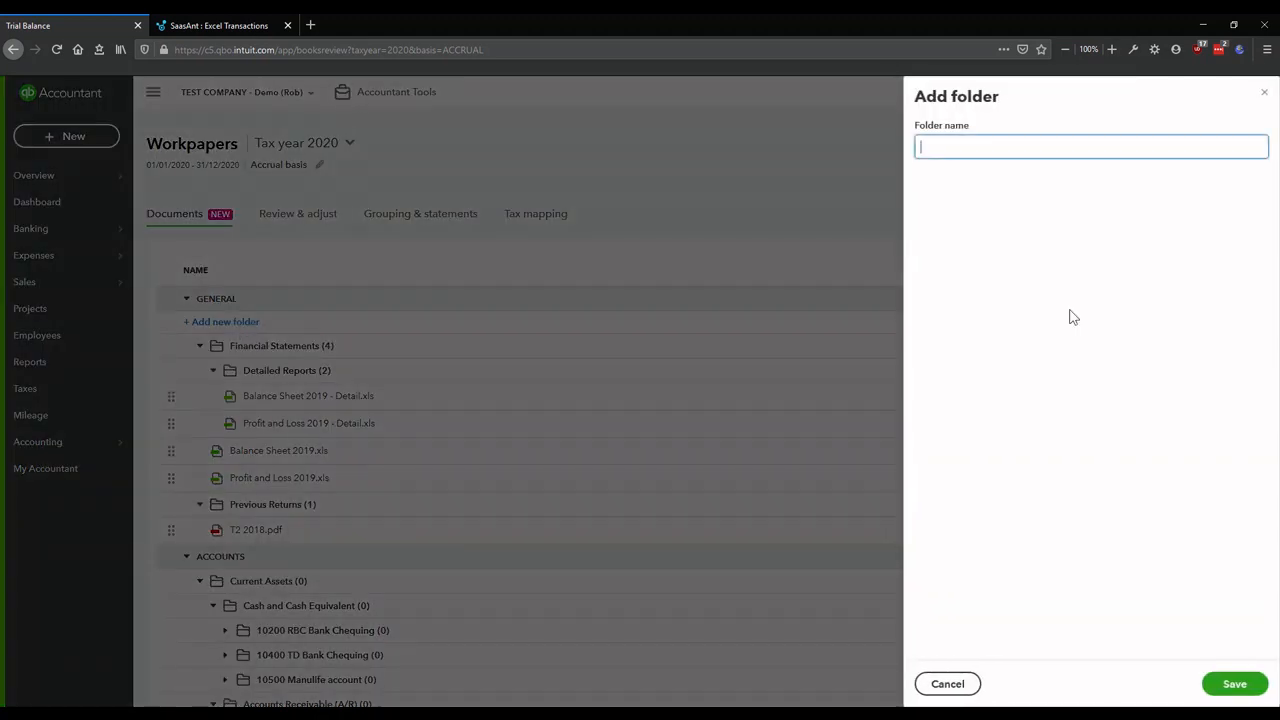
text(Planning Documents)
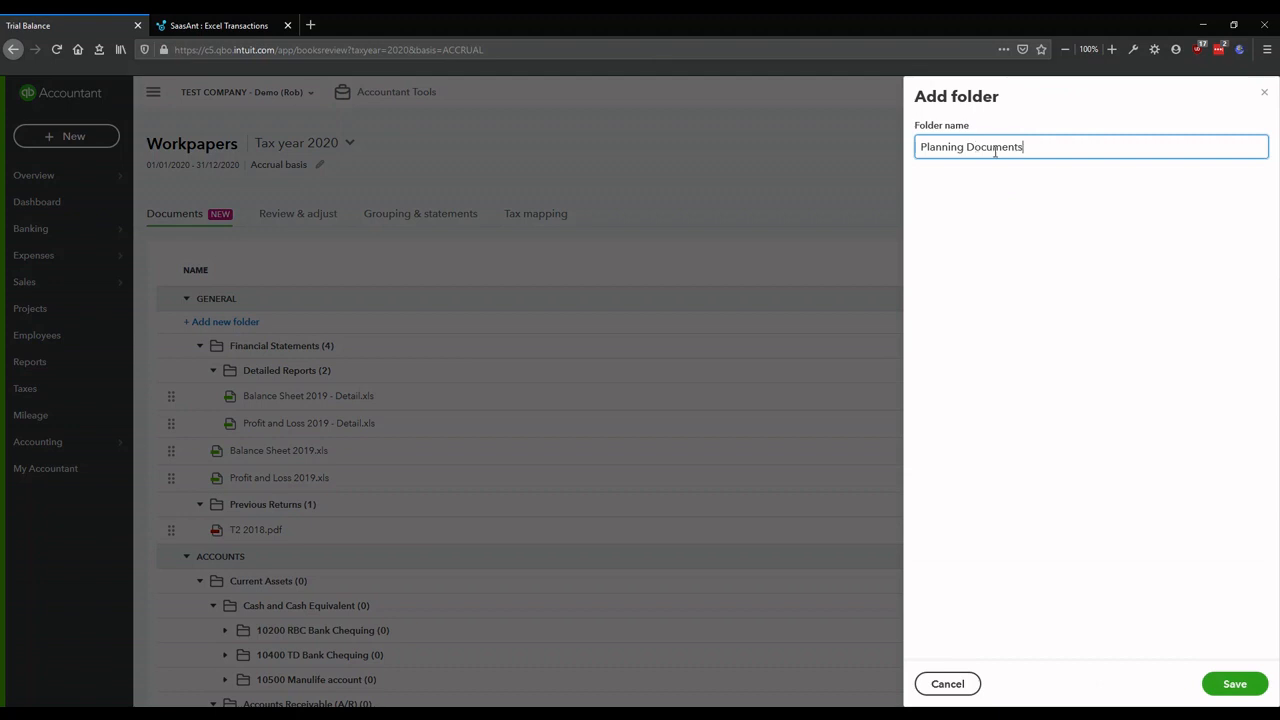
click(1234, 686)
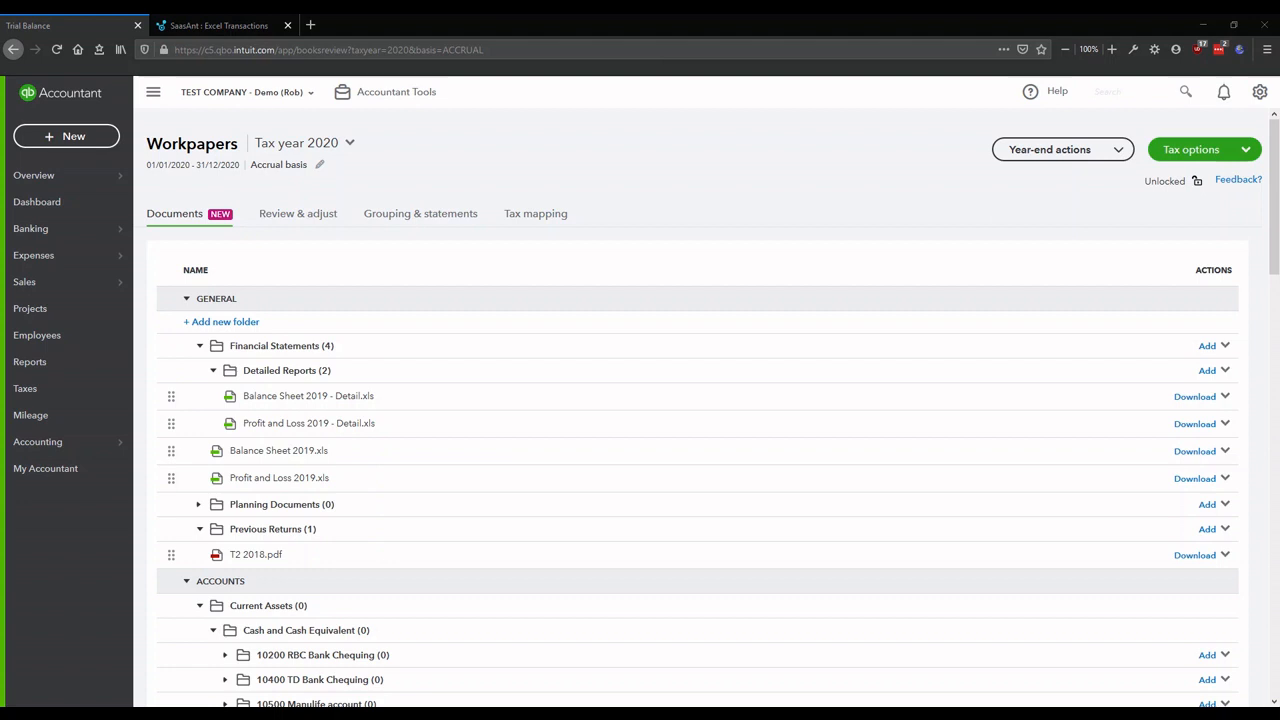
drag(133, 606, 296, 511)
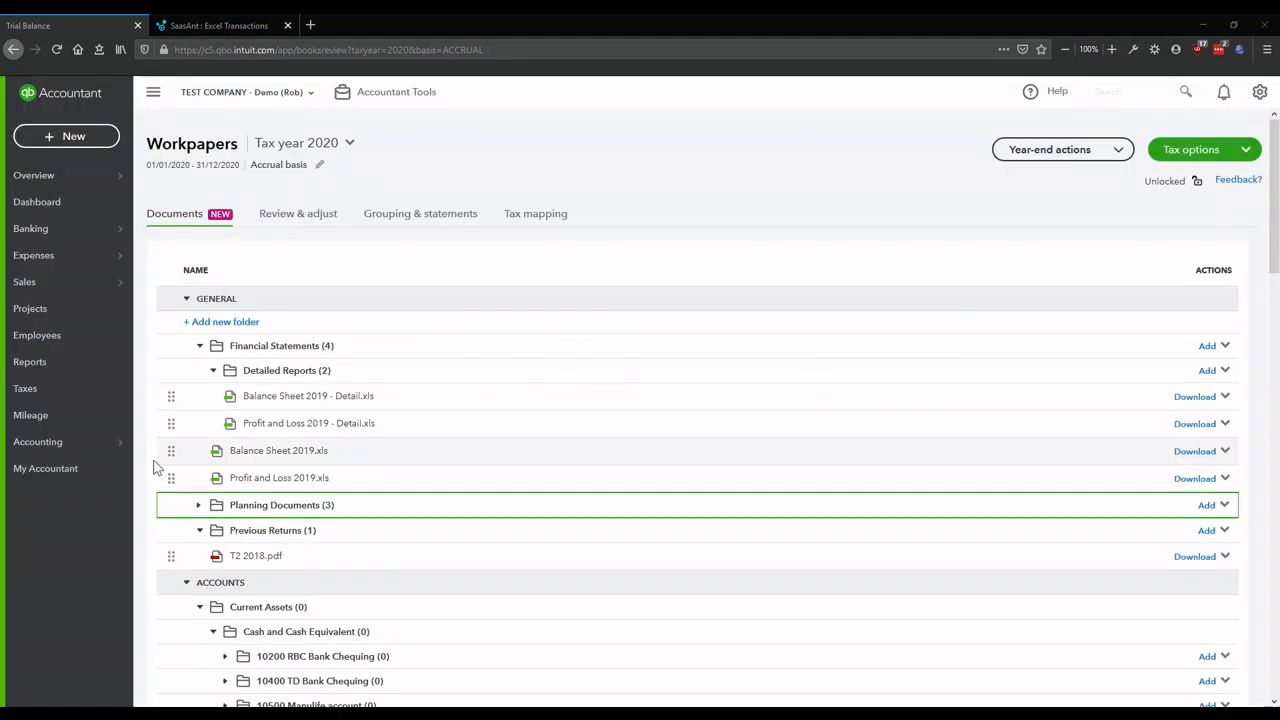
click(198, 505)
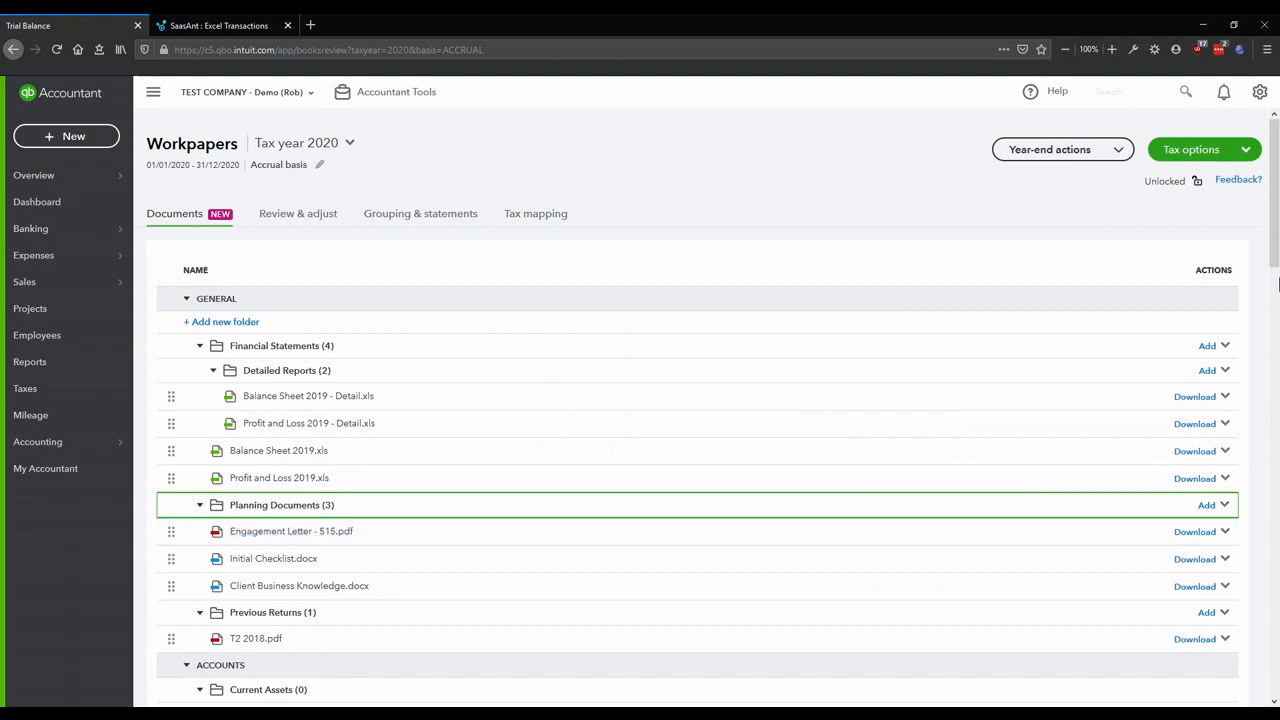
- Look through the account document folders, collapsing Cash and Cash Equivalent and Current Assets, and view the add options for 15000 Furniture and Equipment
drag(1276, 222, 1275, 312)
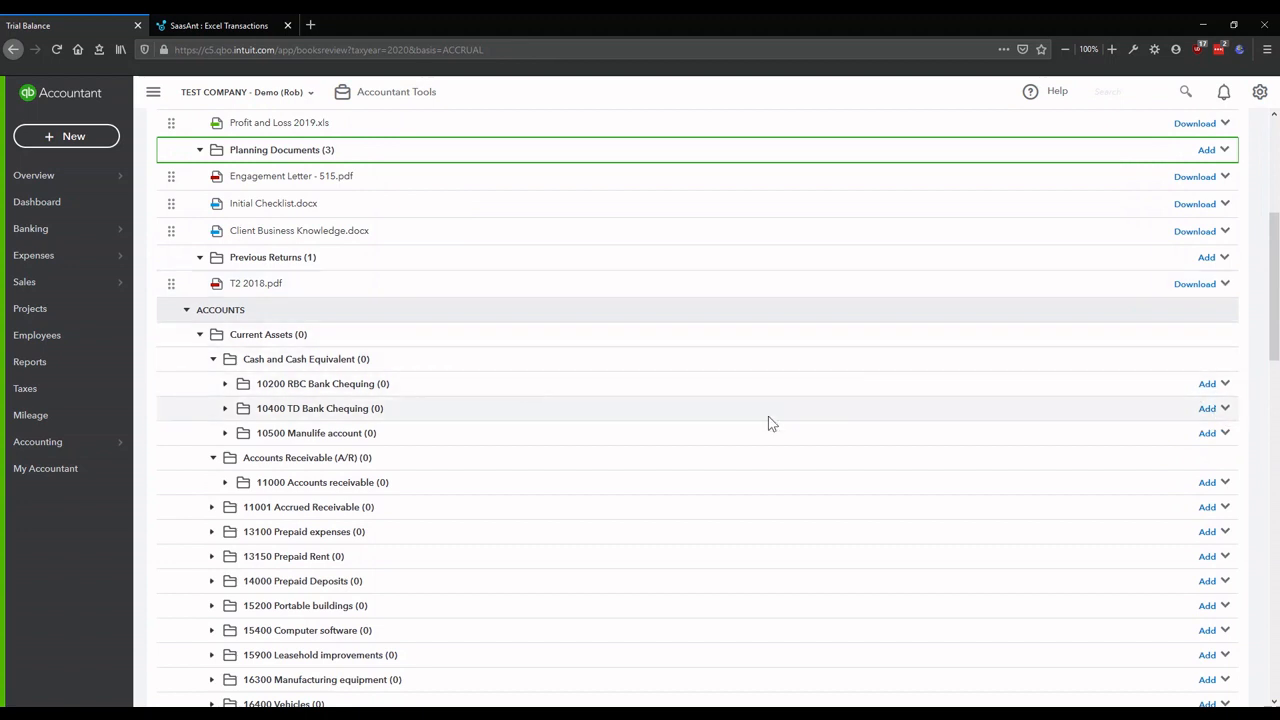
click(212, 360)
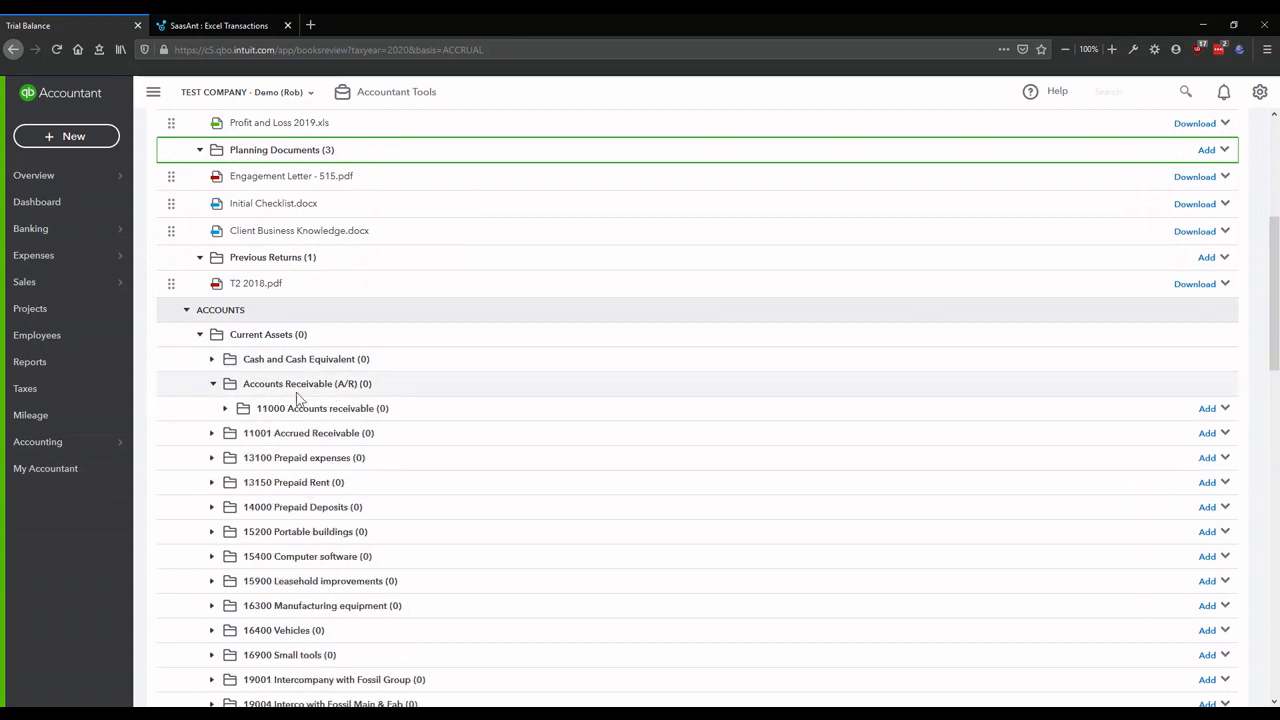
click(199, 336)
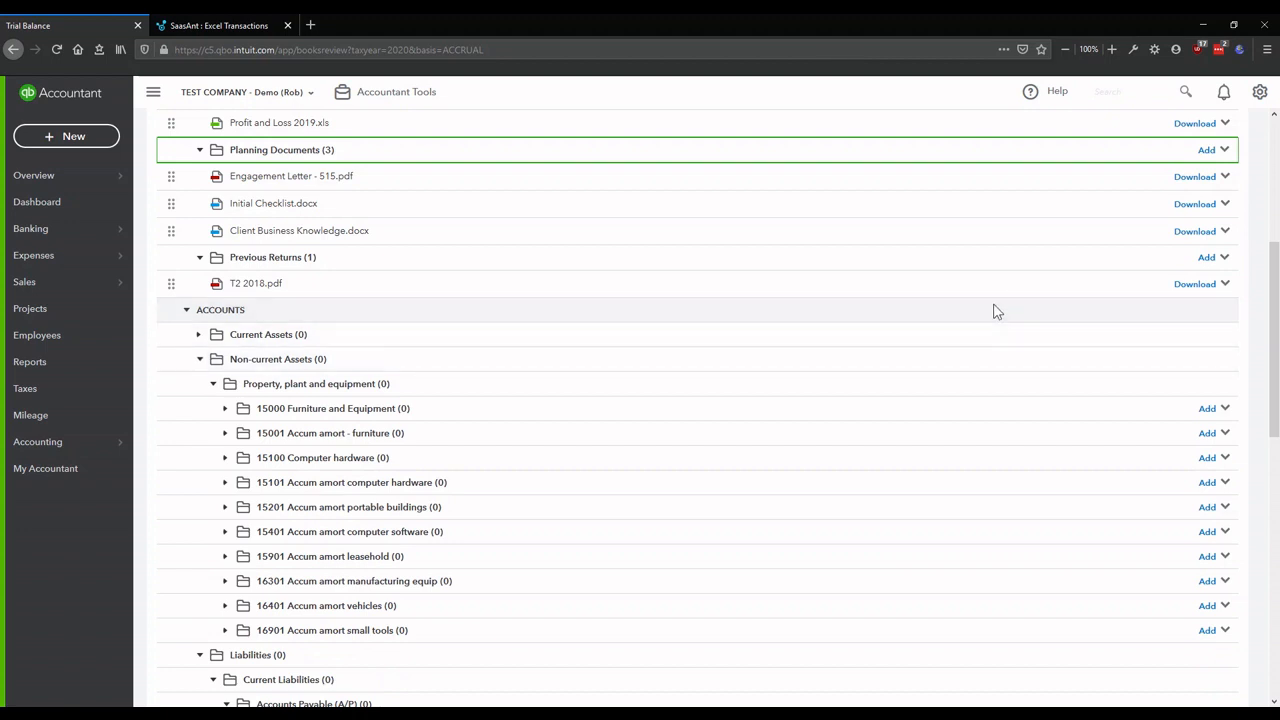
click(1225, 409)
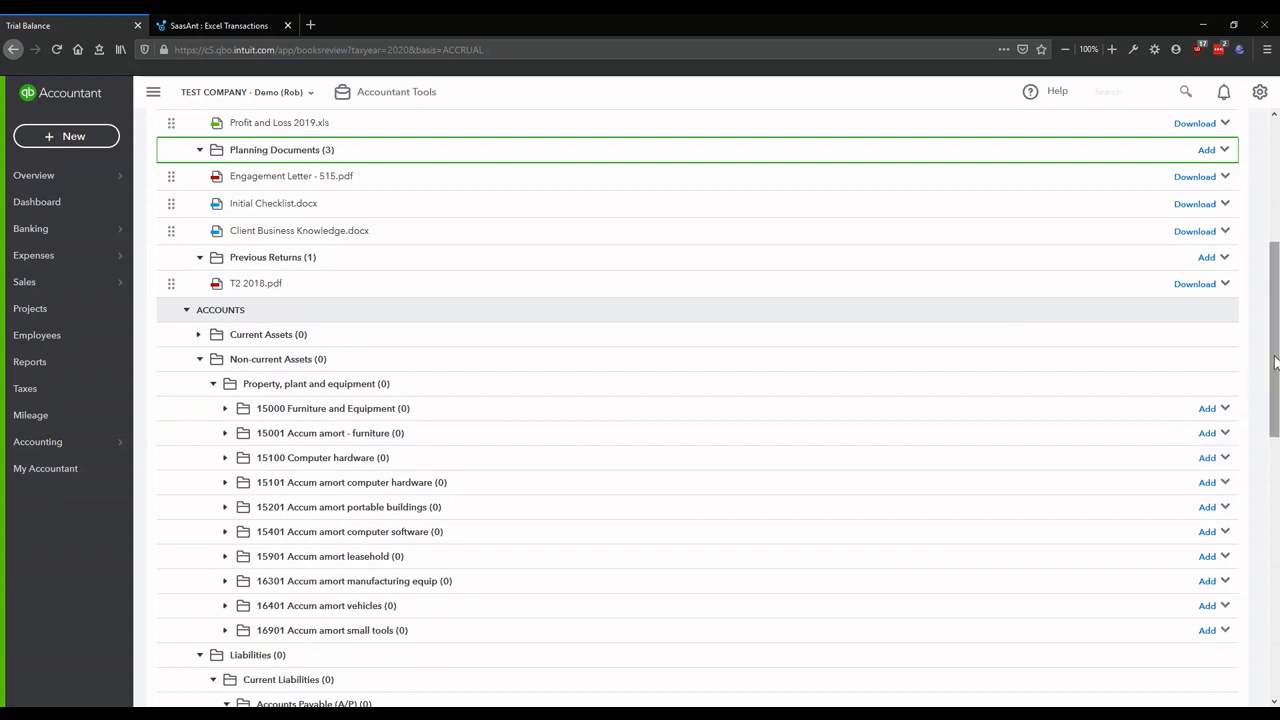
drag(1276, 350, 1277, 230)
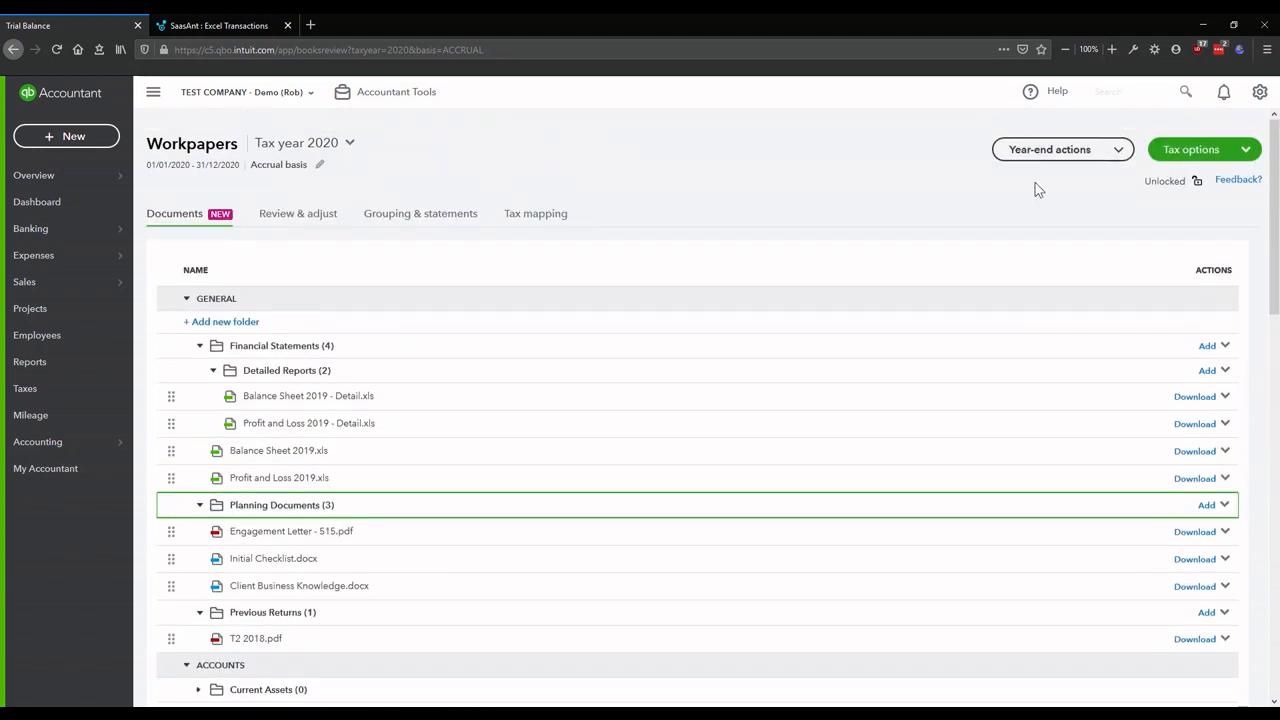
- Check the available year-end actions for the workpapers and open the Review & adjust view
click(1108, 150)
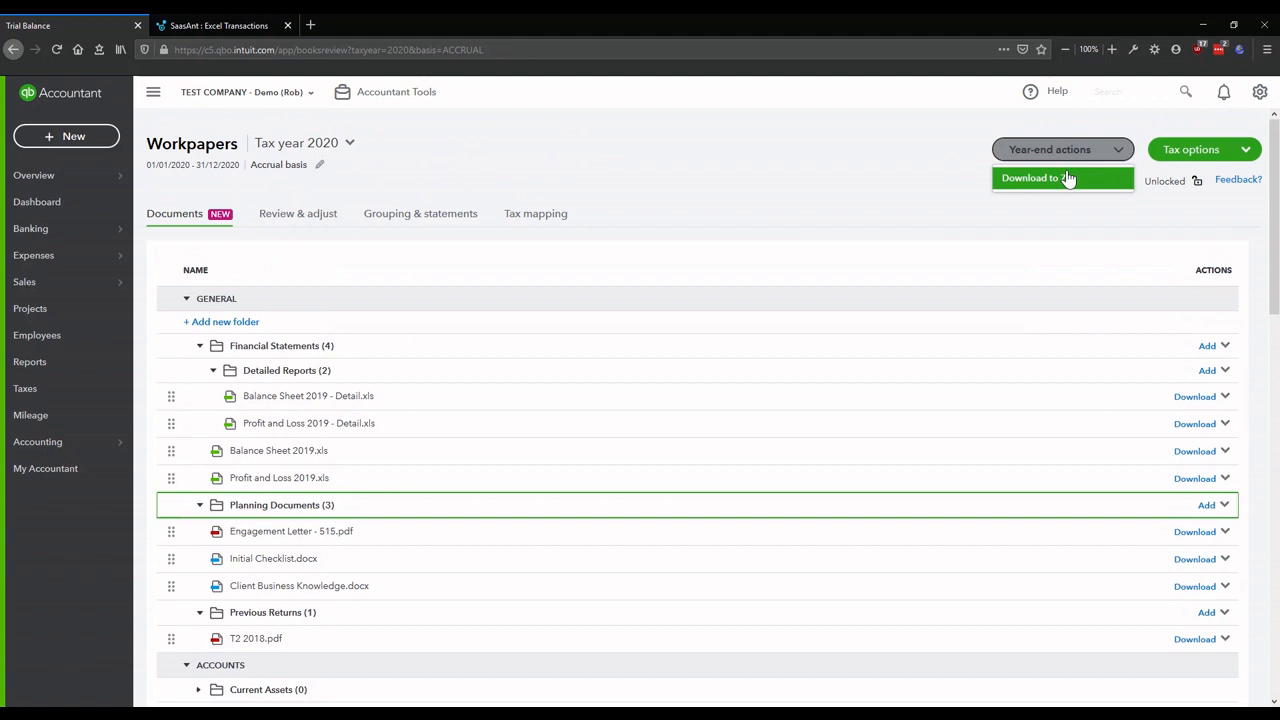
click(735, 197)
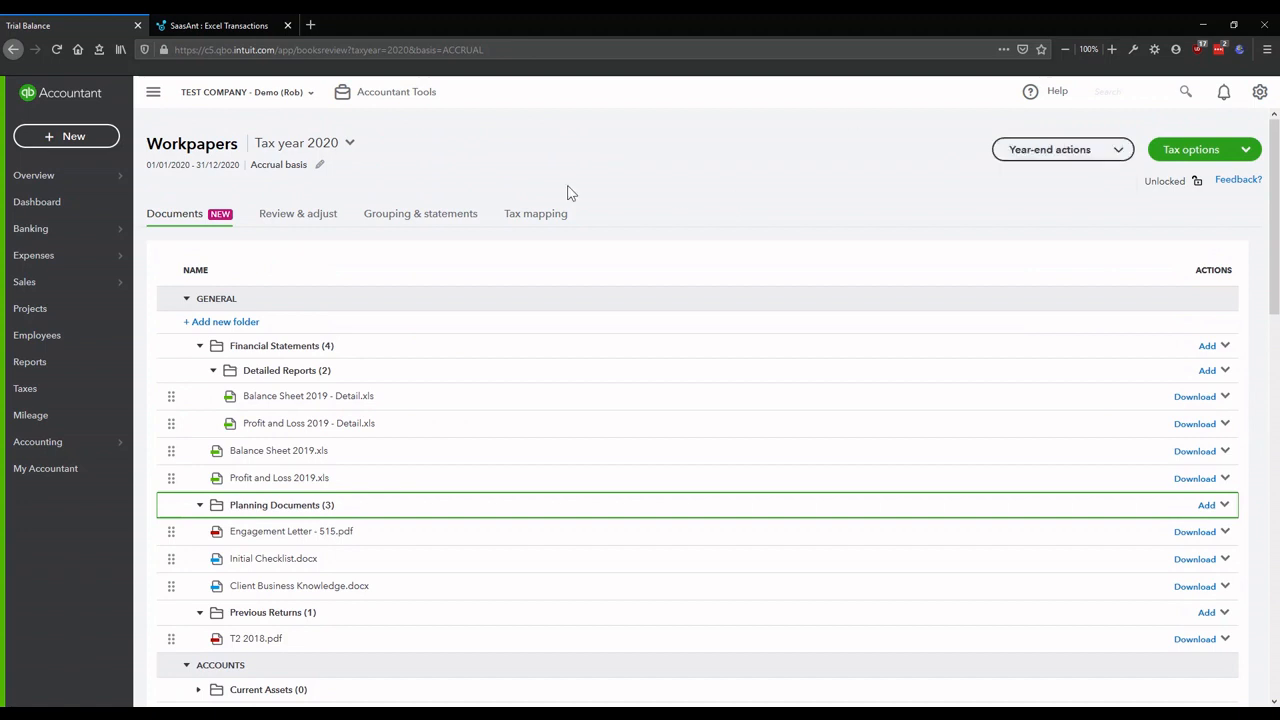
click(295, 217)
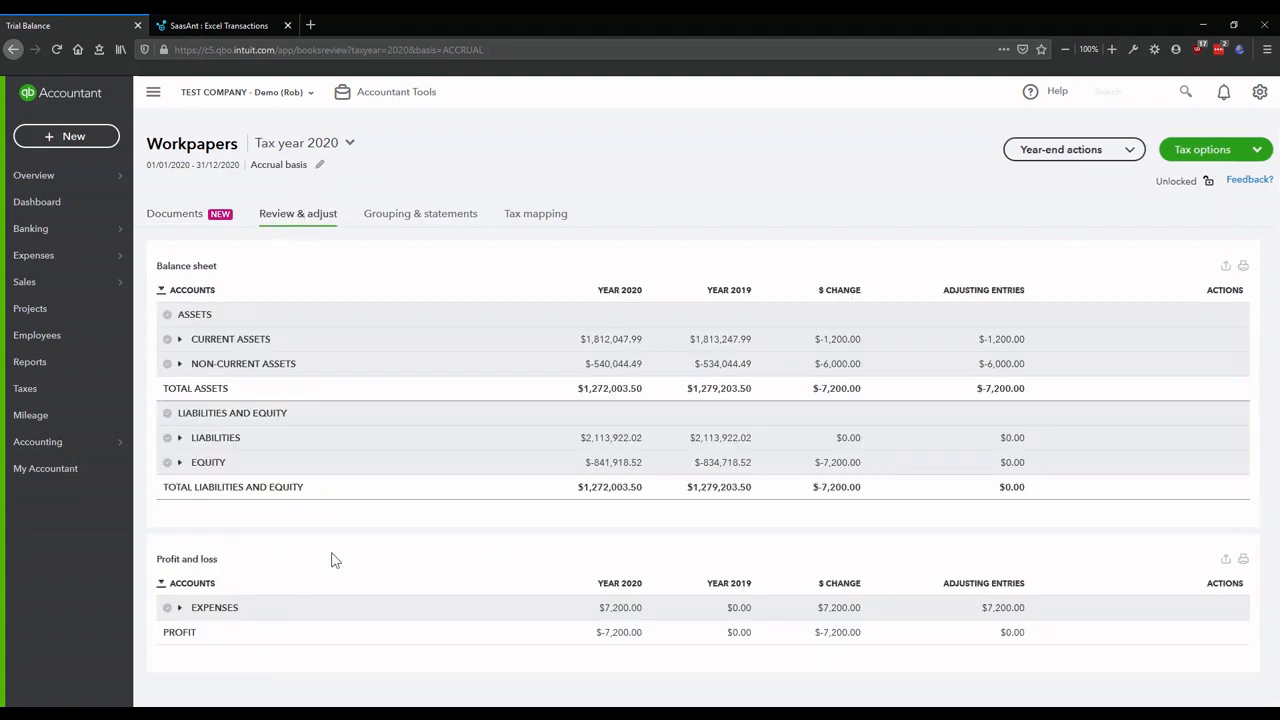
- Expand Current Assets, Liabilities and Current Liabilities in the balance sheet to look through their accounts
click(180, 340)
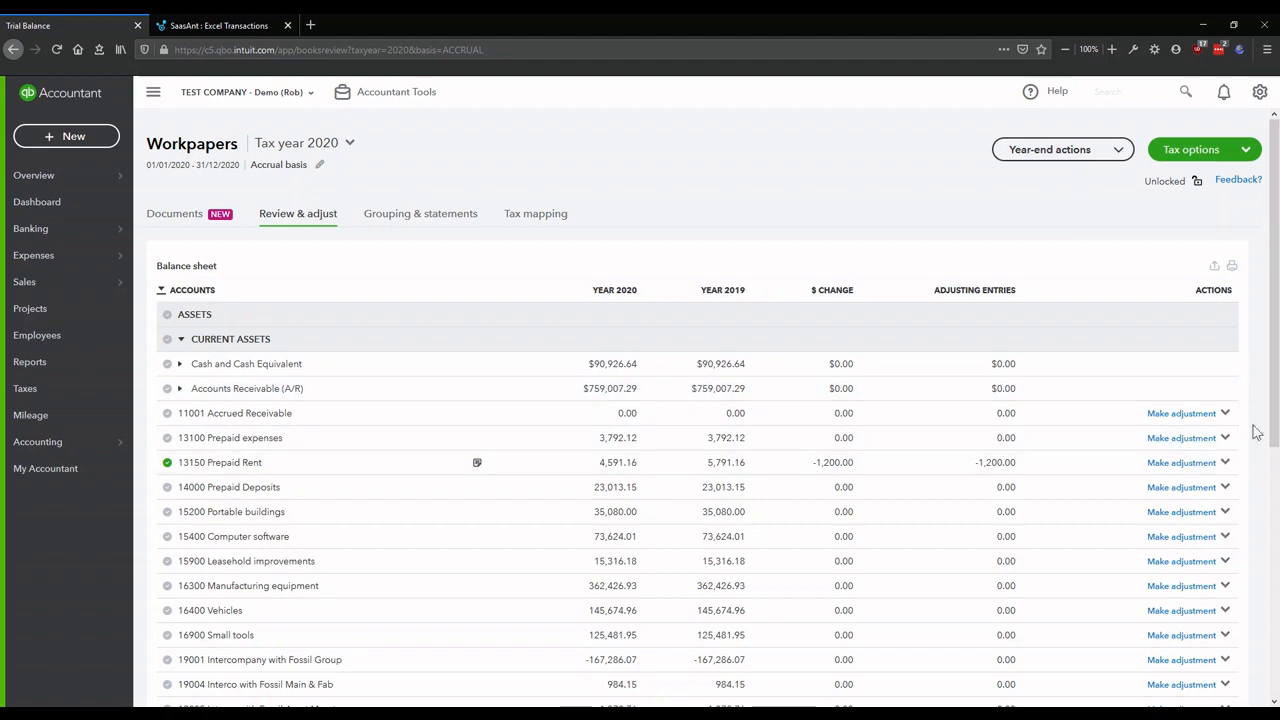
scroll(1277, 289, down, 4)
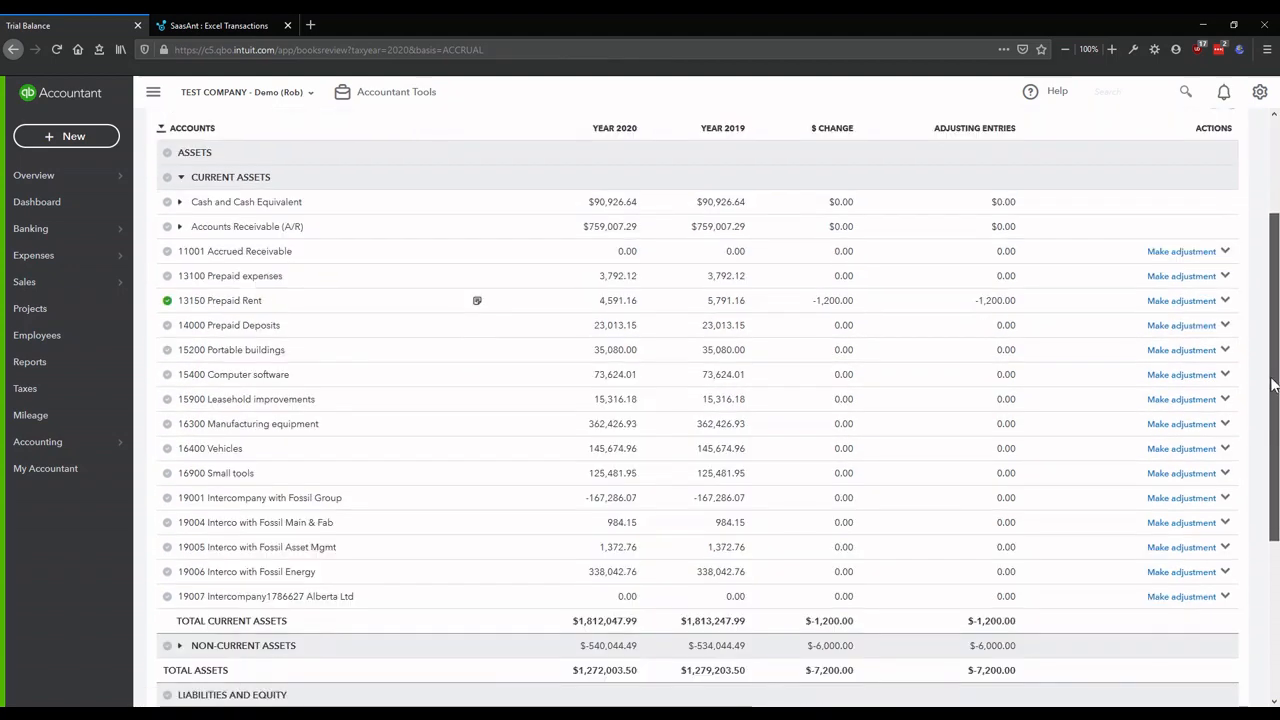
click(179, 519)
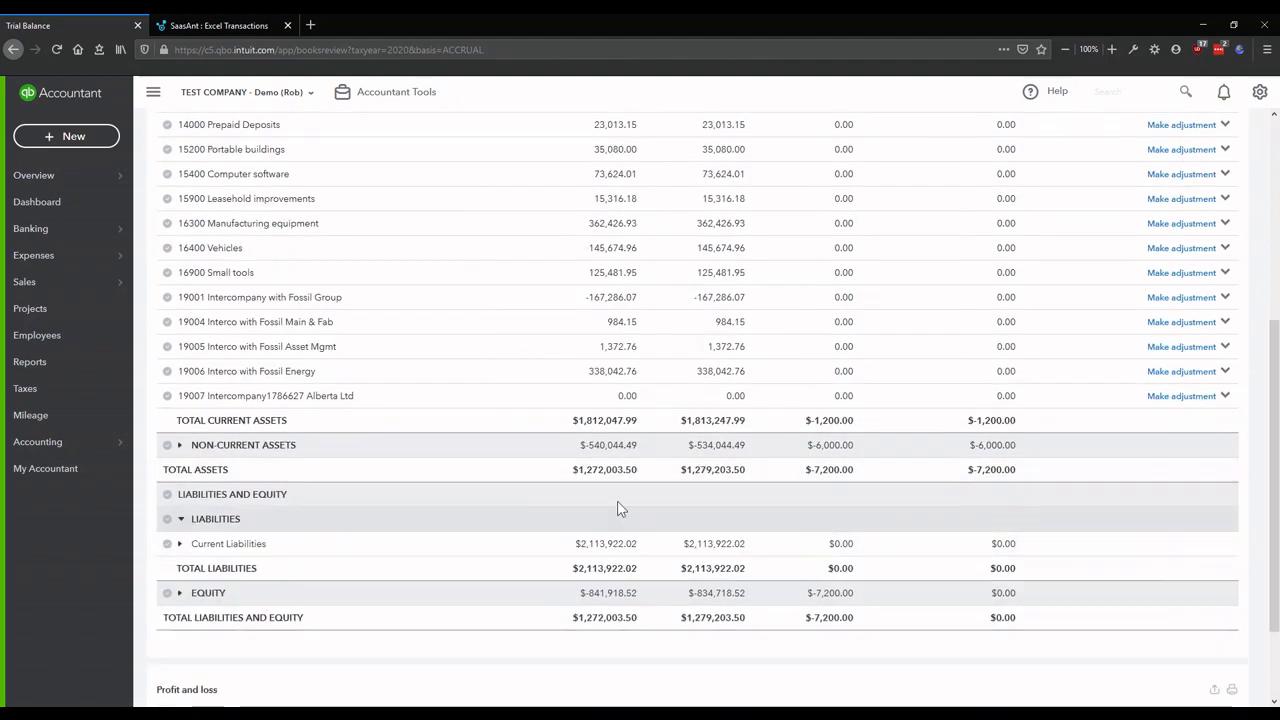
click(179, 544)
drag(1277, 350, 1275, 470)
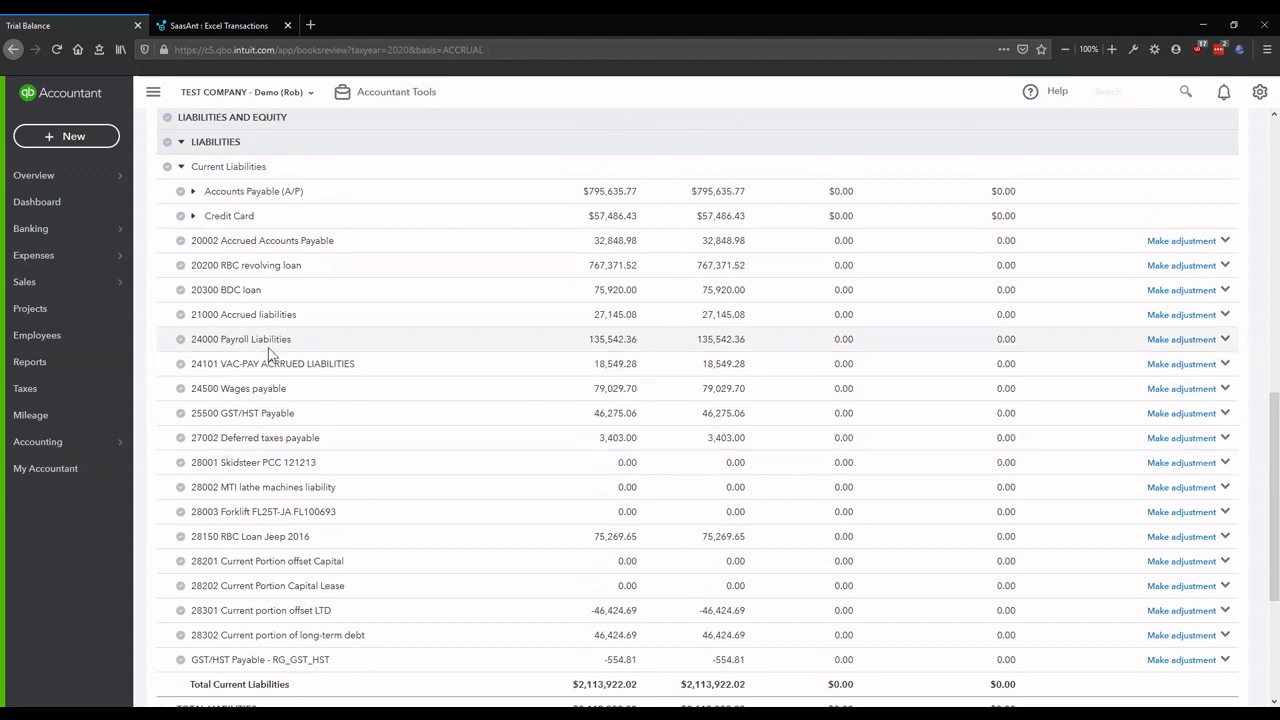
- Add the note "RM: Flagged for further review." to 24000 Payroll Liabilities and mark the account as reviewed
click(1225, 341)
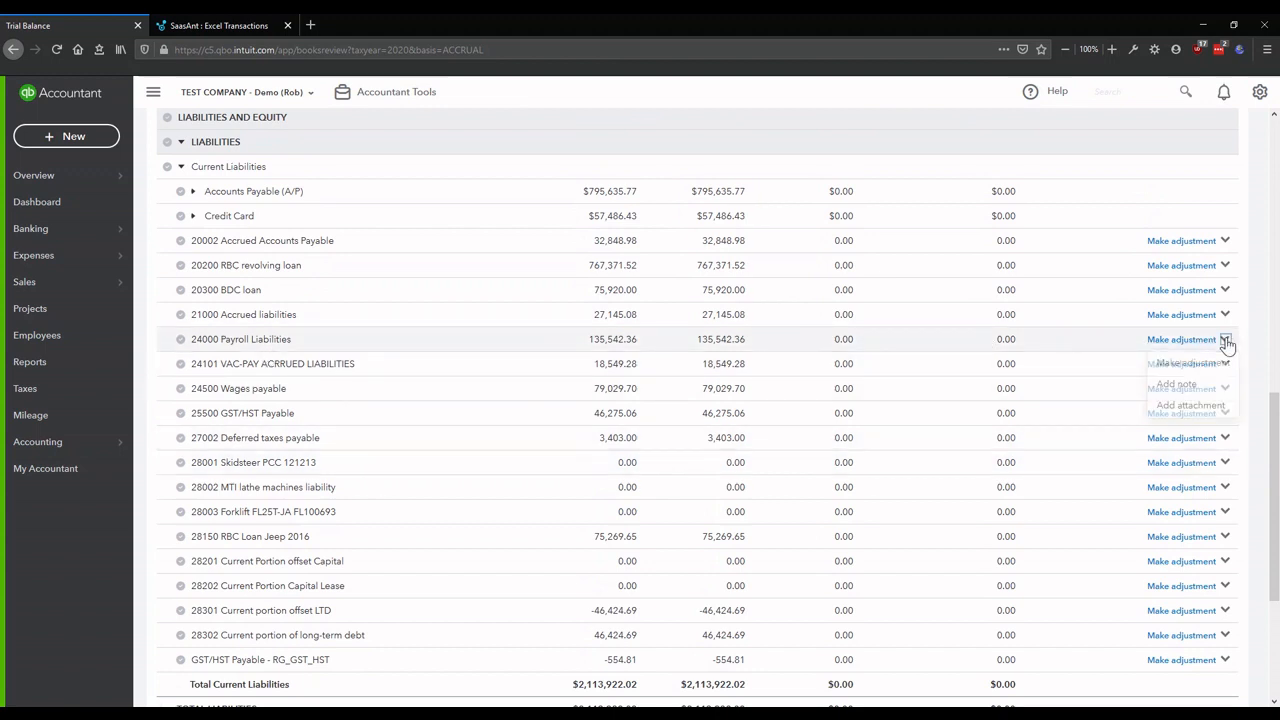
click(1180, 386)
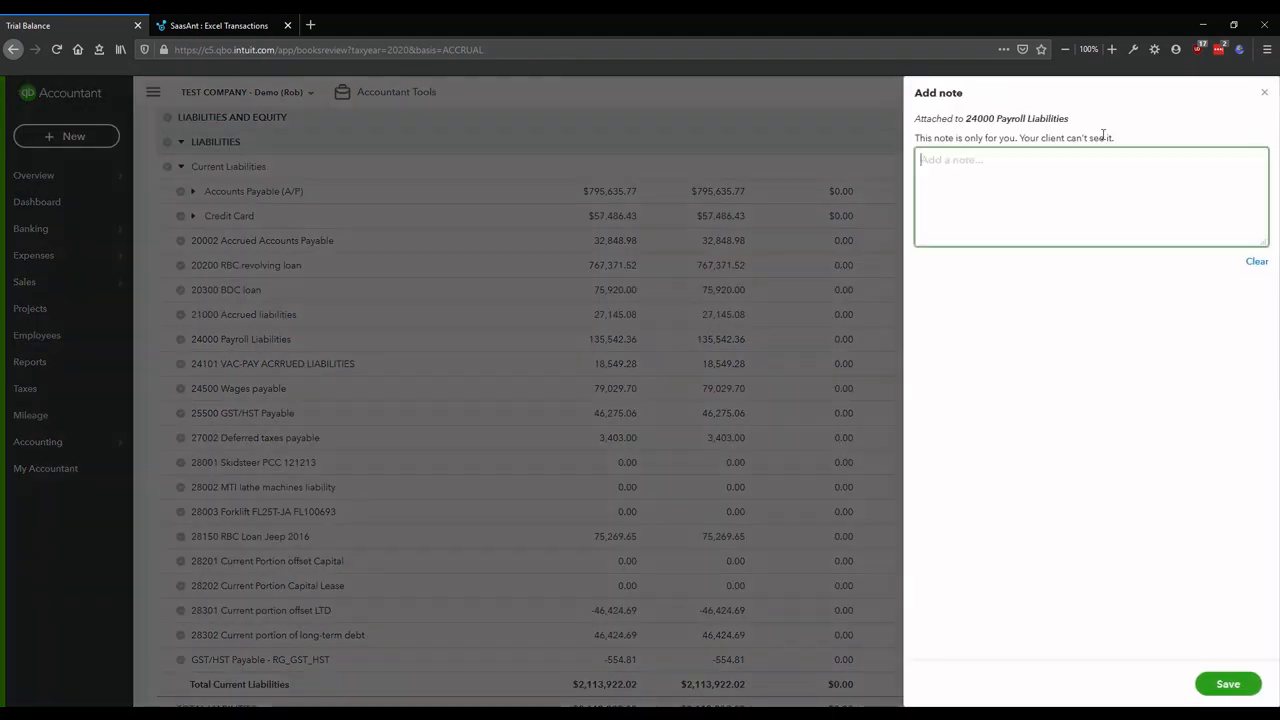
text(RM)
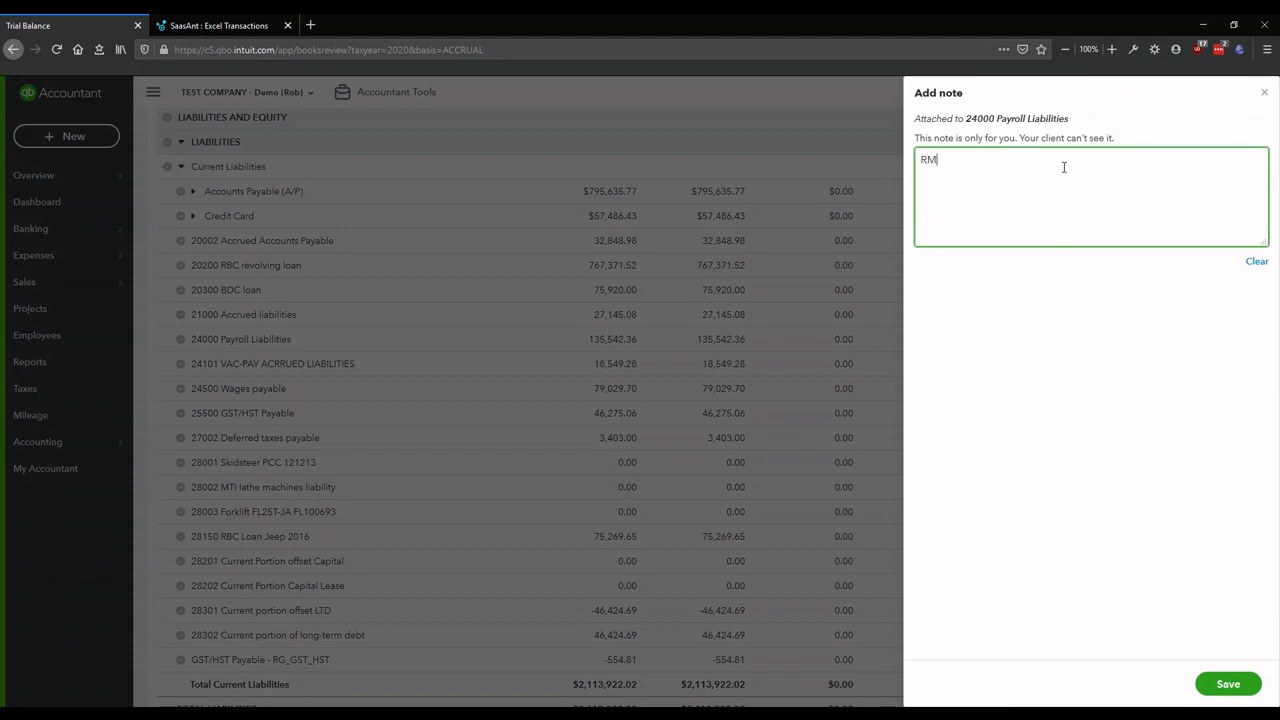
text(: Flagged for further review.)
click(1226, 685)
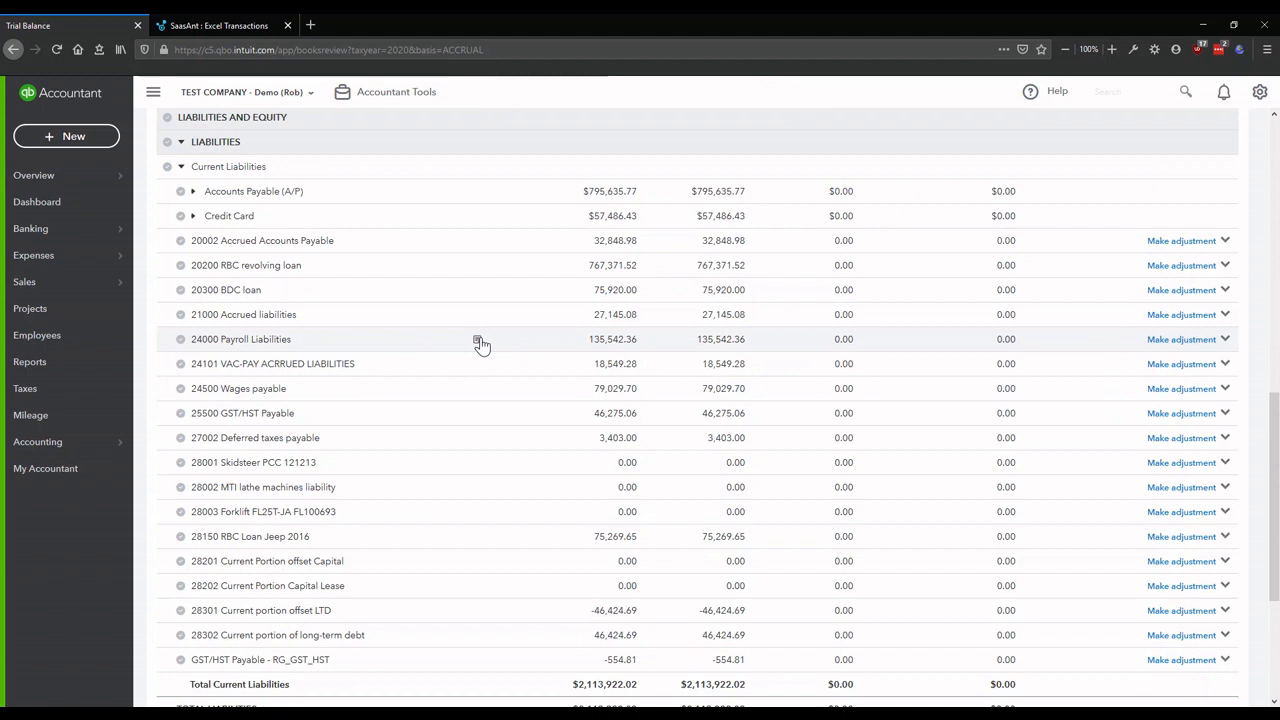
click(181, 339)
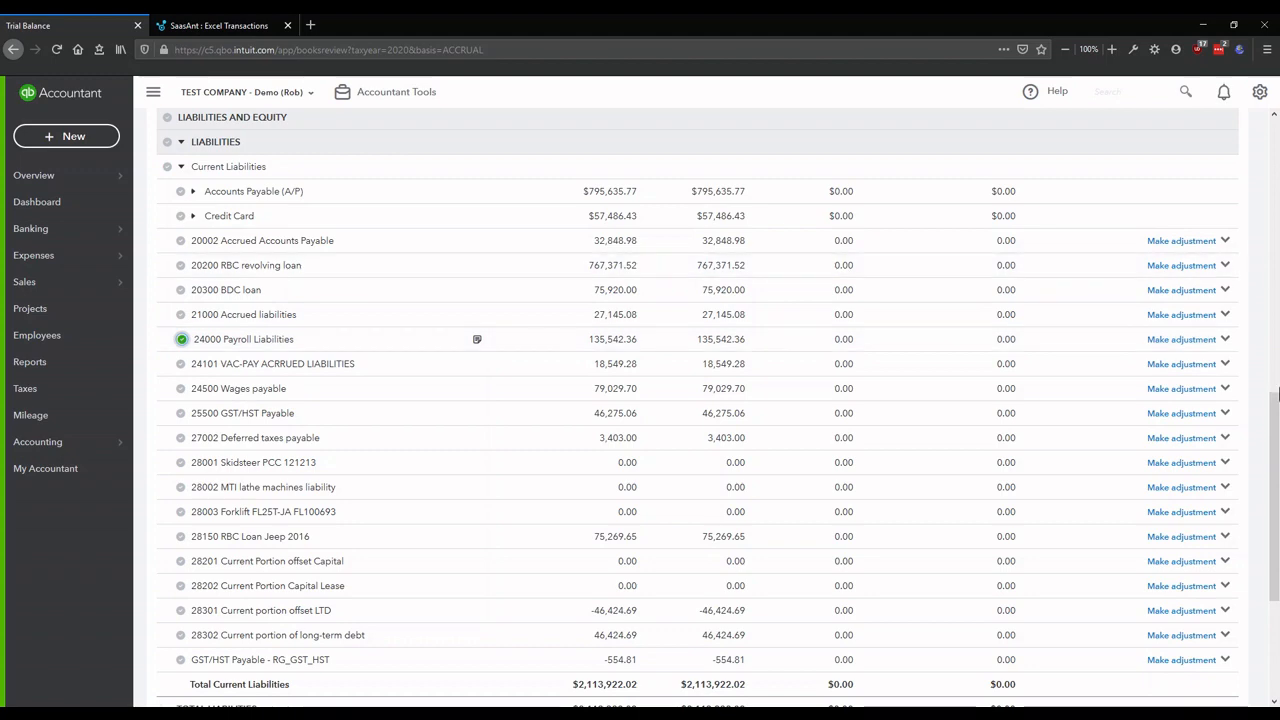
- Open the Grouping & statements view and collapse the Cash group under Current Assets
drag(1275, 415, 1276, 155)
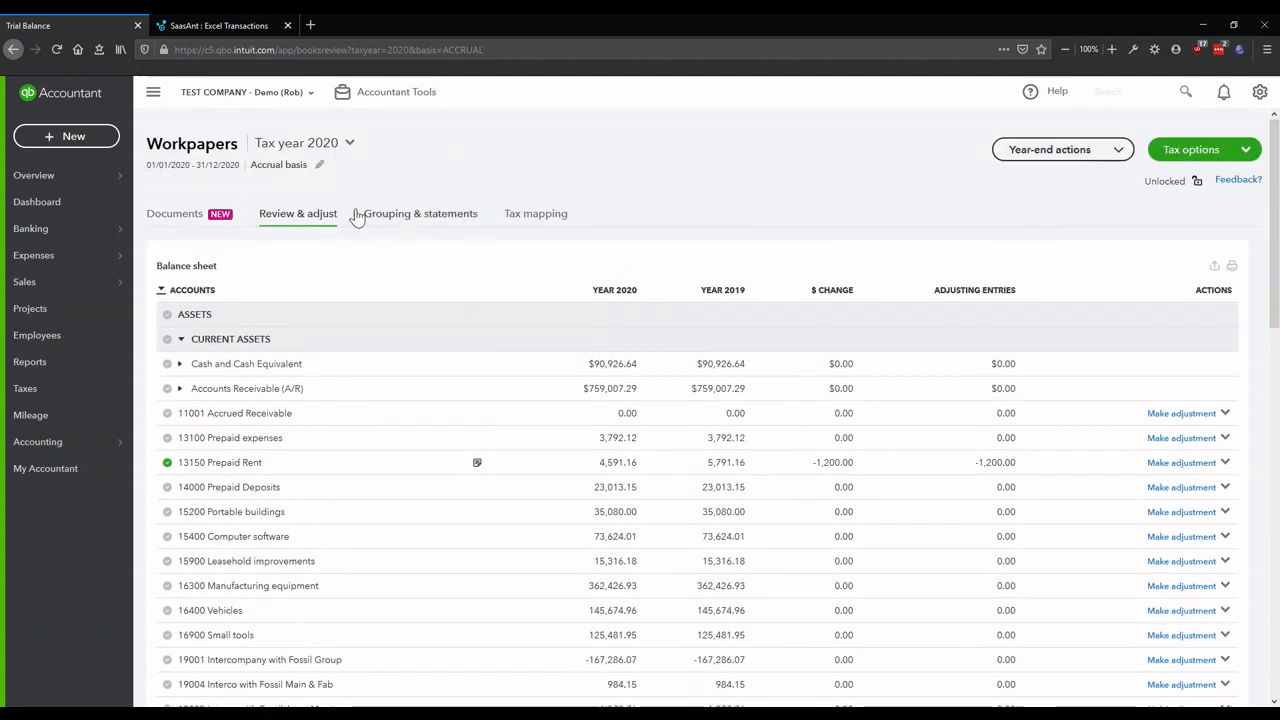
click(422, 219)
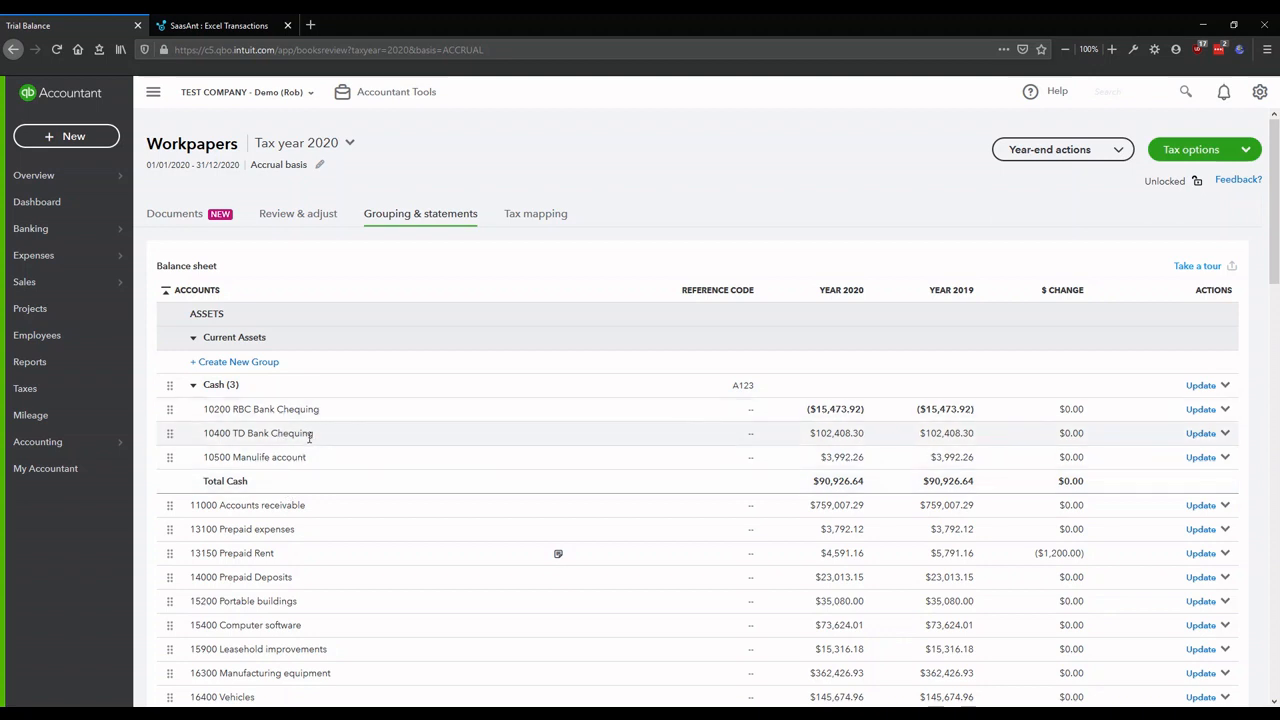
click(192, 386)
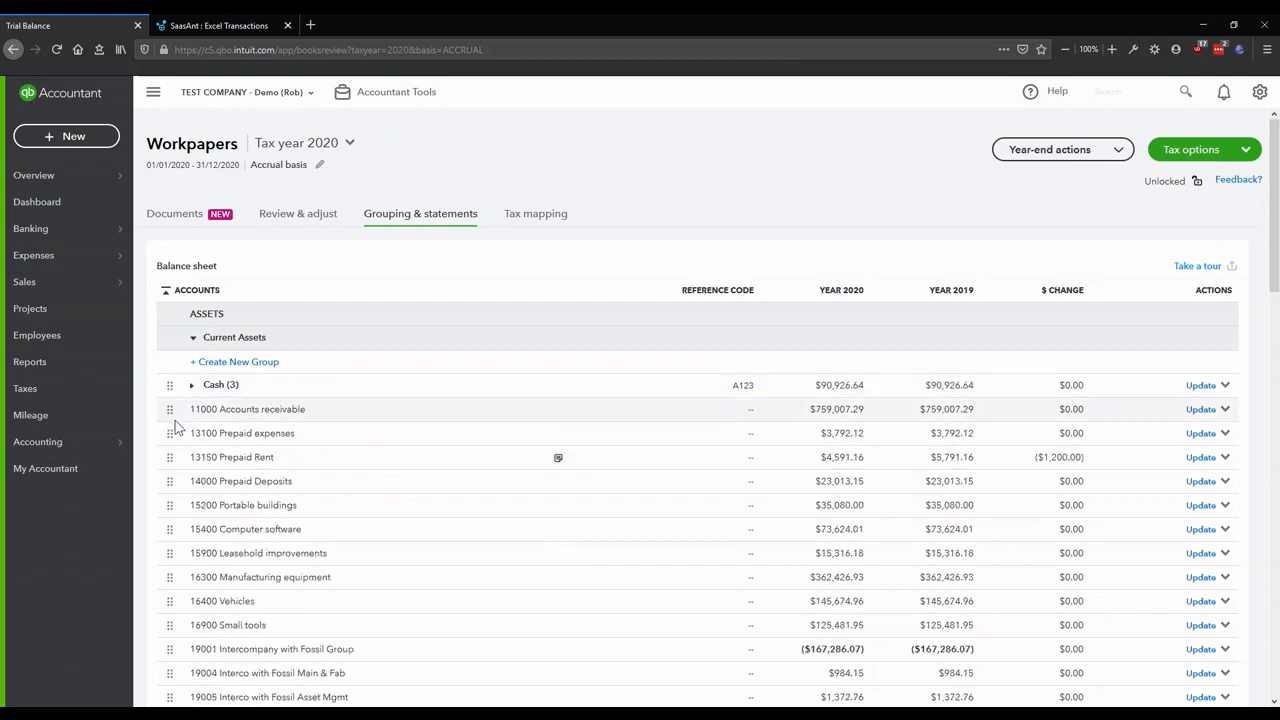
- Create a group named "Payroll Liabilities" with reference code A431 under Current Liabilities
scroll(1275, 283, down, 1)
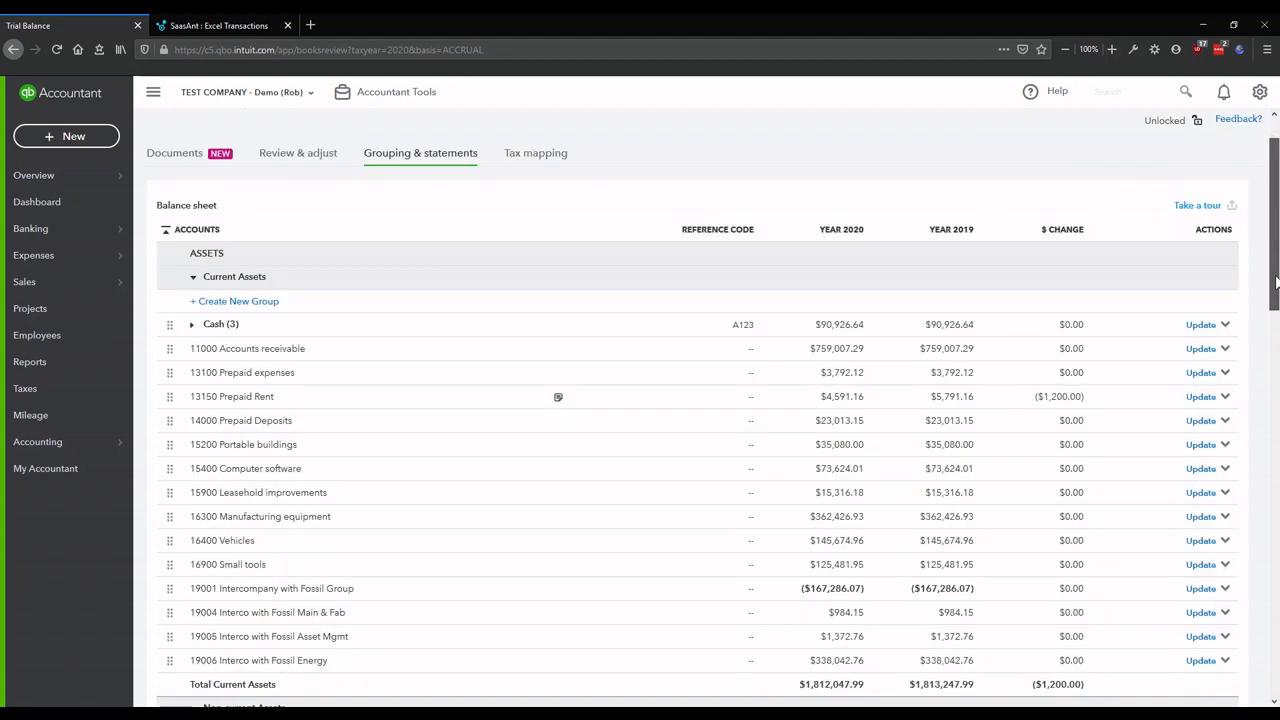
drag(1275, 283, 1276, 554)
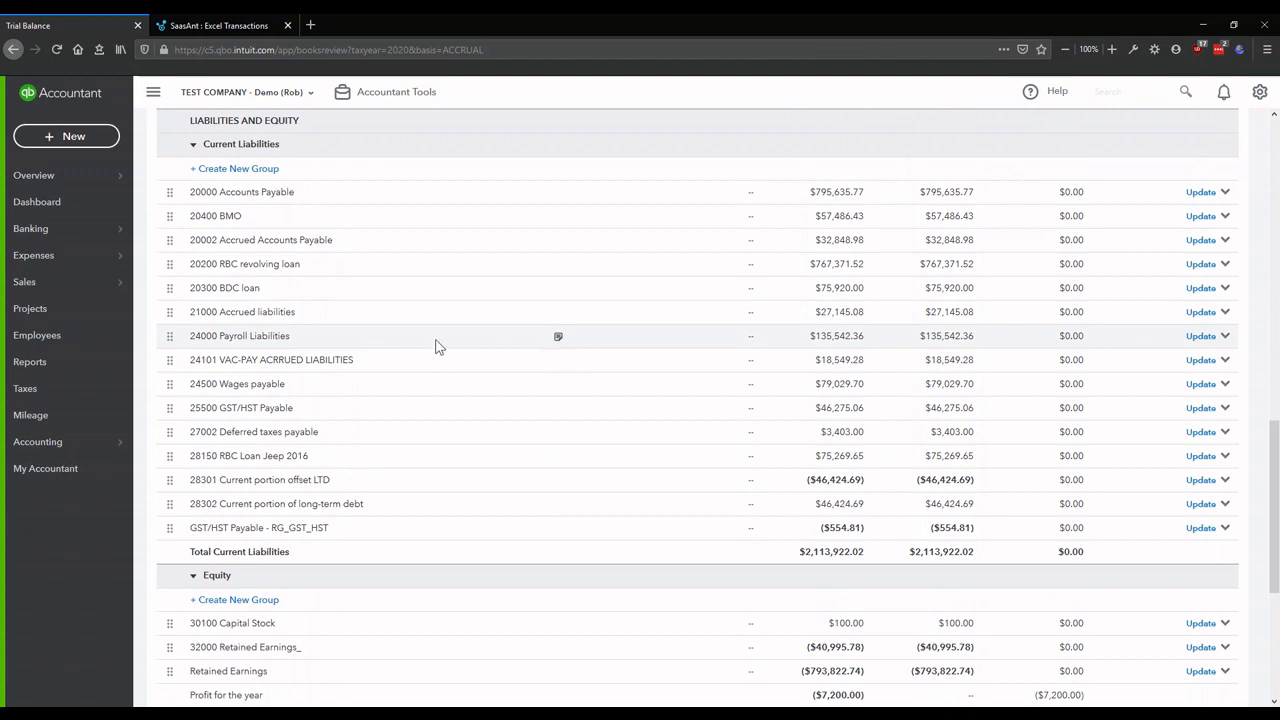
click(218, 168)
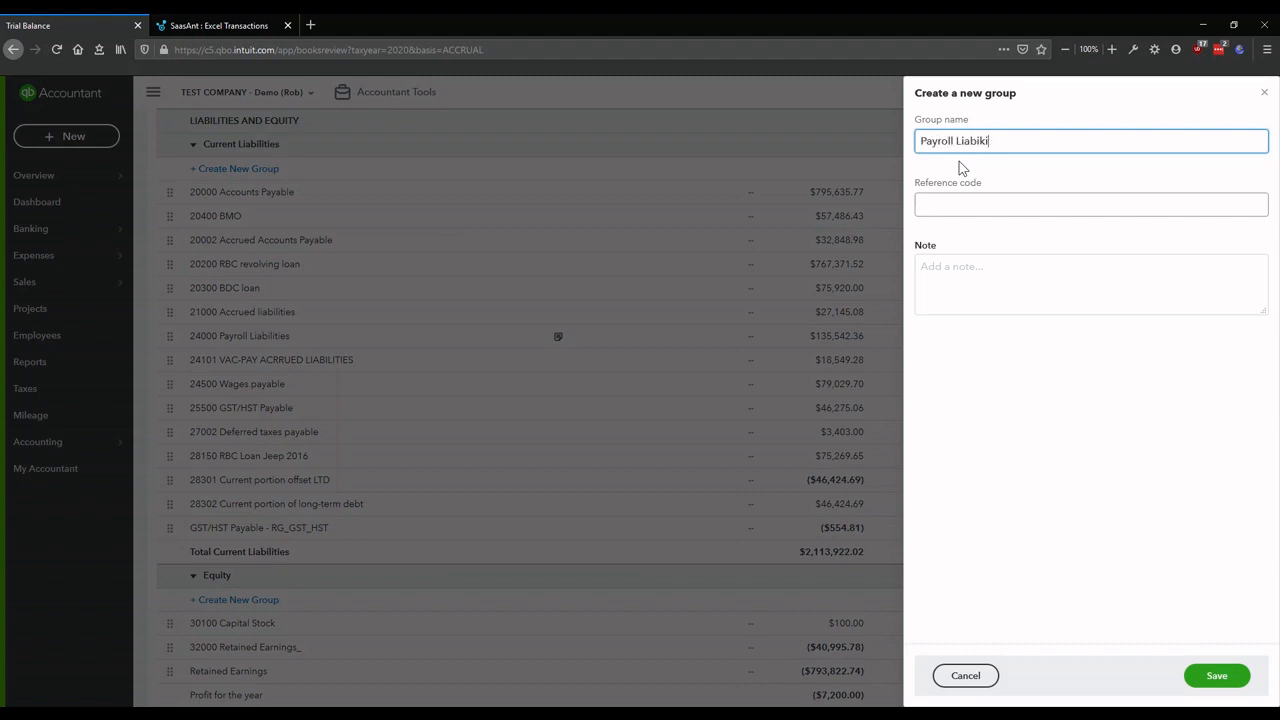
text(Payroll Liabilities)
key(Tab)
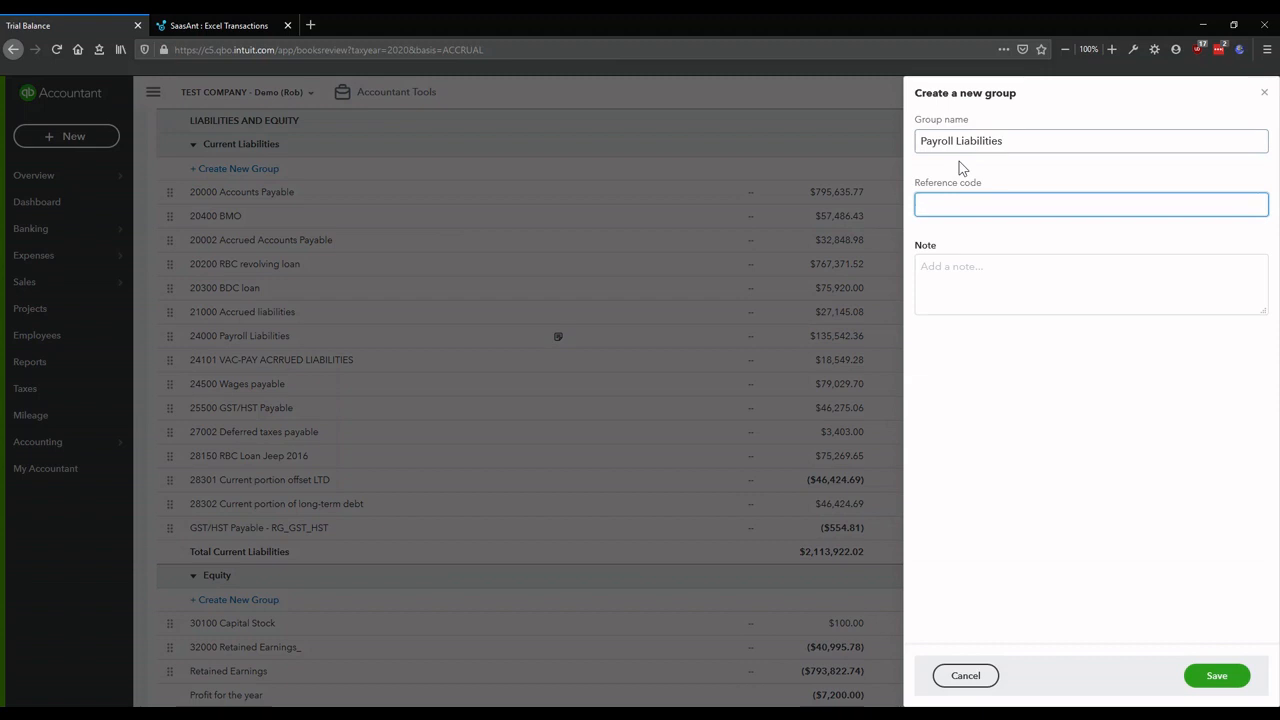
text(A431)
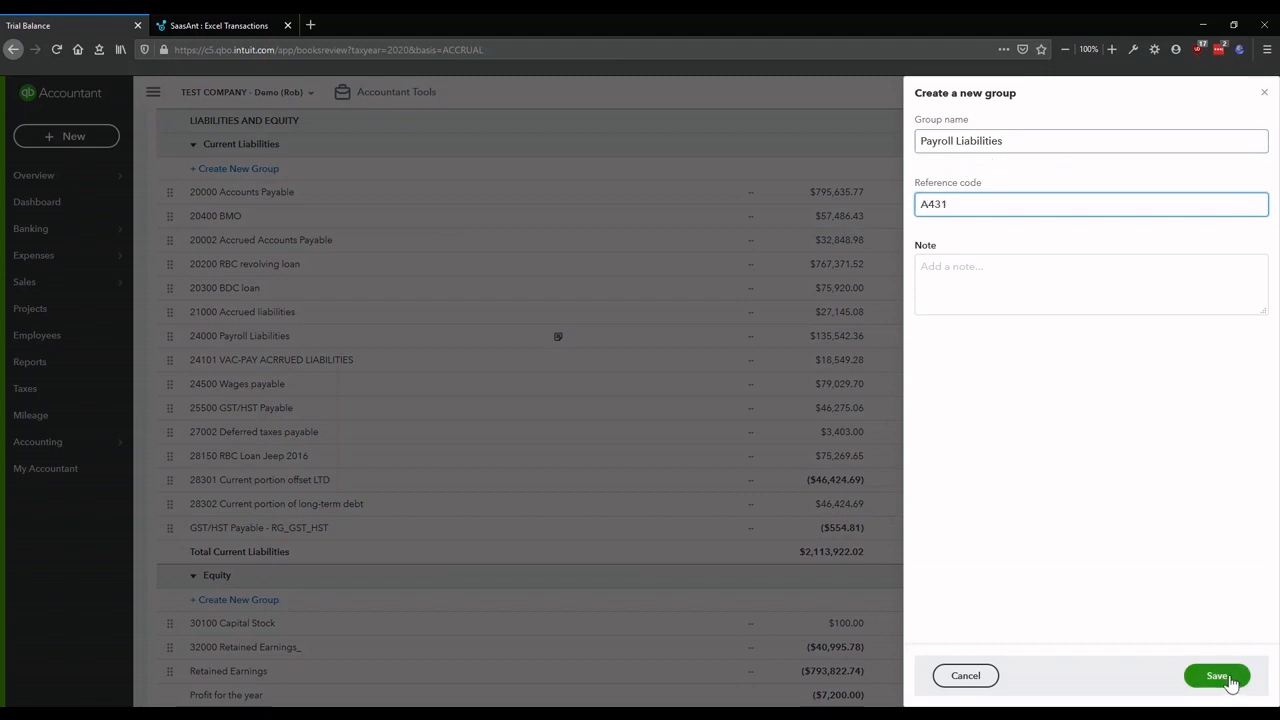
click(1218, 676)
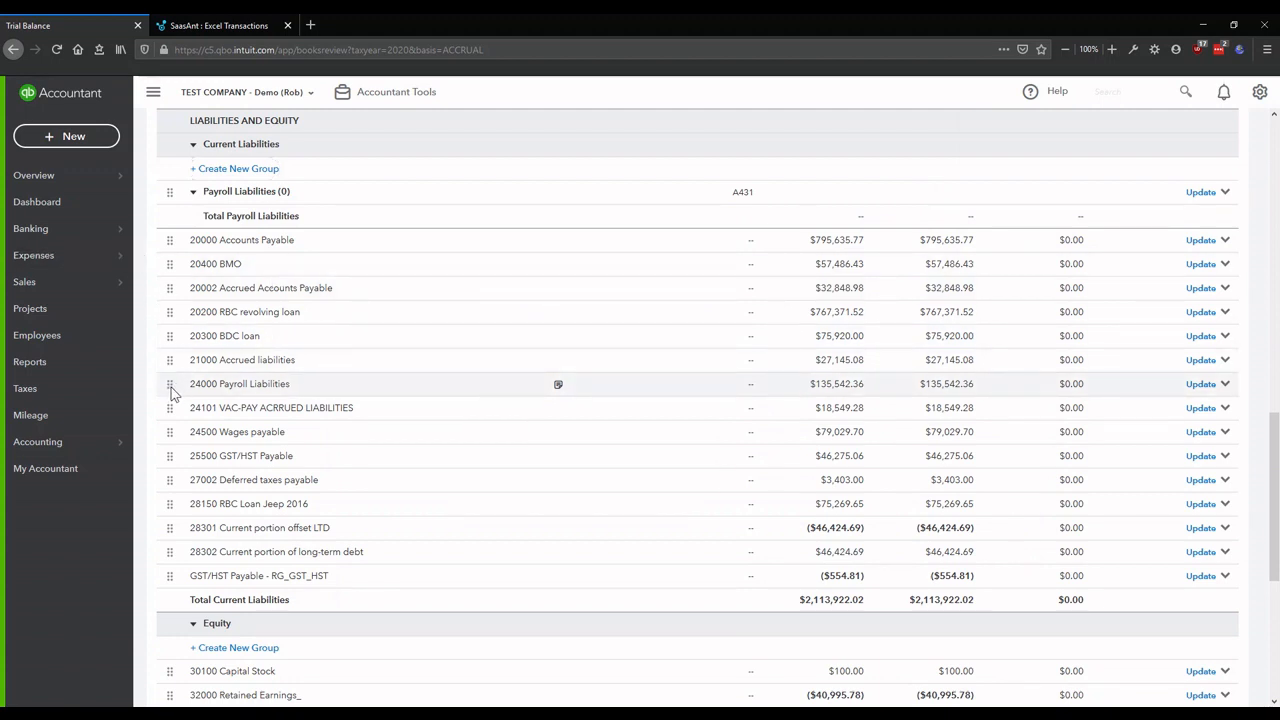
- Move 24000 Payroll Liabilities, 24500 Wages payable and 24101 VAC-PAY ACRRUED LIABILITIES into the Payroll Liabilities group and collapse it
drag(170, 392, 181, 206)
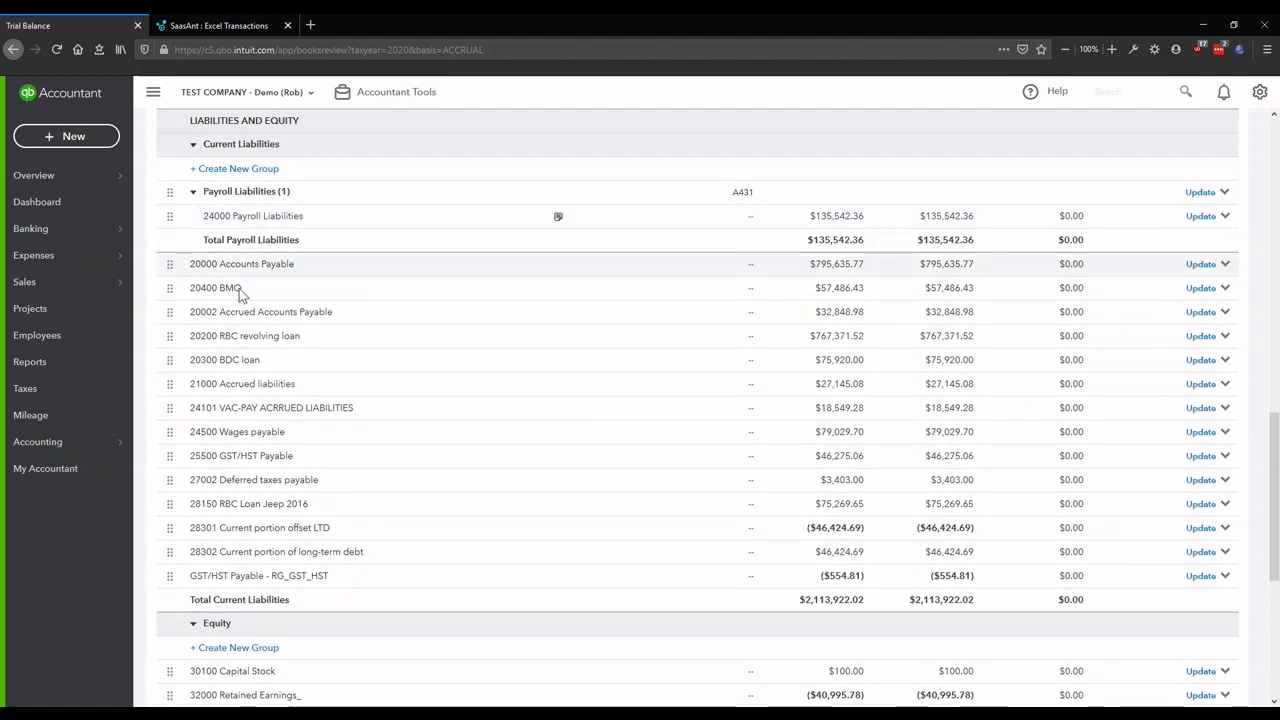
drag(170, 432, 197, 220)
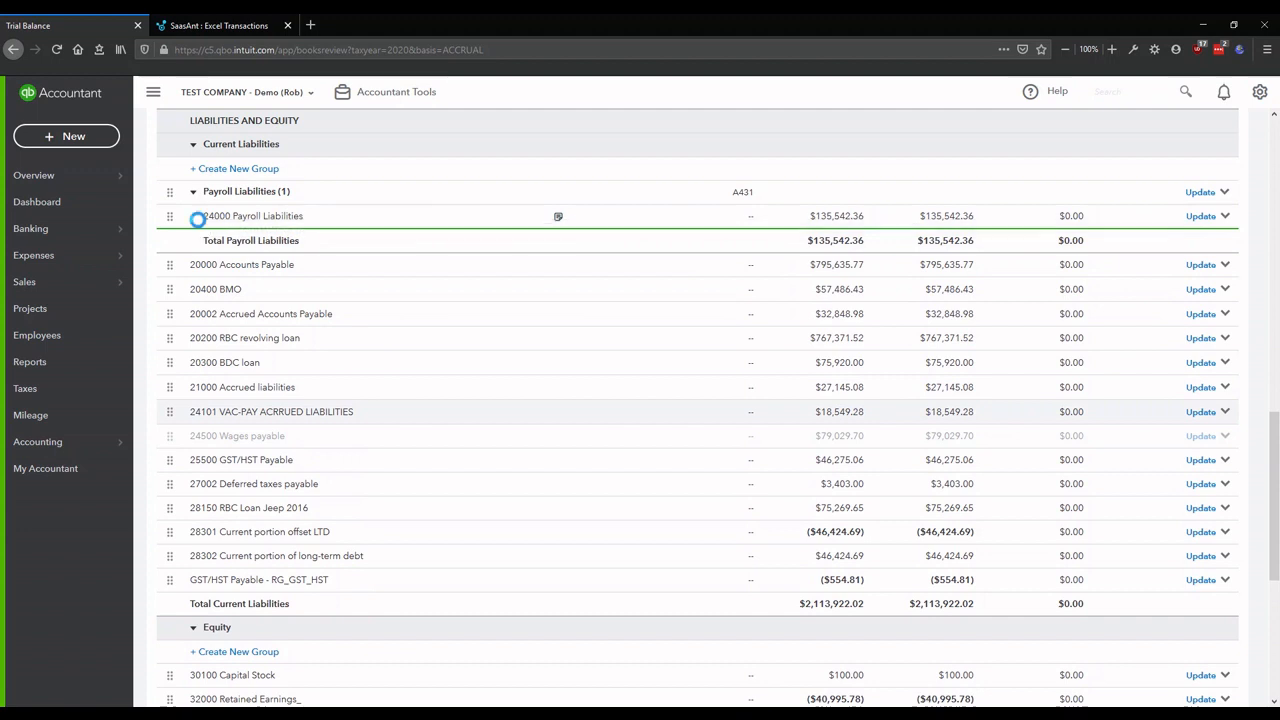
drag(170, 432, 207, 244)
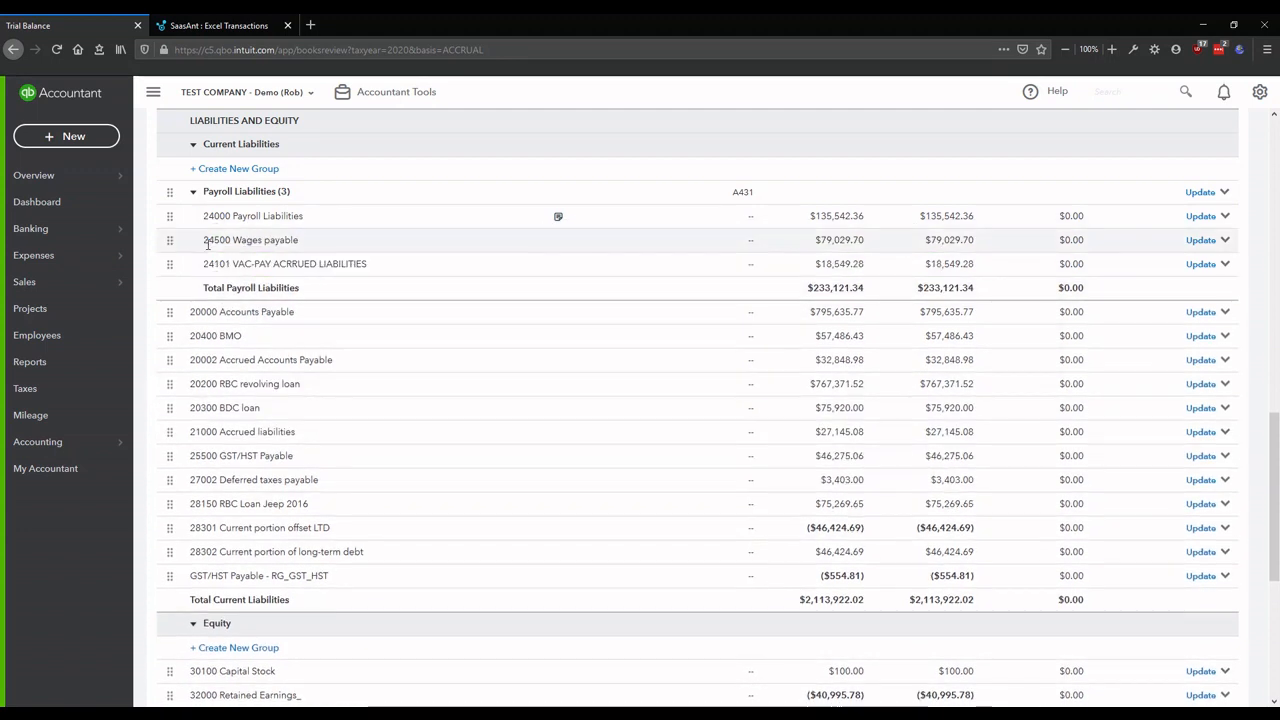
click(194, 192)
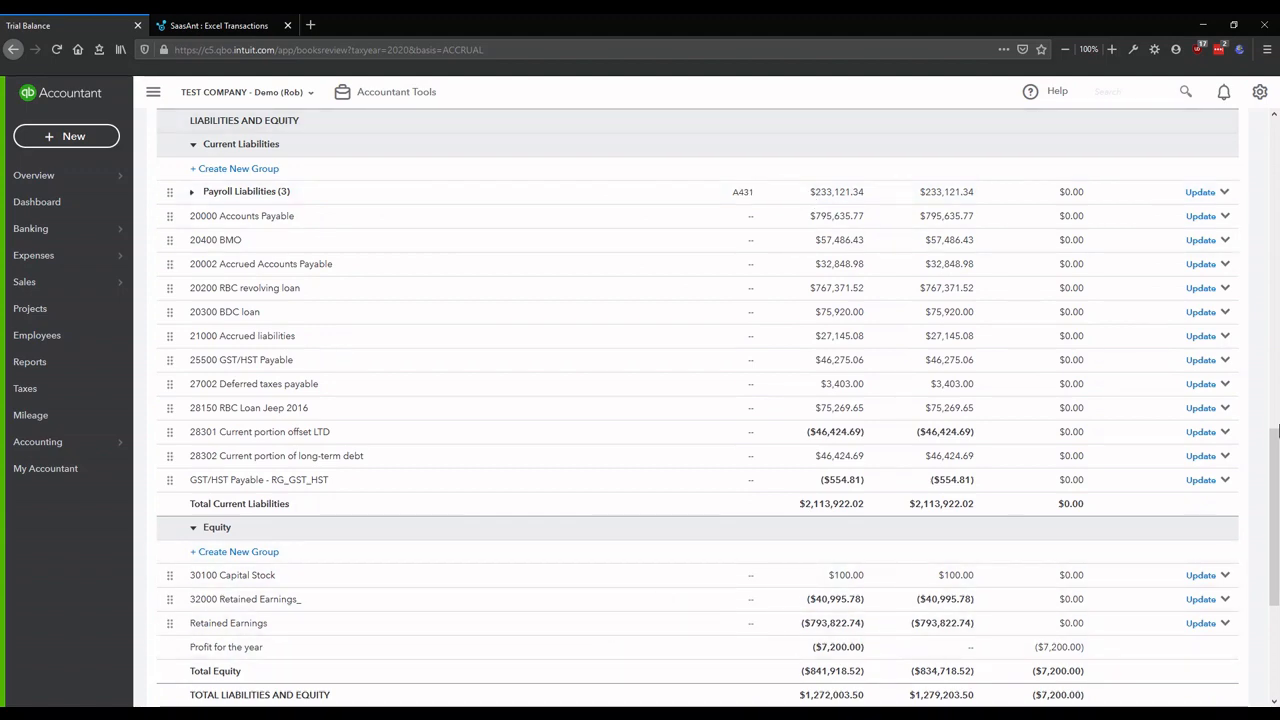
- Open the Tax mapping view and browse the tax lines available for 13100 Prepaid expenses, leaving its mapping as is
drag(1274, 500, 1277, 150)
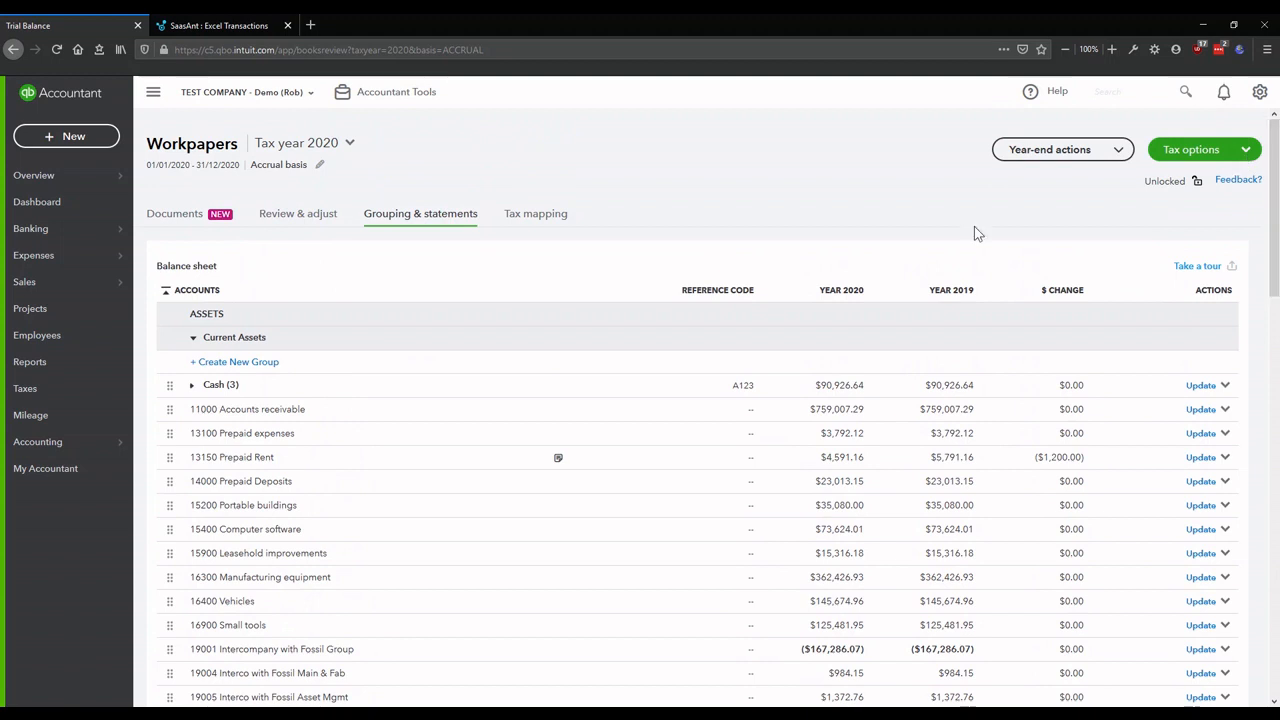
click(537, 214)
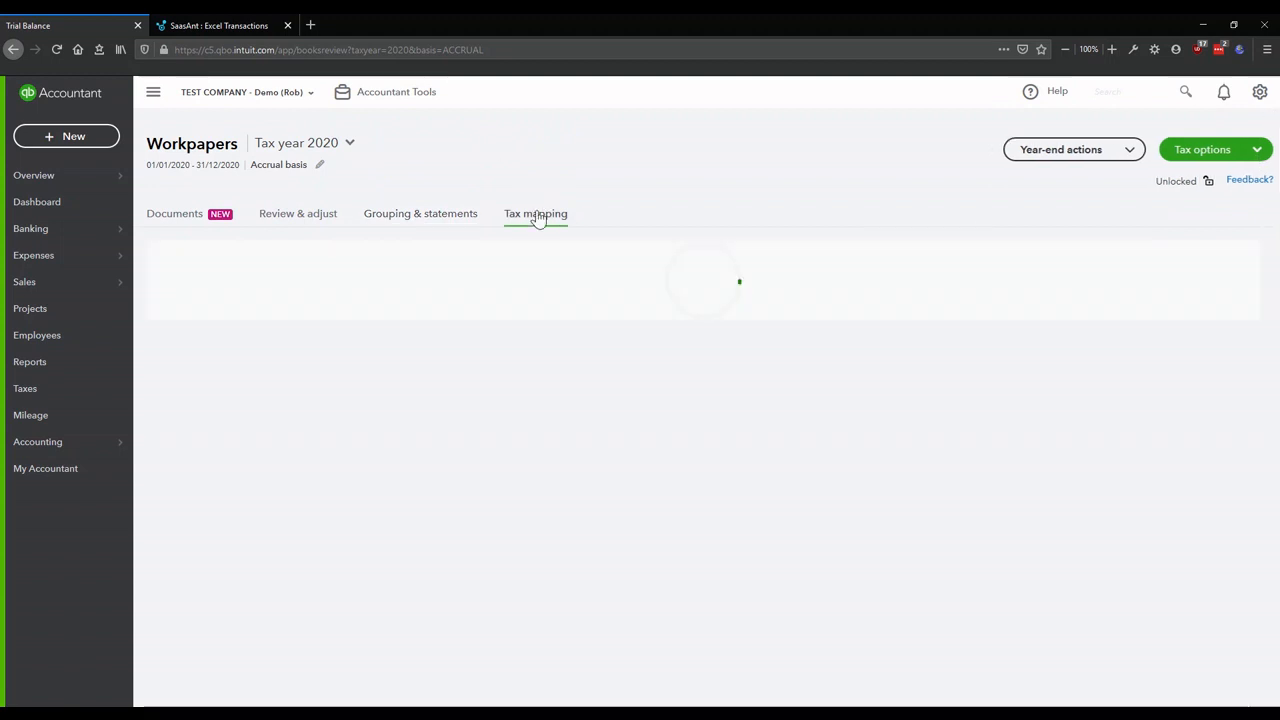
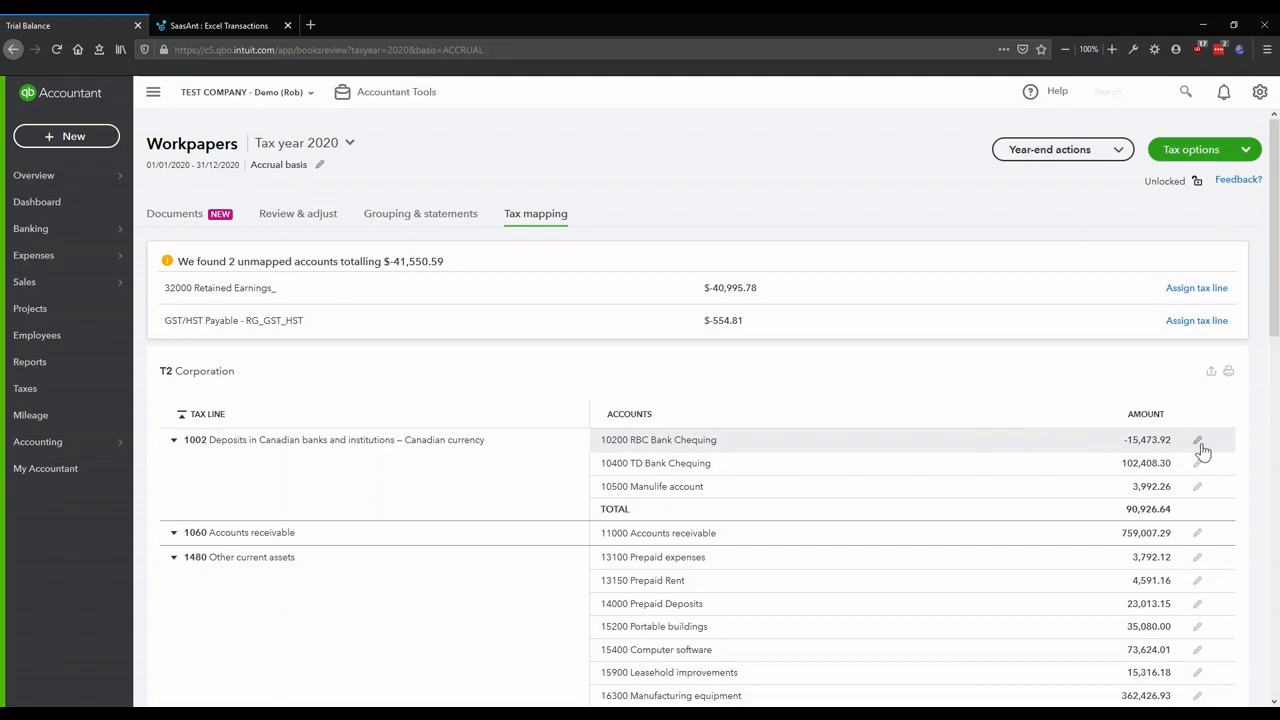
scroll(1203, 451, down, 3)
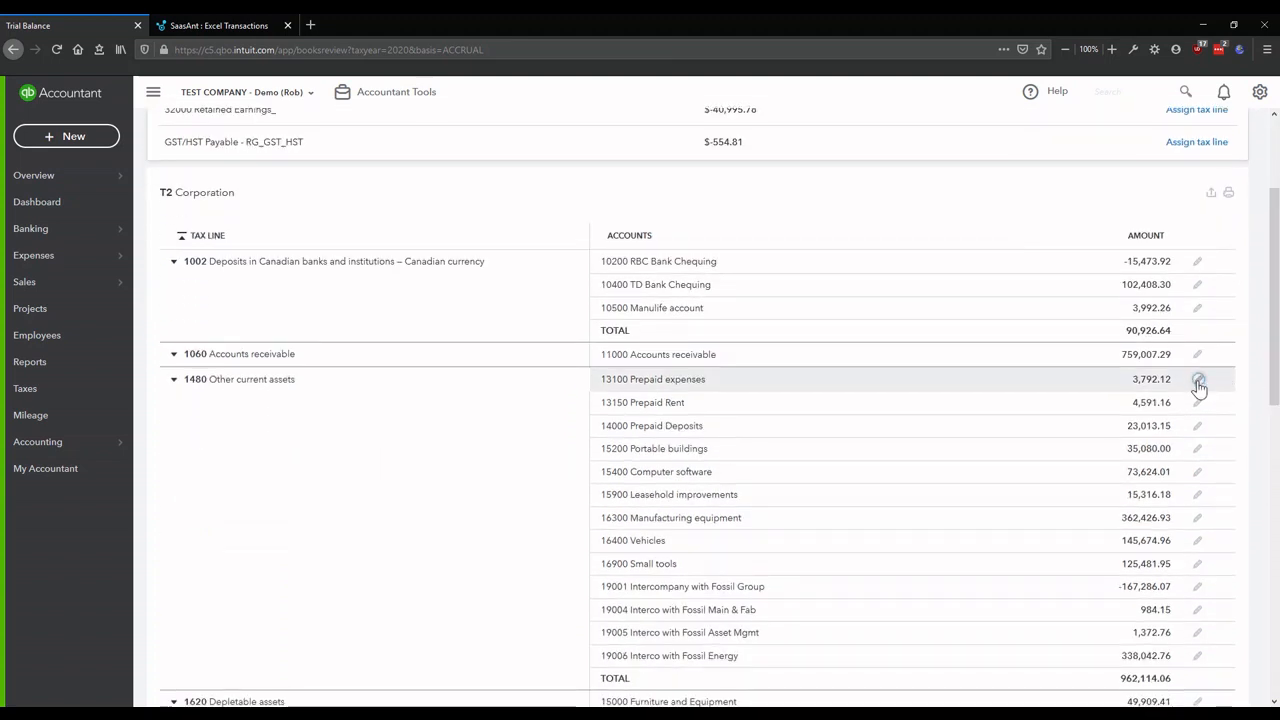
click(1199, 386)
click(1038, 268)
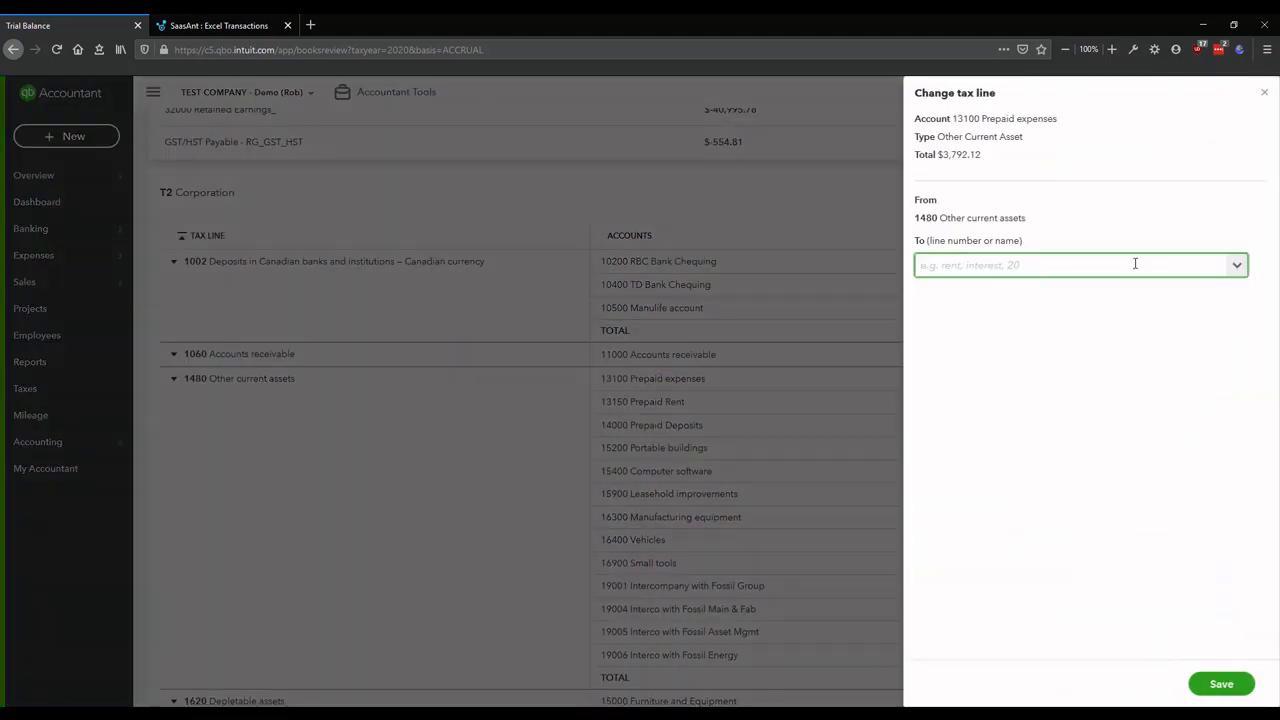
click(1246, 271)
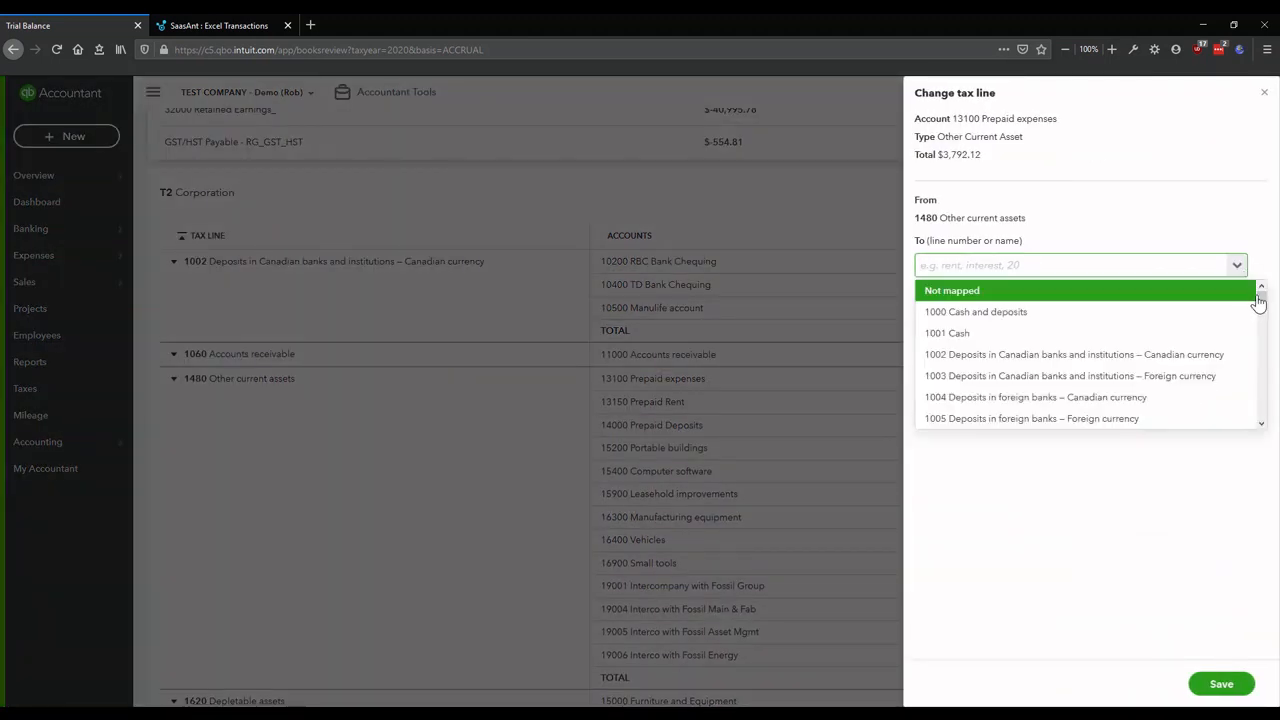
drag(1259, 303, 1267, 337)
drag(1272, 345, 1262, 414)
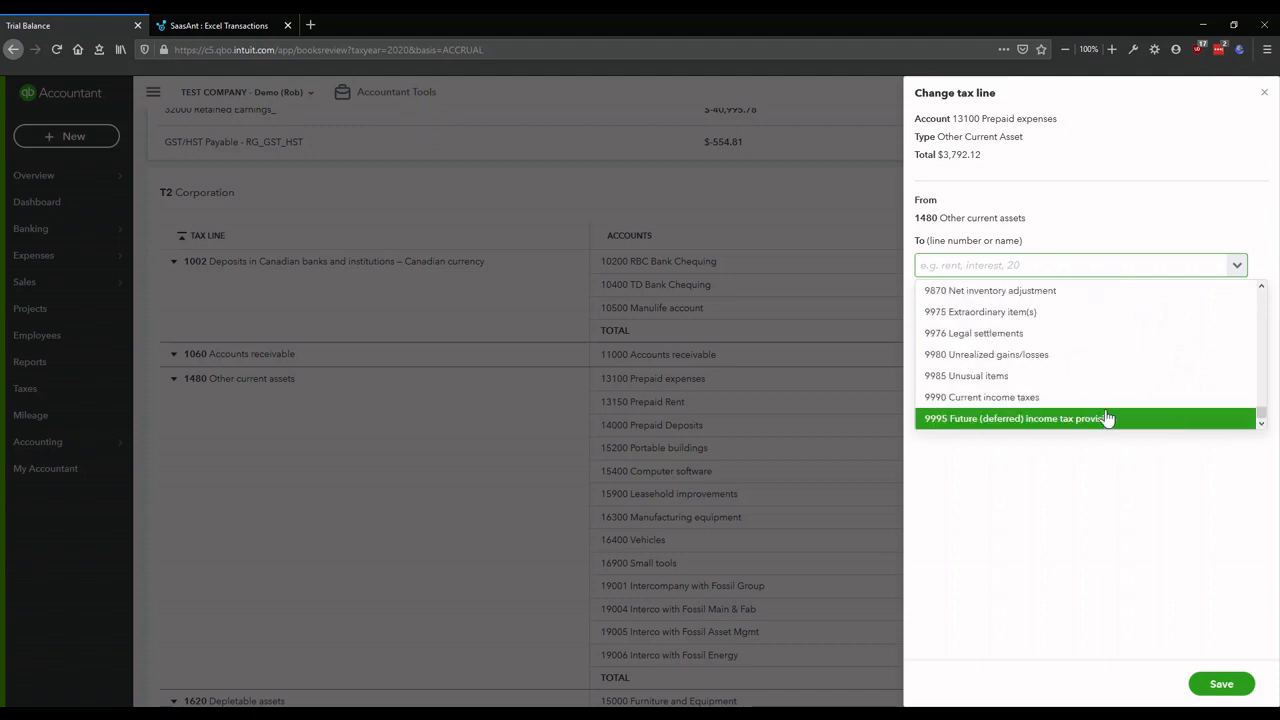
click(1262, 95)
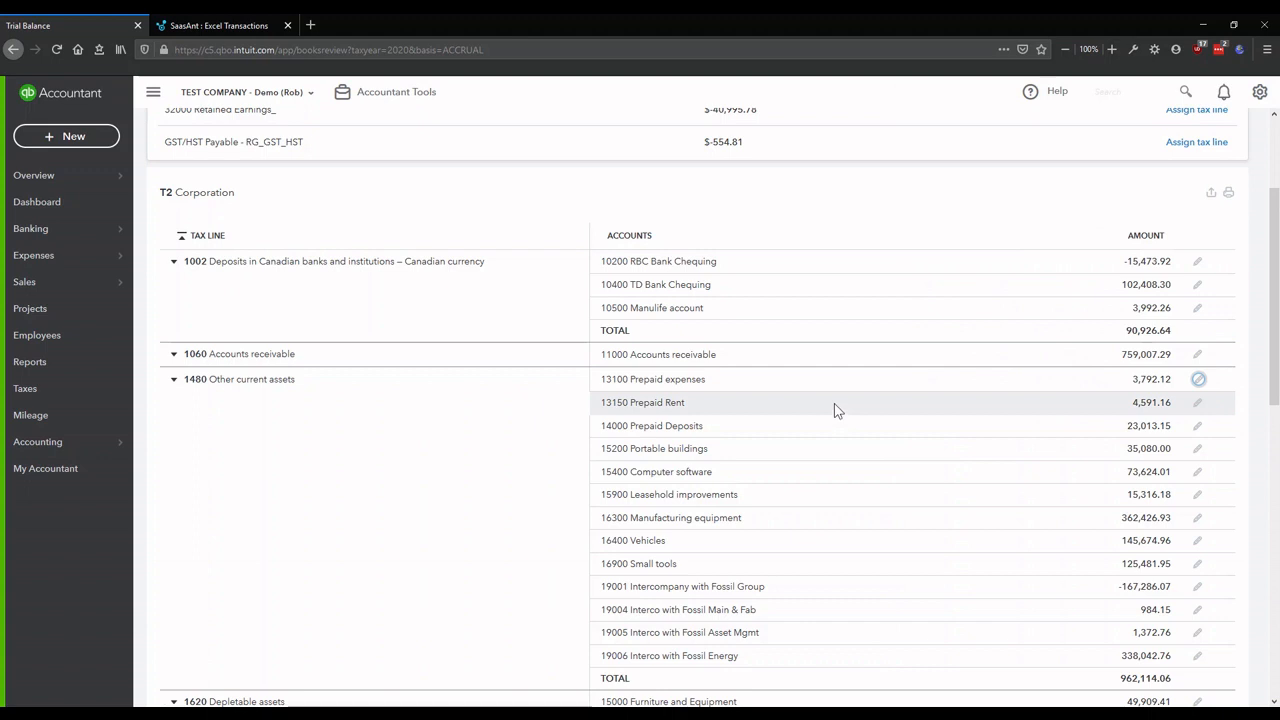
- Check the available year-end actions and start a T2 return with Pro Tax from the workpapers
drag(1271, 356, 1271, 278)
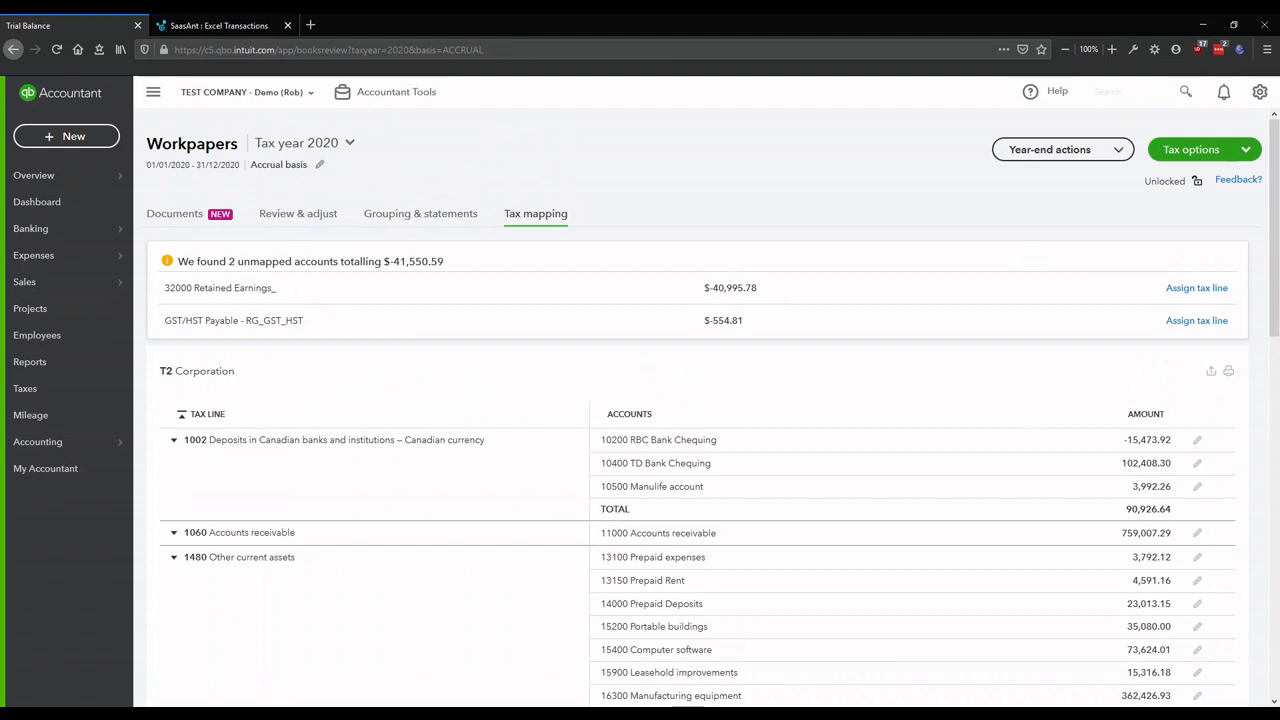
click(1070, 150)
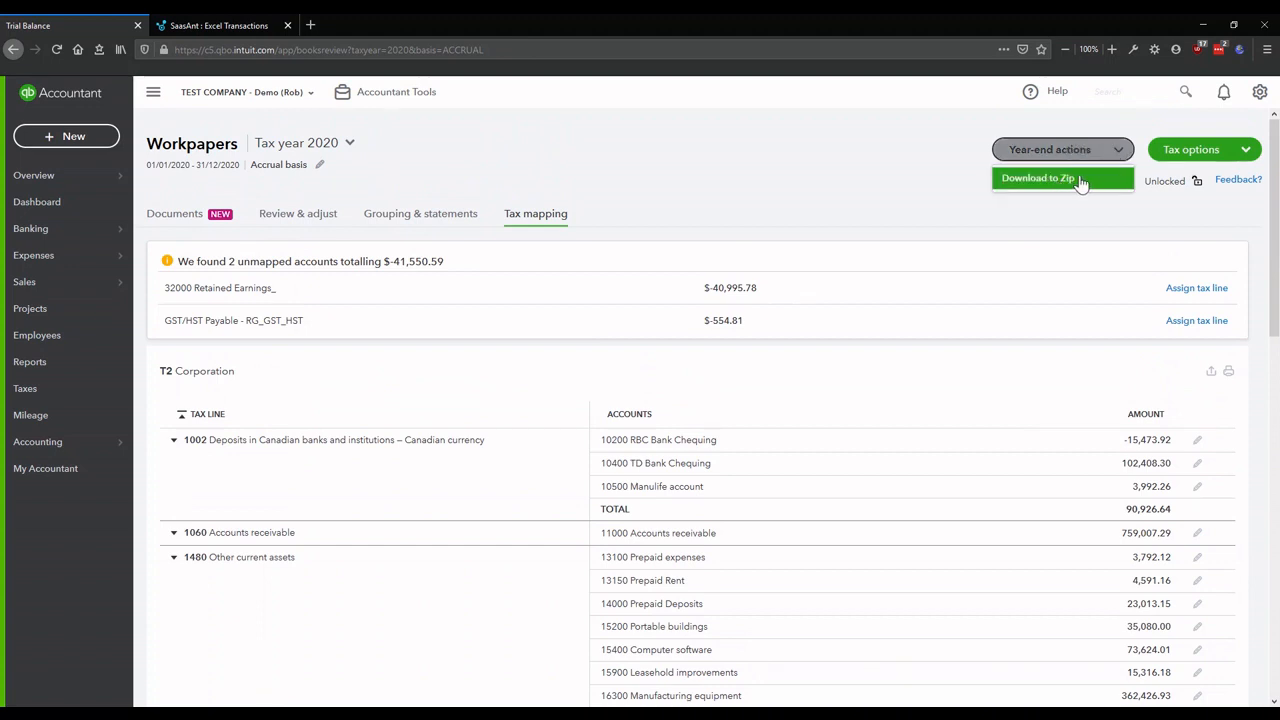
click(864, 197)
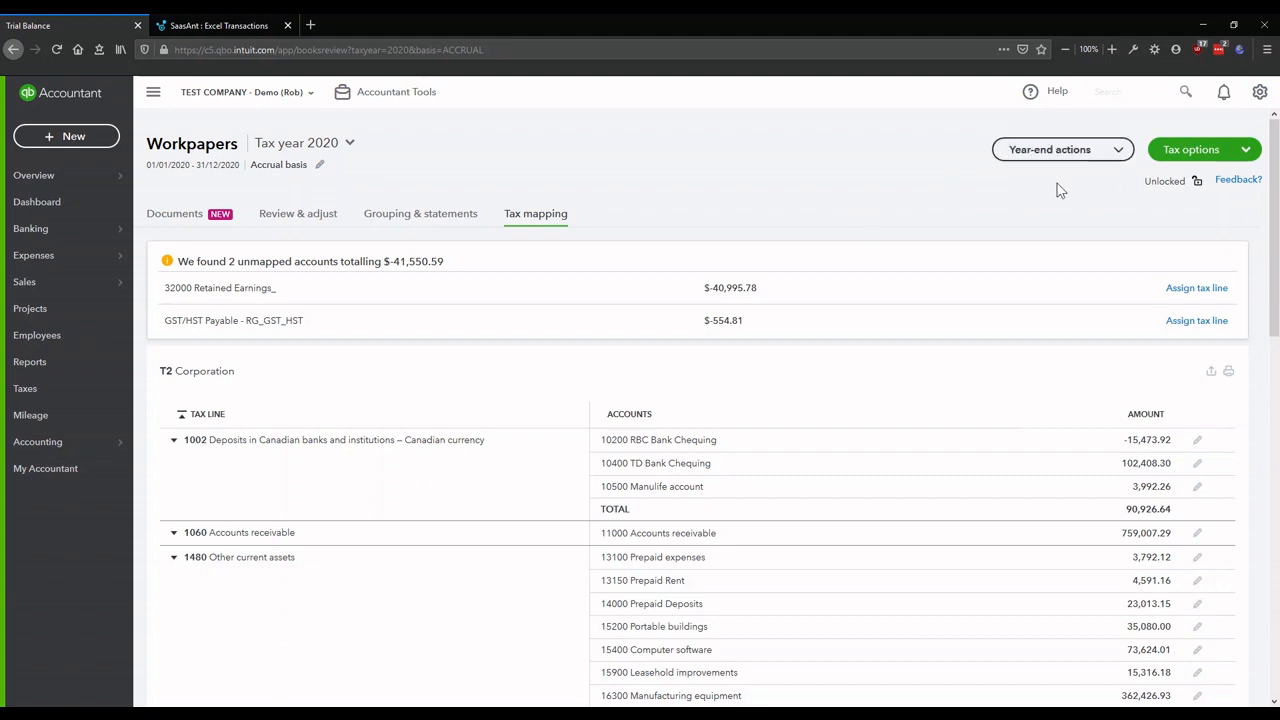
click(1225, 152)
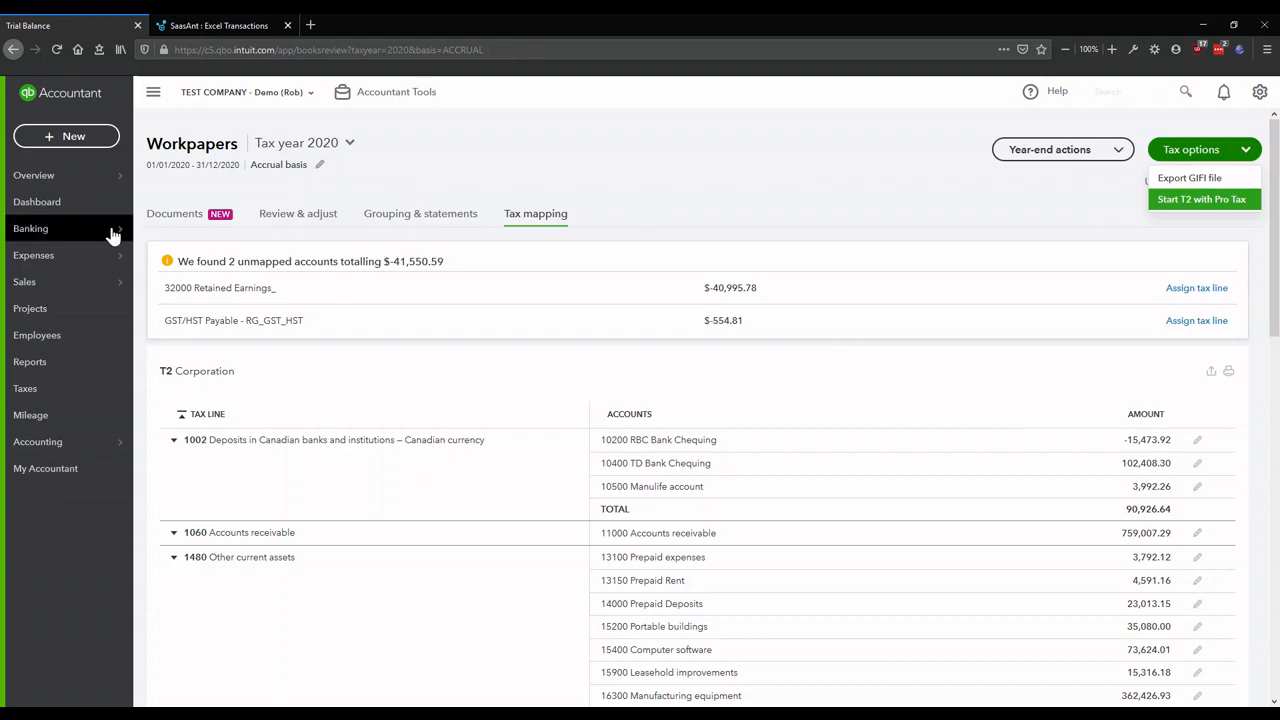
click(1205, 200)
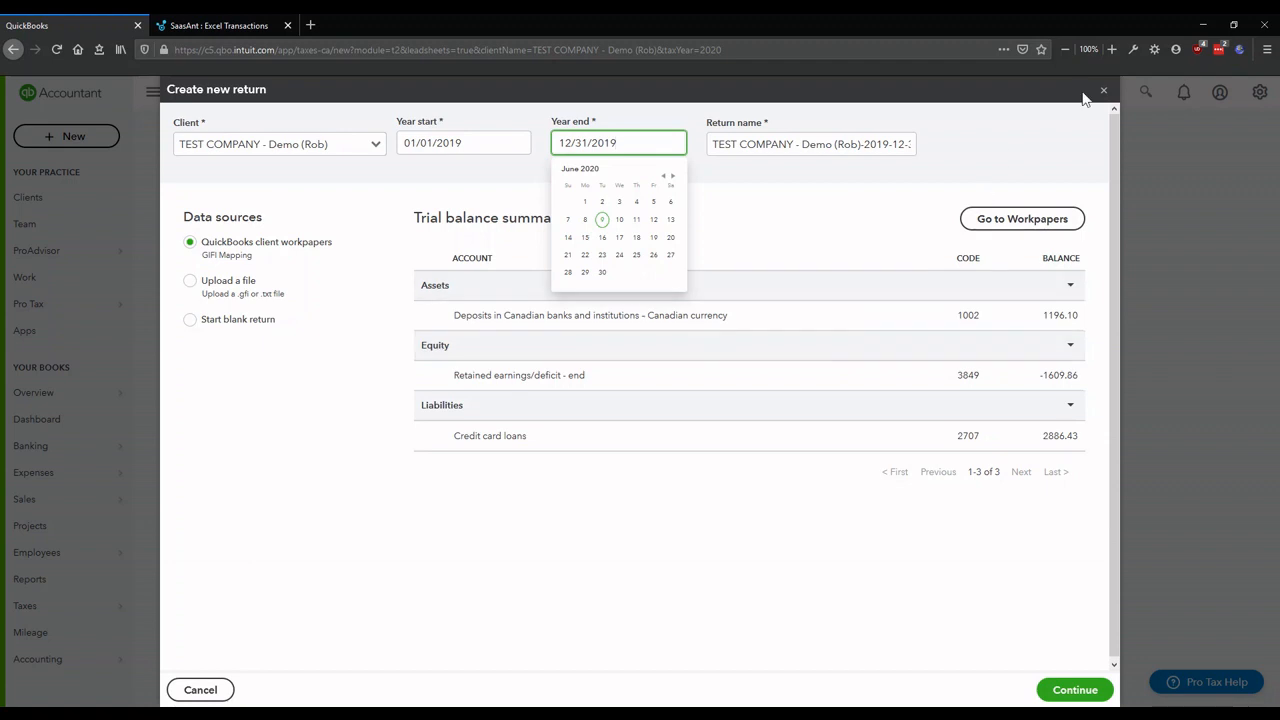
- Leave the new return setup, go to the Pro Tax T2 returns list and open the 2019 return created on Apr 21
click(640, 208)
click(49, 306)
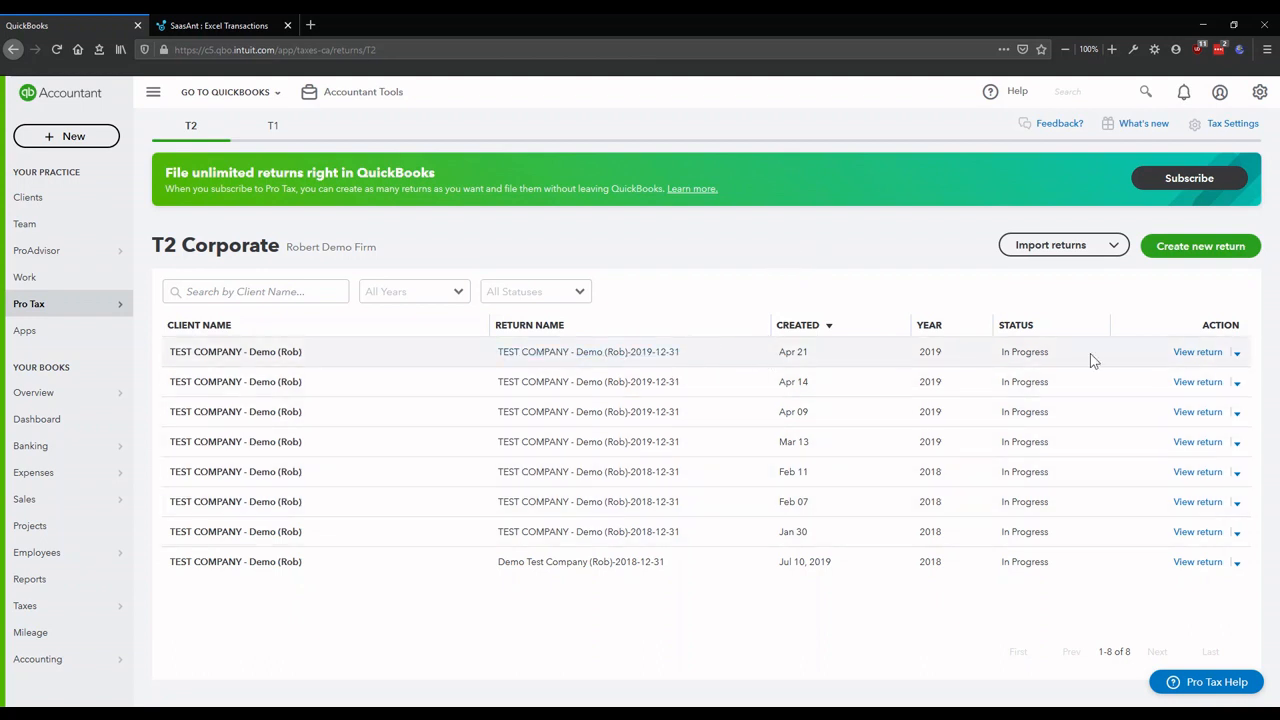
click(1198, 354)
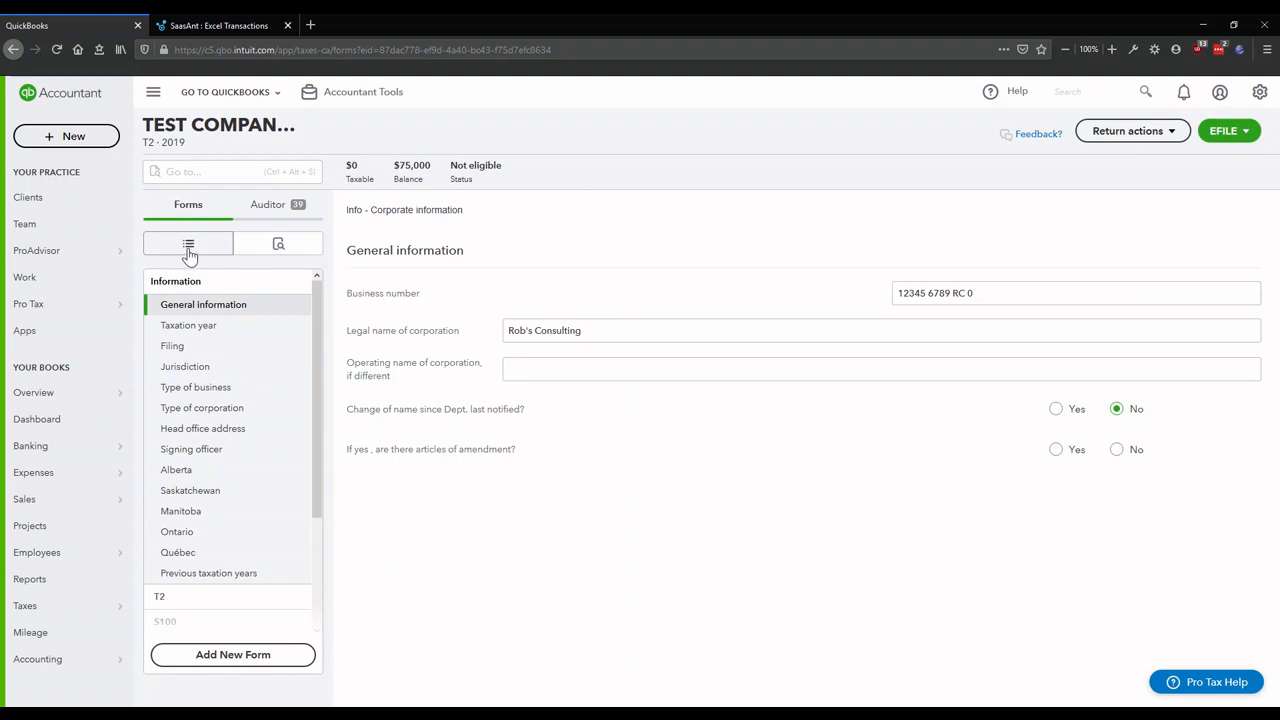
- Look through the return's Taxation year section, the Summary form and the T2 form's Small business deduction section
click(196, 326)
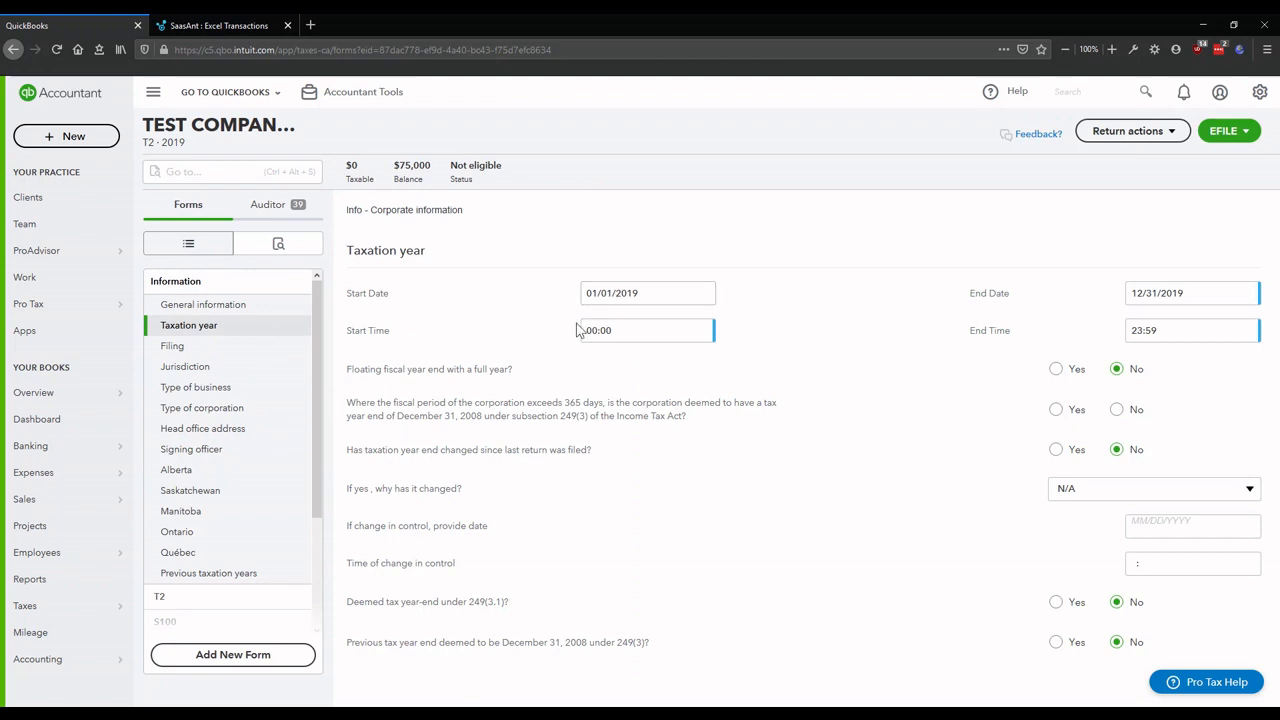
scroll(271, 443, down, 1)
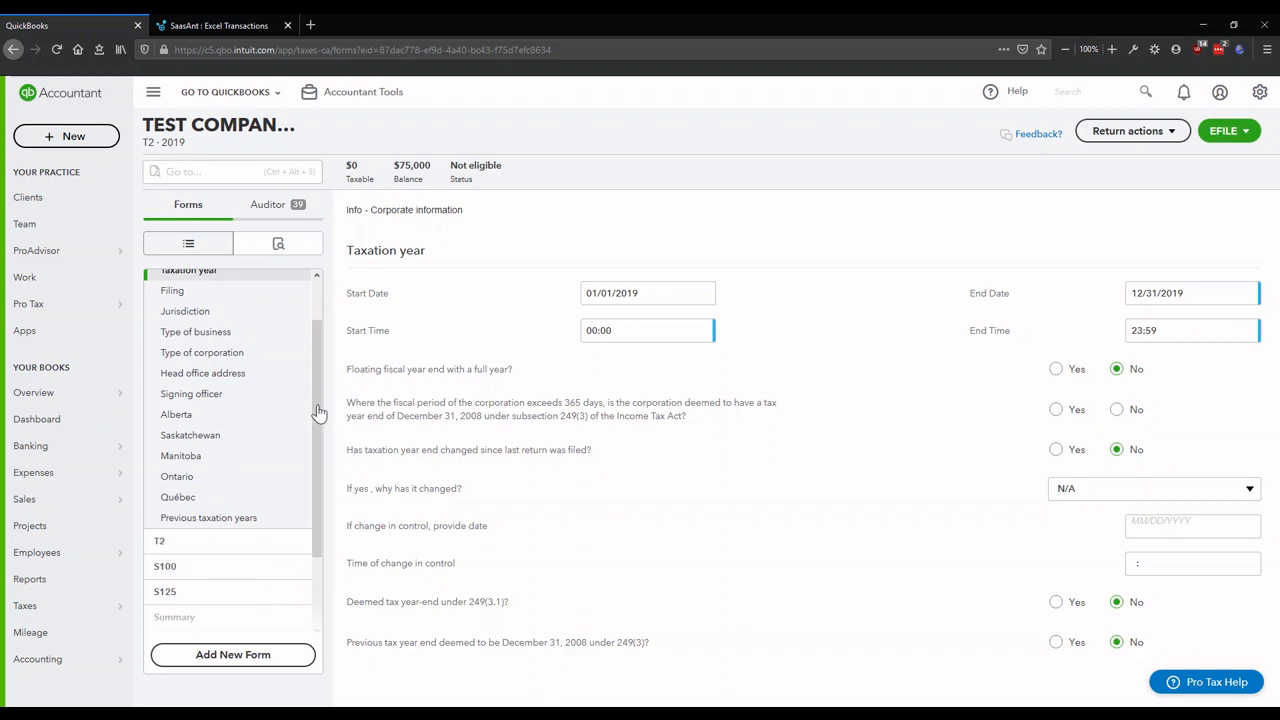
scroll(320, 423, down, 2)
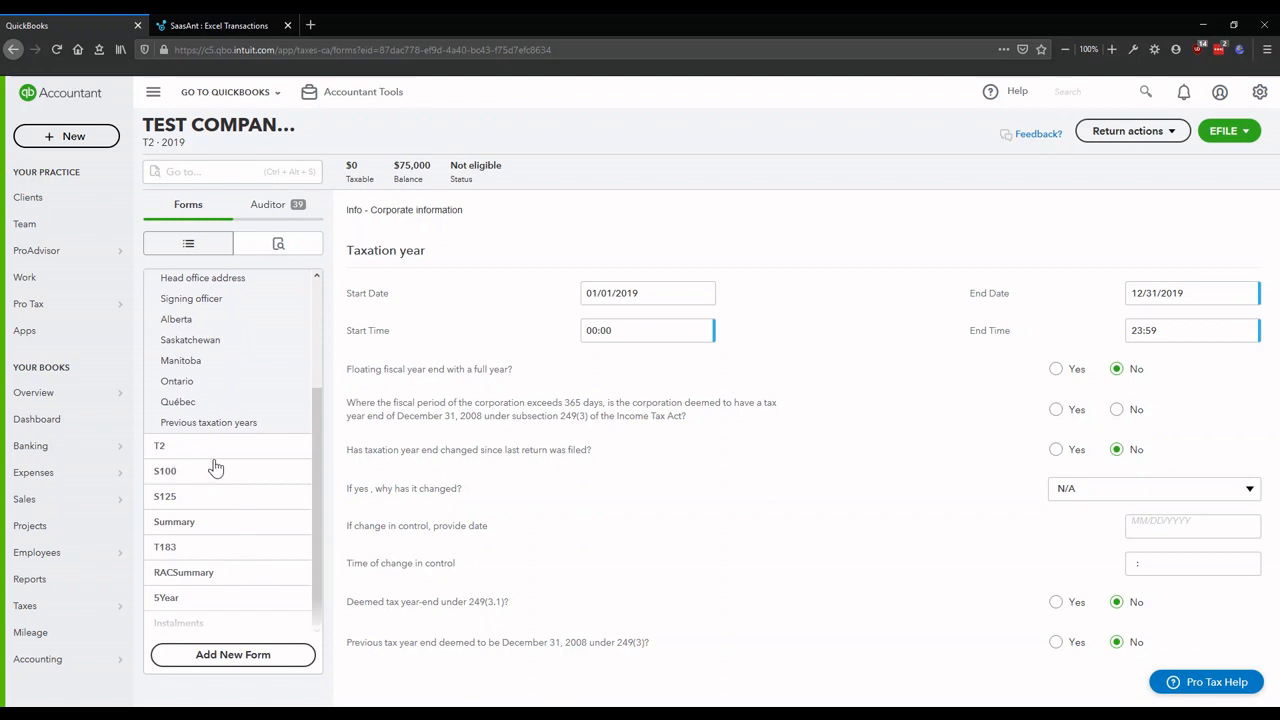
click(192, 388)
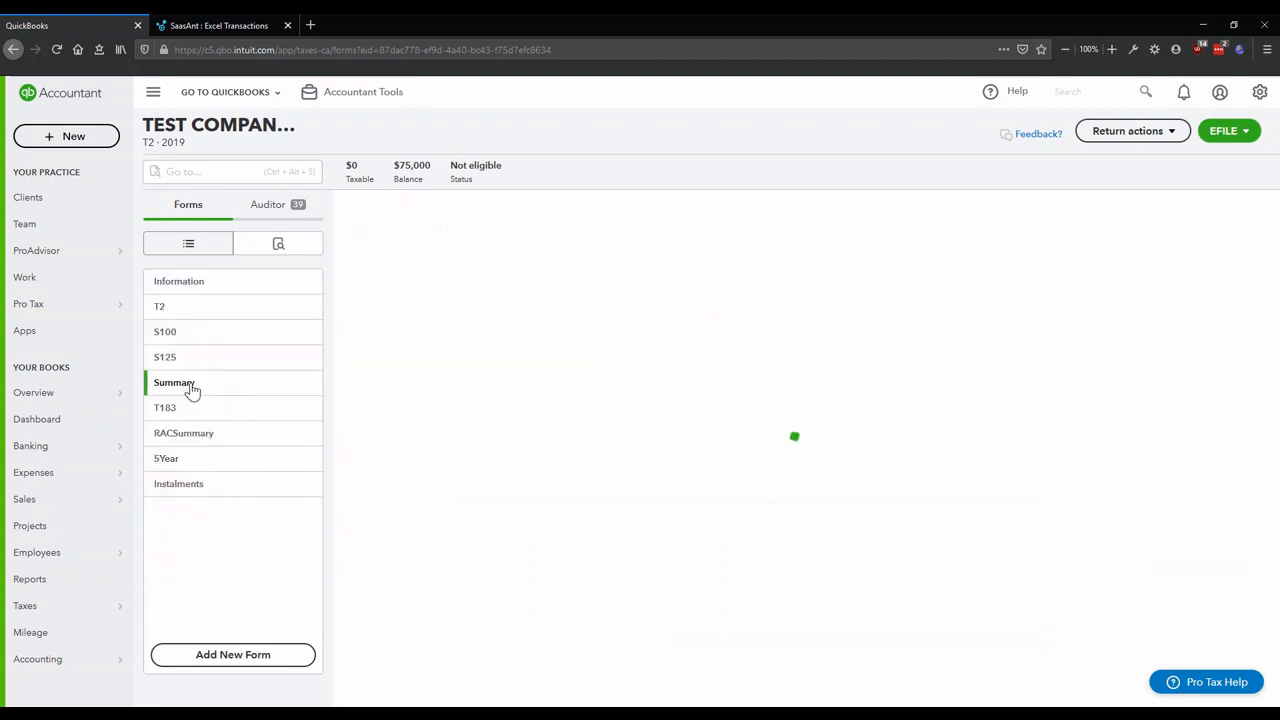
click(181, 312)
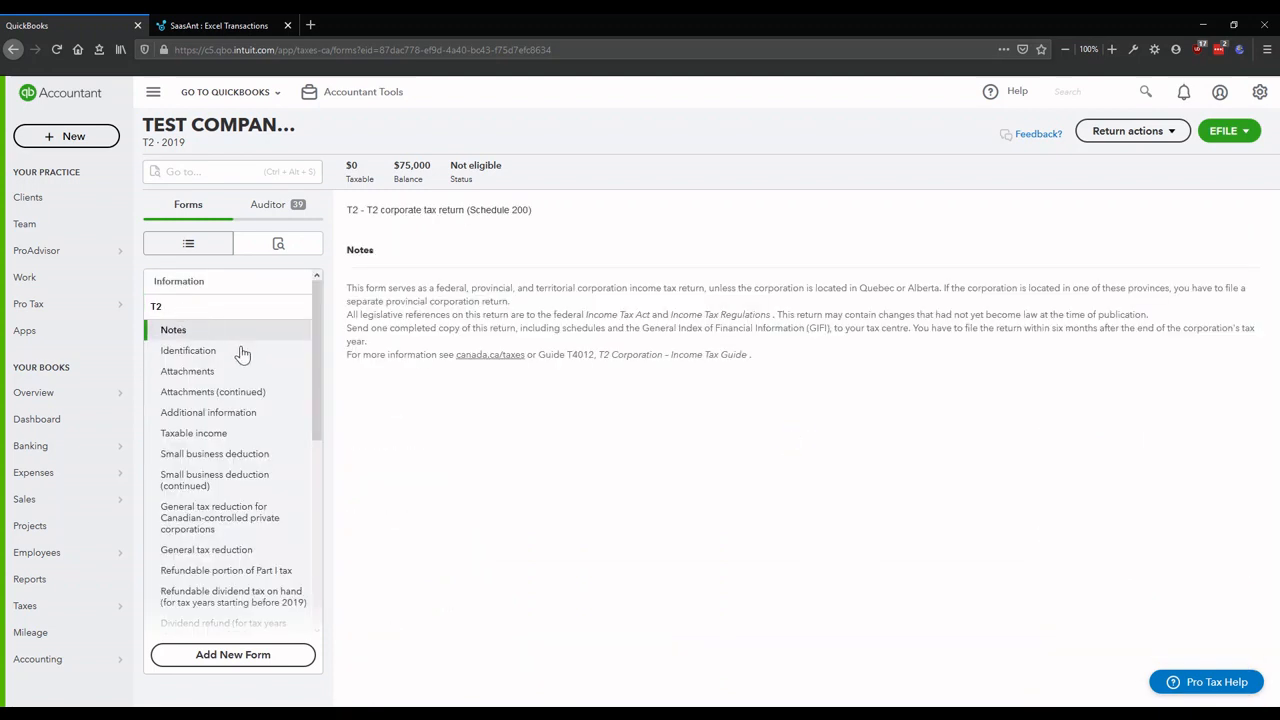
click(196, 455)
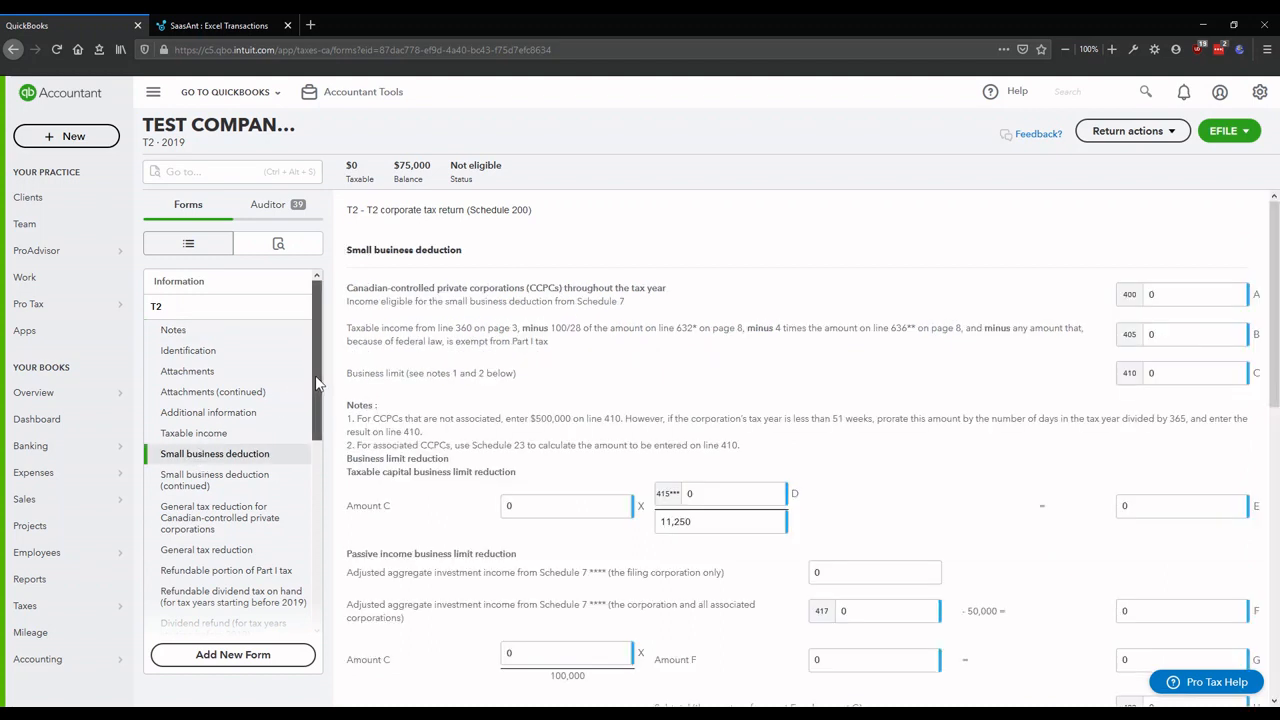
- Change the legal name of the corporation to Intuit Professional Services in General information and preview the printed form
click(190, 284)
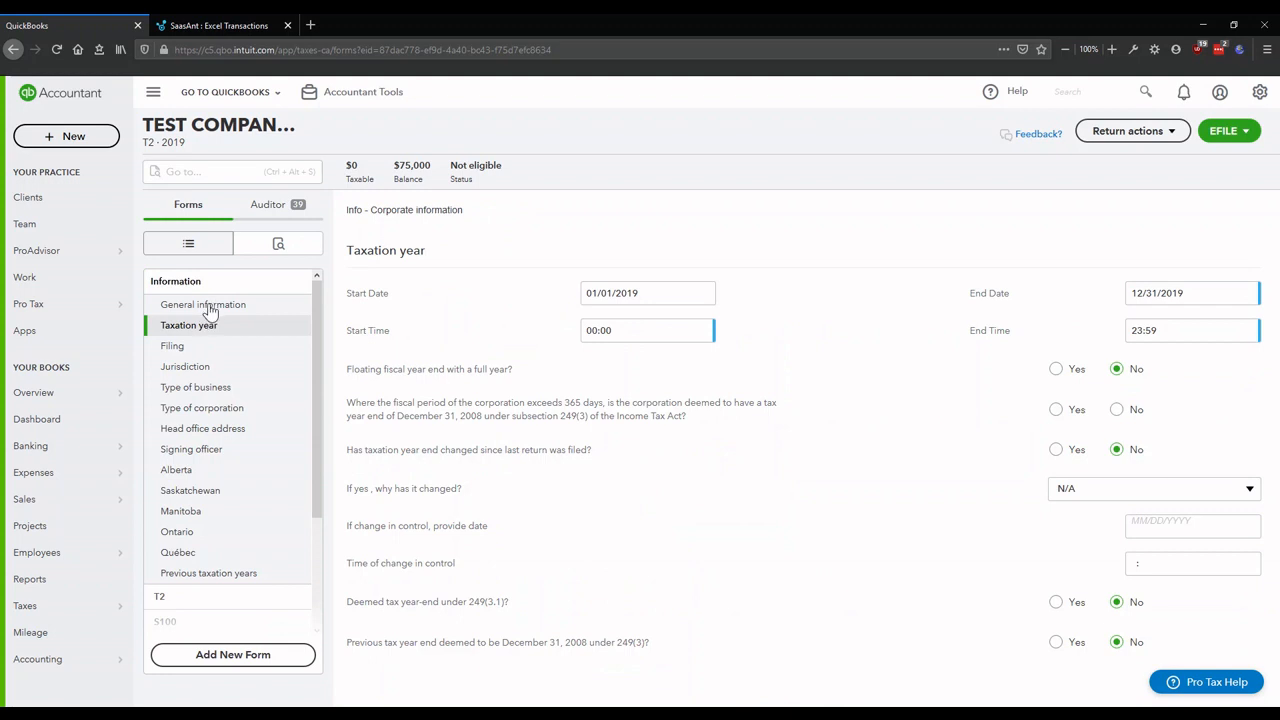
click(207, 310)
click(683, 333)
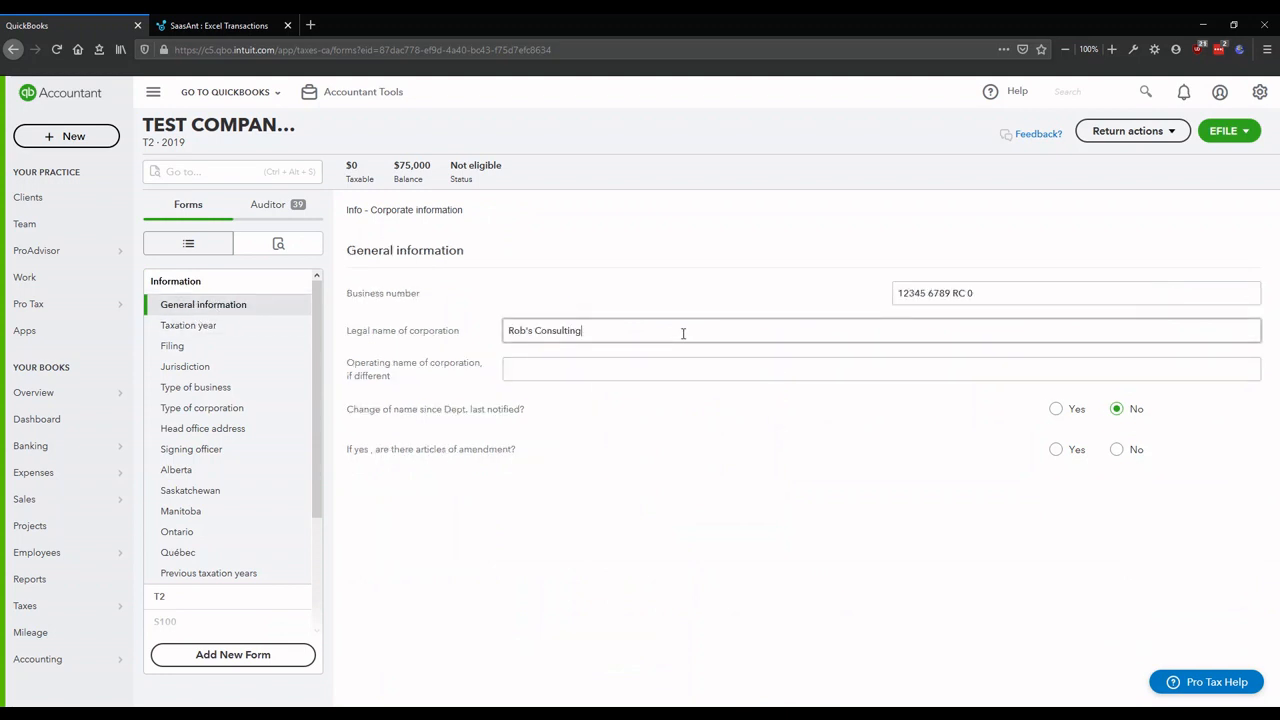
drag(683, 333, 456, 331)
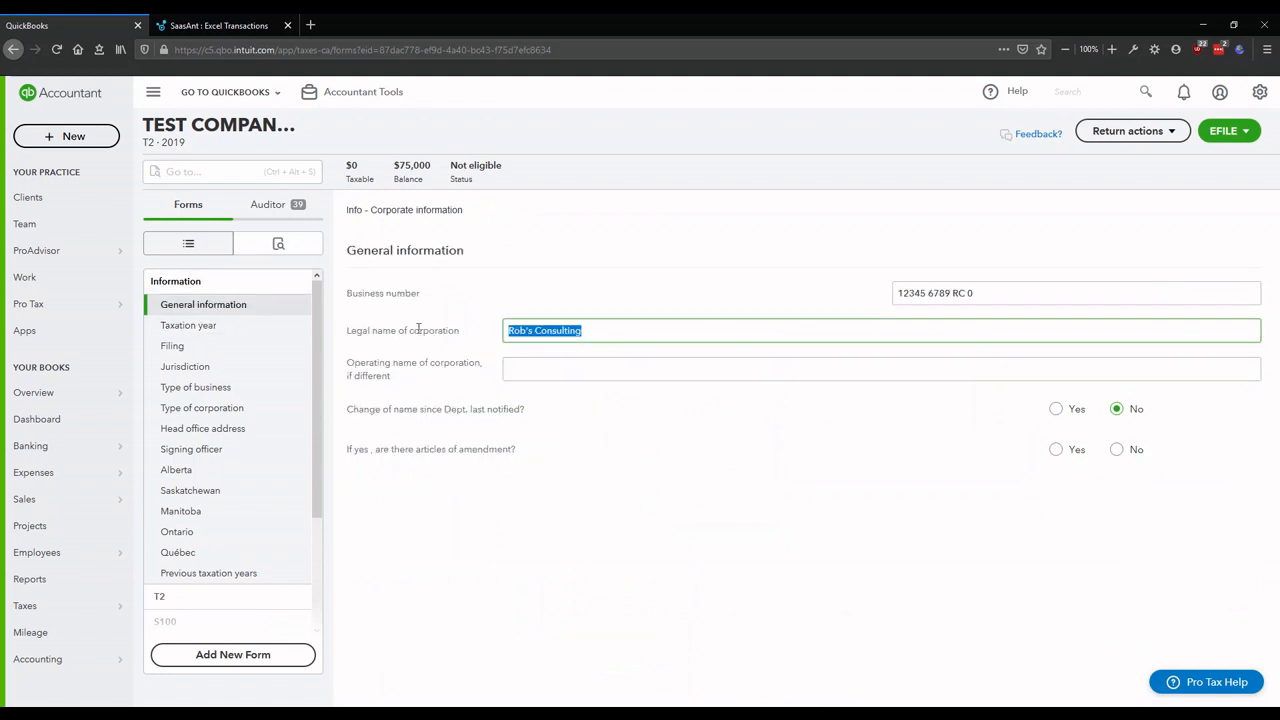
key(BackSpace)
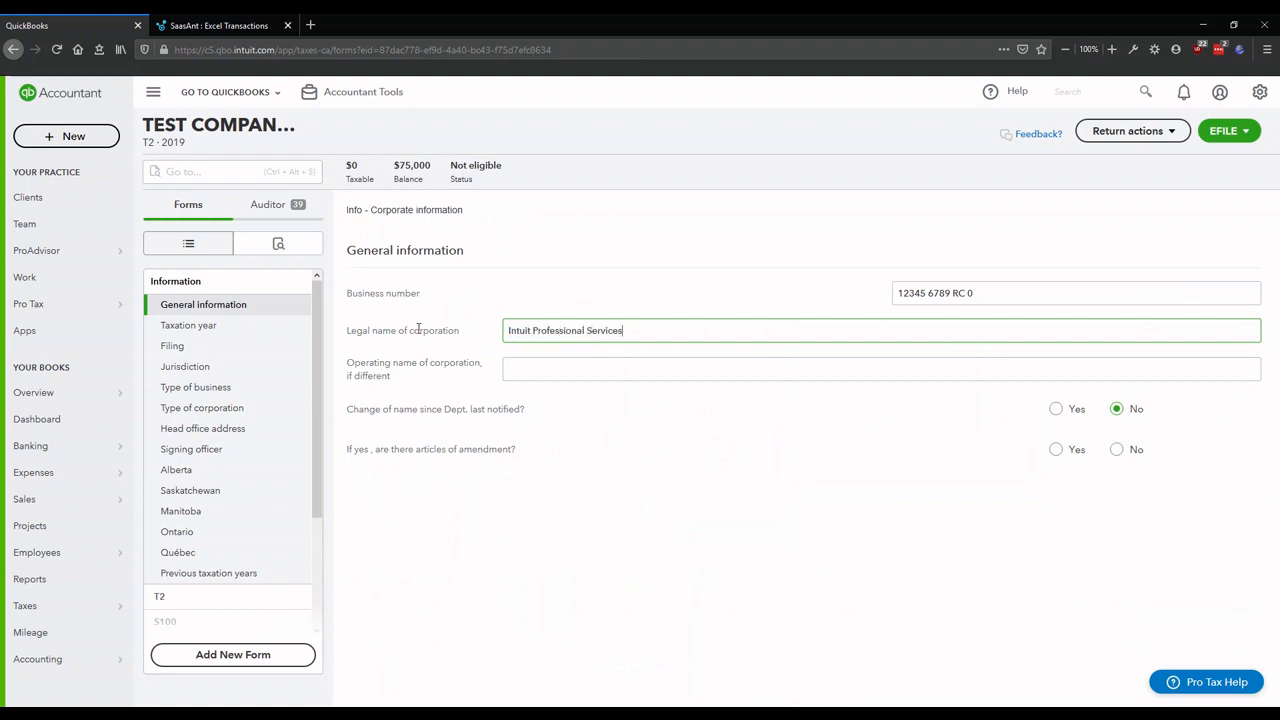
click(721, 368)
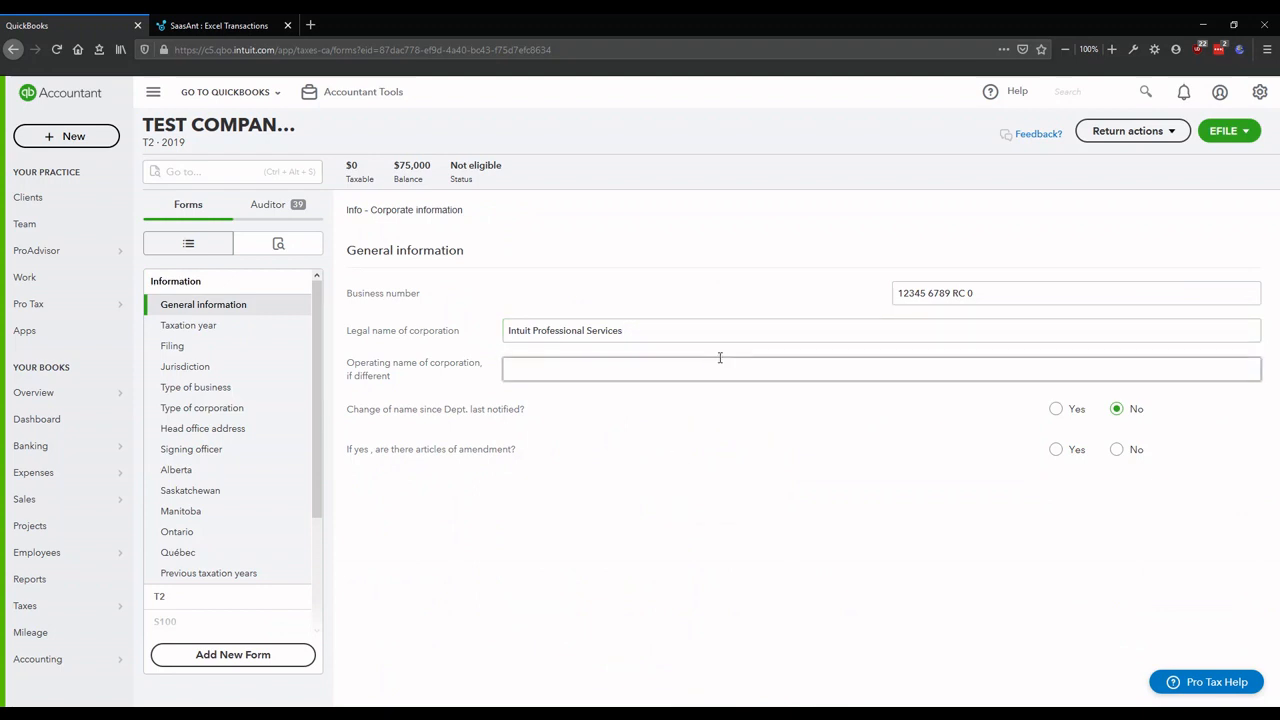
click(279, 246)
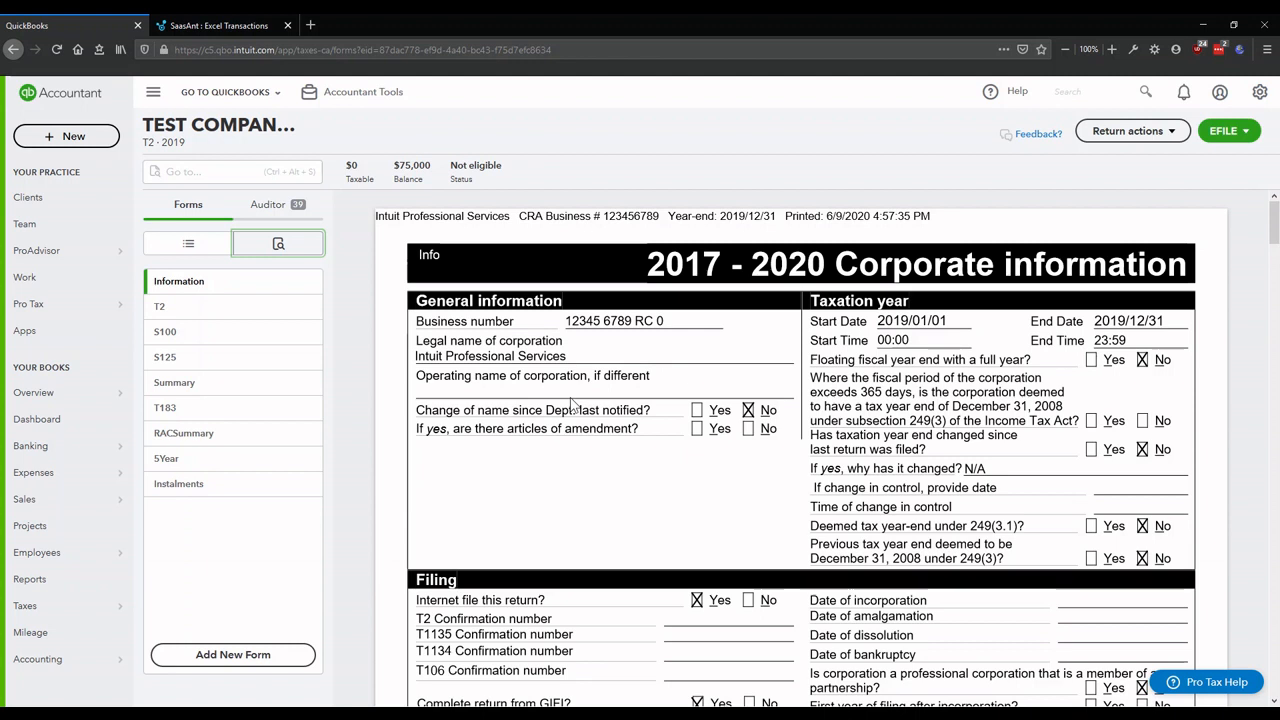
- Sign off the auditor warning about entering personal services business income and check the available EFILE options
click(277, 202)
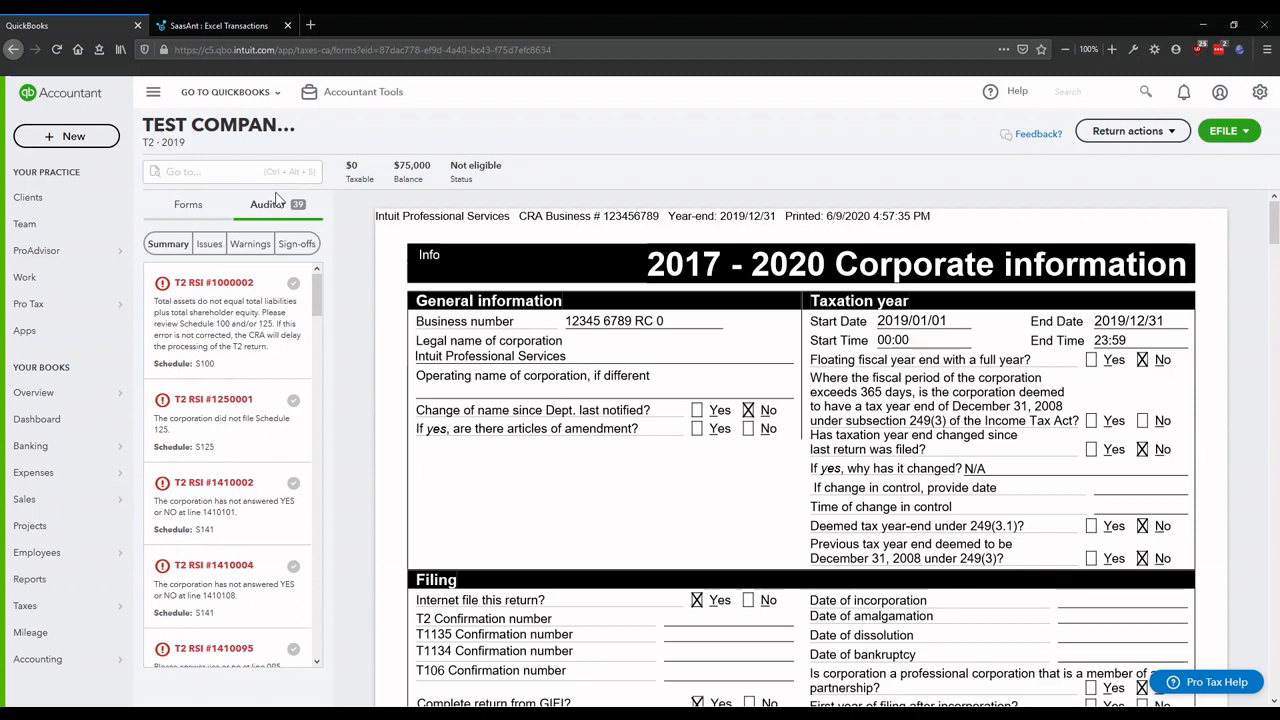
click(266, 244)
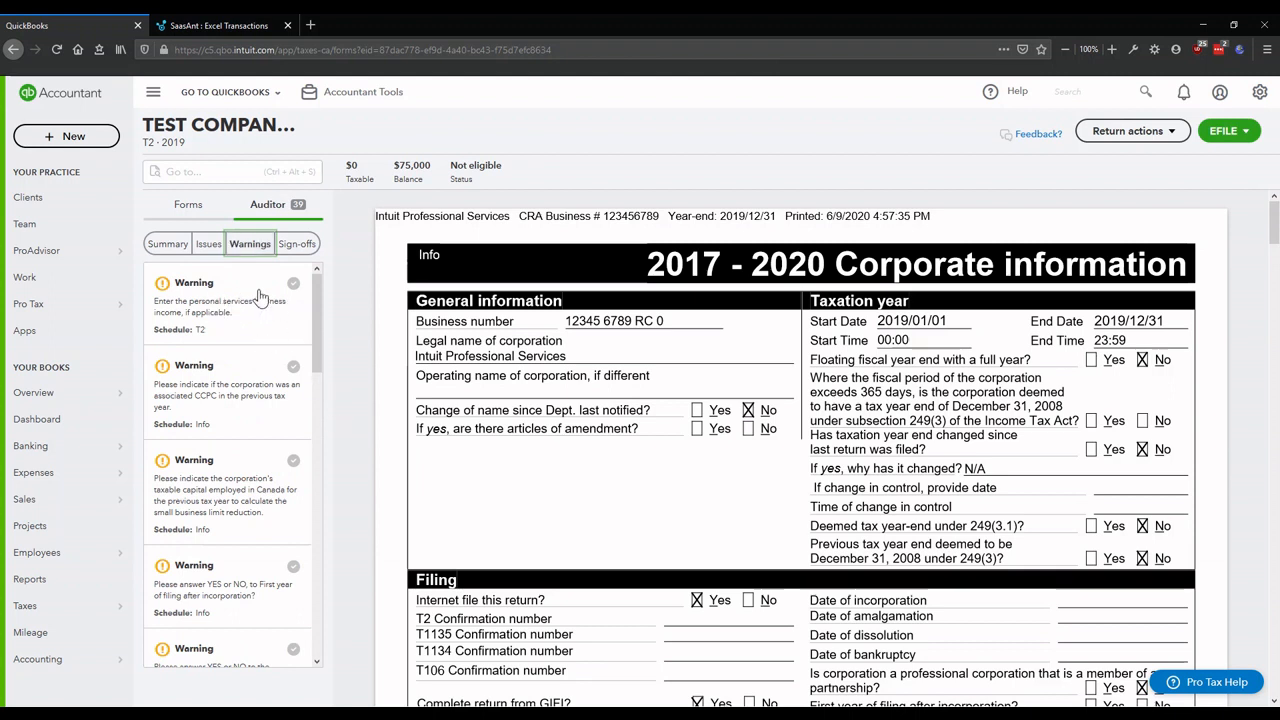
click(293, 283)
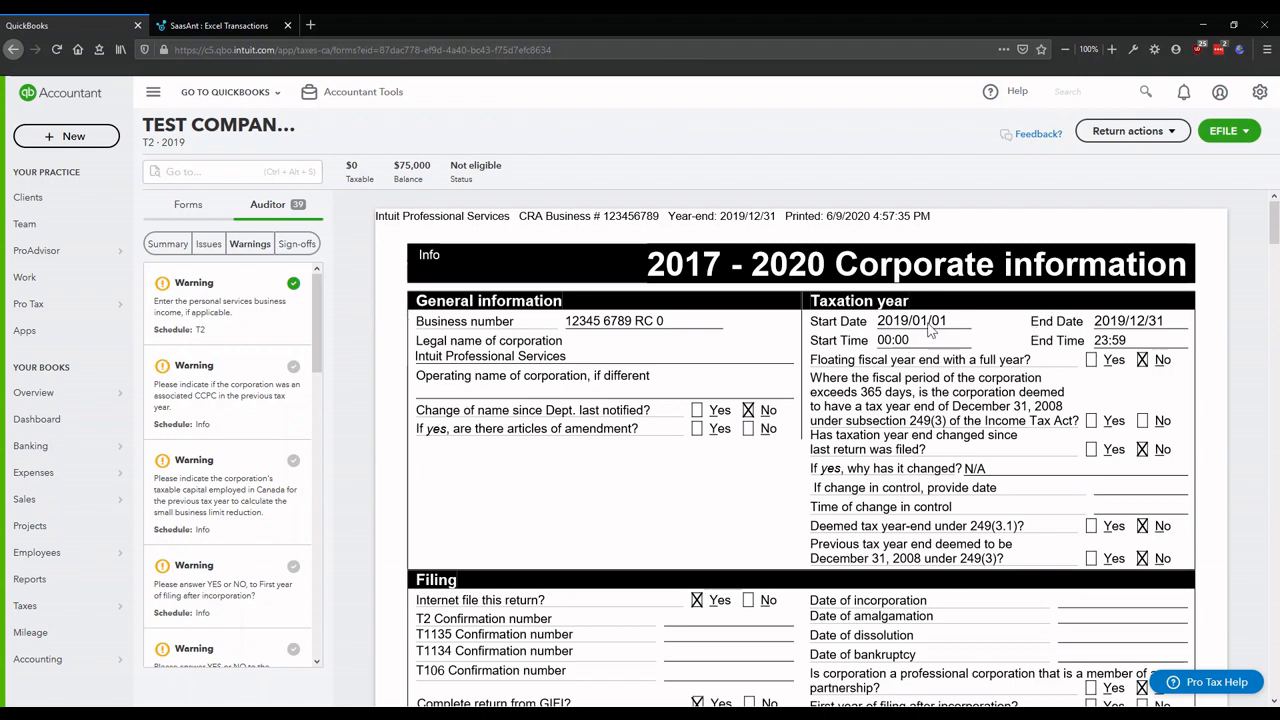
click(1232, 132)
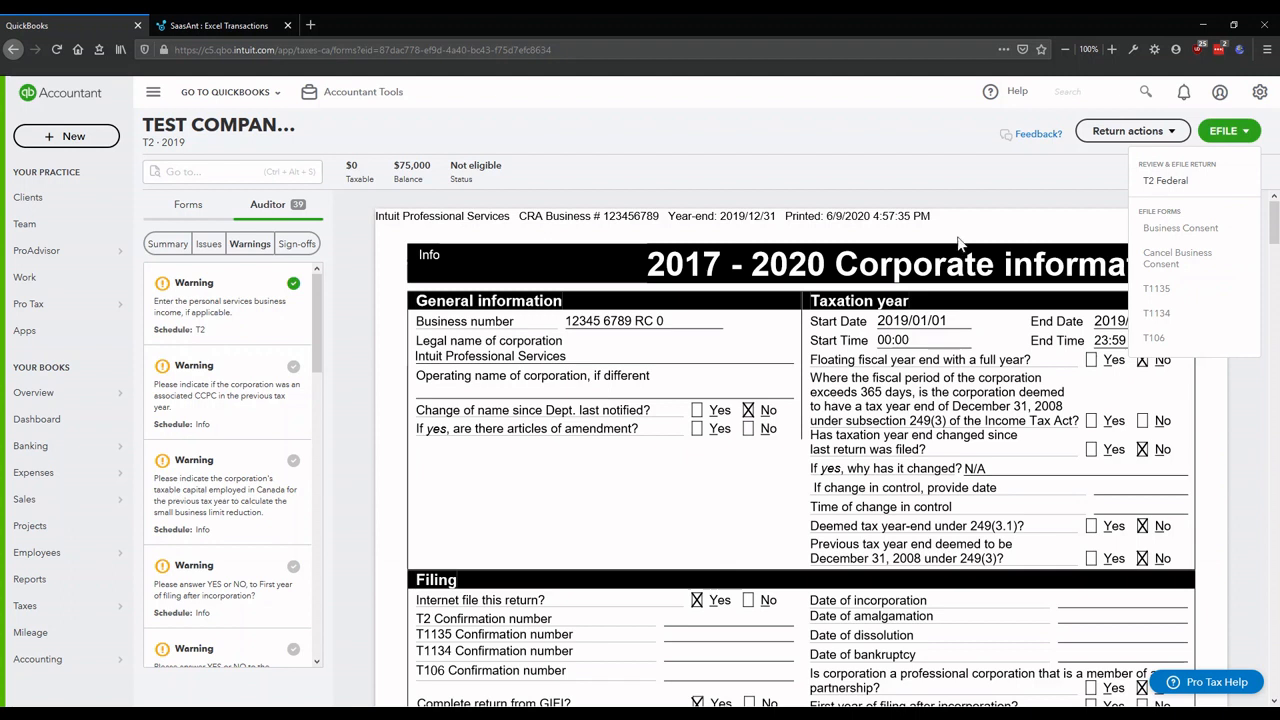
click(864, 148)
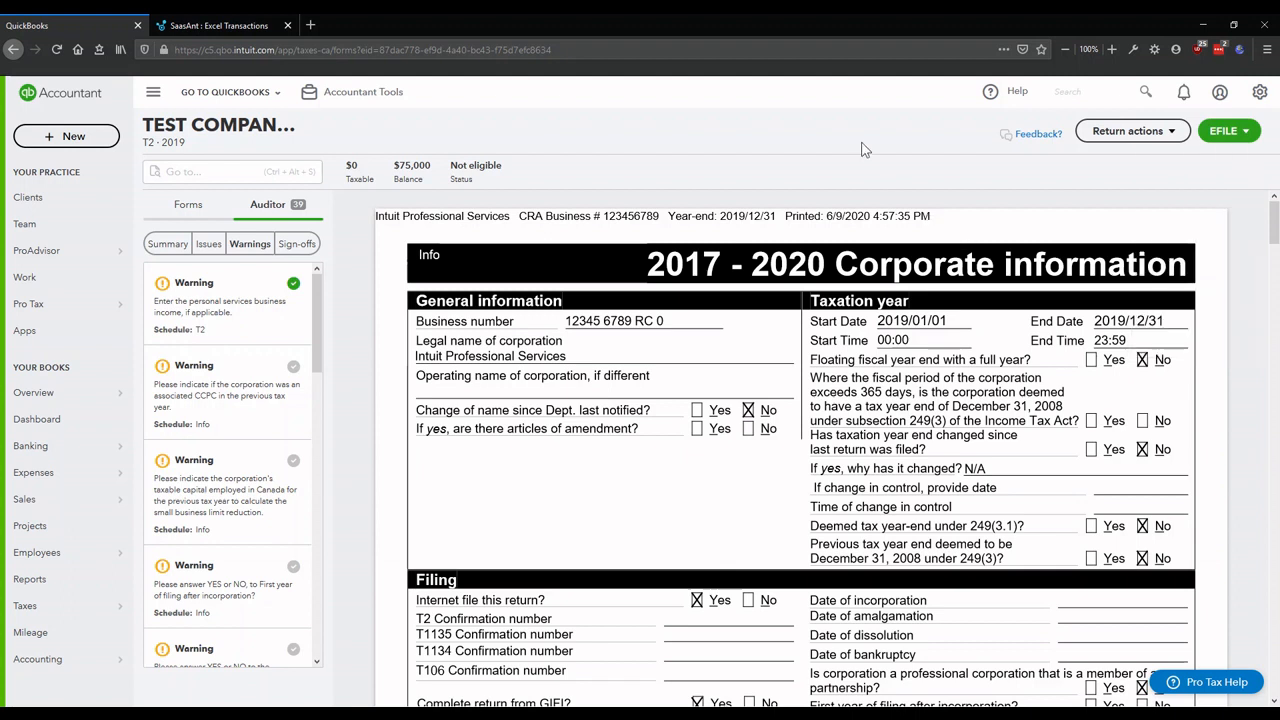